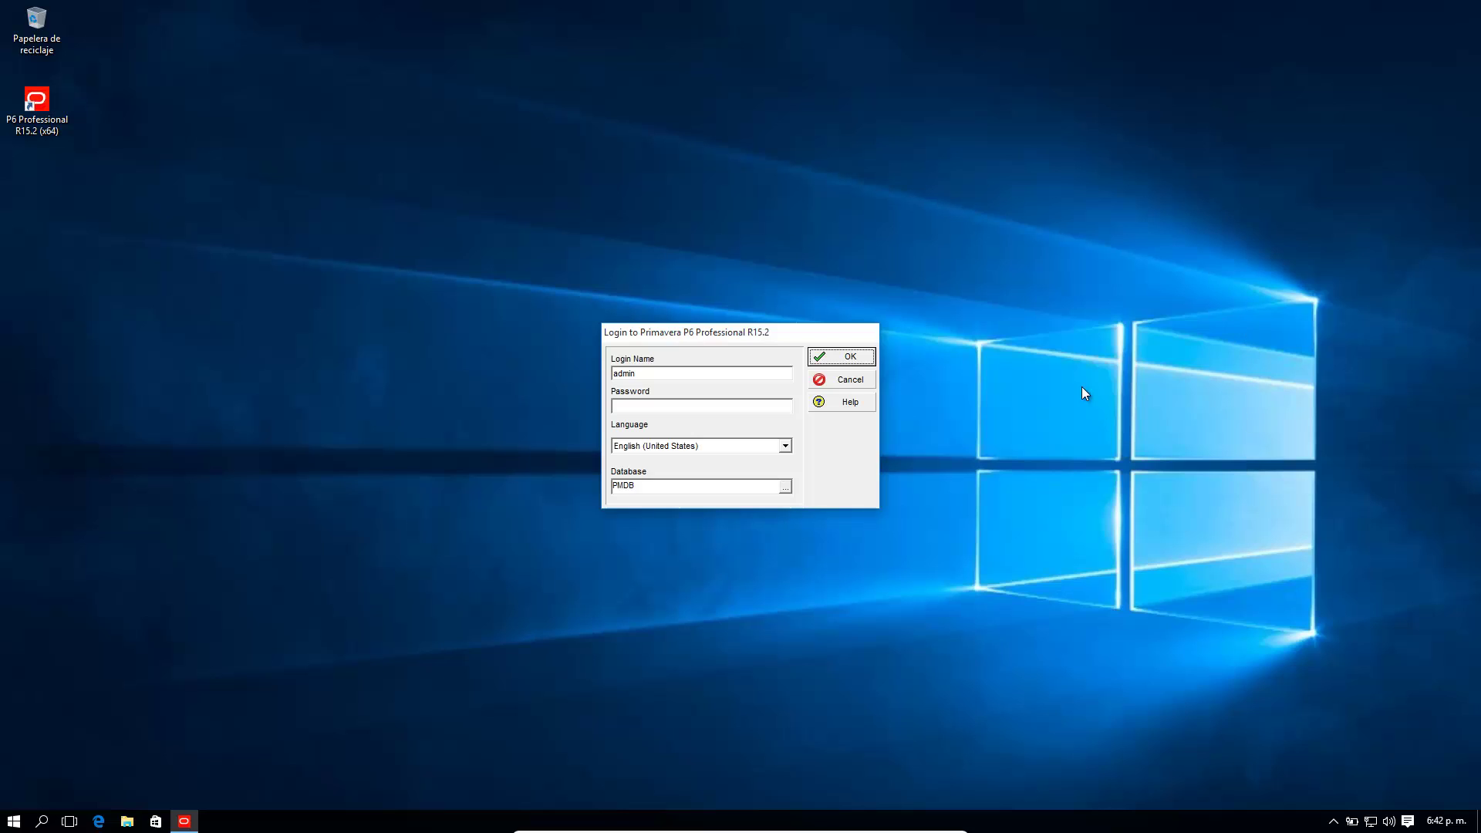
Step: Open Descargas in File Explorer and select the Microsoft SQL Server 2014 Express folder
double_click(655, 375)
click(127, 821)
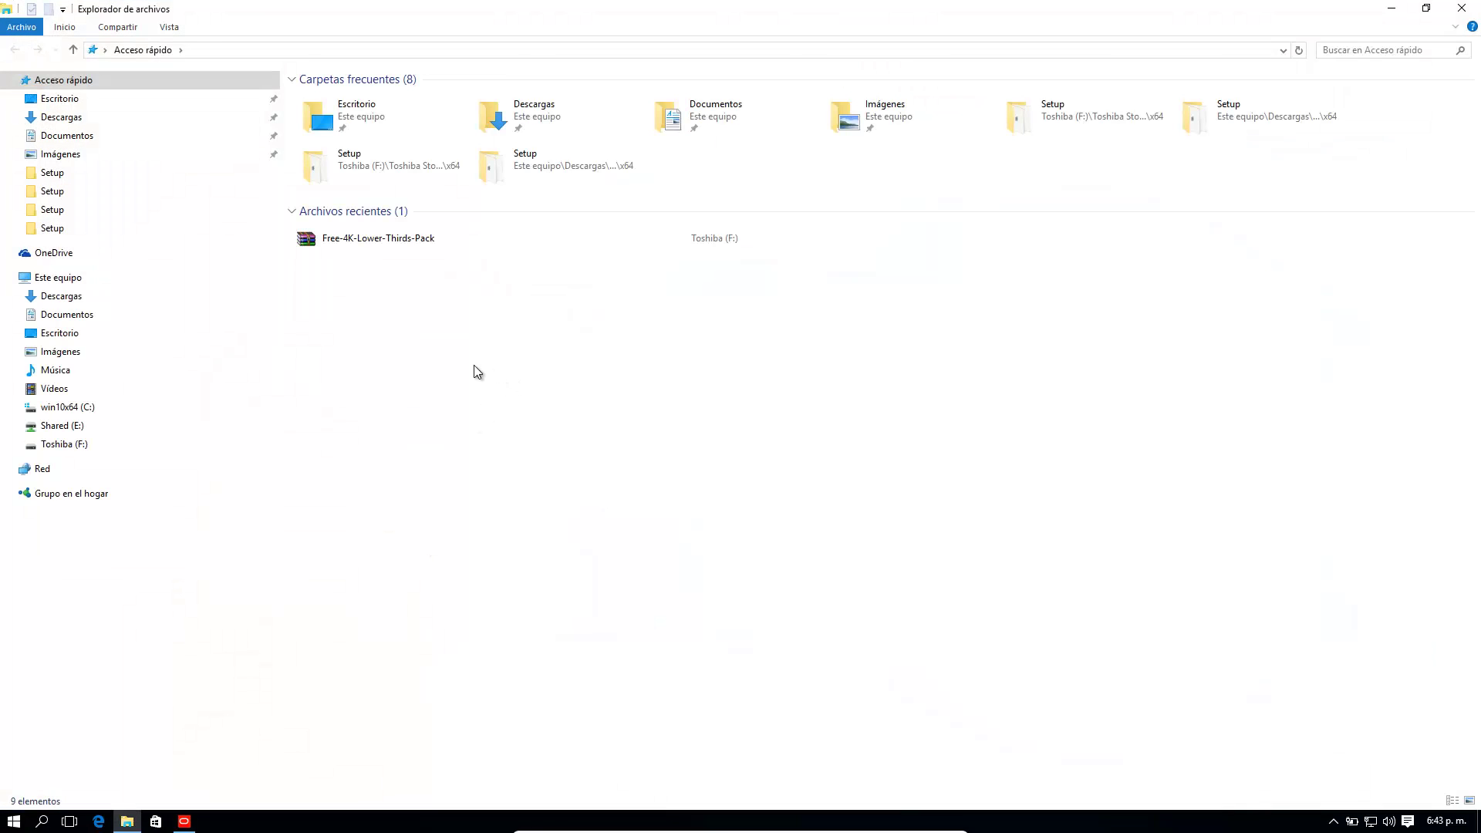
click(80, 297)
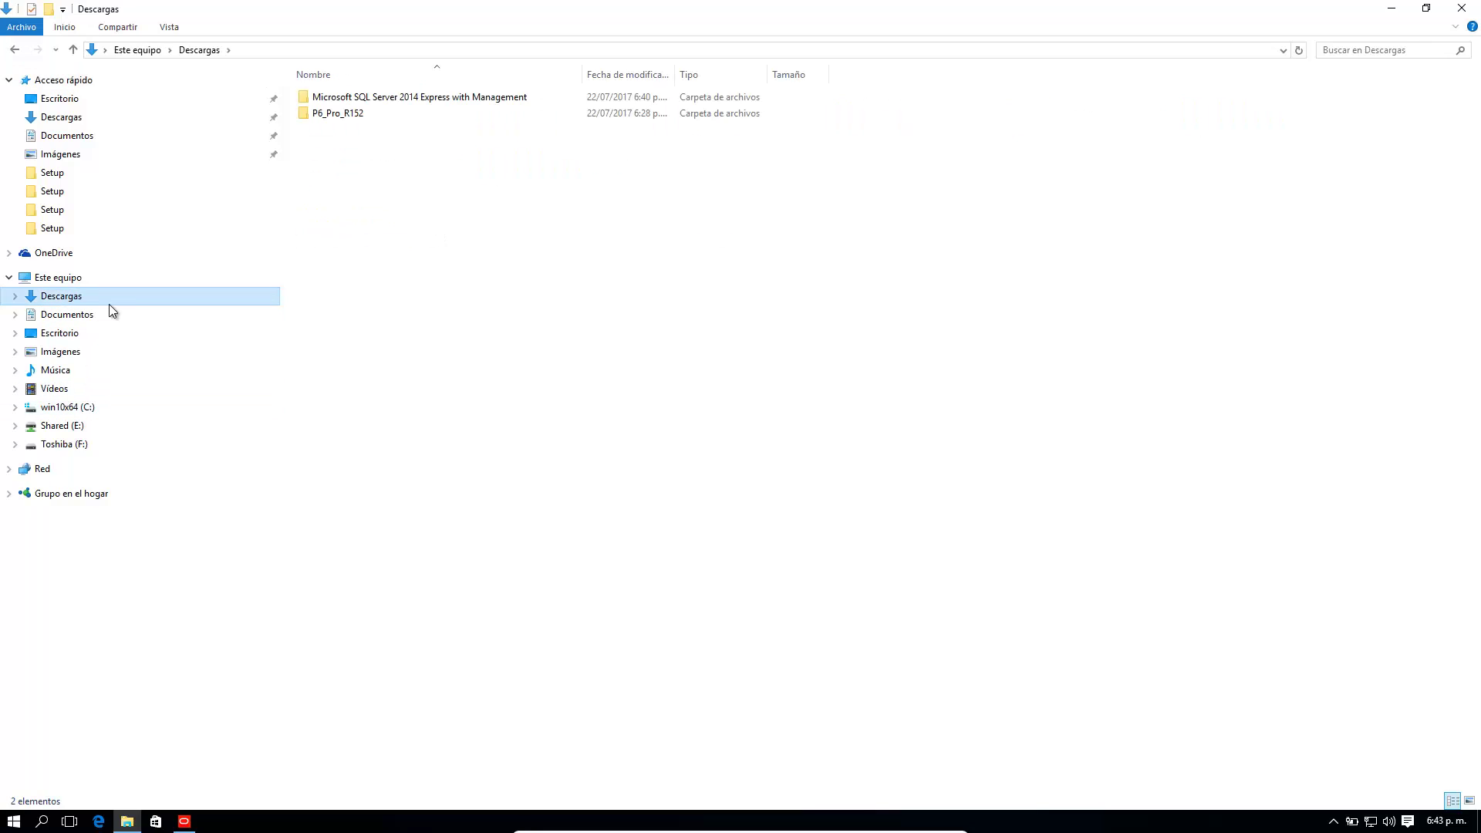
click(507, 105)
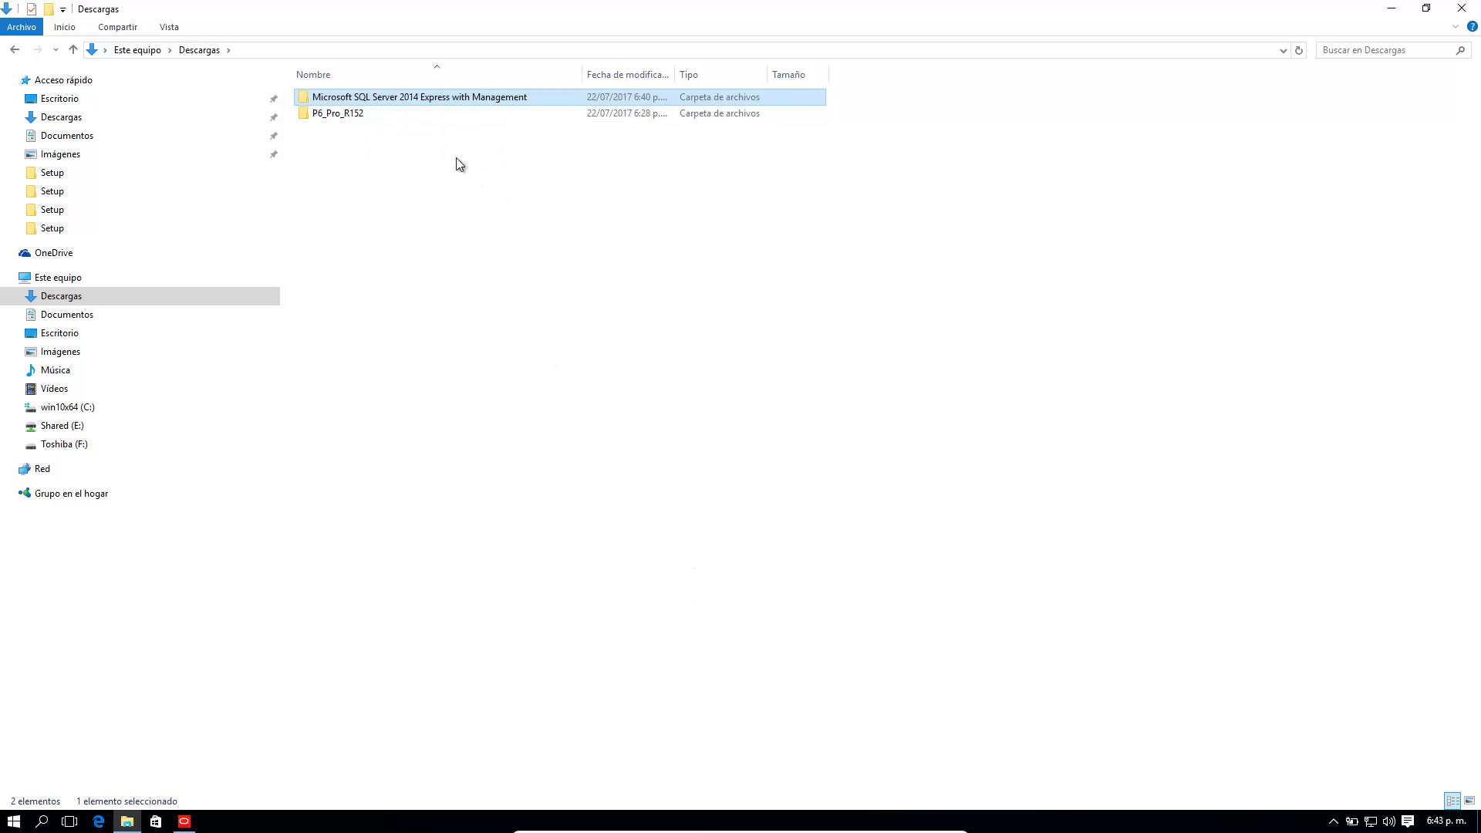
mouse_move(350, 107)
mouse_move(429, 99)
Step: Bring back the P6 login dialog and try to log in to PMDB
click(184, 822)
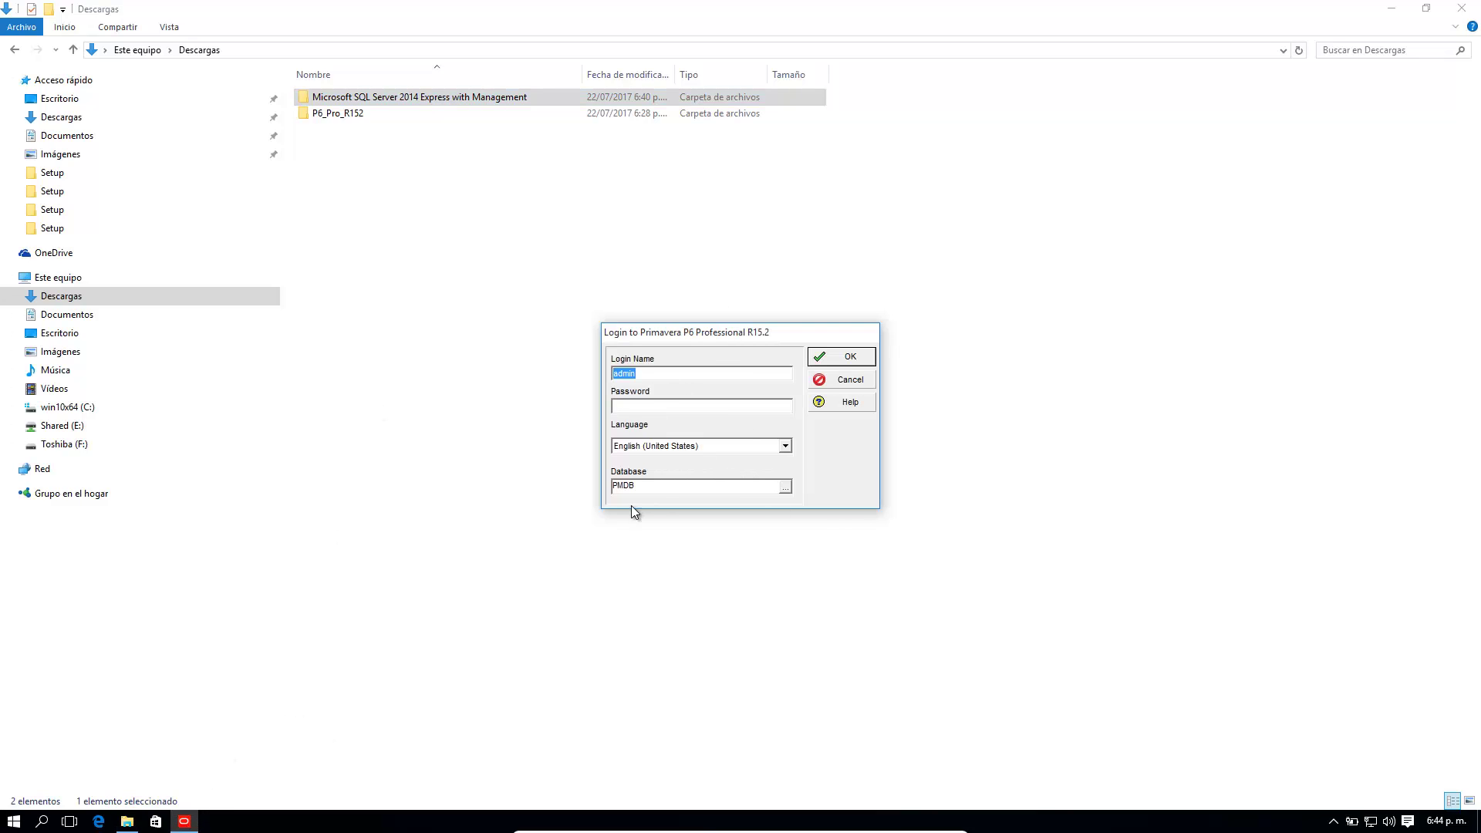
click(628, 414)
click(843, 358)
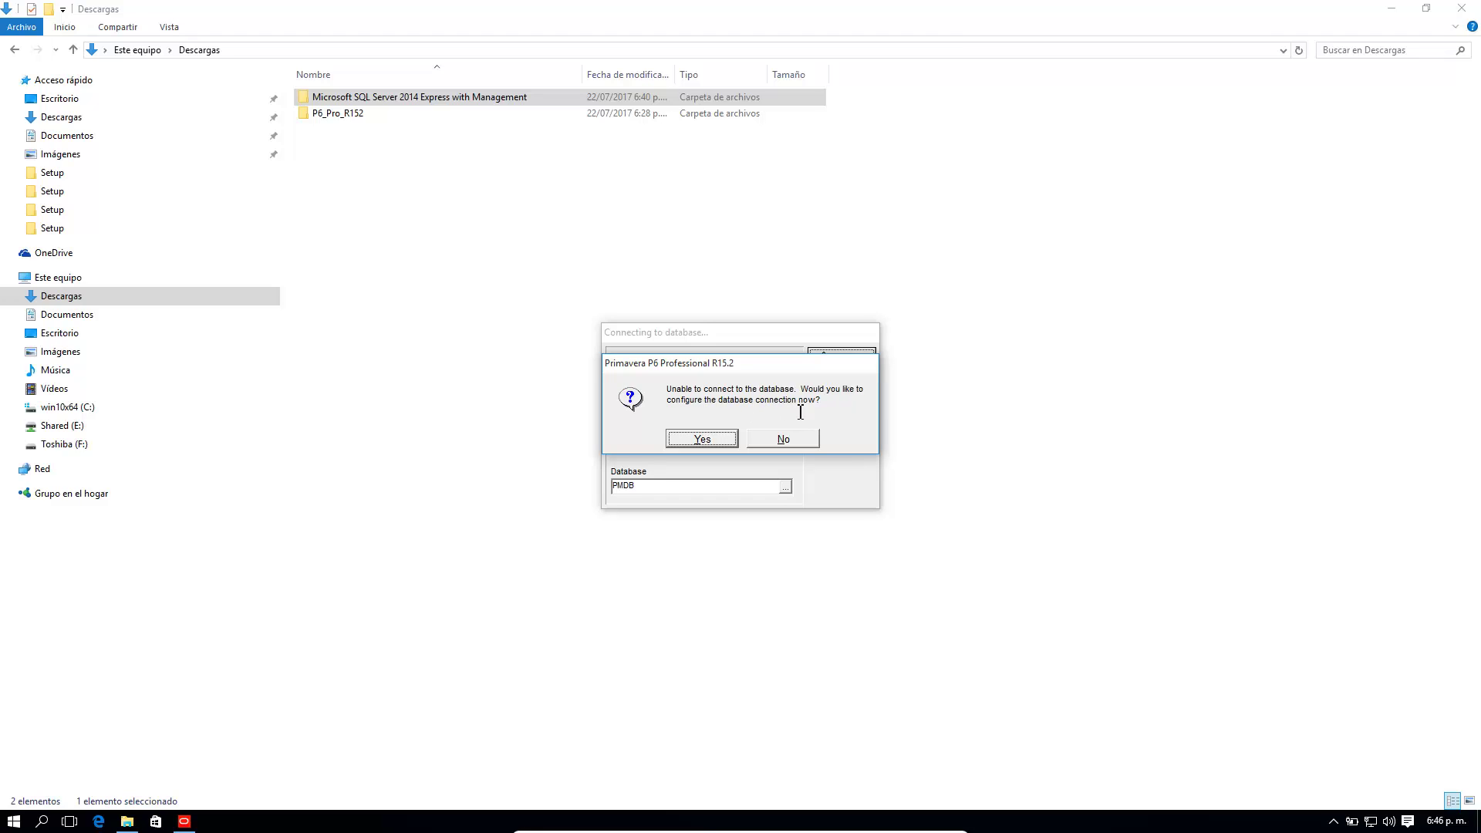
Step: Agree to configure PMDB, keeping the Microsoft SQL Server/SQL Express driver type
click(709, 439)
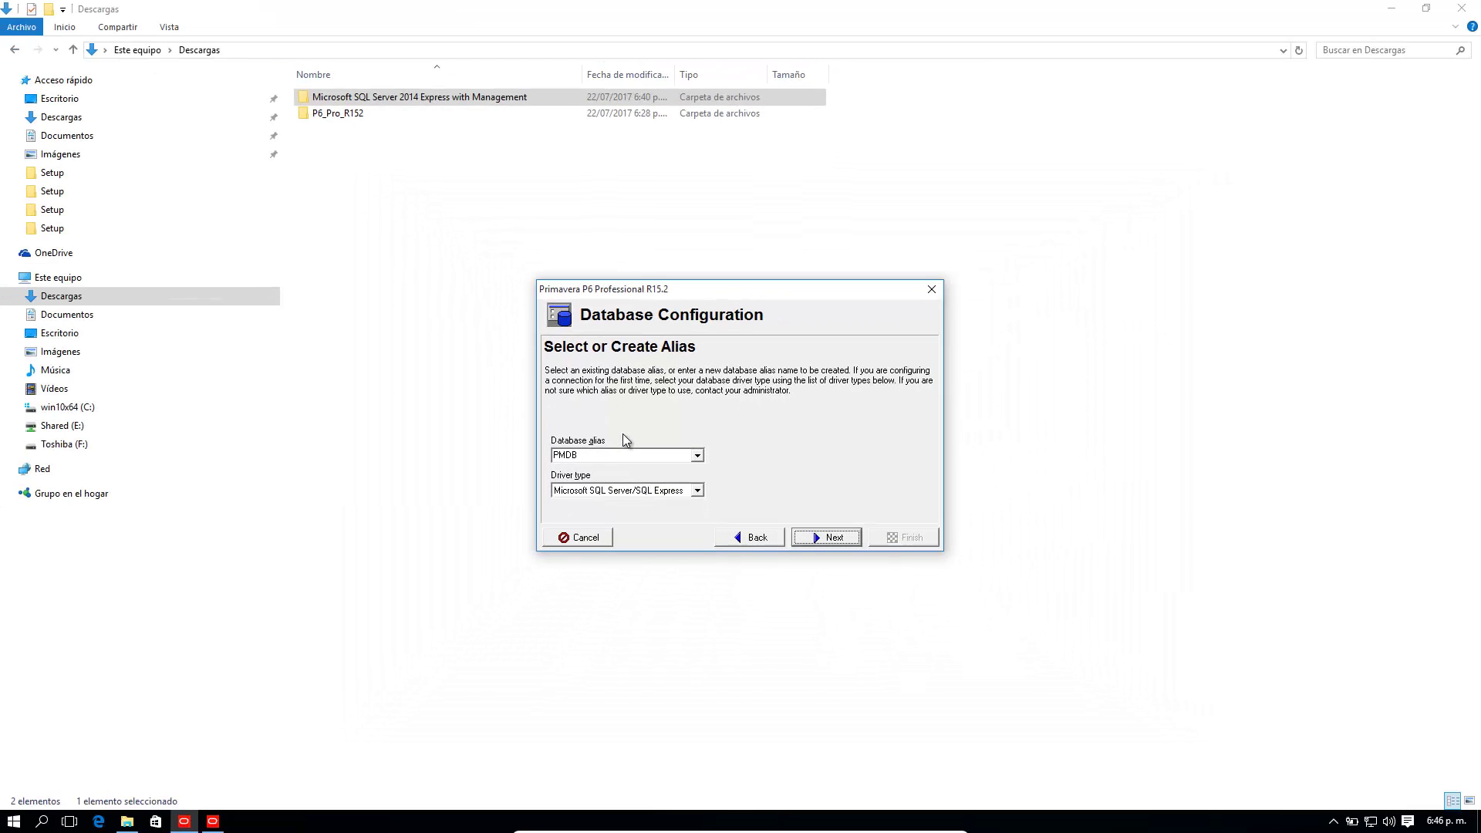
click(696, 491)
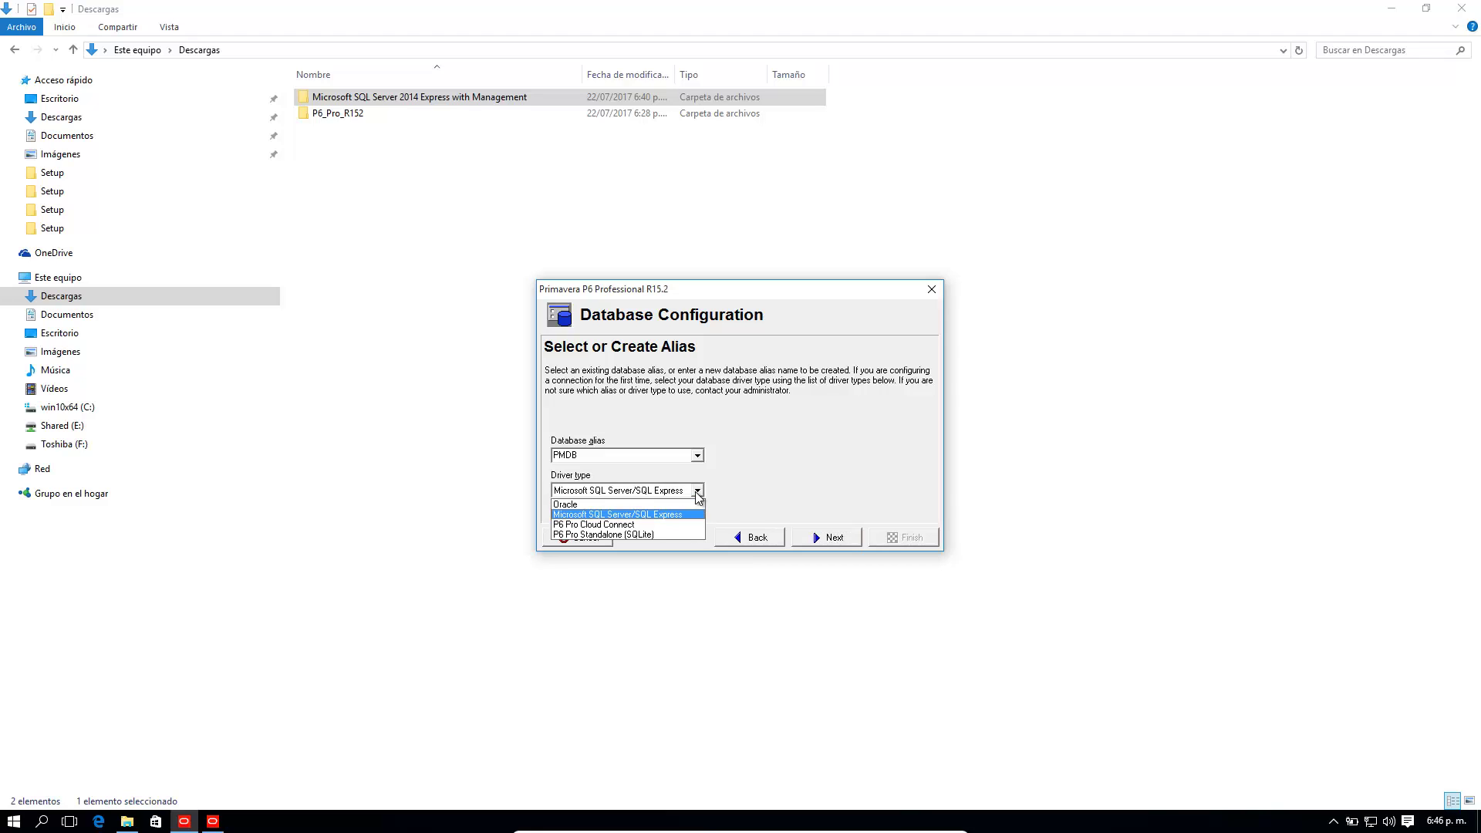
click(697, 493)
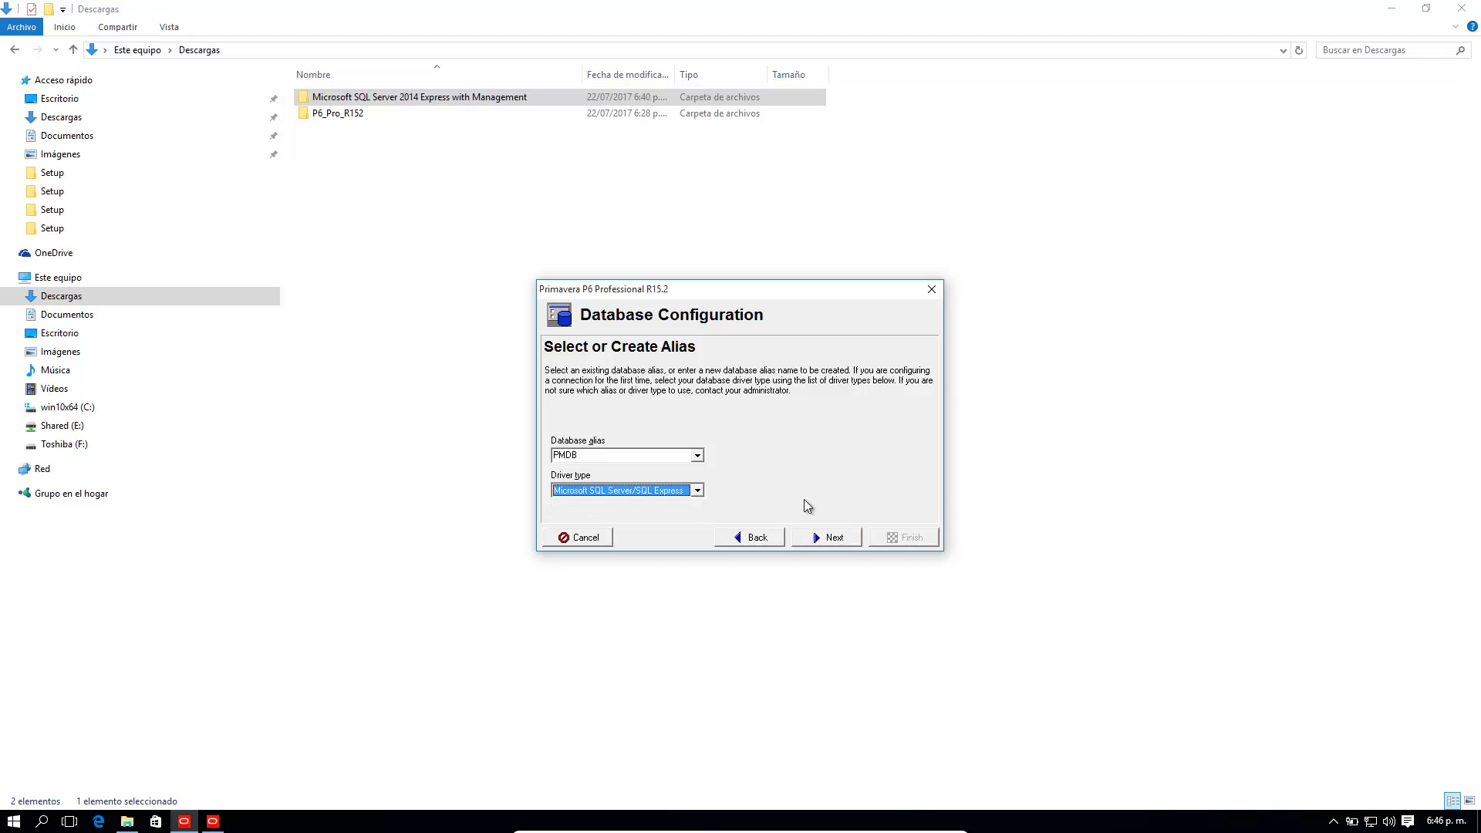
click(835, 538)
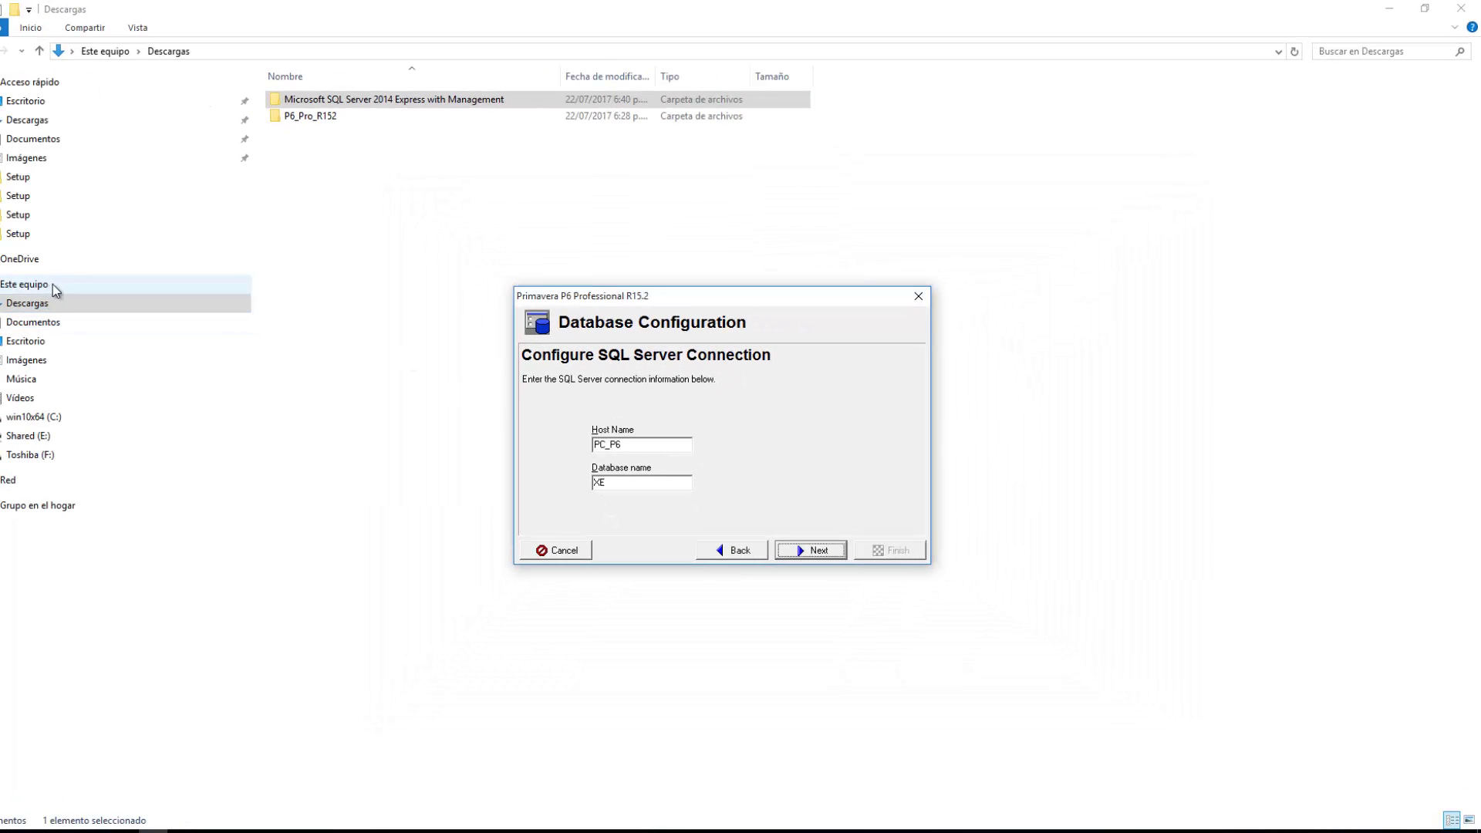
Step: Check the computer name PC_P6 in This PC's system properties, then return to P6
click(57, 284)
right_click(106, 291)
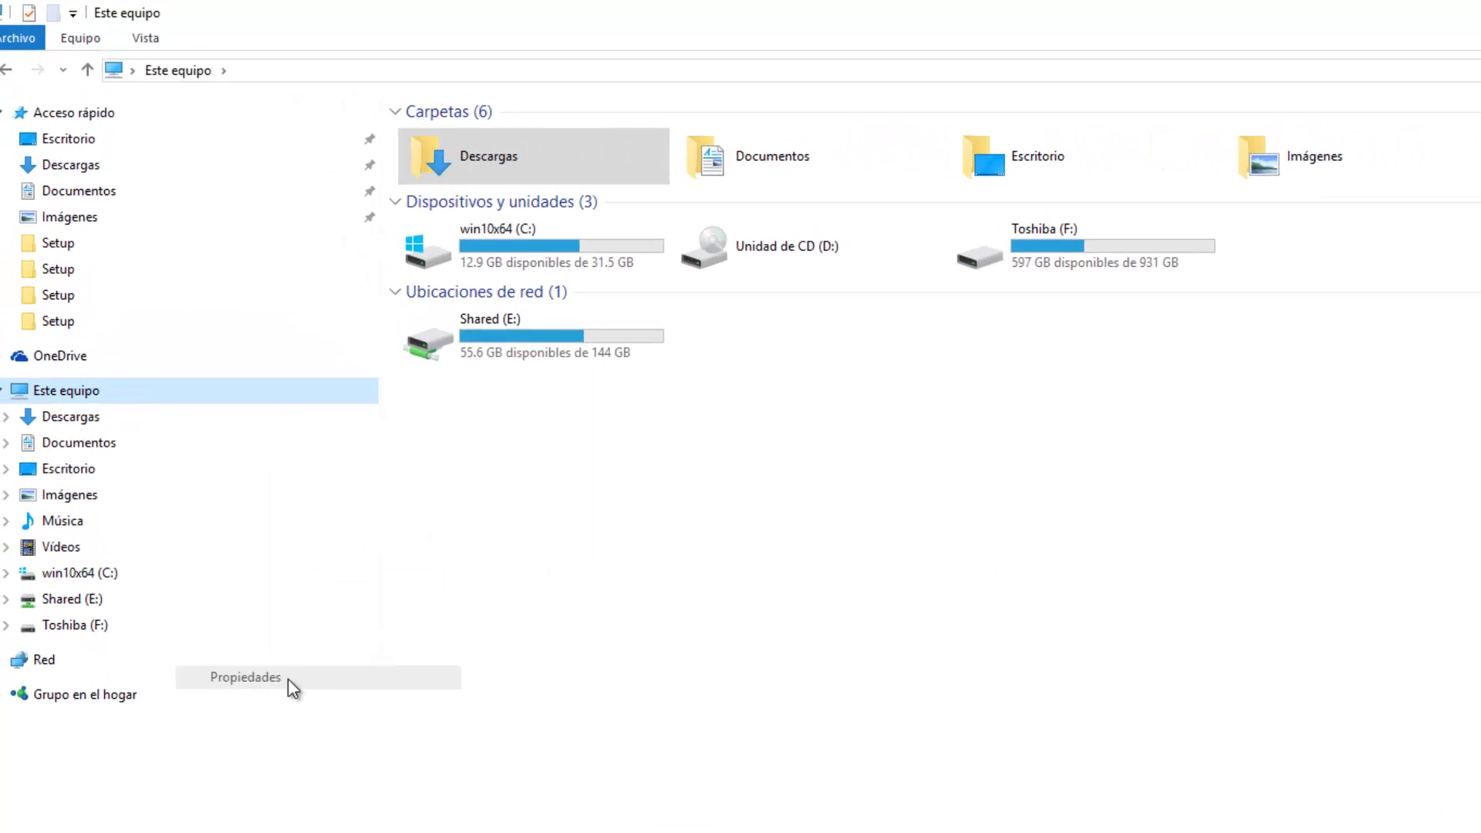
click(288, 679)
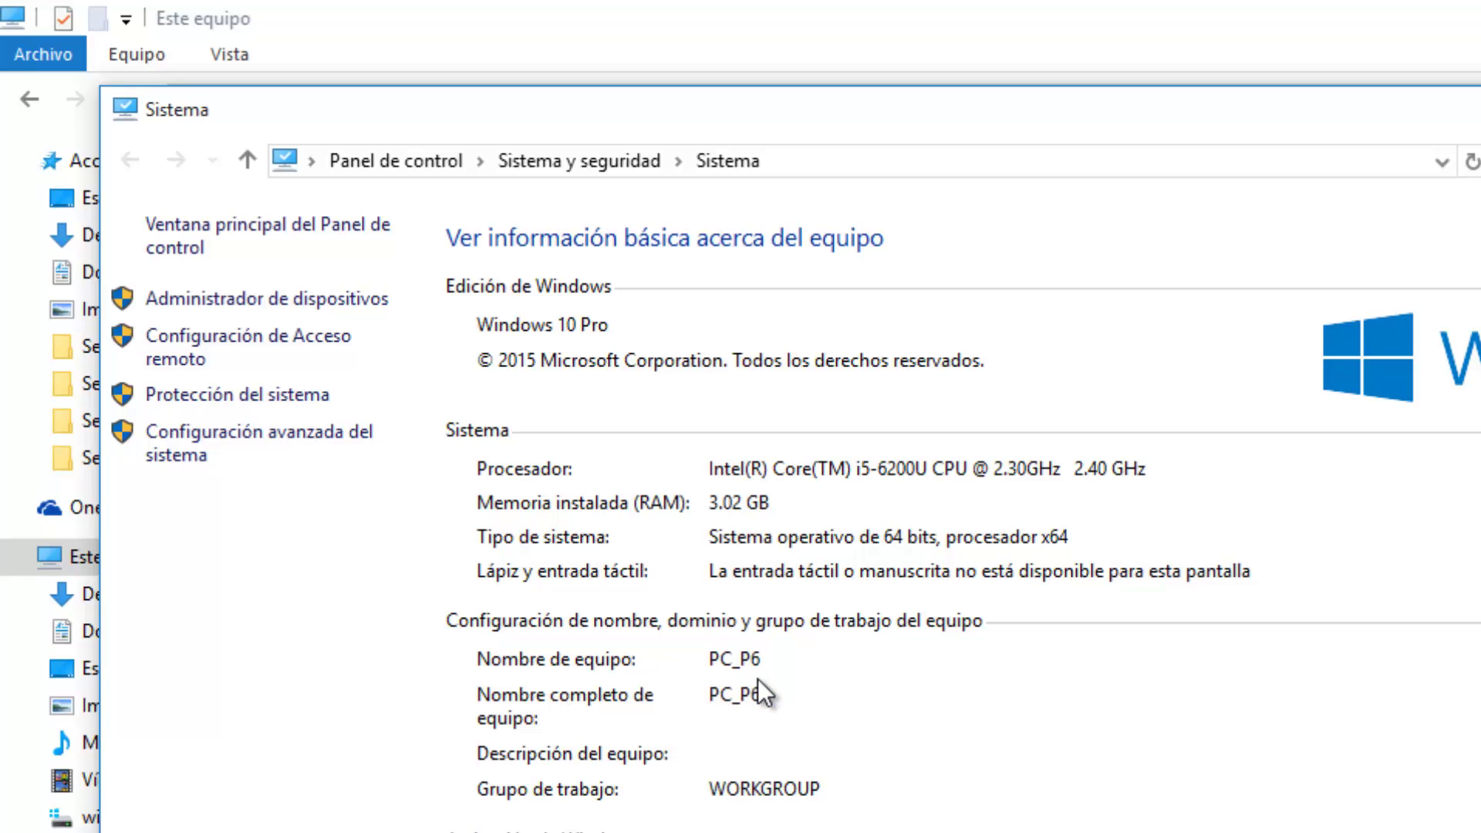
click(432, 713)
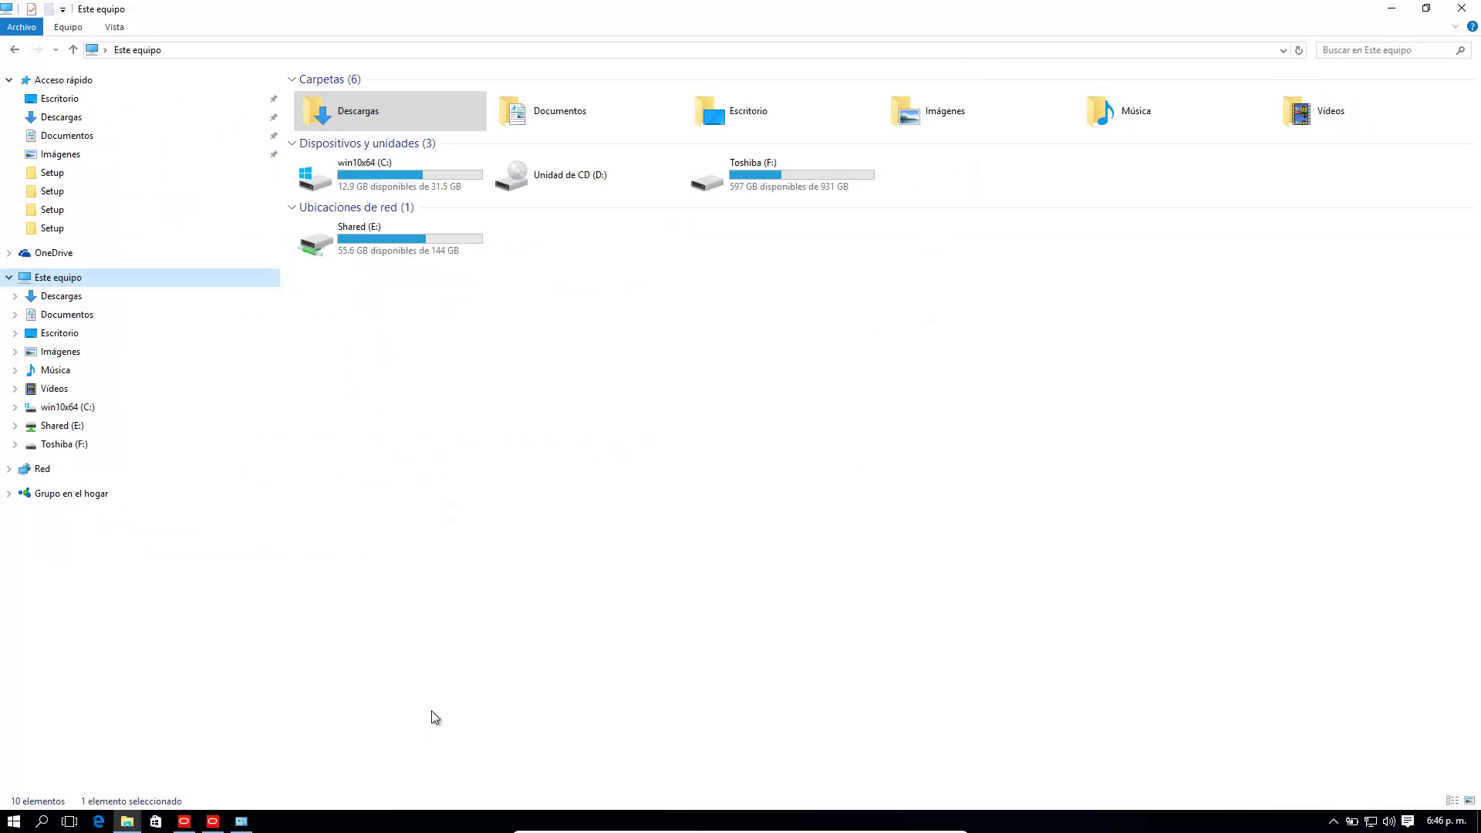
click(213, 822)
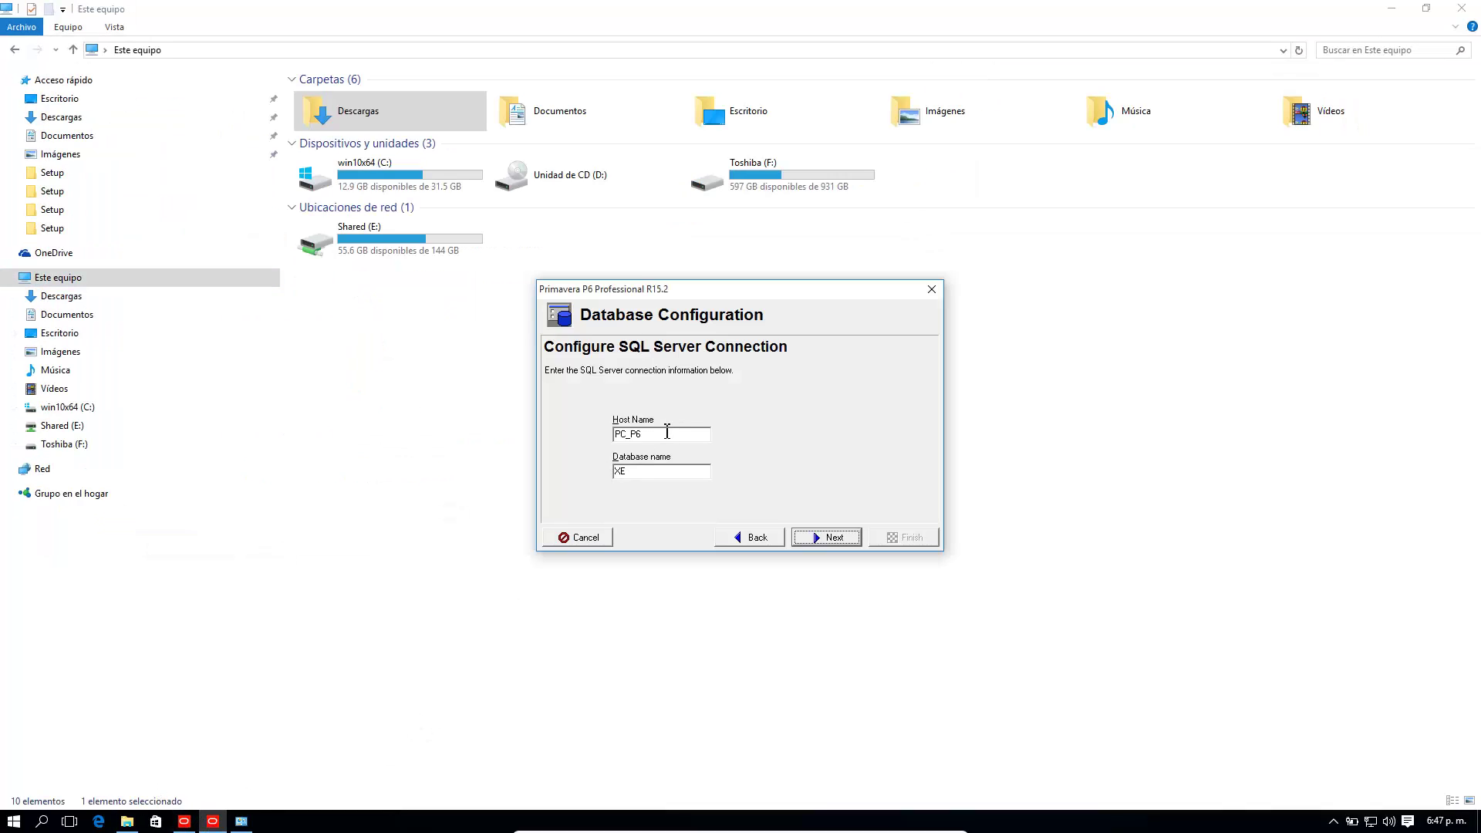
Step: Confirm host name PC_P6 and database XE on the SQL Server connection page
drag(653, 435, 609, 436)
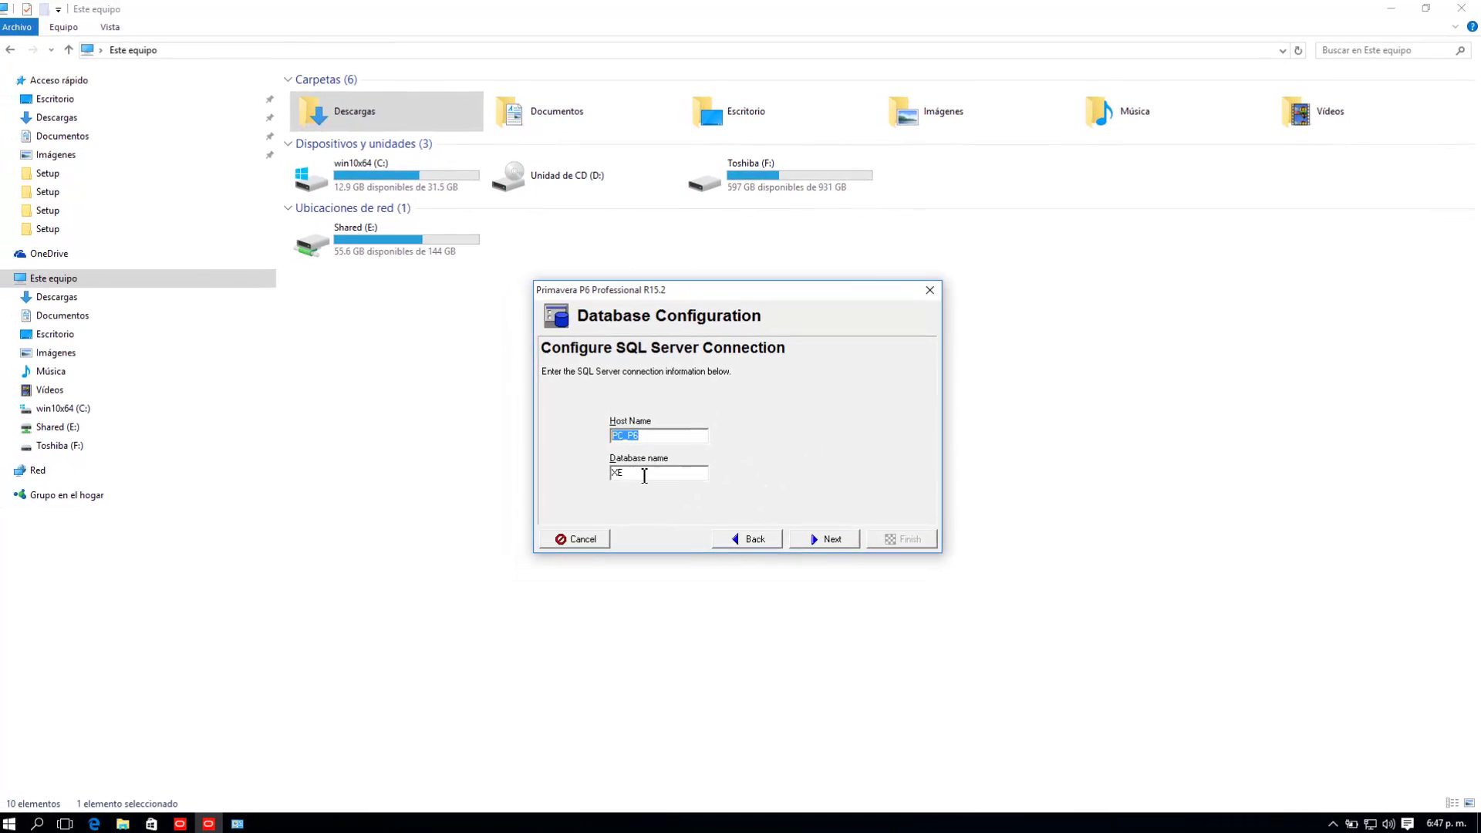
click(818, 540)
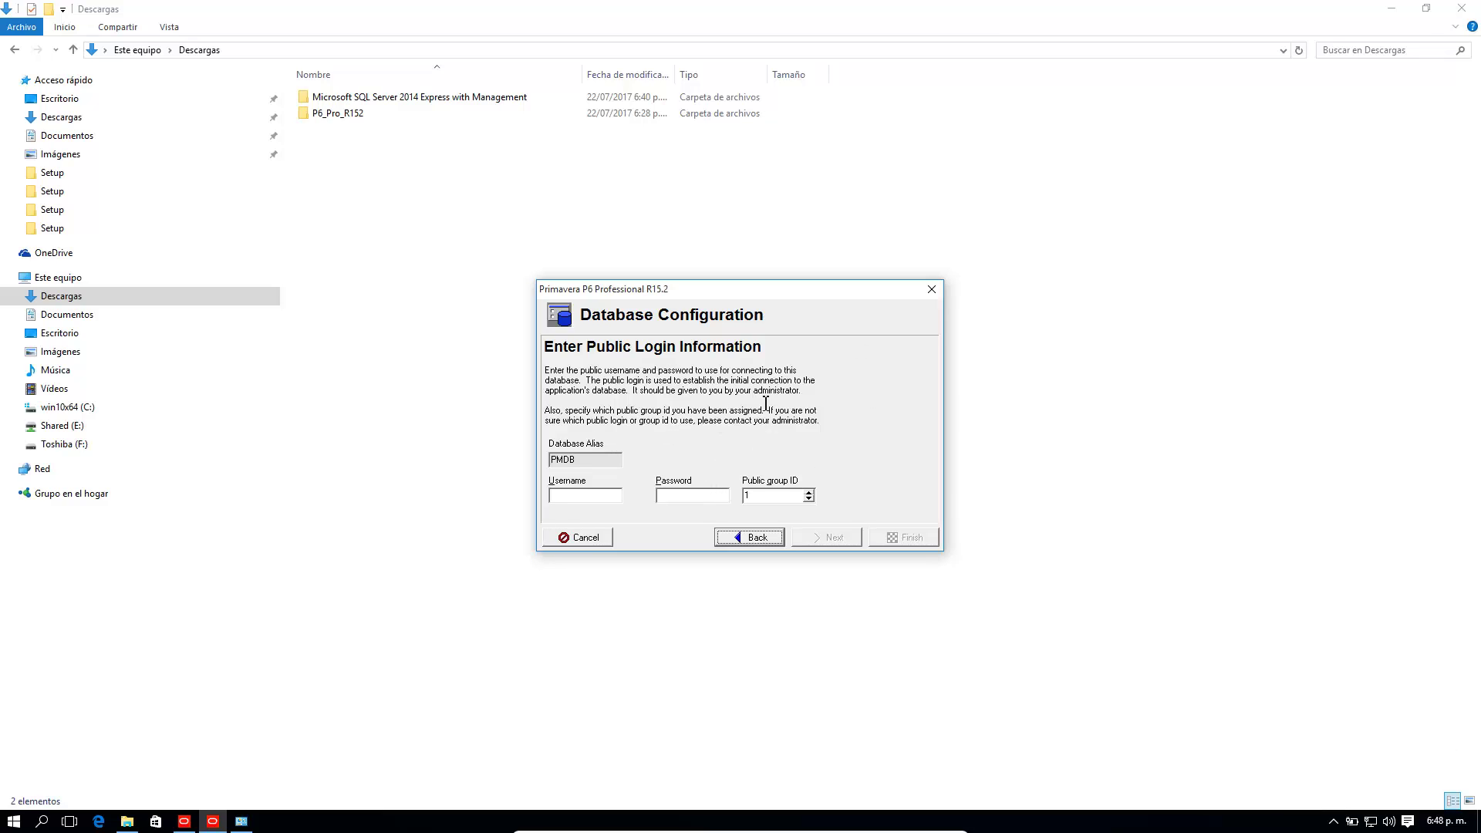
Step: Enter the public login username and password for PMDB, leaving group ID 1
click(610, 498)
text(sa)
text(sa)
Step: Move on to Validate Database Connection and run the PMDB connection test
click(833, 538)
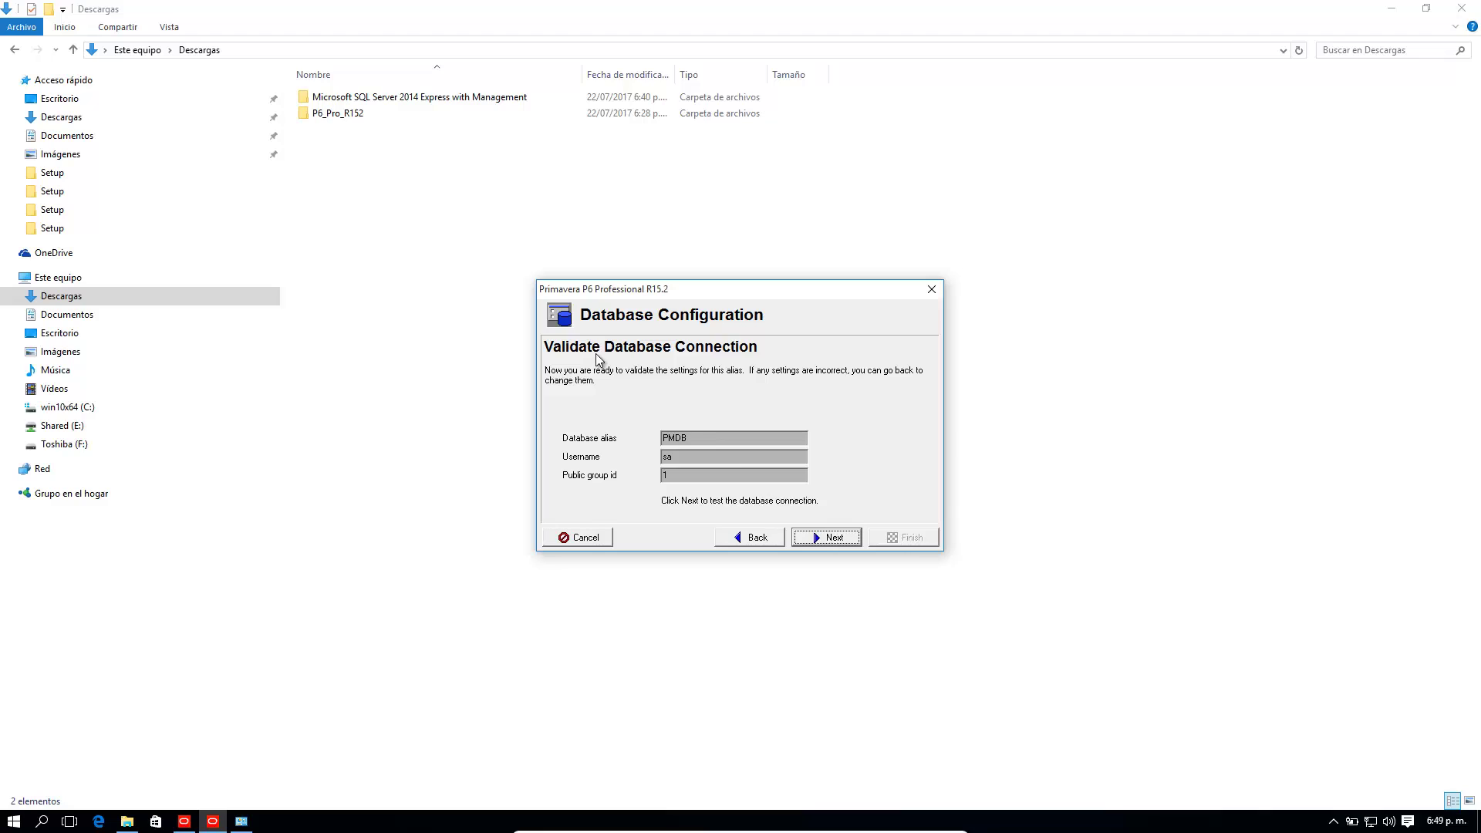
click(830, 538)
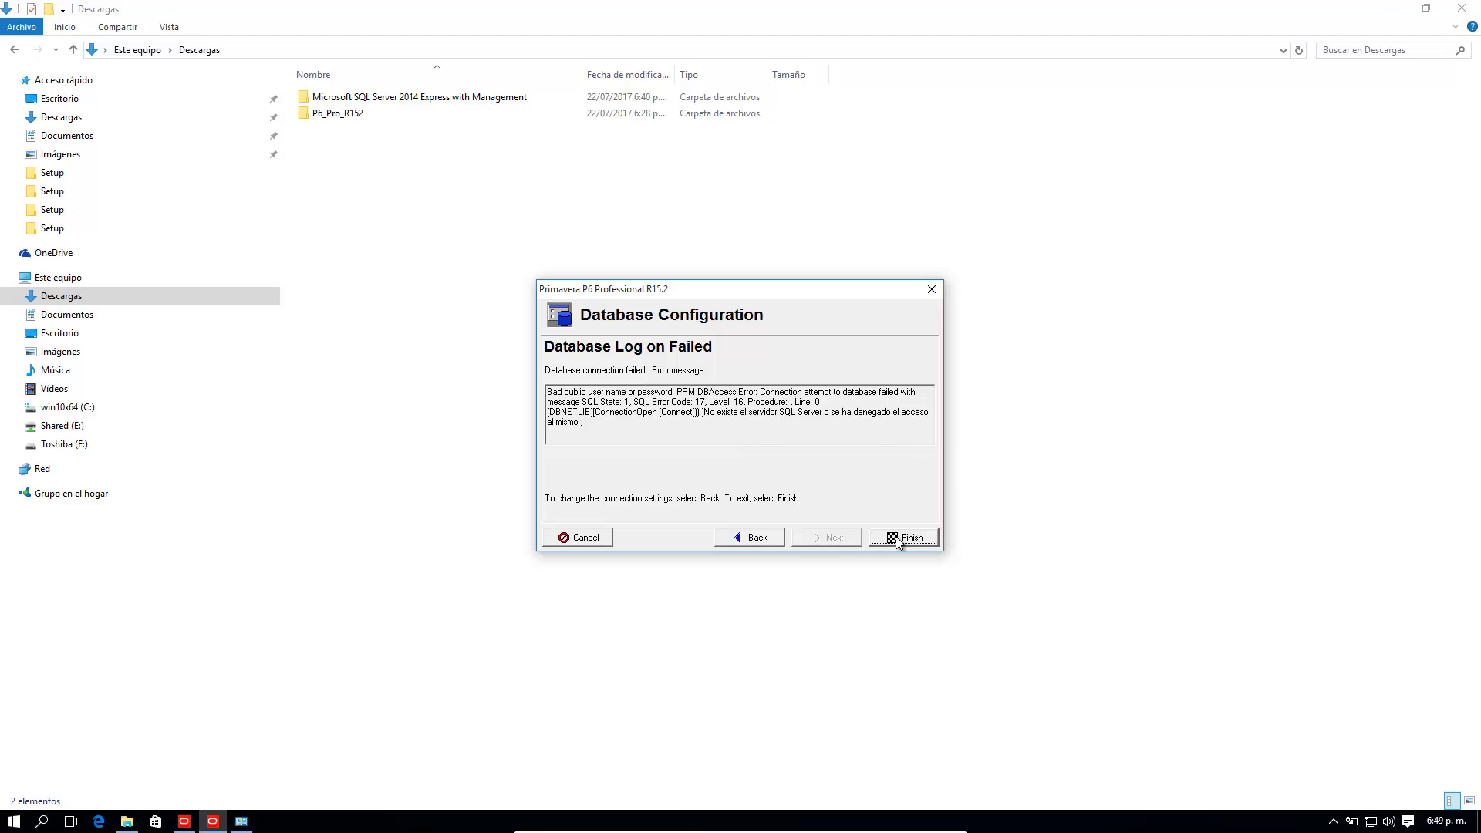
Step: Finish out of the Database Log on Failed wizard
click(896, 535)
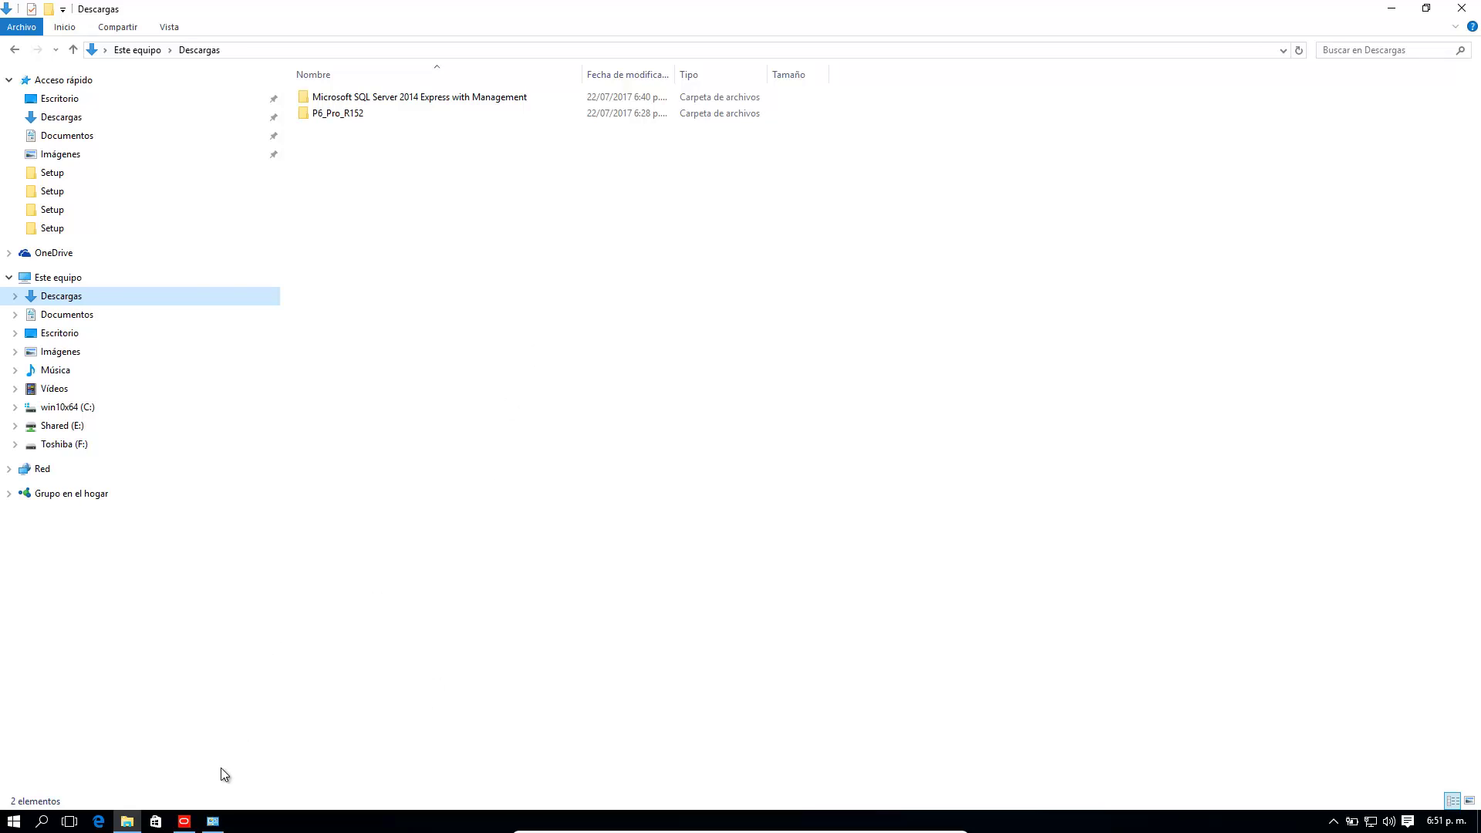
Step: Restore the P6 login window and resubmit the PMDB login
click(184, 821)
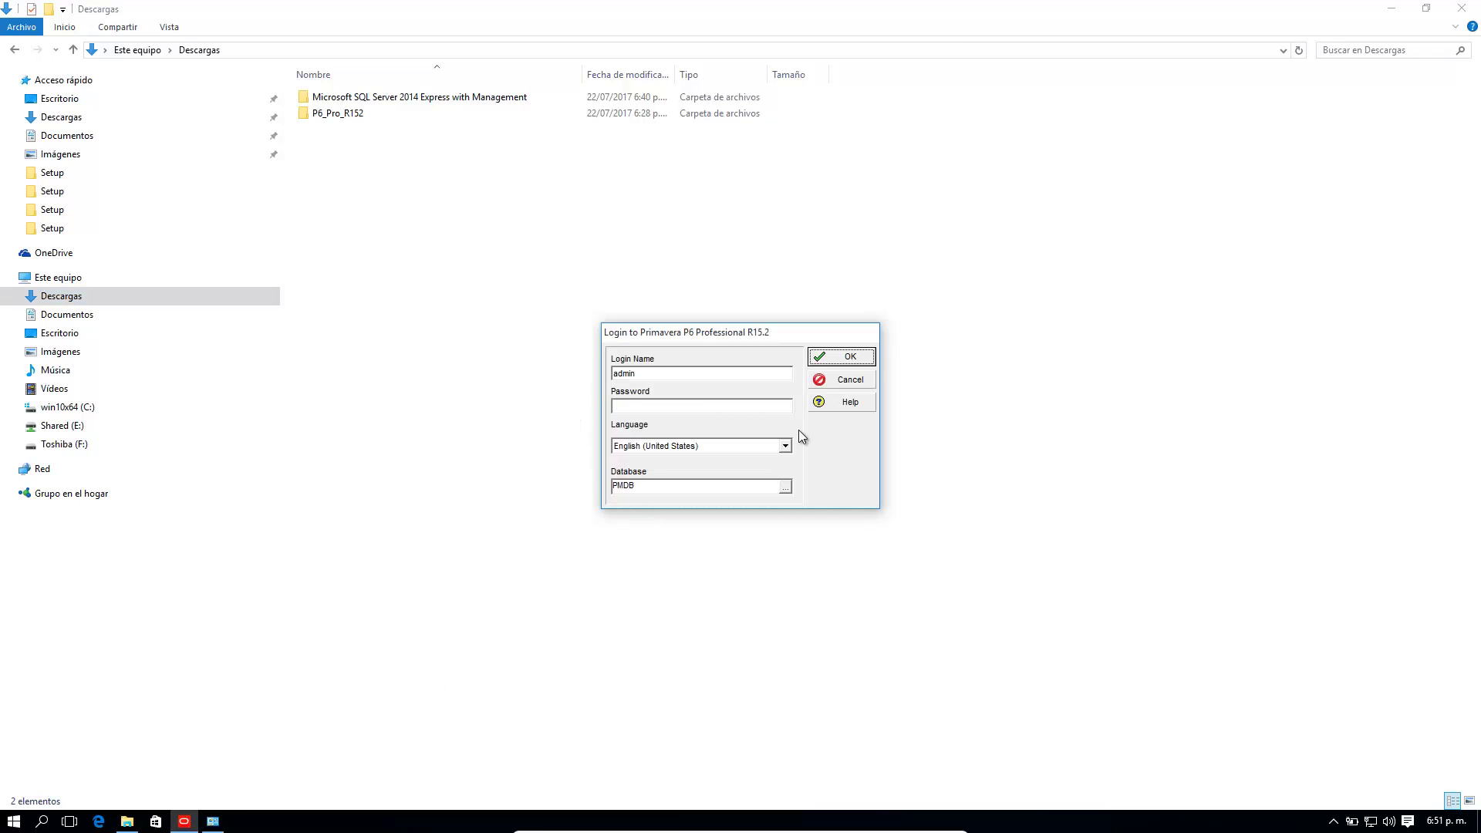
click(834, 357)
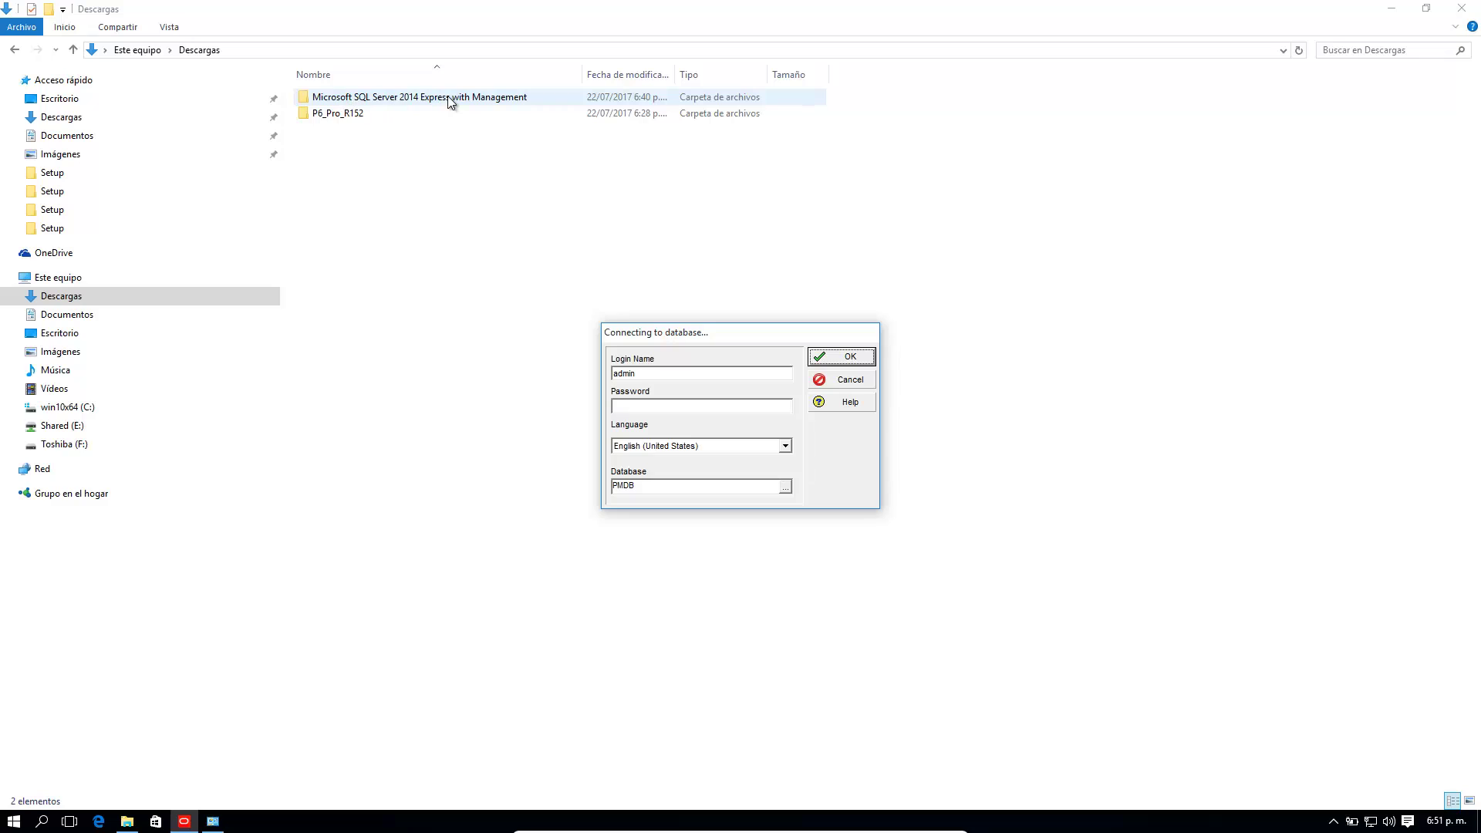
key(Return)
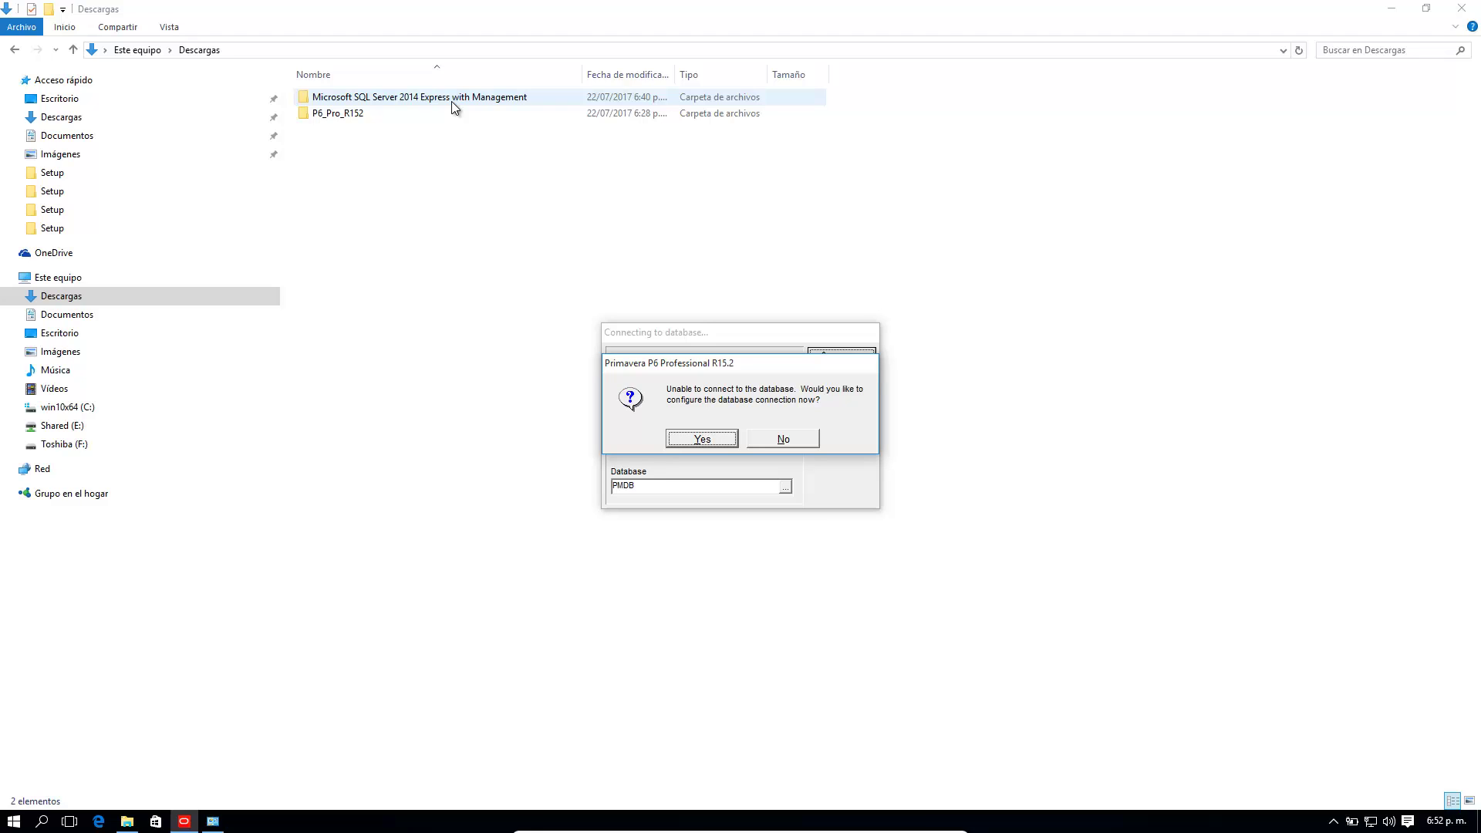
Step: Accept configuring the connection and advance past alias and PC_P6/XE connection pages
click(703, 439)
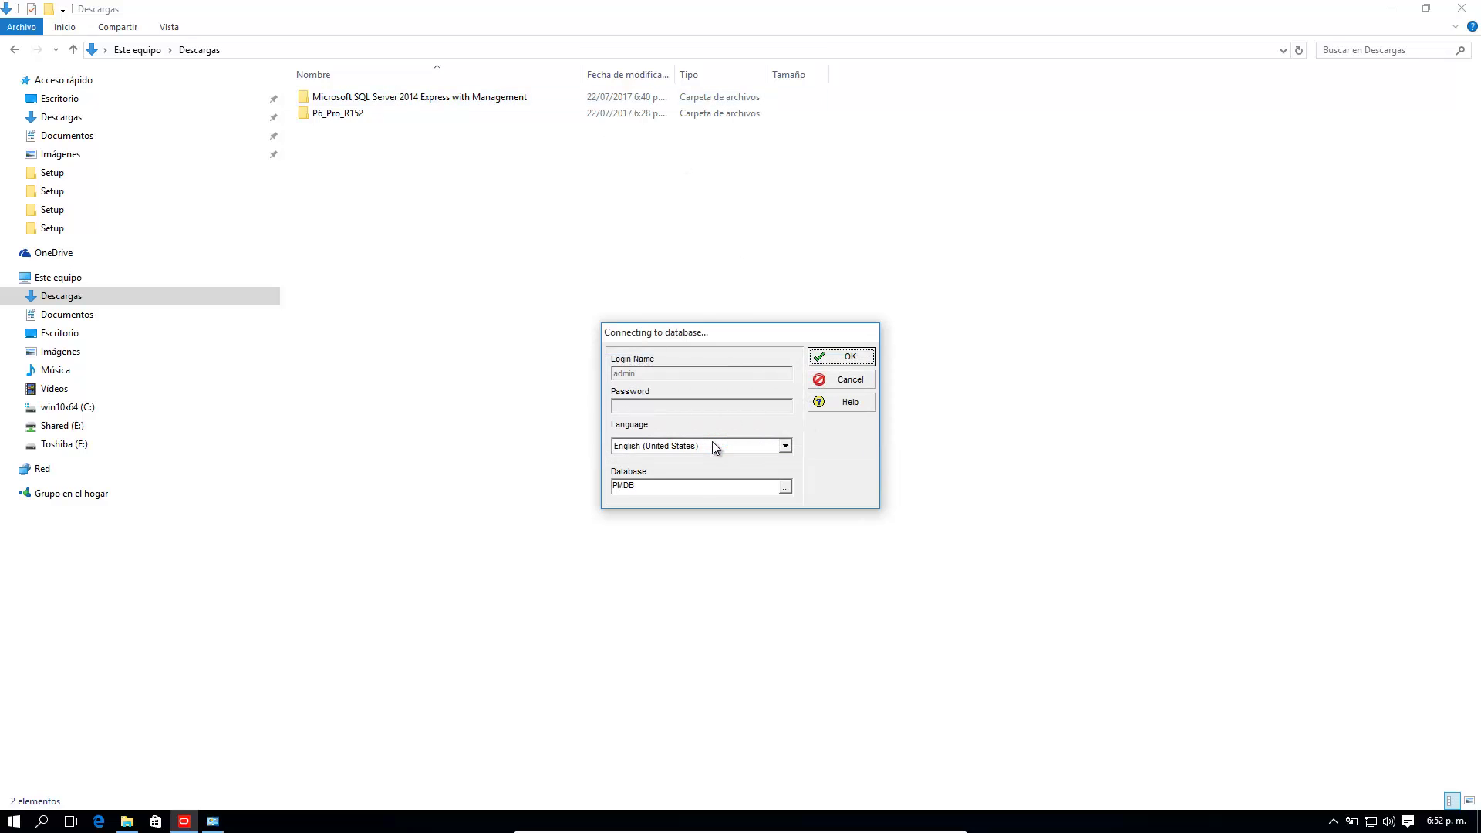
click(827, 537)
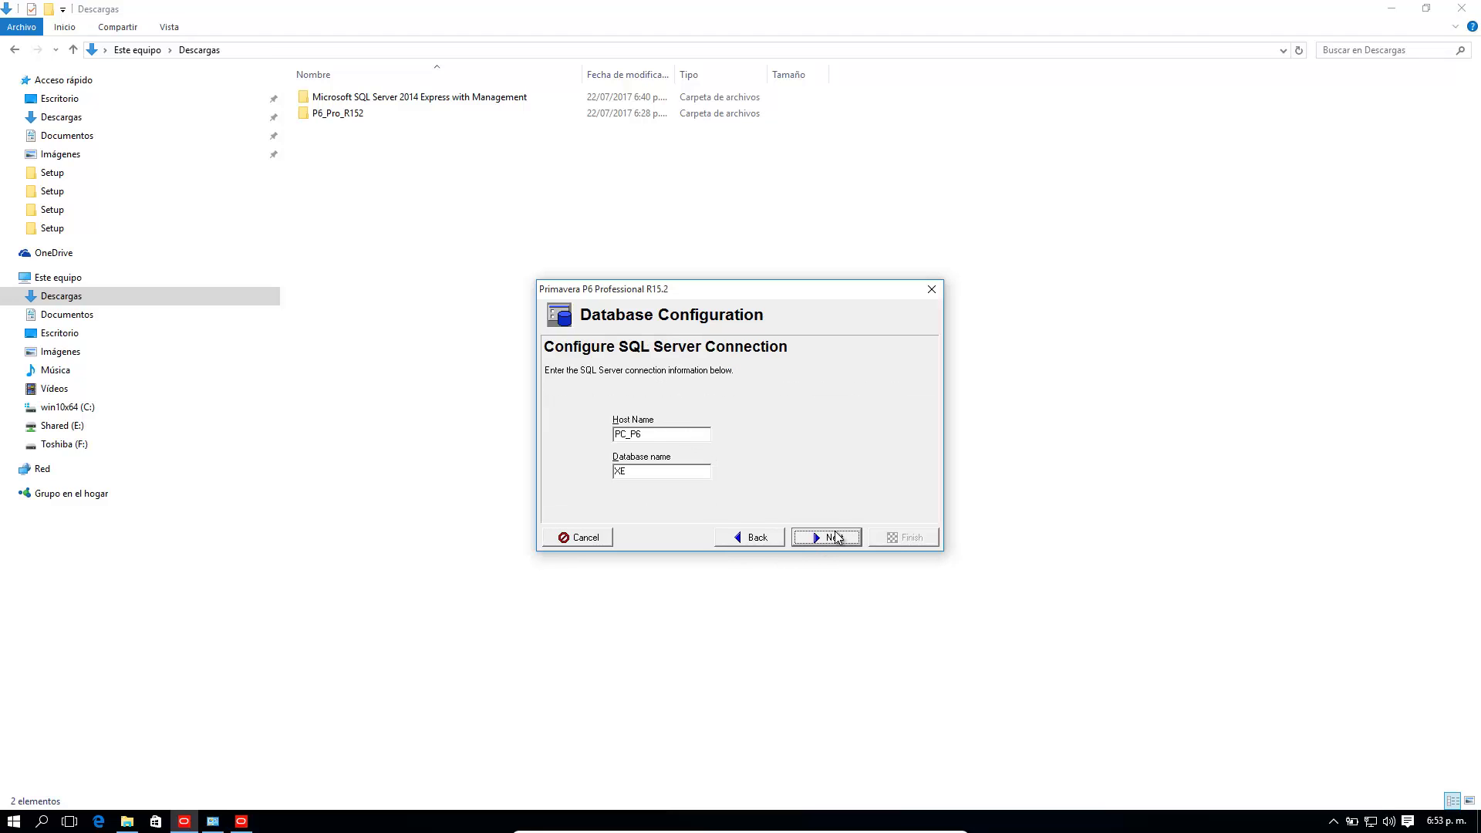
click(832, 538)
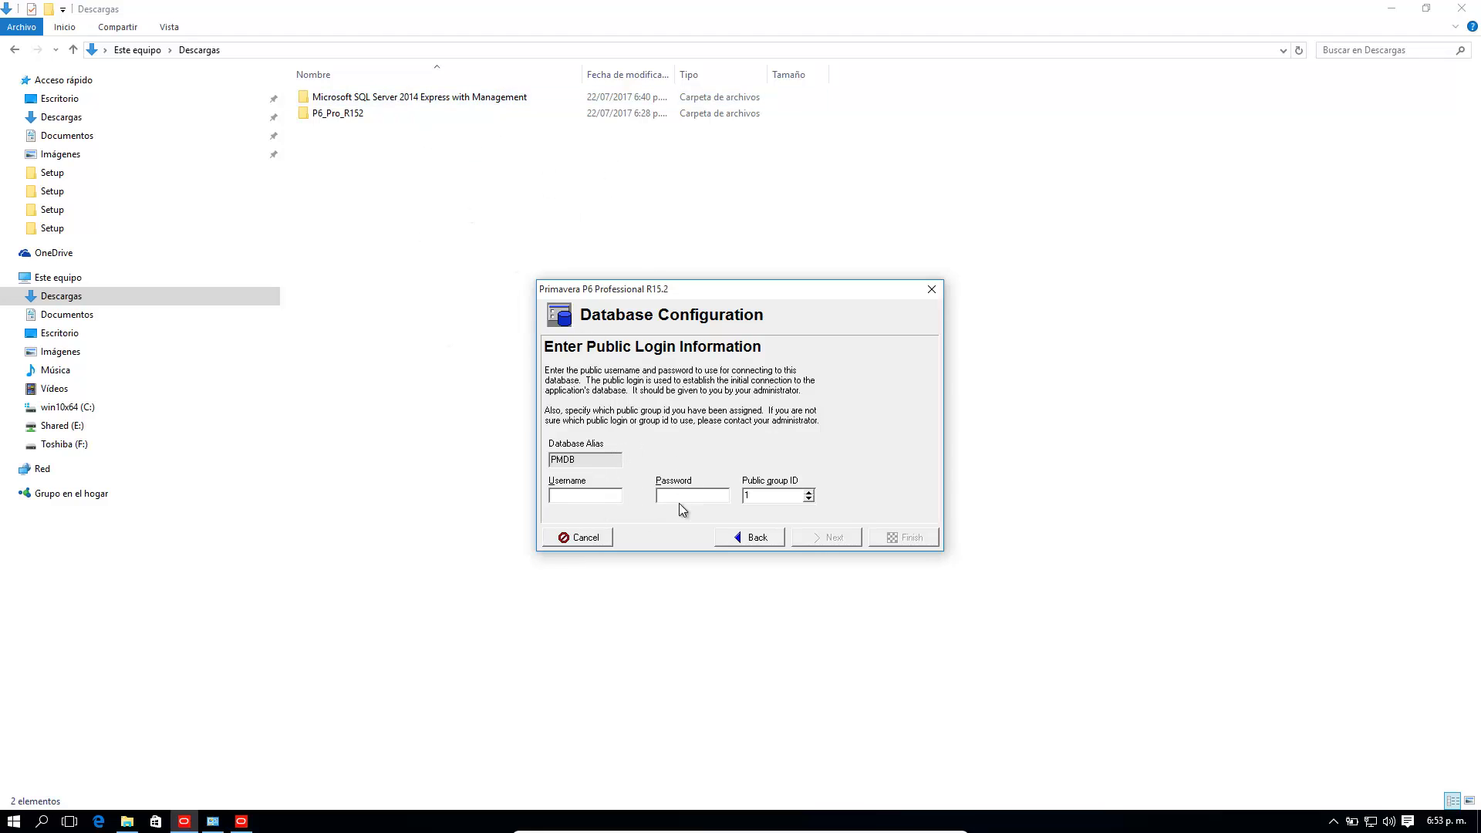
Step: Abandon the database configuration and dismiss the 'login failed' message so P6 closes
click(601, 538)
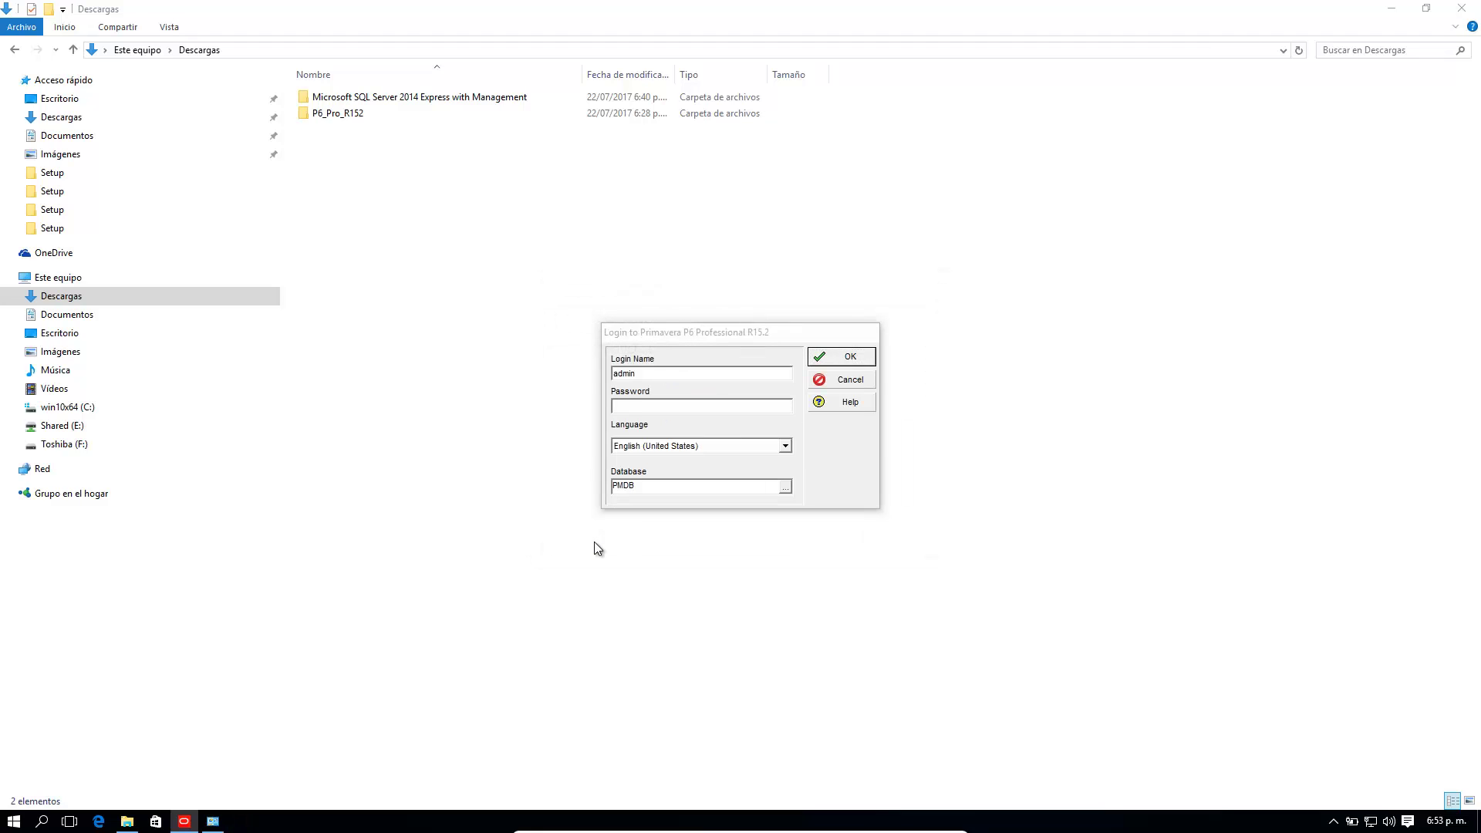
click(742, 439)
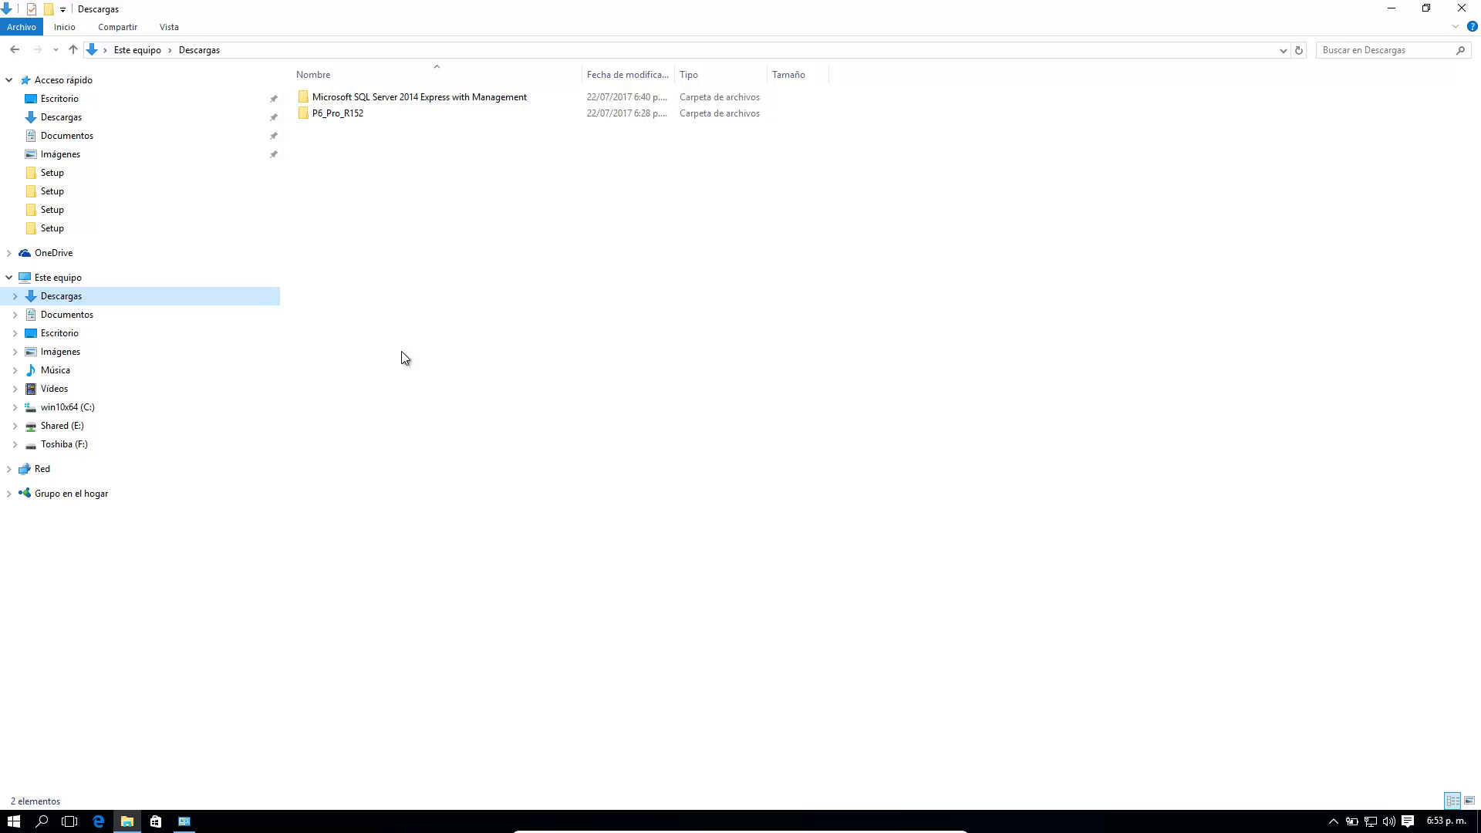
Step: Select the SQL Server 2014 Express folder in Descargas, then close the System information window
click(389, 99)
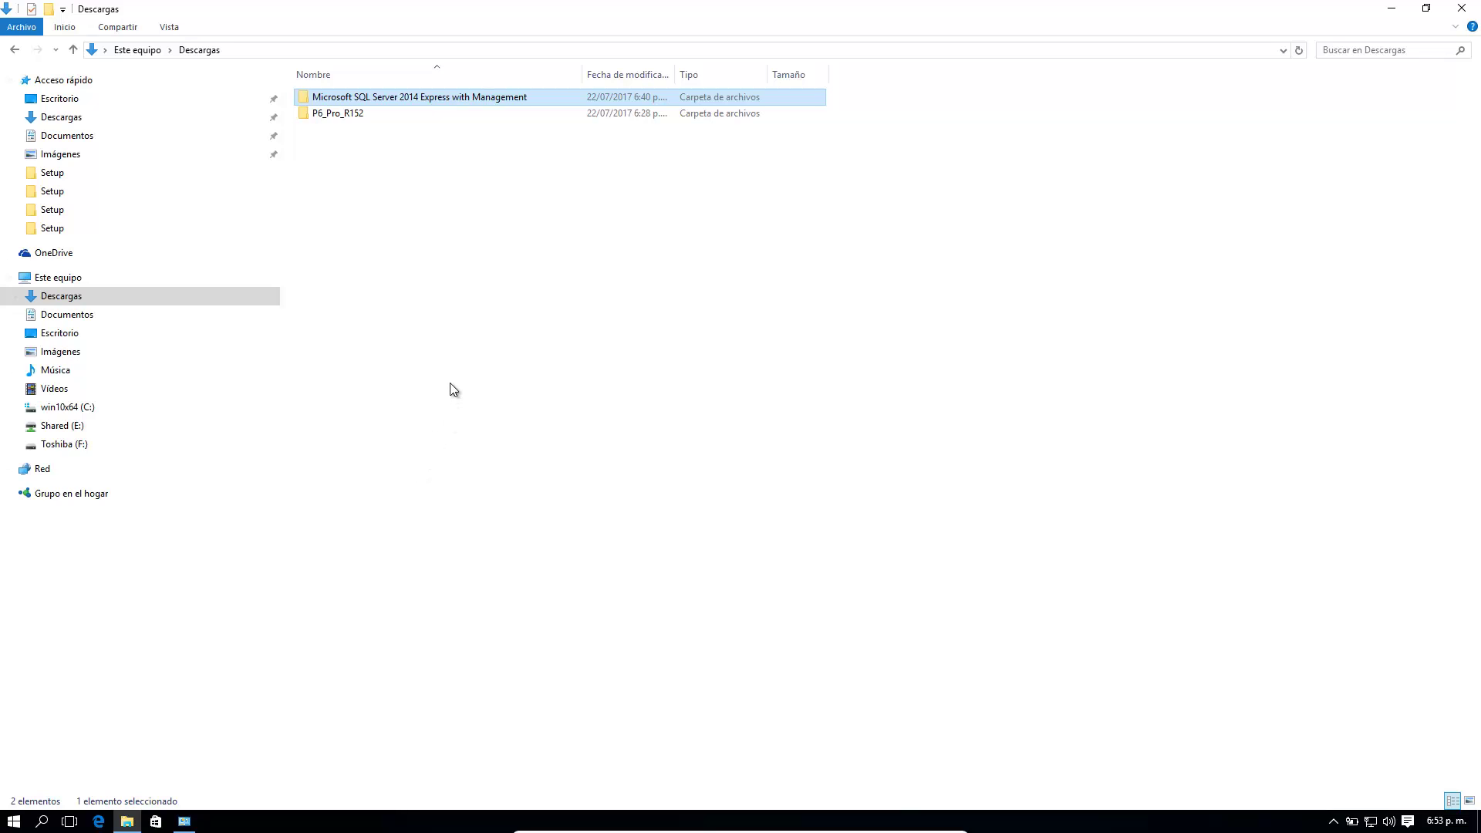
click(186, 821)
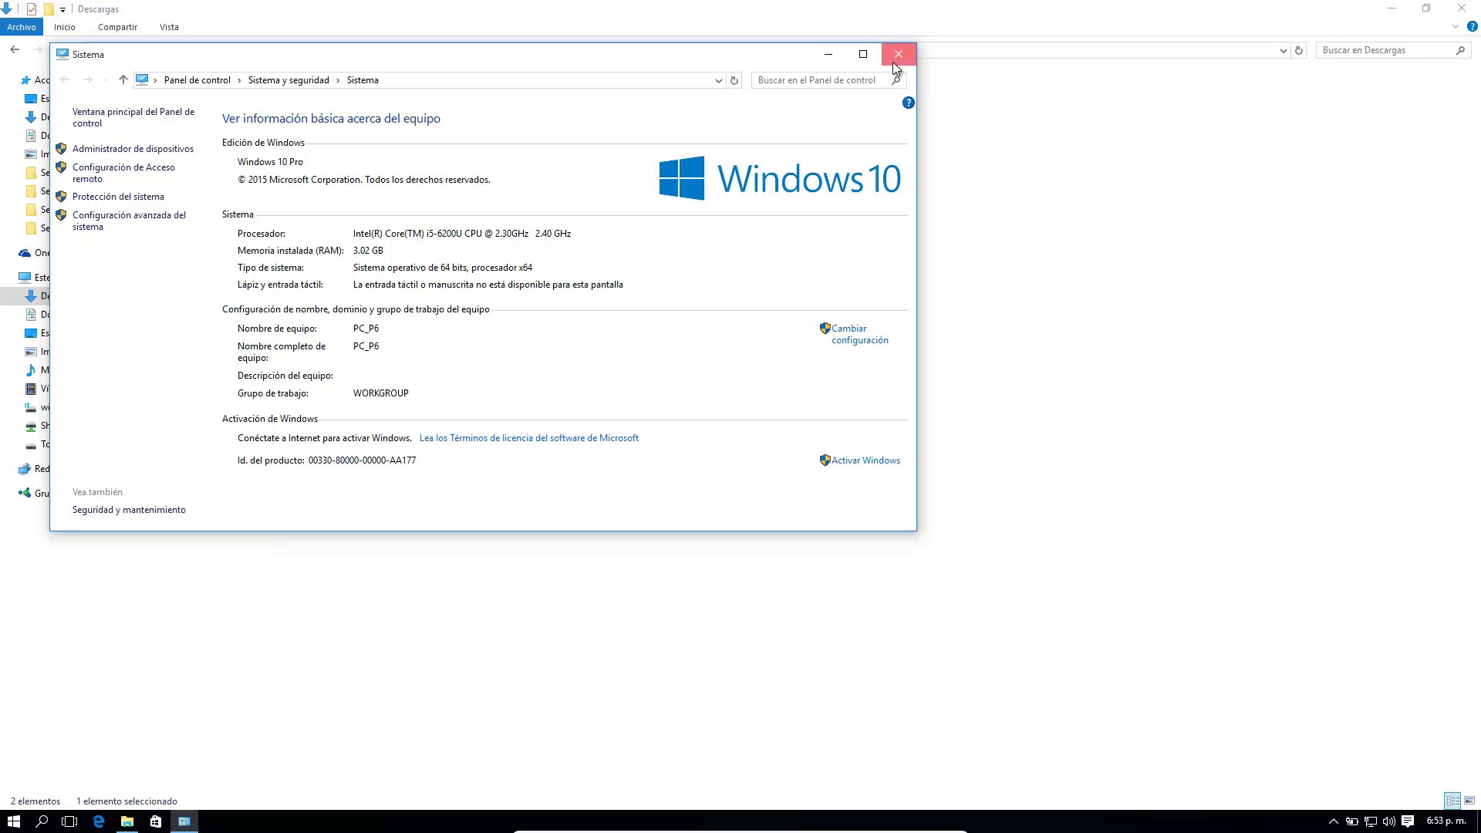
click(892, 61)
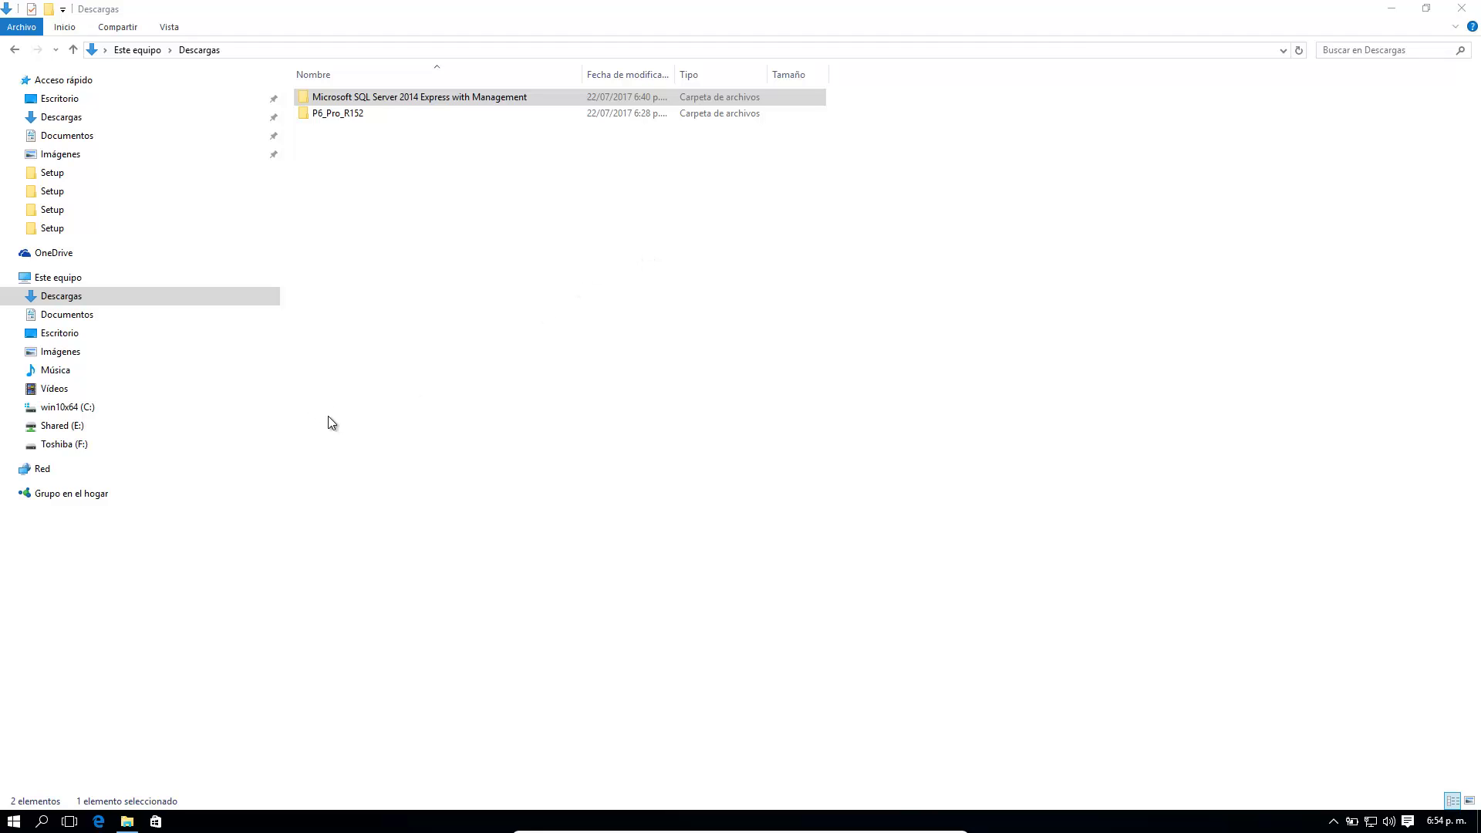
Step: Find 'panel de control' in Windows search and open Clock, Language and Region > Region
click(43, 821)
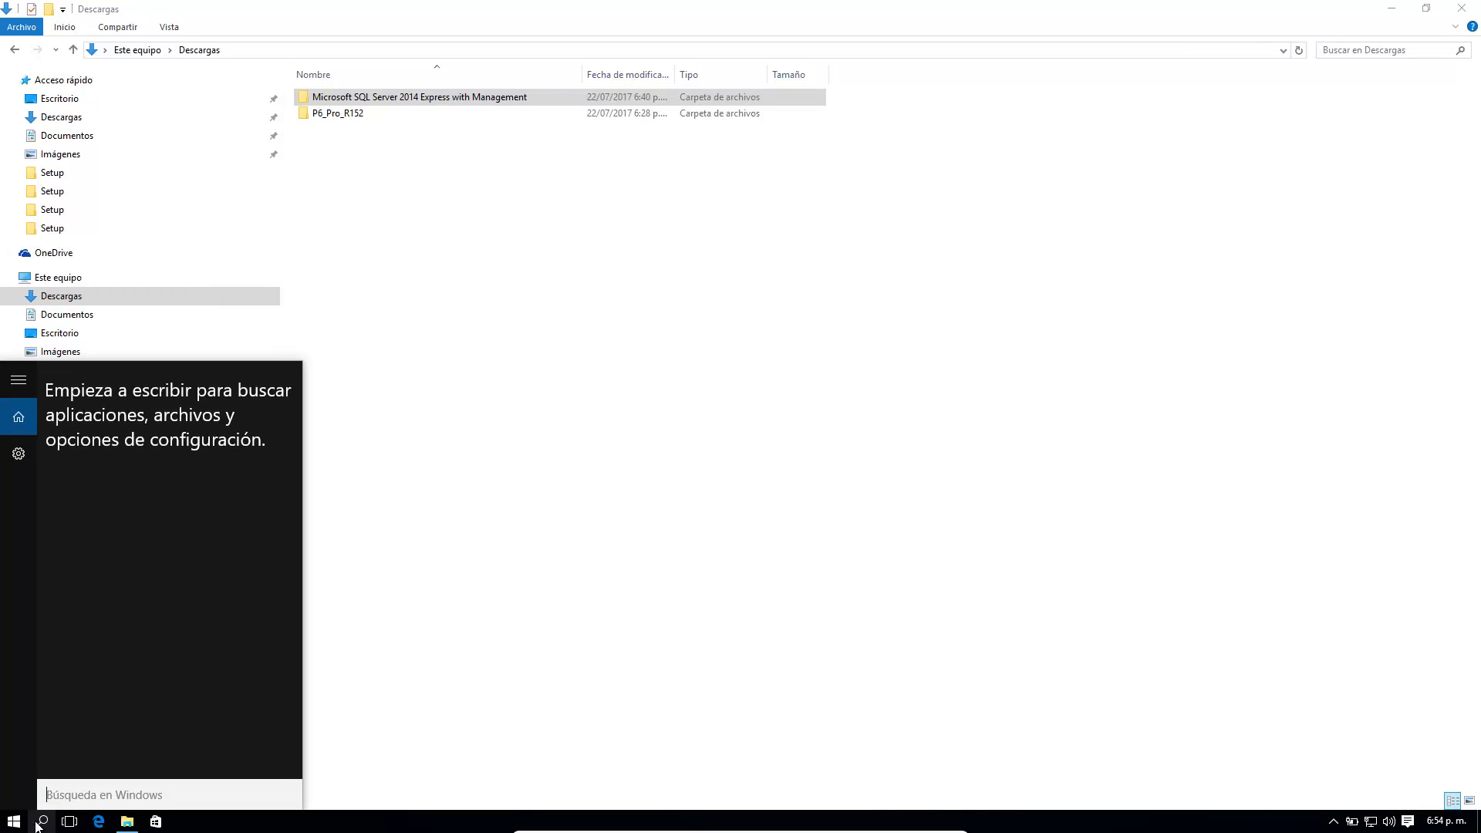
text(panel de con)
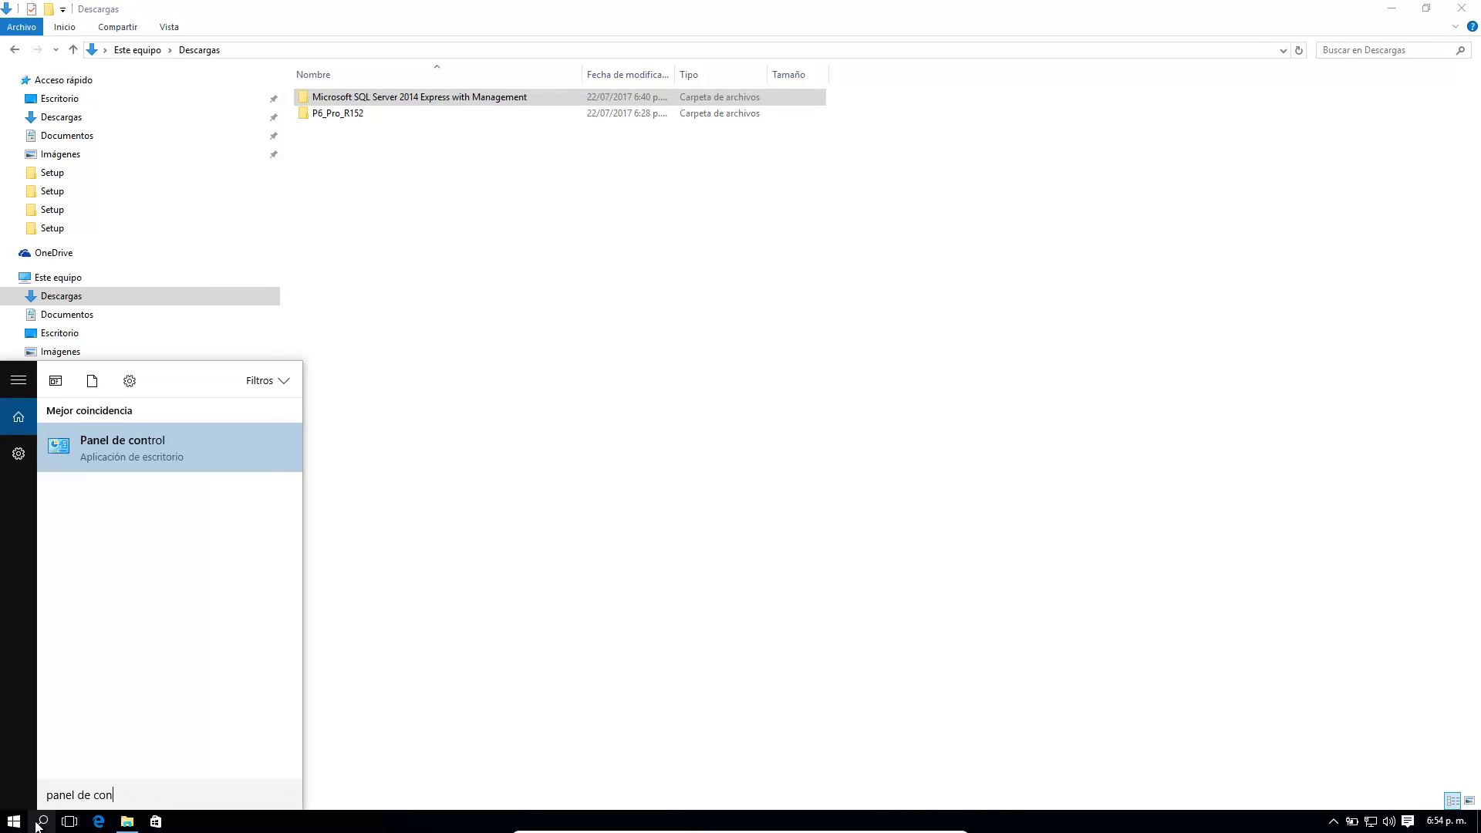
text(tro)
click(155, 446)
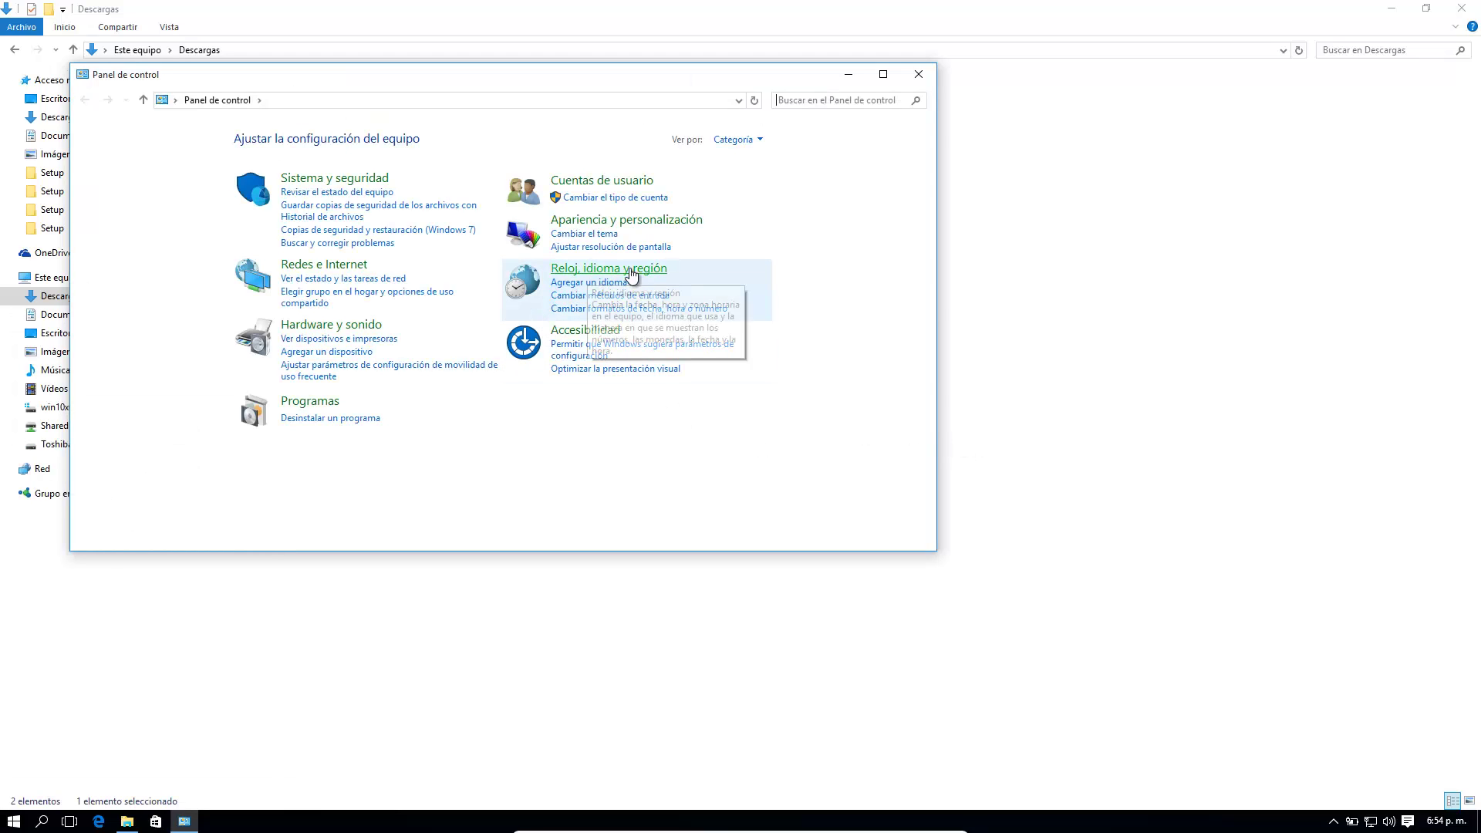
click(630, 270)
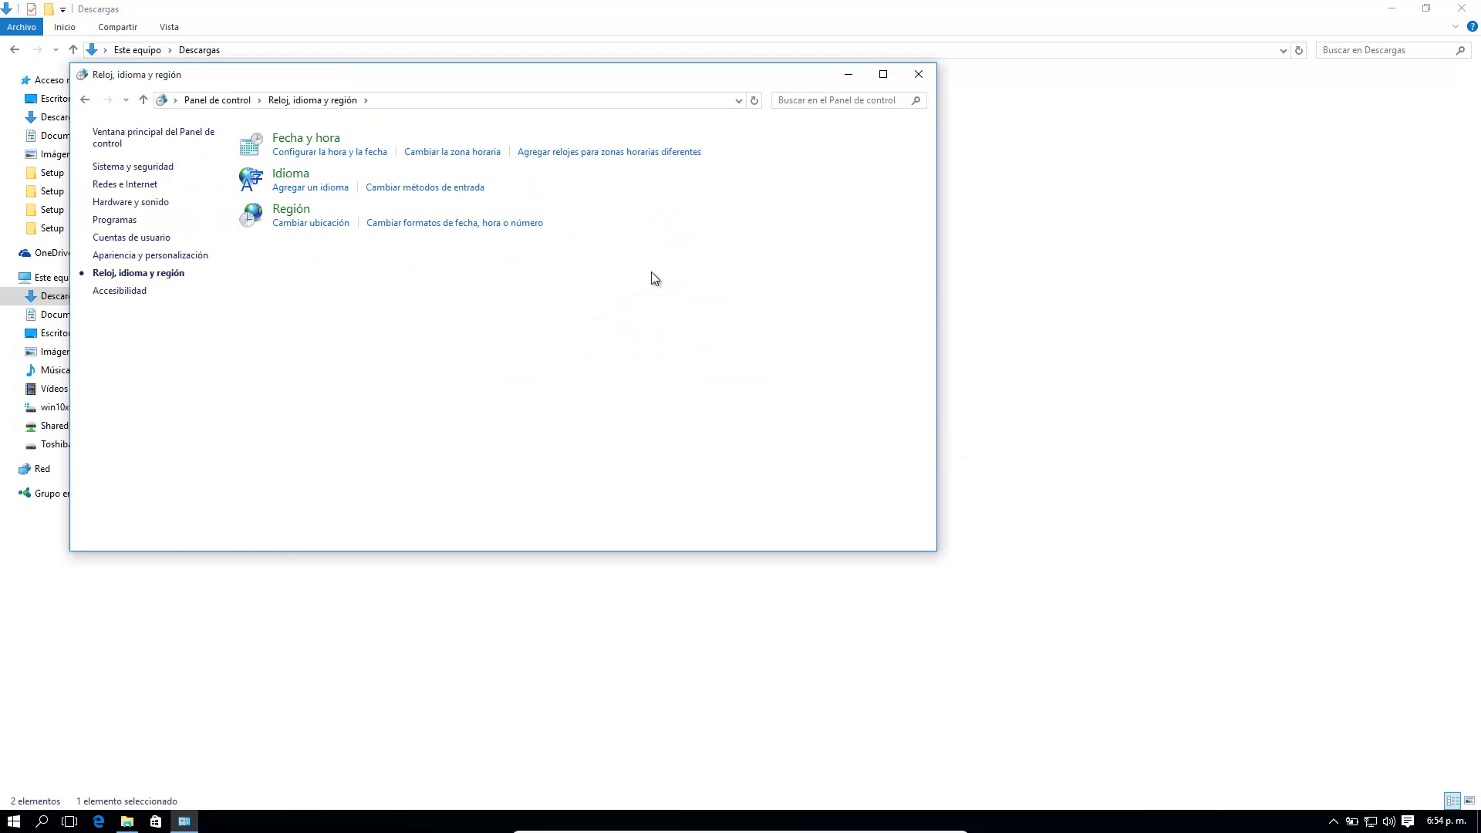
click(286, 216)
Step: Set the Format to Español (España), apply and accept, then close Control Panel
drag(413, 182, 918, 188)
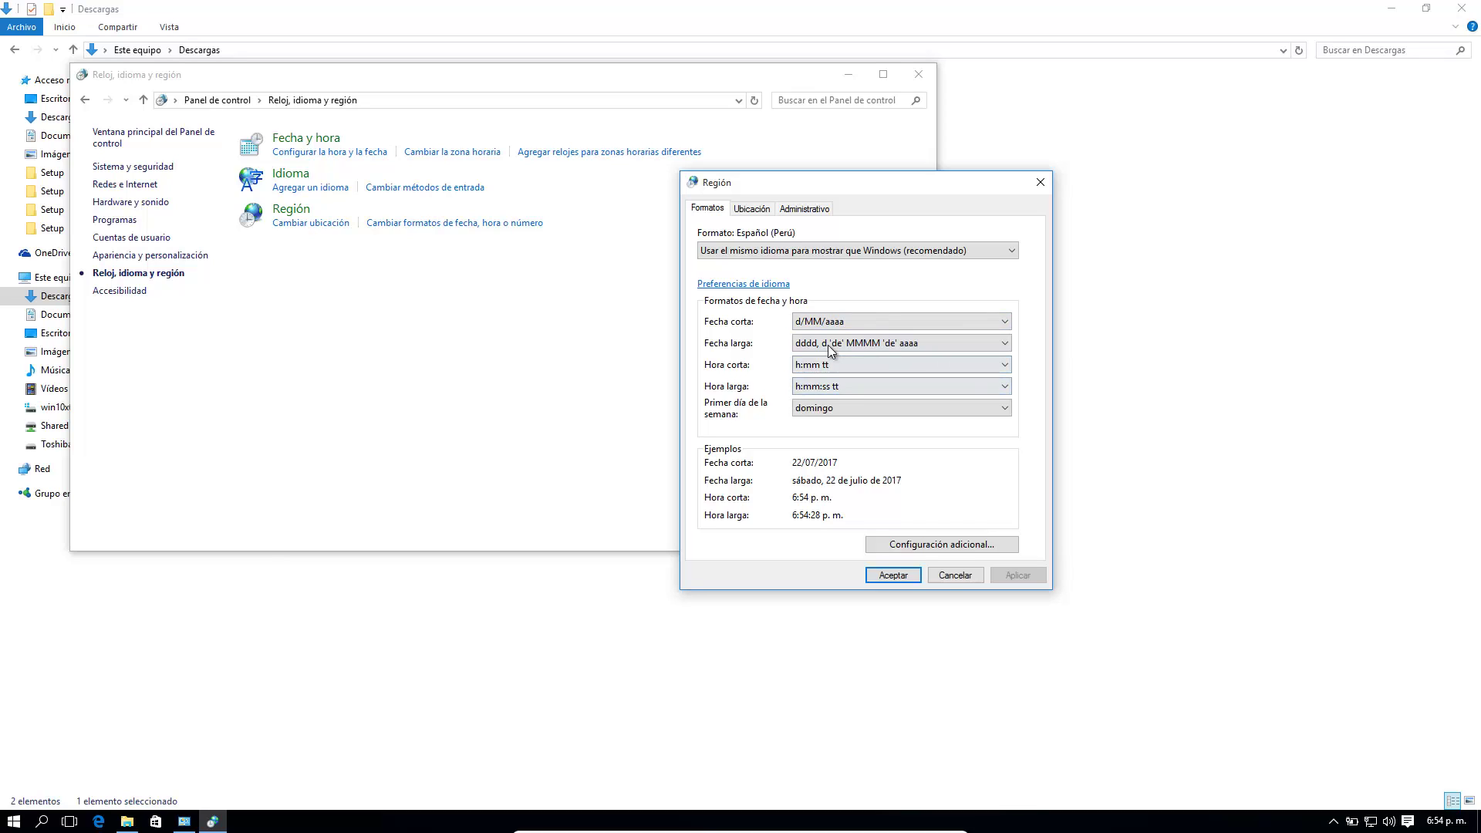
click(758, 215)
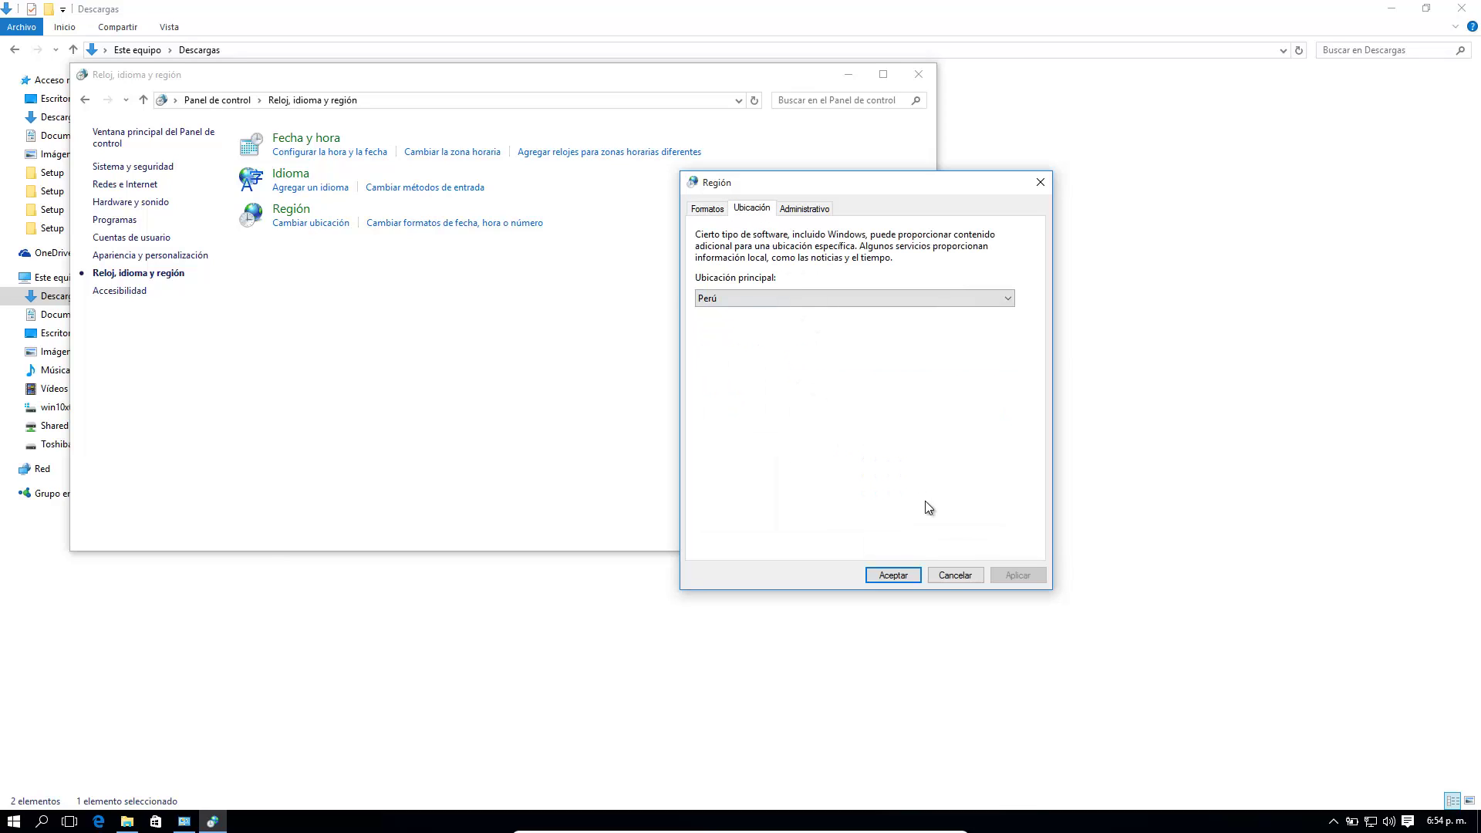
click(707, 208)
click(964, 250)
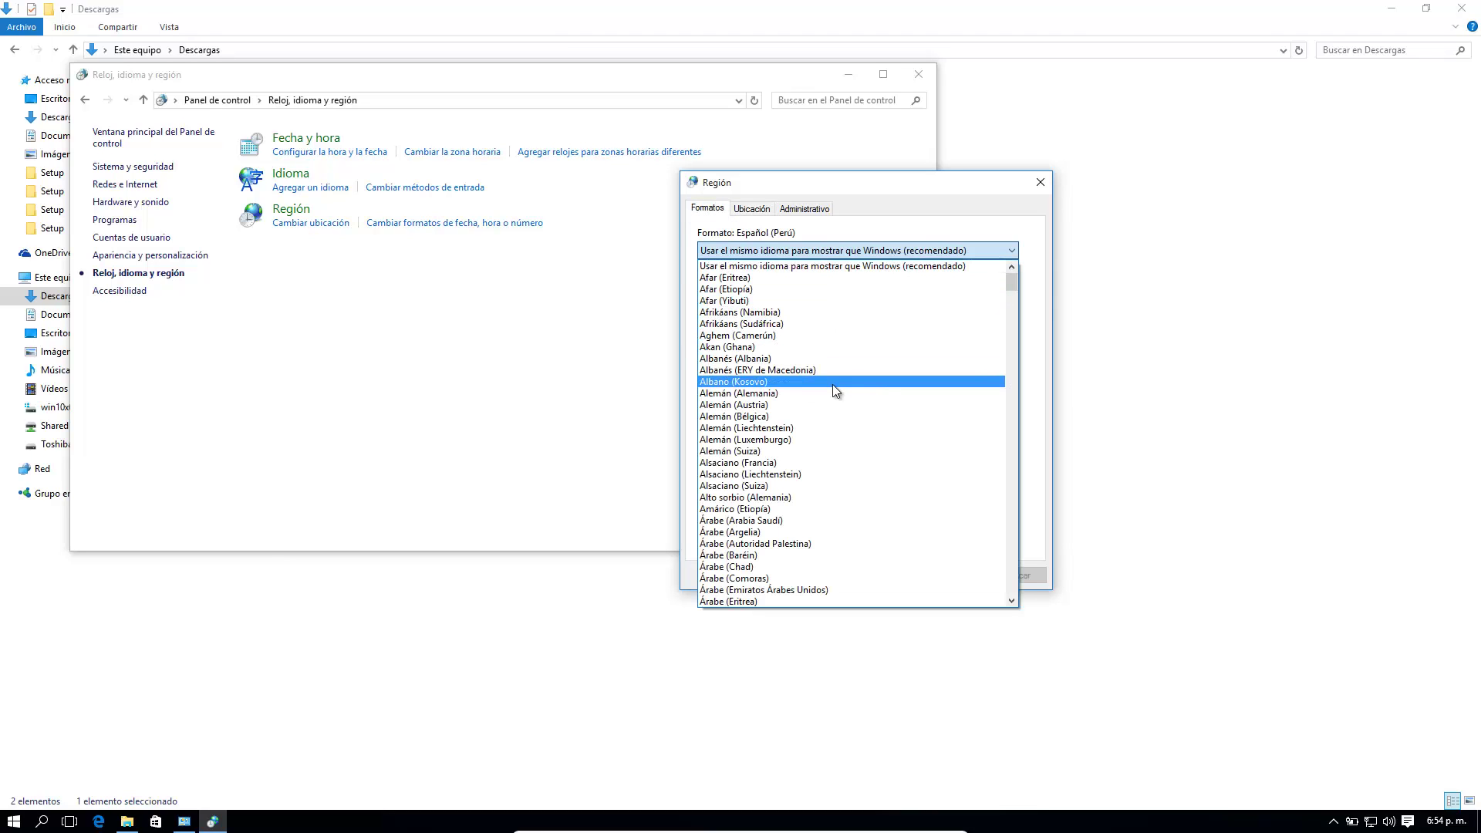
scroll(832, 384, down, 20)
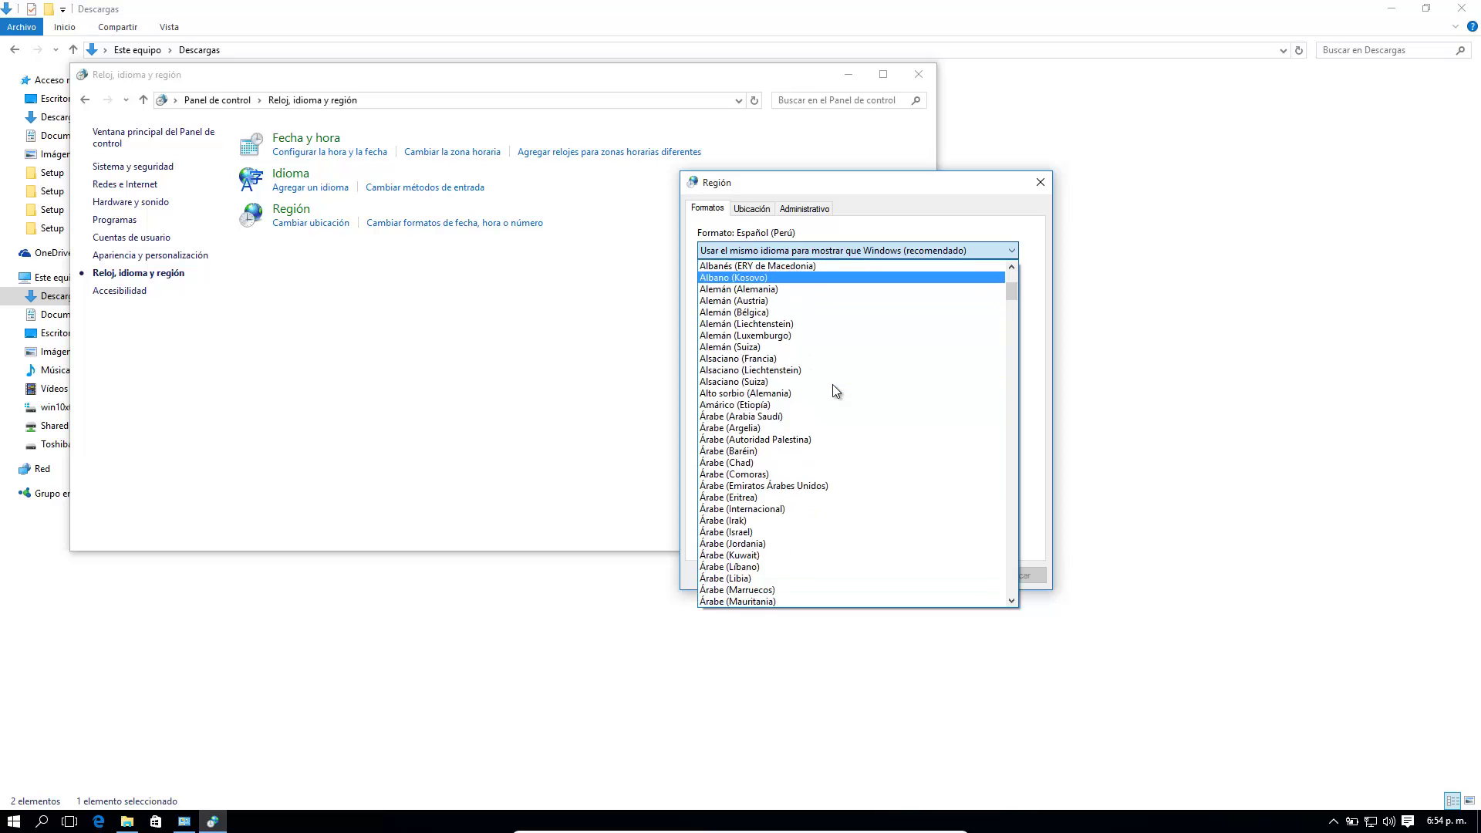
scroll(832, 383, down, 17)
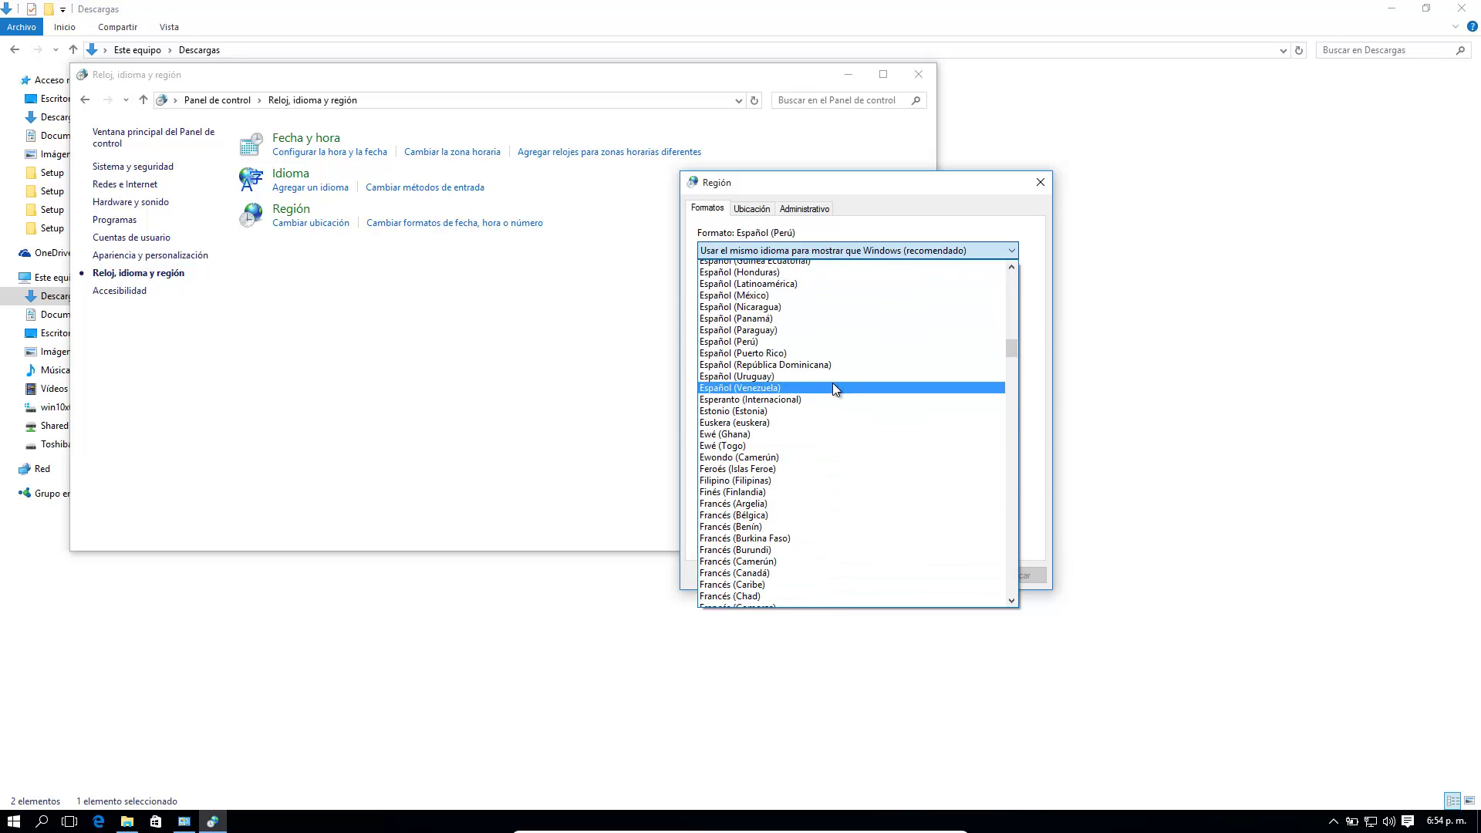
scroll(832, 382, up, 5)
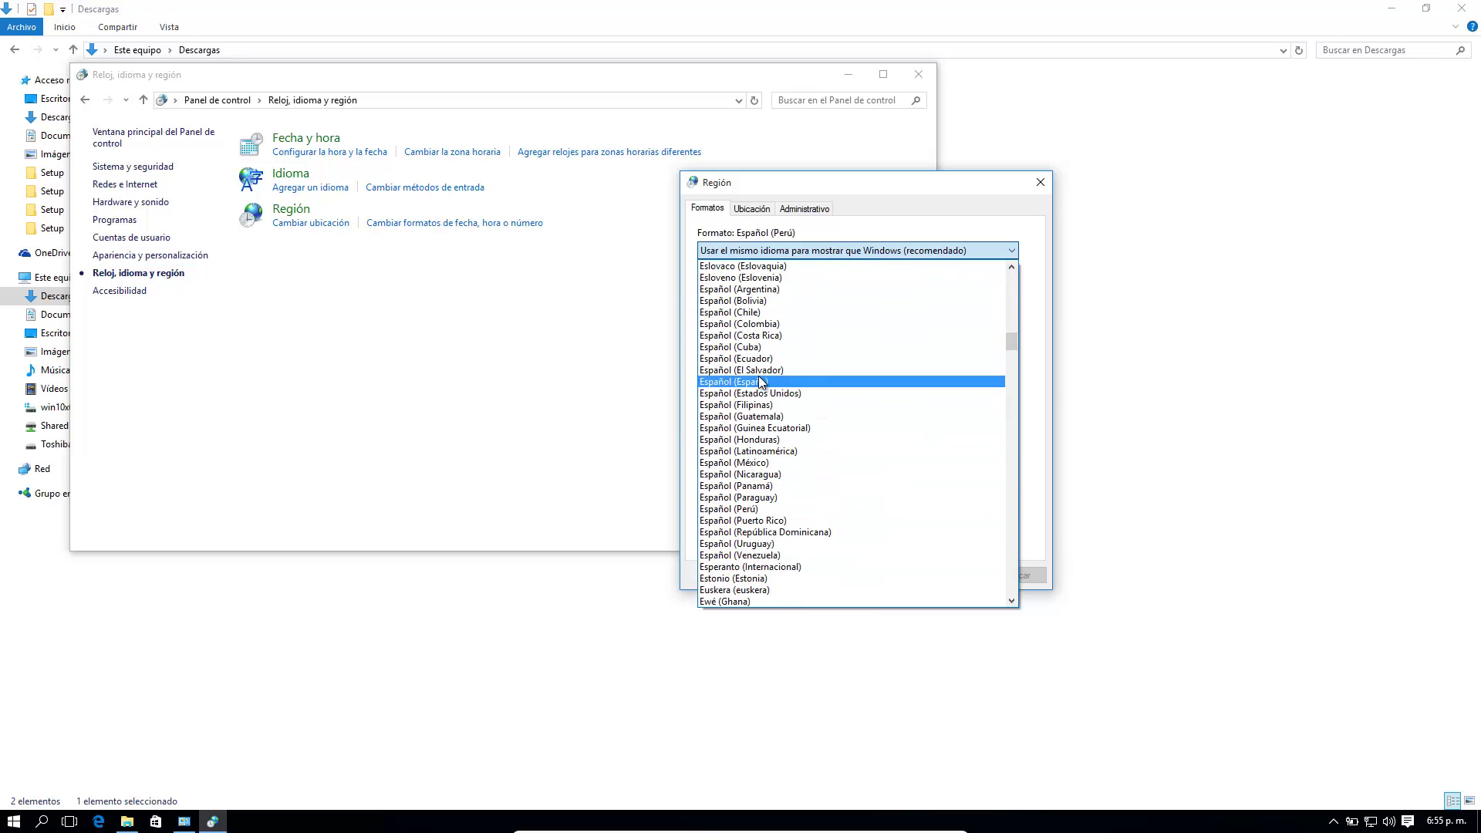
click(771, 382)
click(1355, 766)
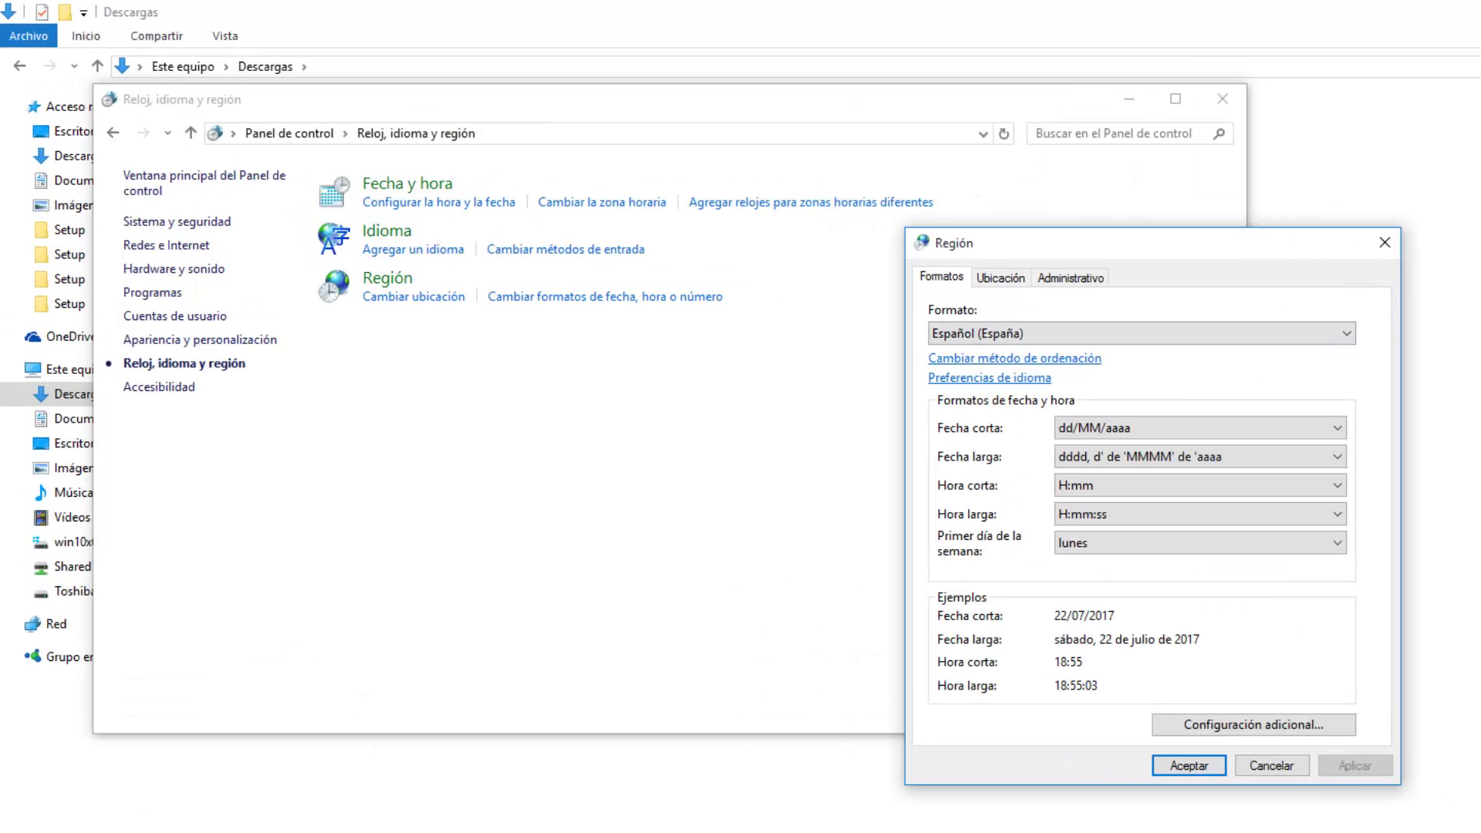
click(1208, 766)
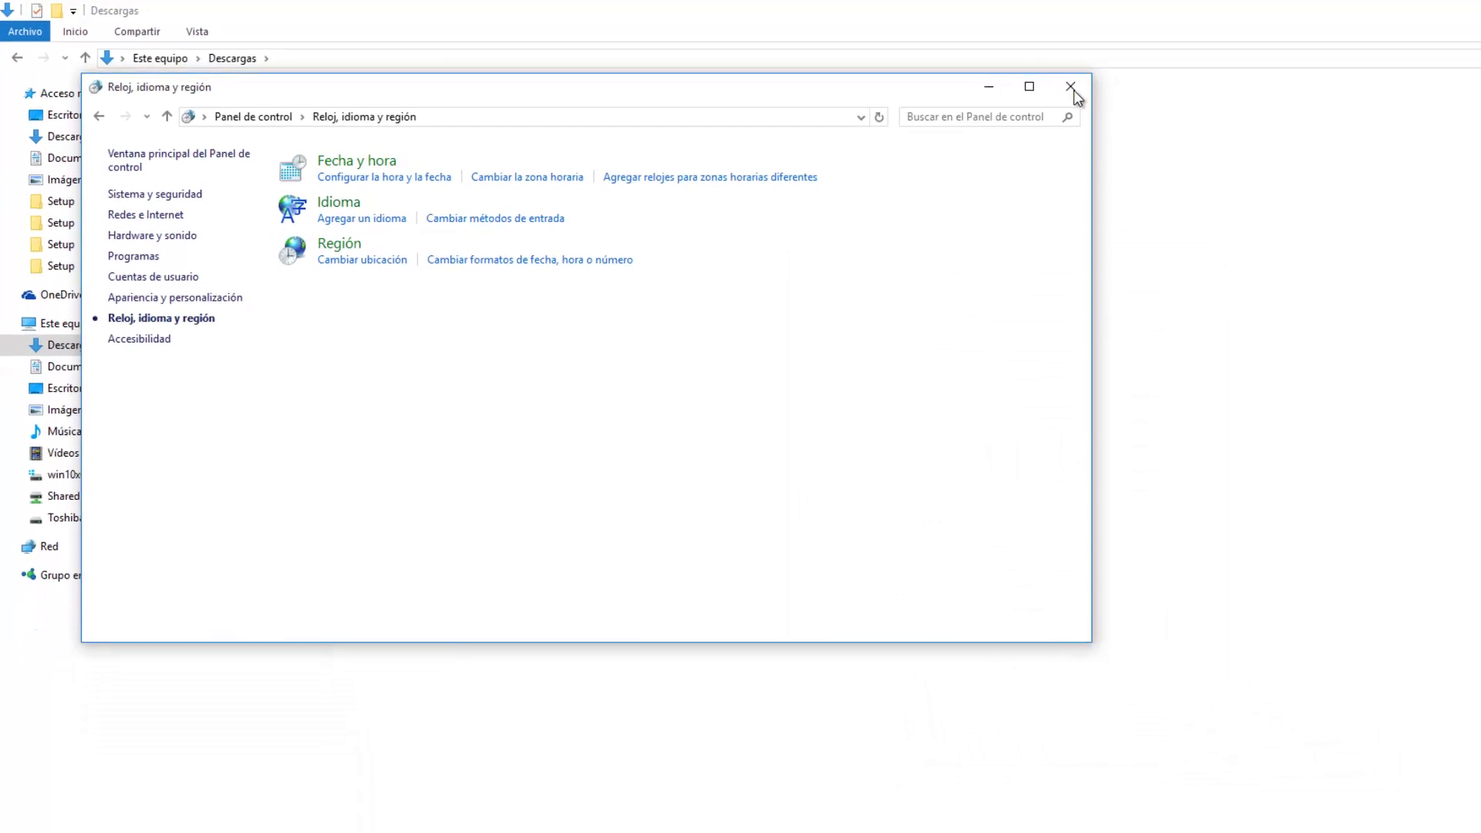
click(918, 75)
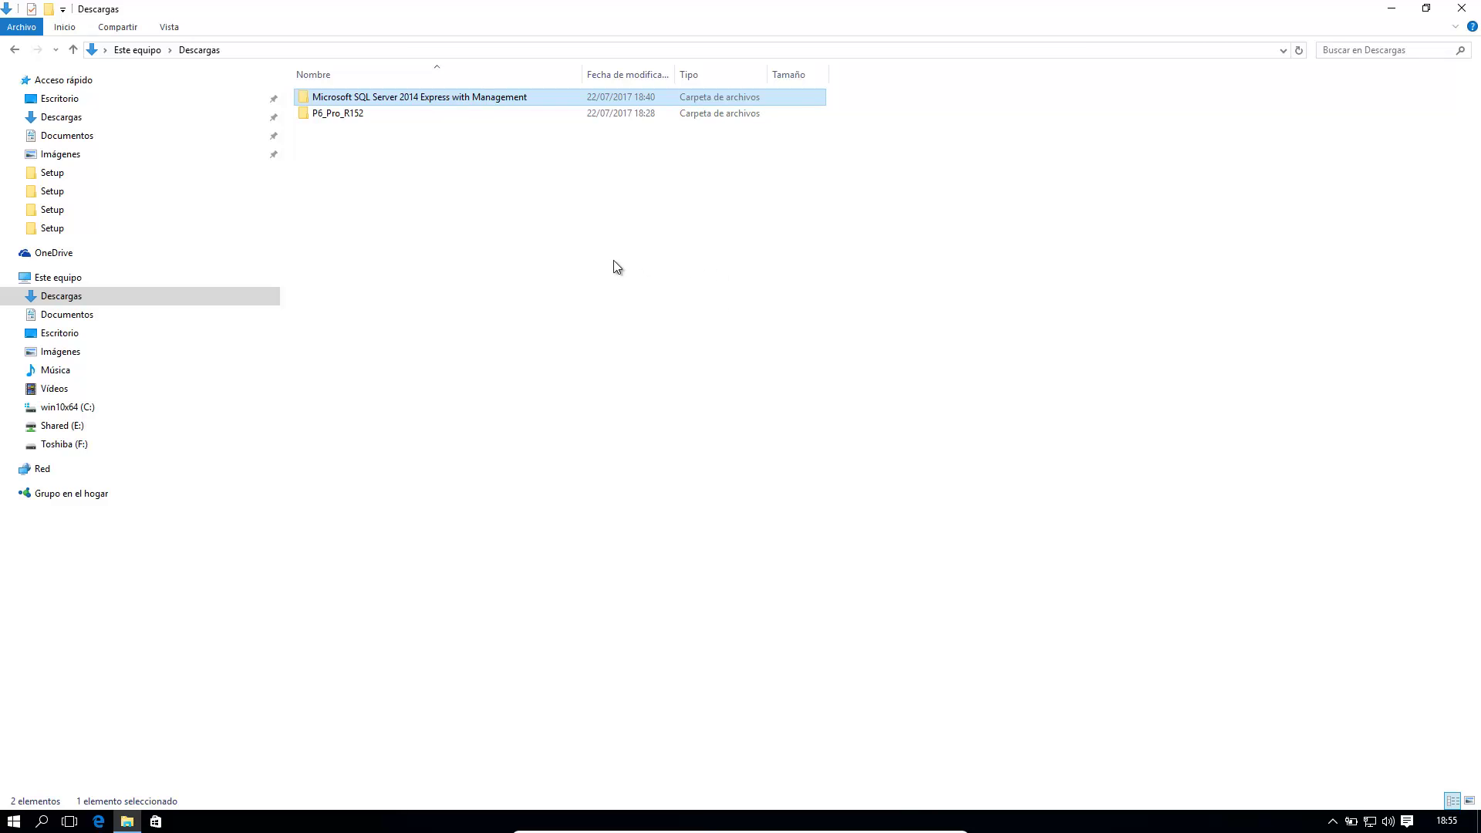
Step: Open the SQLEXPRADV_x64_ESN folder and run SETUP as administrator
double_click(423, 94)
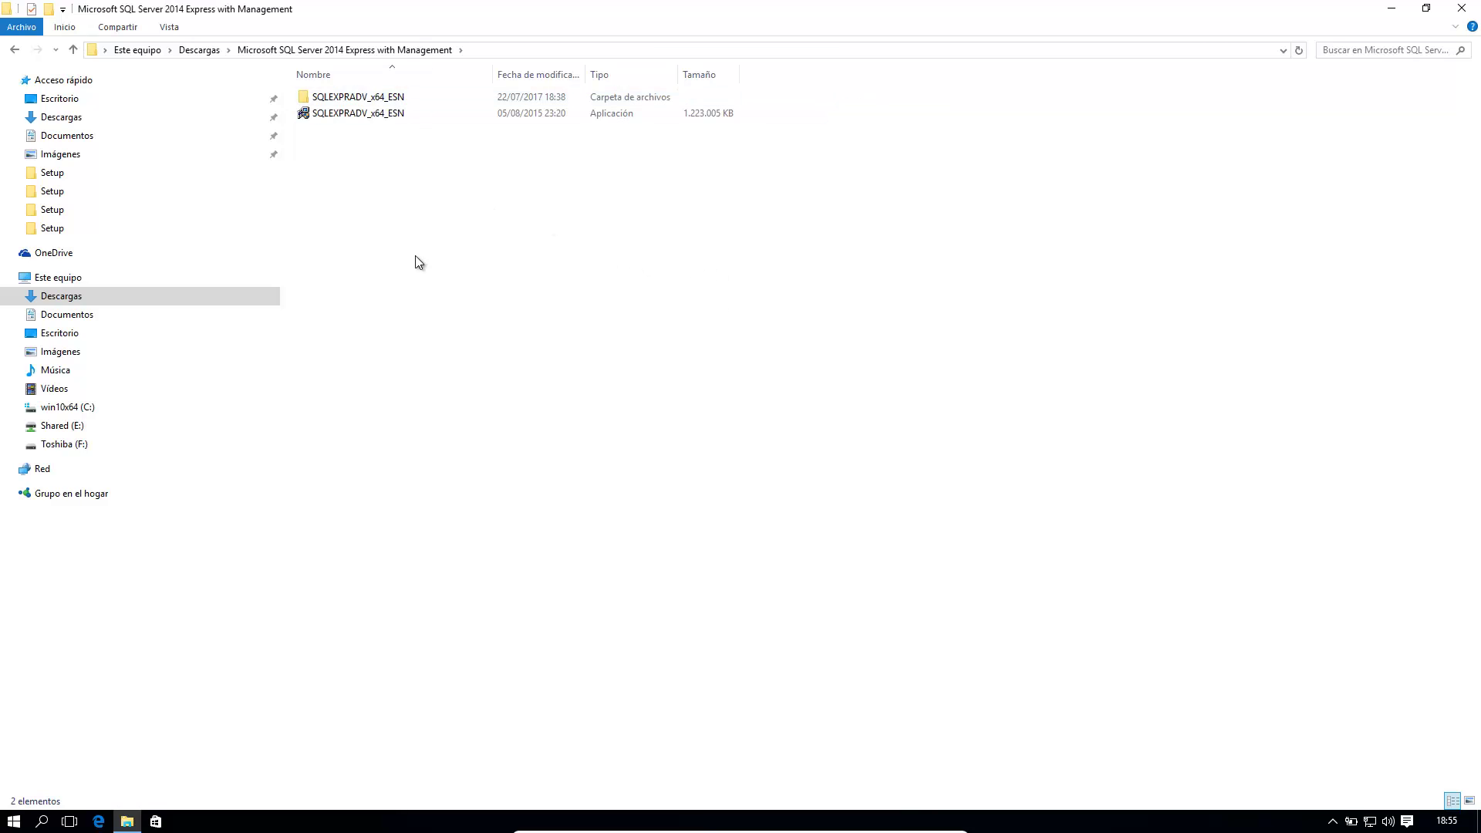
click(384, 116)
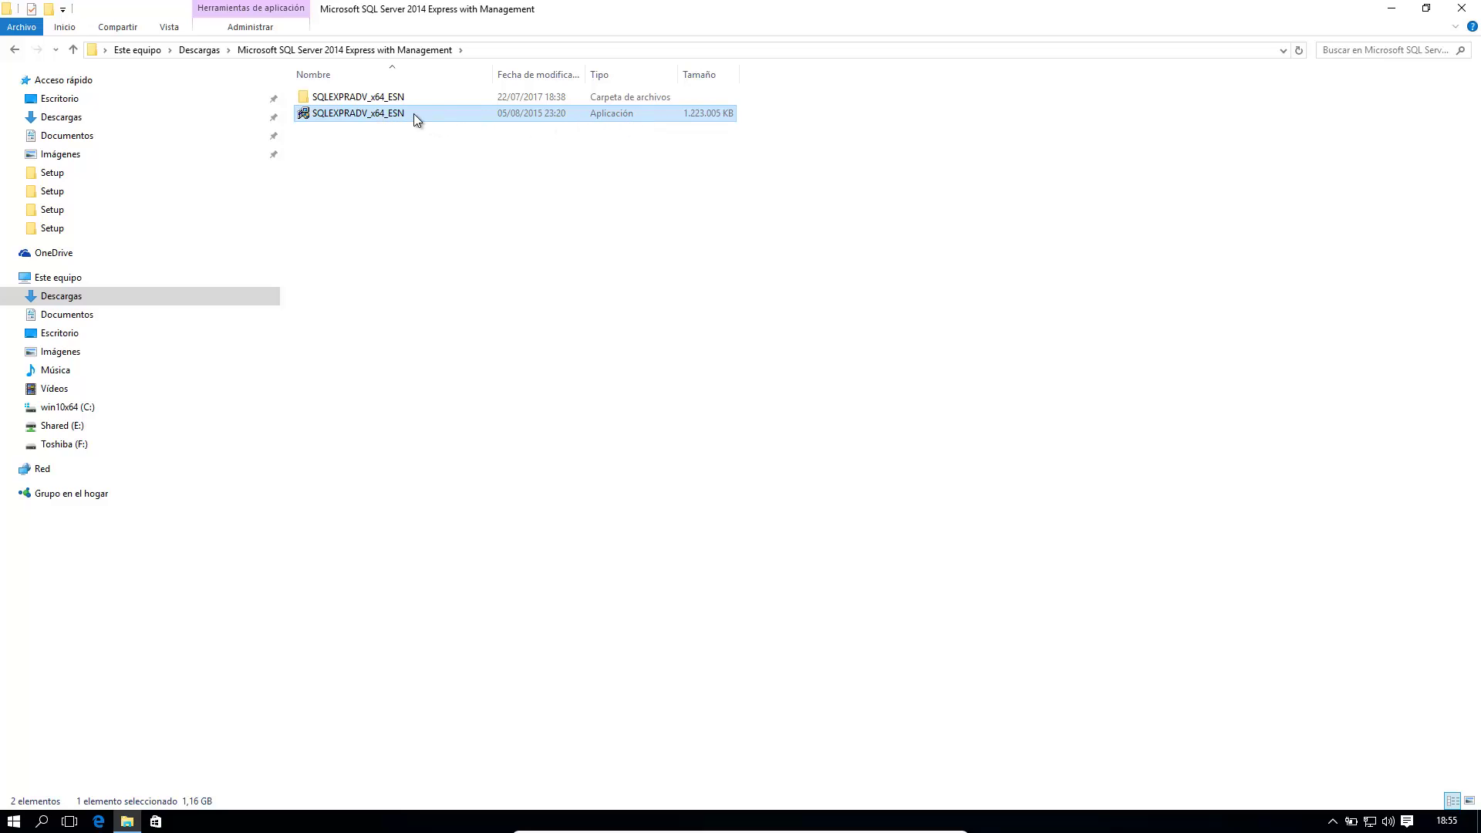
click(421, 100)
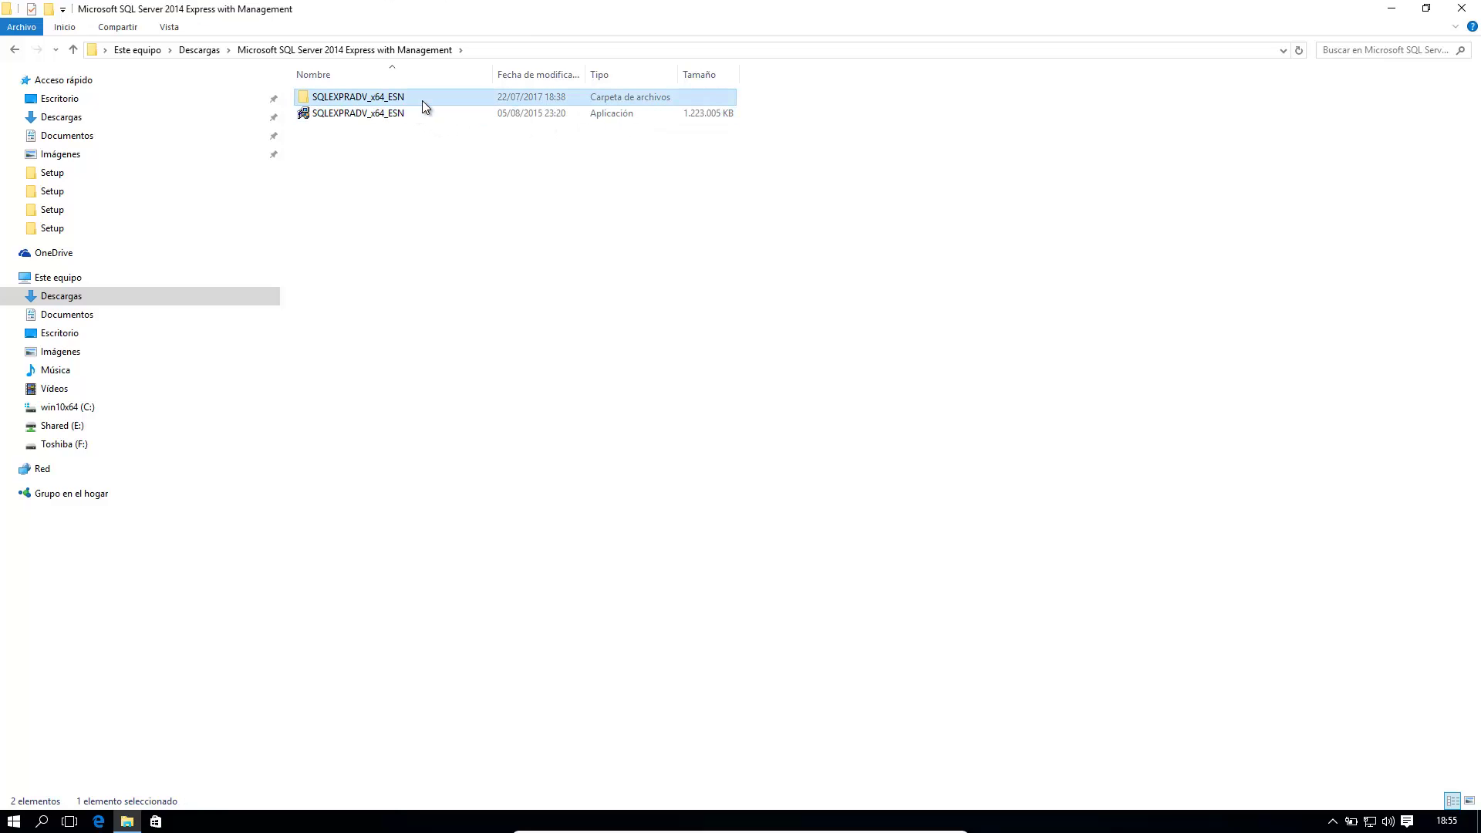
double_click(423, 100)
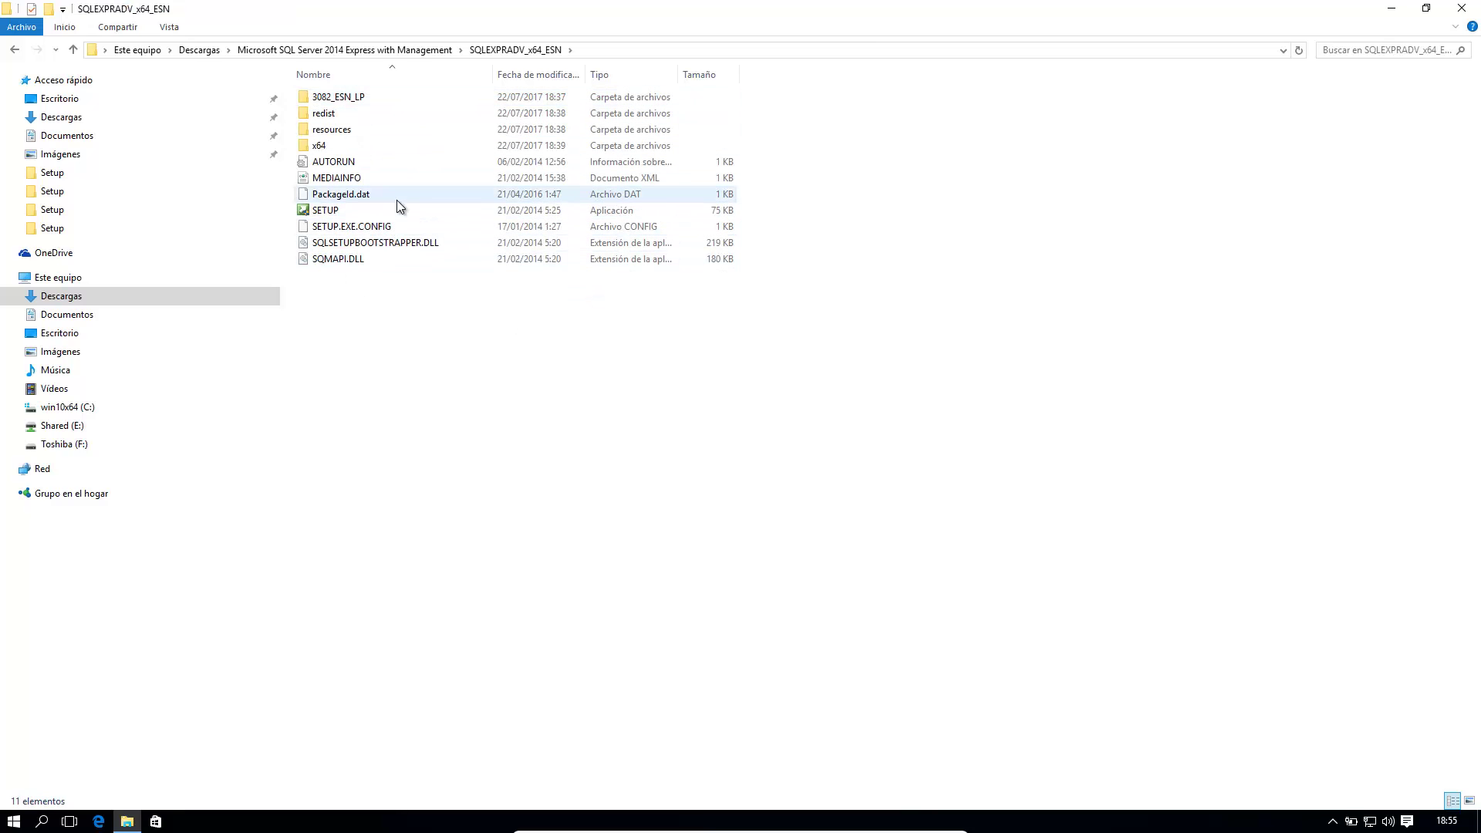
click(401, 211)
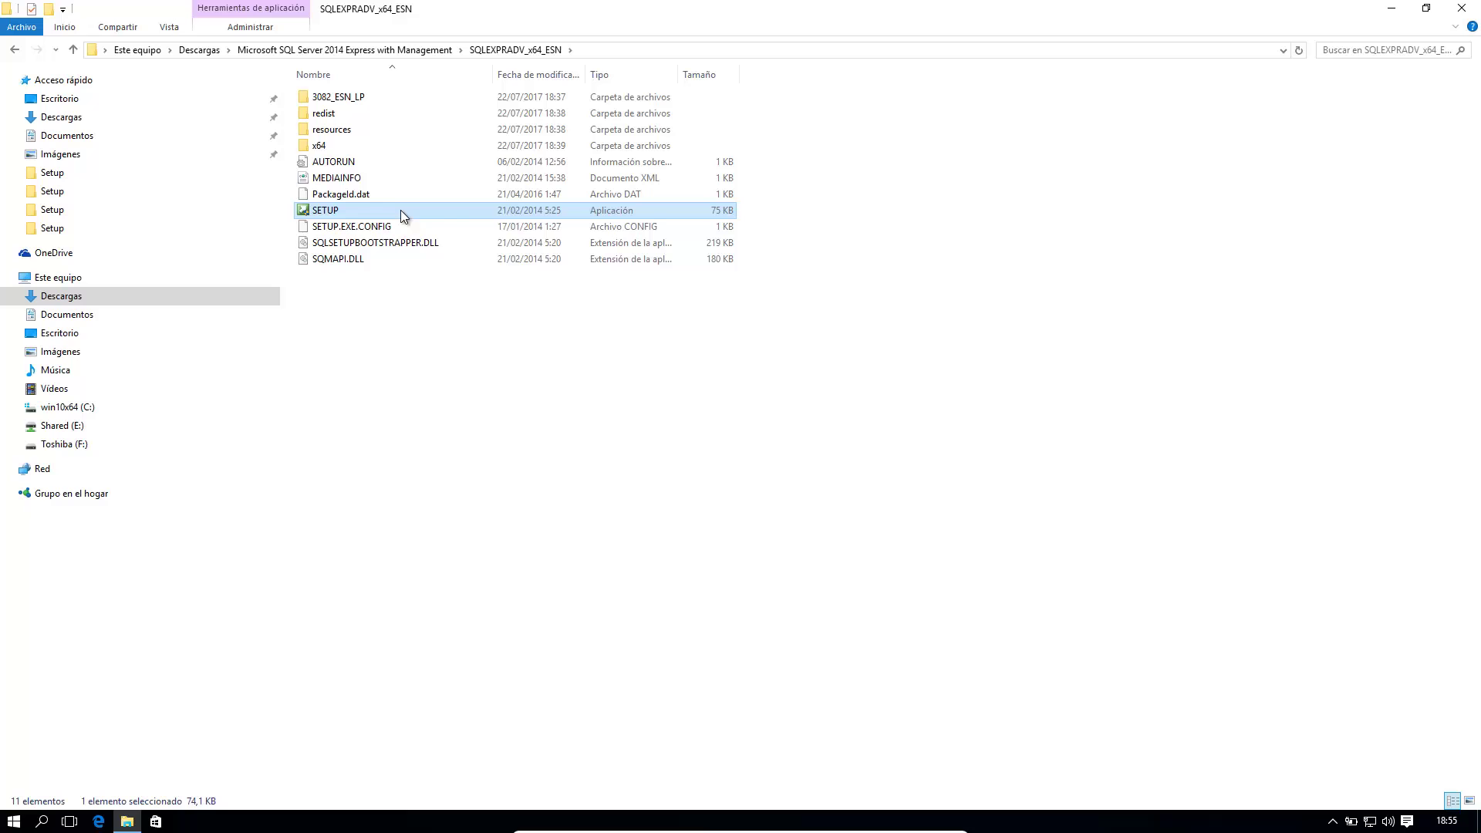
right_click(400, 212)
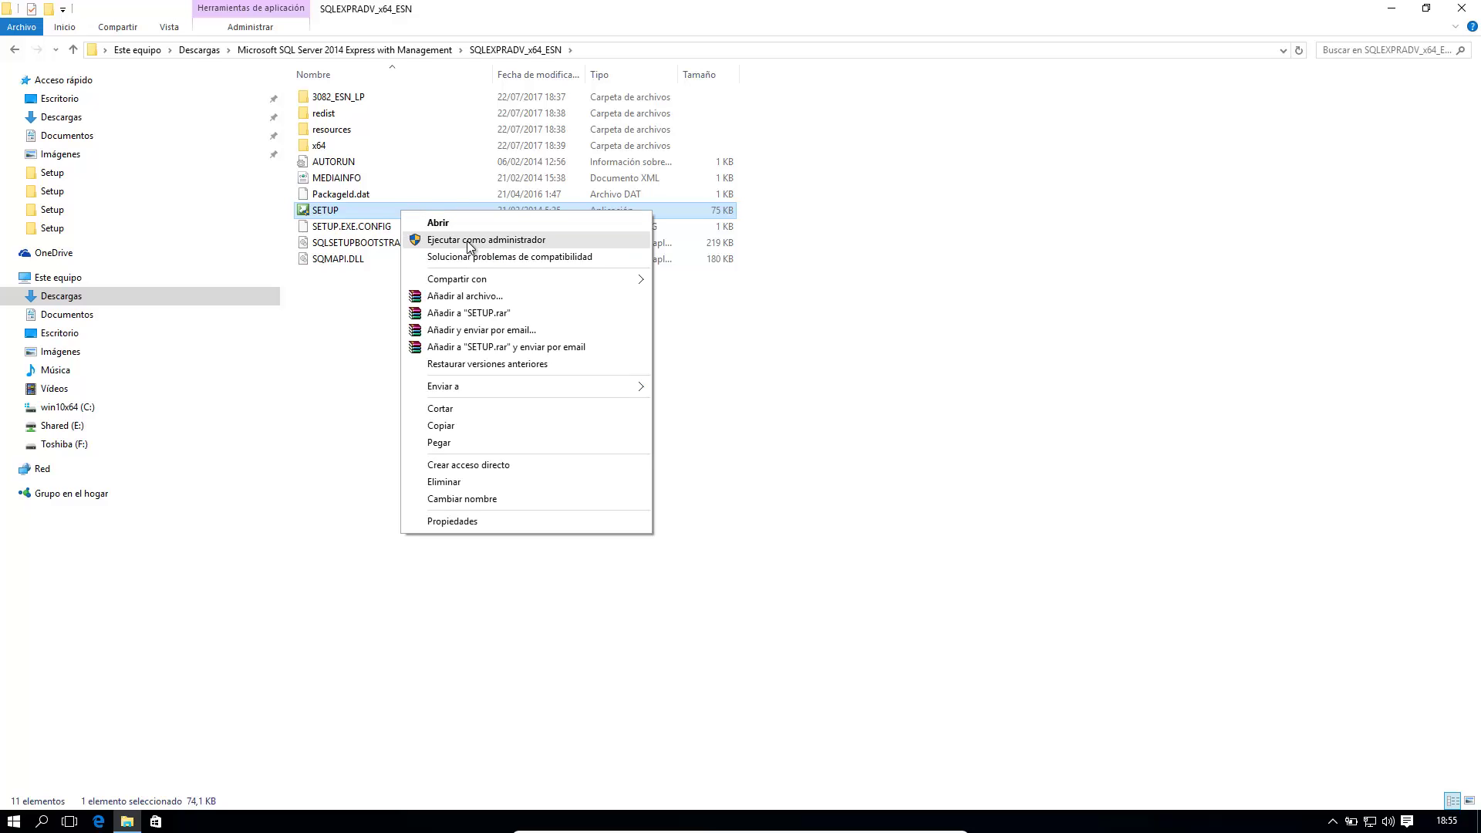
click(470, 240)
Step: Allow elevated setup, choose 'Nueva instalación independiente de SQL Server', and accept the licence terms
click(802, 445)
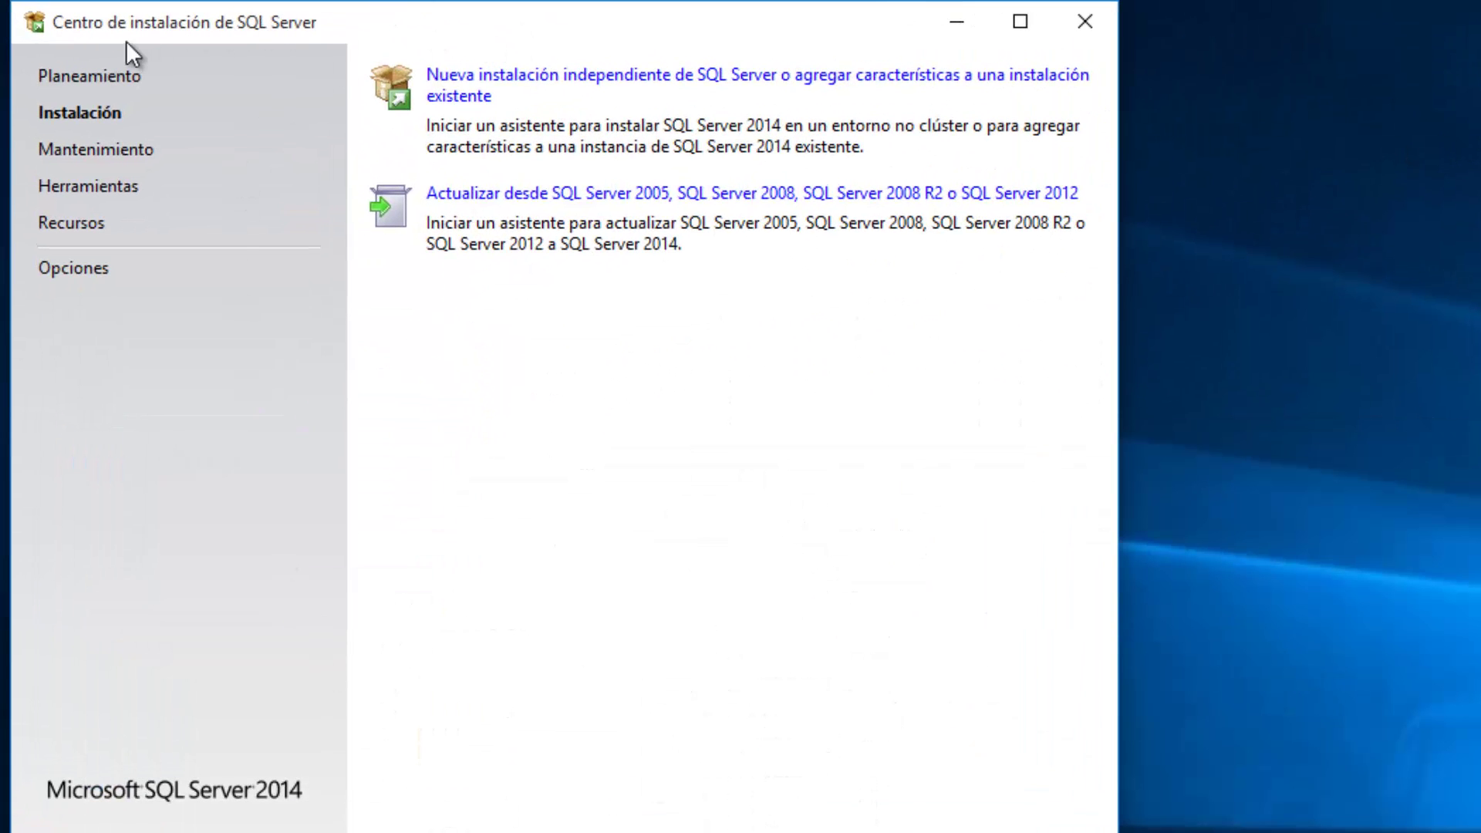
click(680, 74)
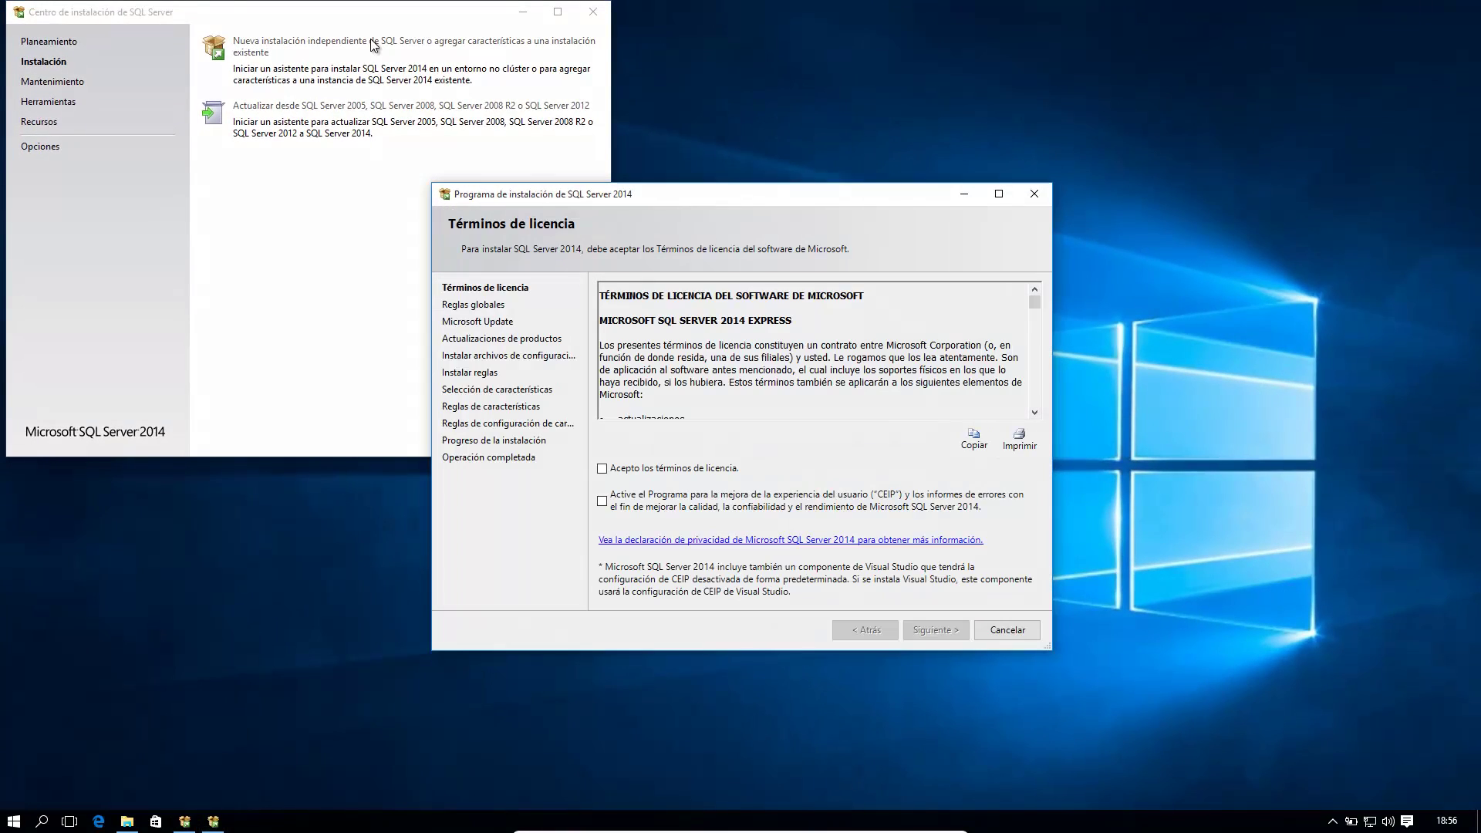
click(603, 469)
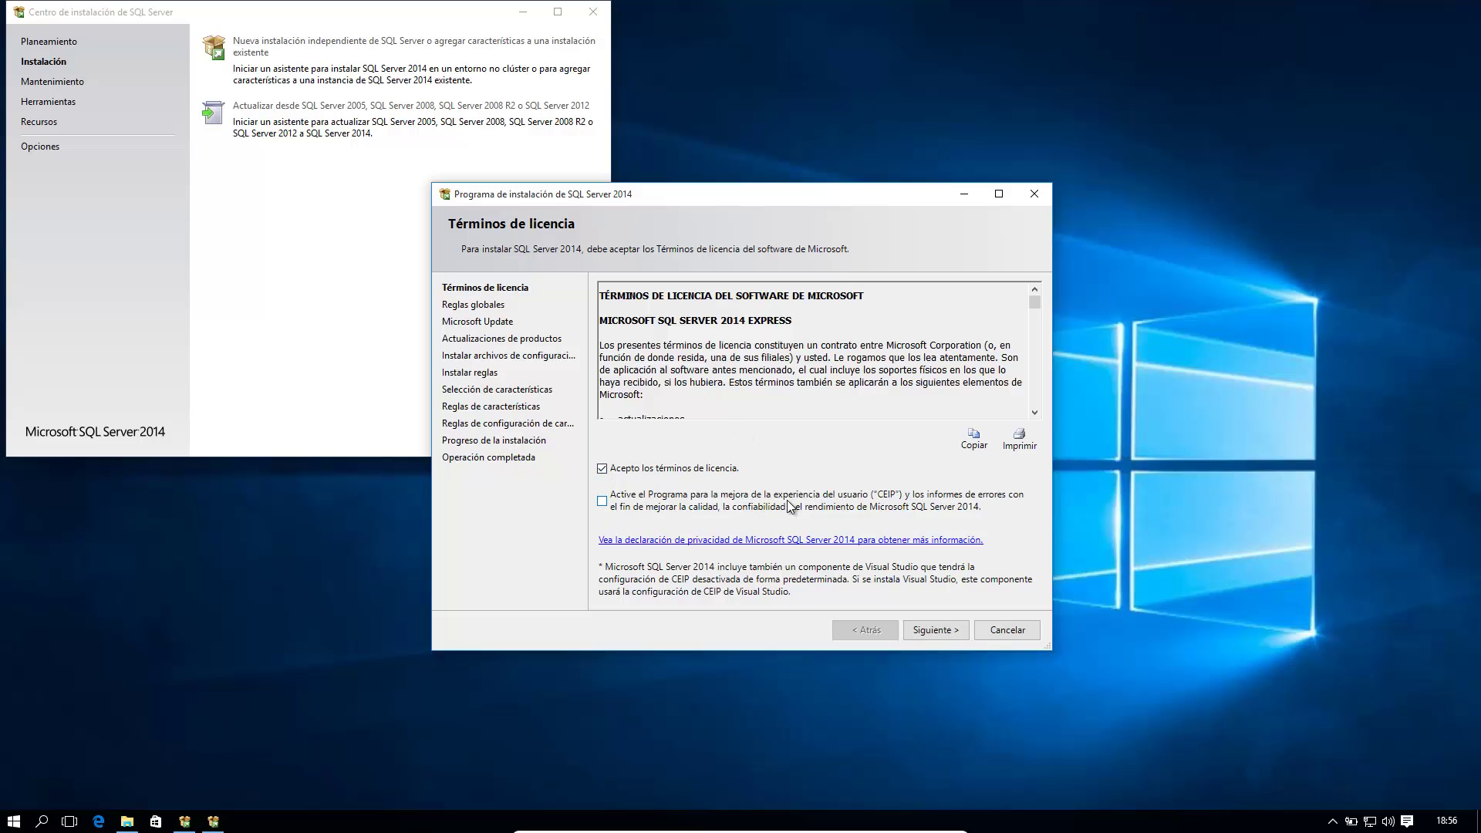
click(935, 630)
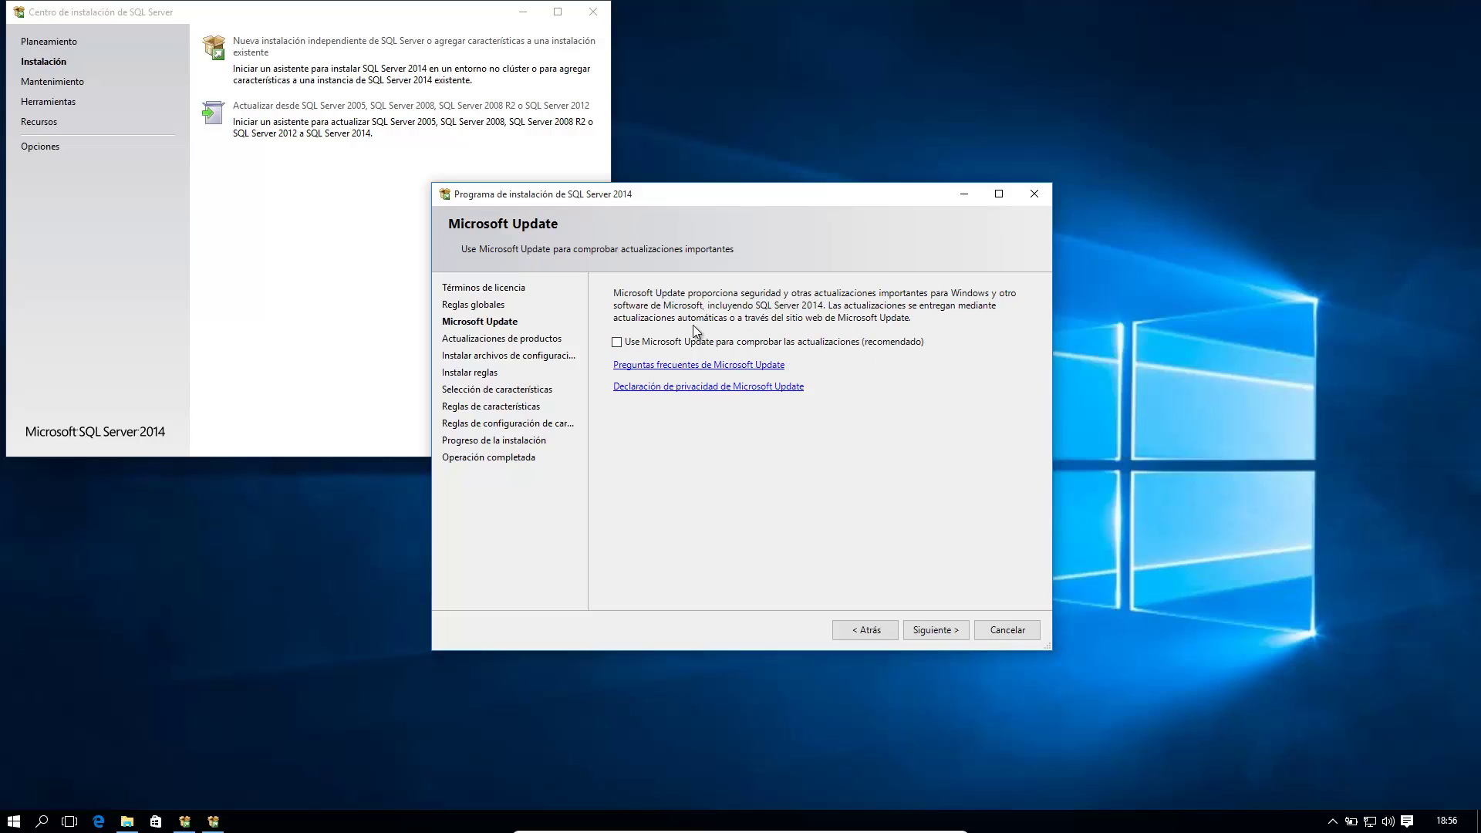
Step: Opt in to Microsoft Update checks and continue past setup files and feature selection
click(617, 343)
click(926, 632)
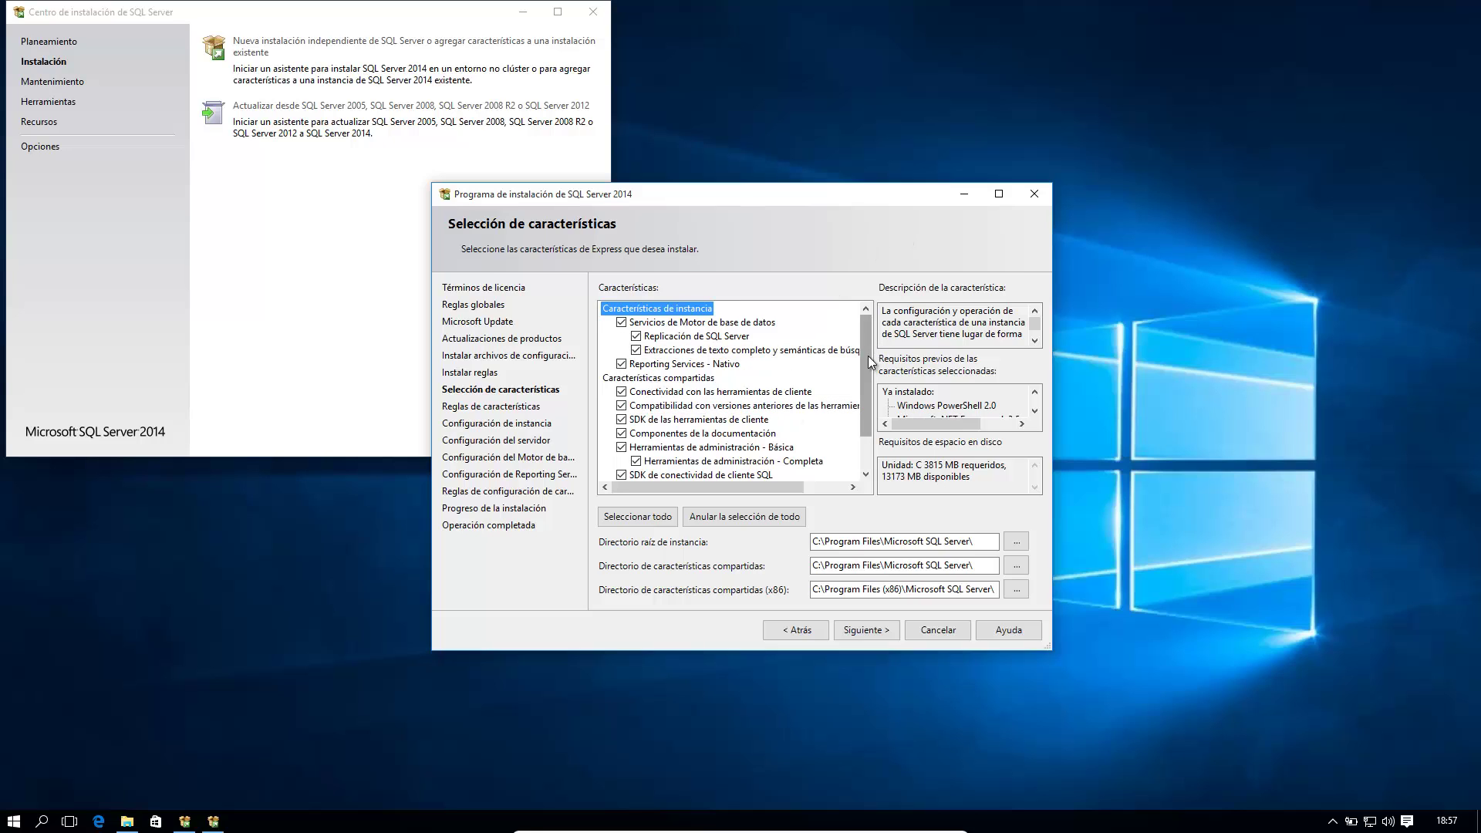
scroll(868, 366, down, 1)
scroll(885, 398, up, 1)
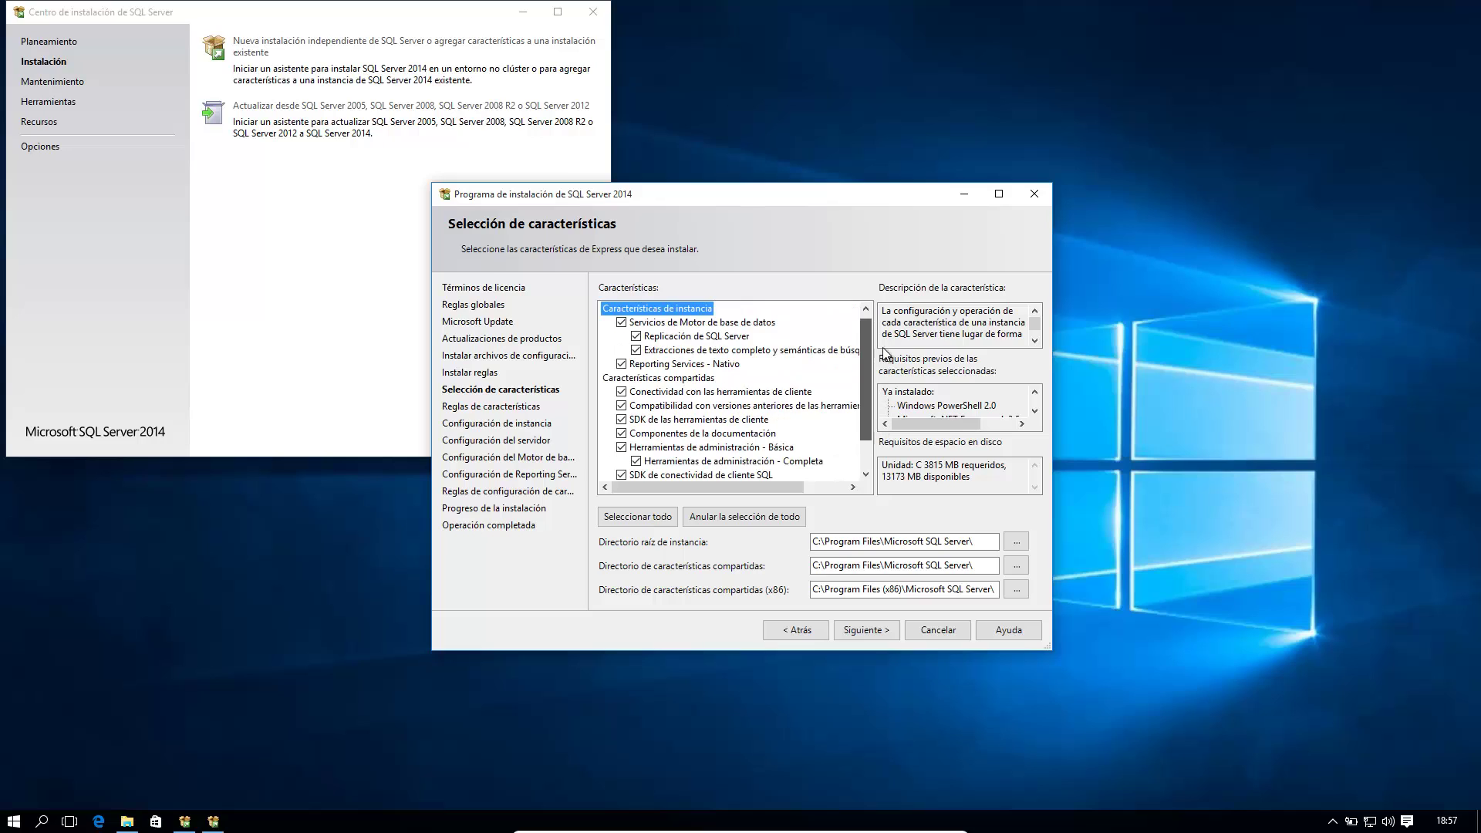
scroll(886, 424, down, 1)
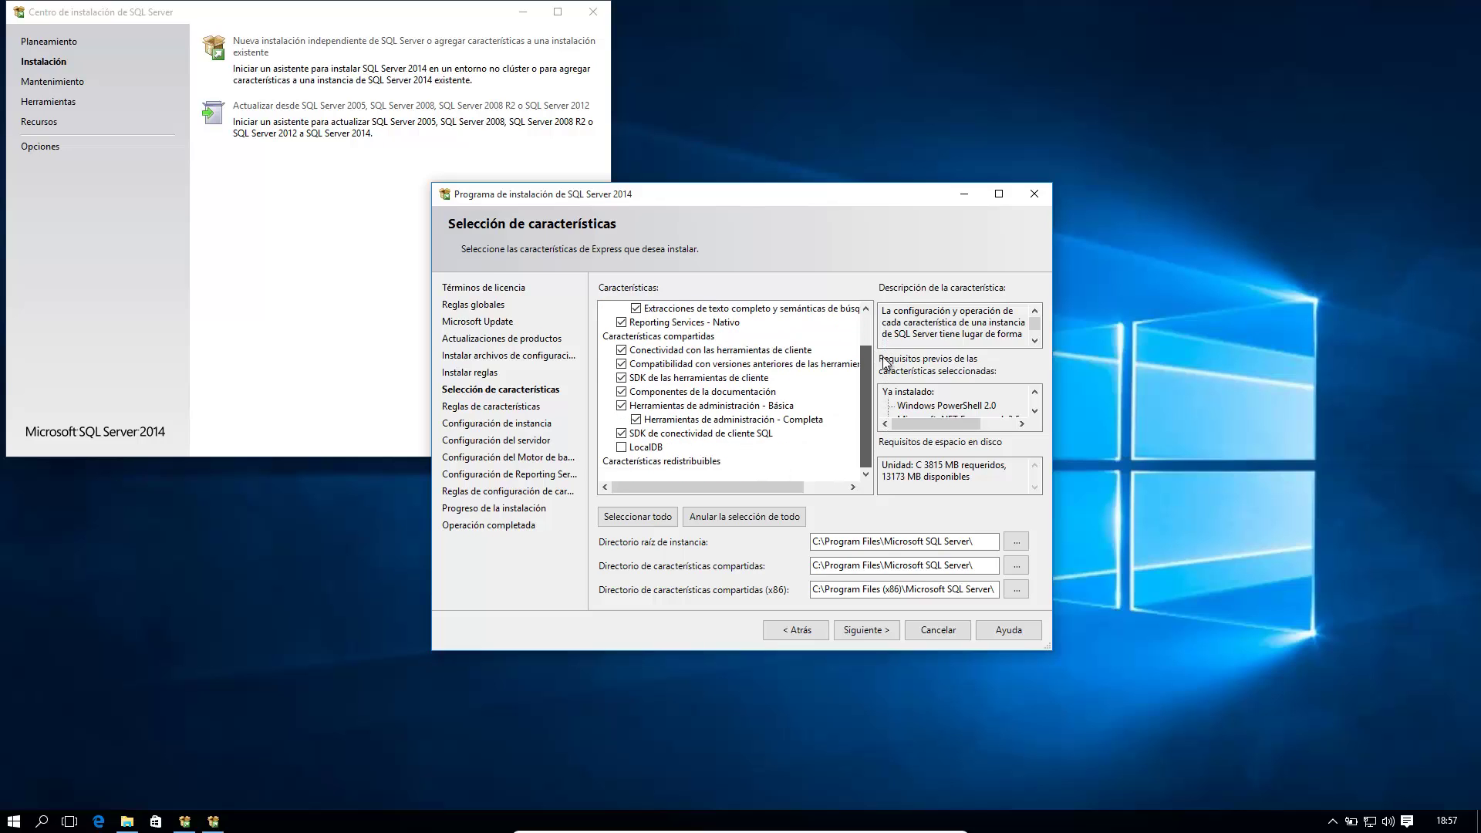
scroll(887, 362, up, 1)
scroll(885, 339, down, 1)
scroll(885, 391, up, 1)
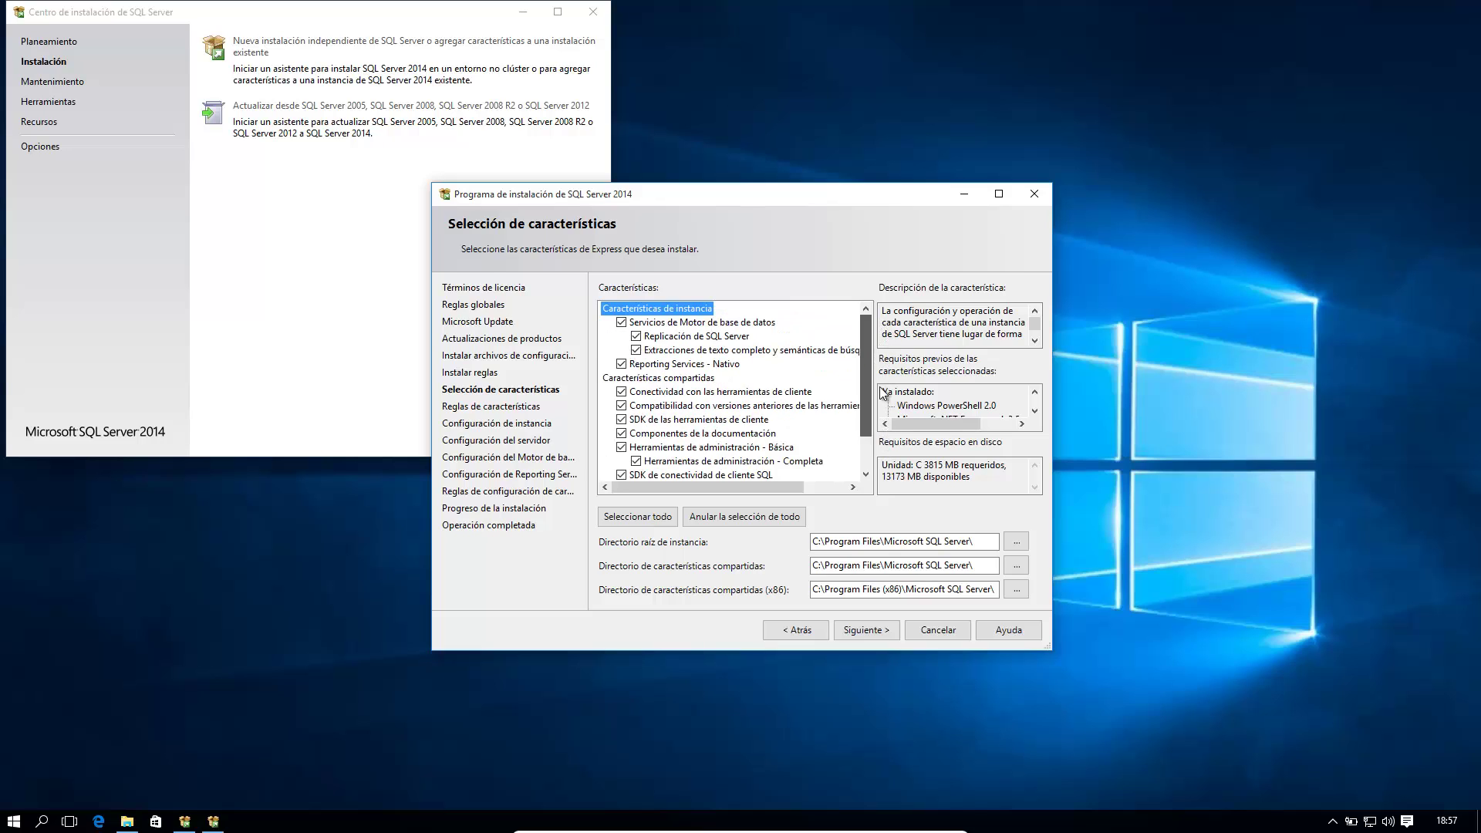
scroll(885, 457, down, 1)
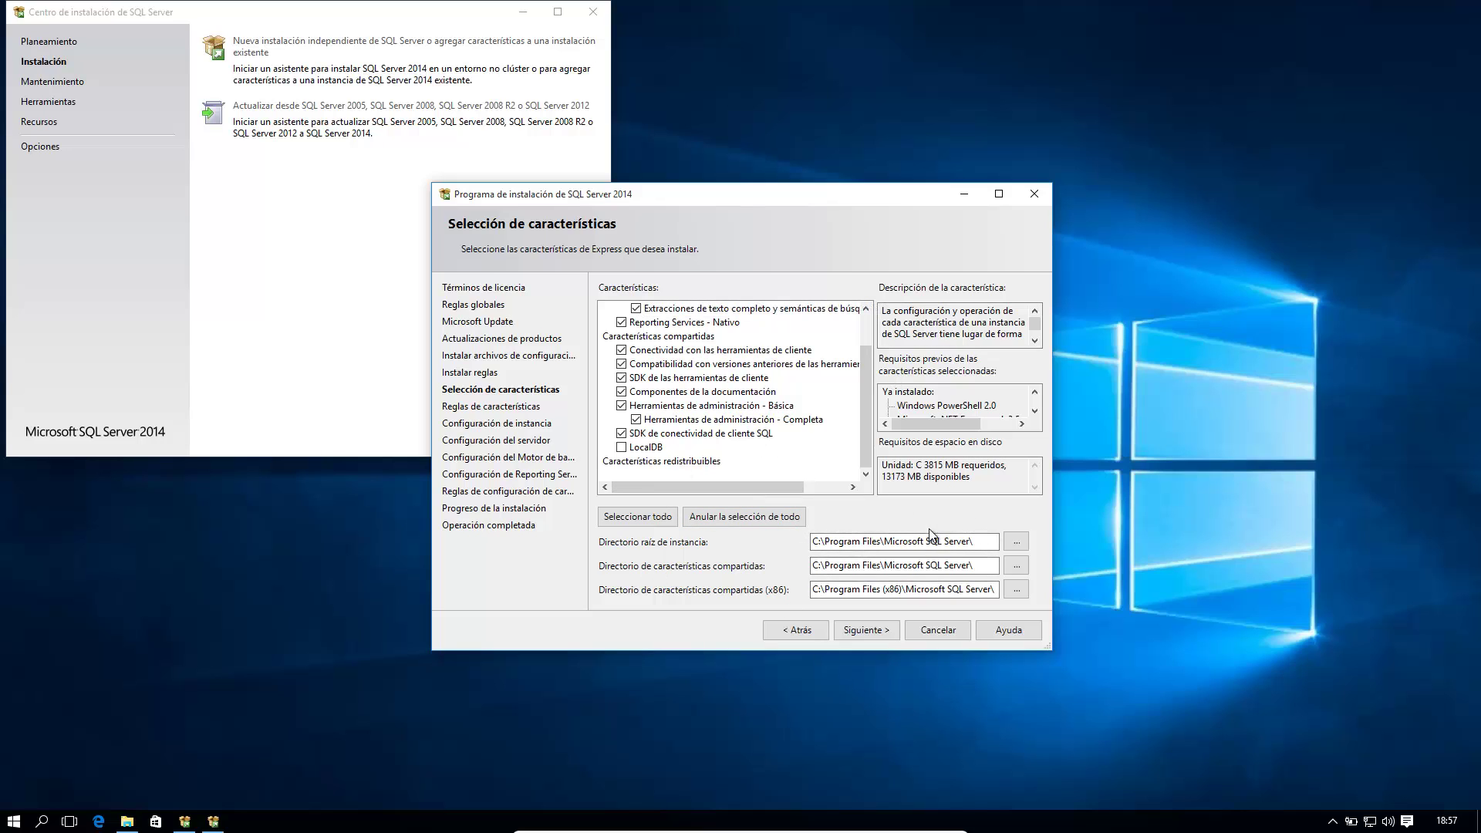
click(855, 636)
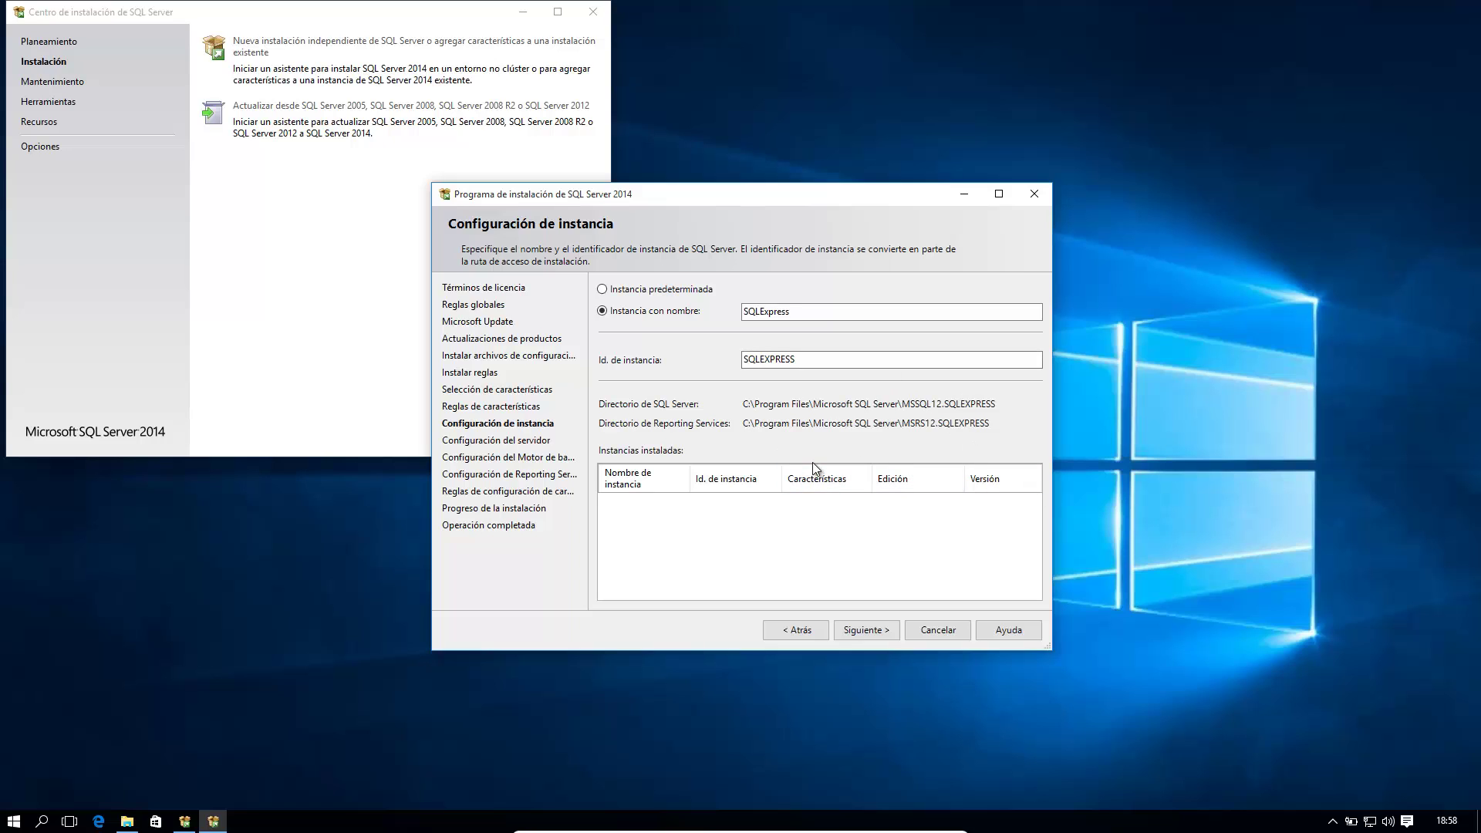
Step: Choose the default instance MSSQLSERVER and continue to Server Configuration
click(622, 292)
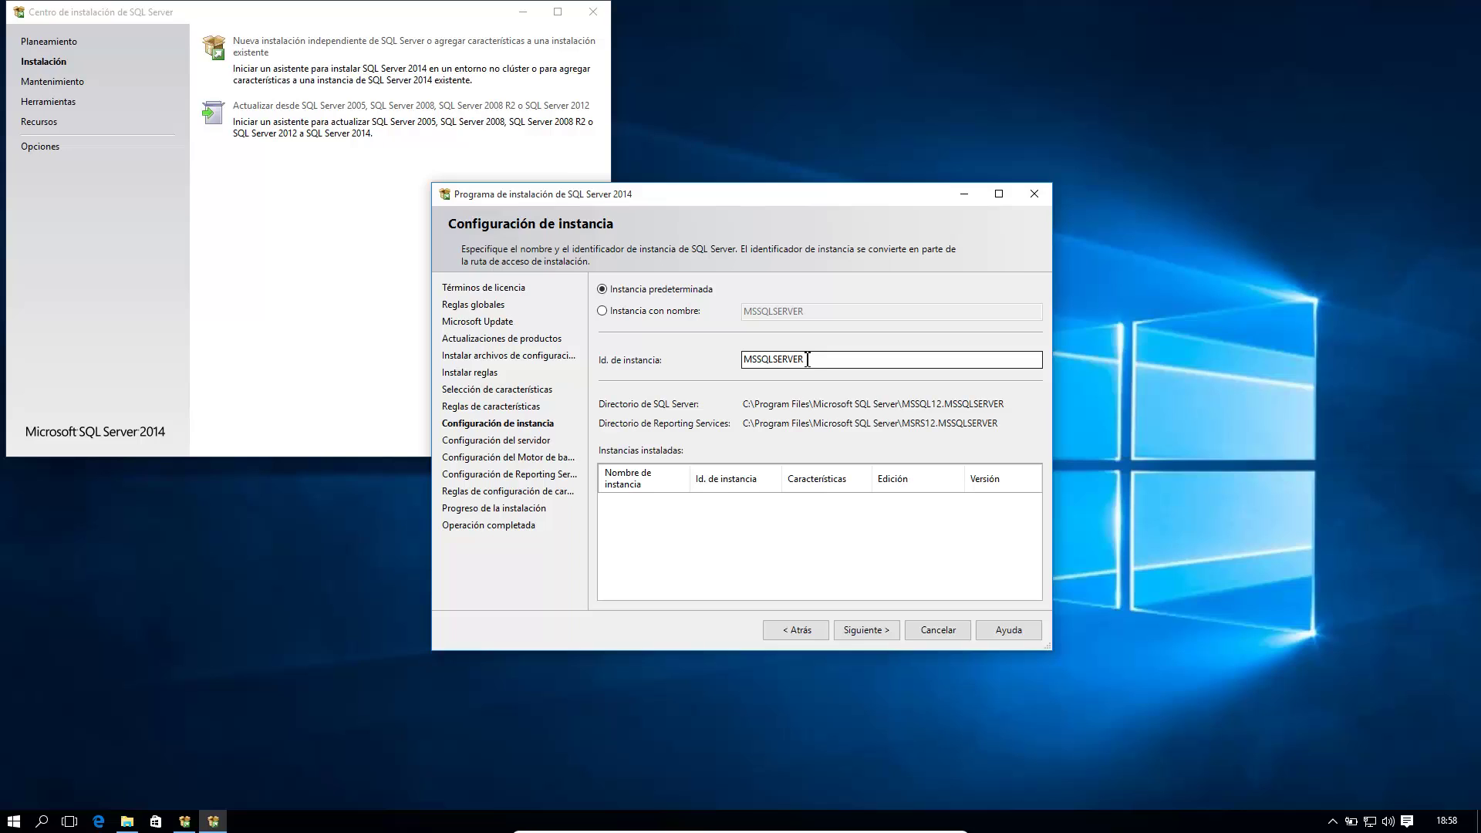
click(867, 629)
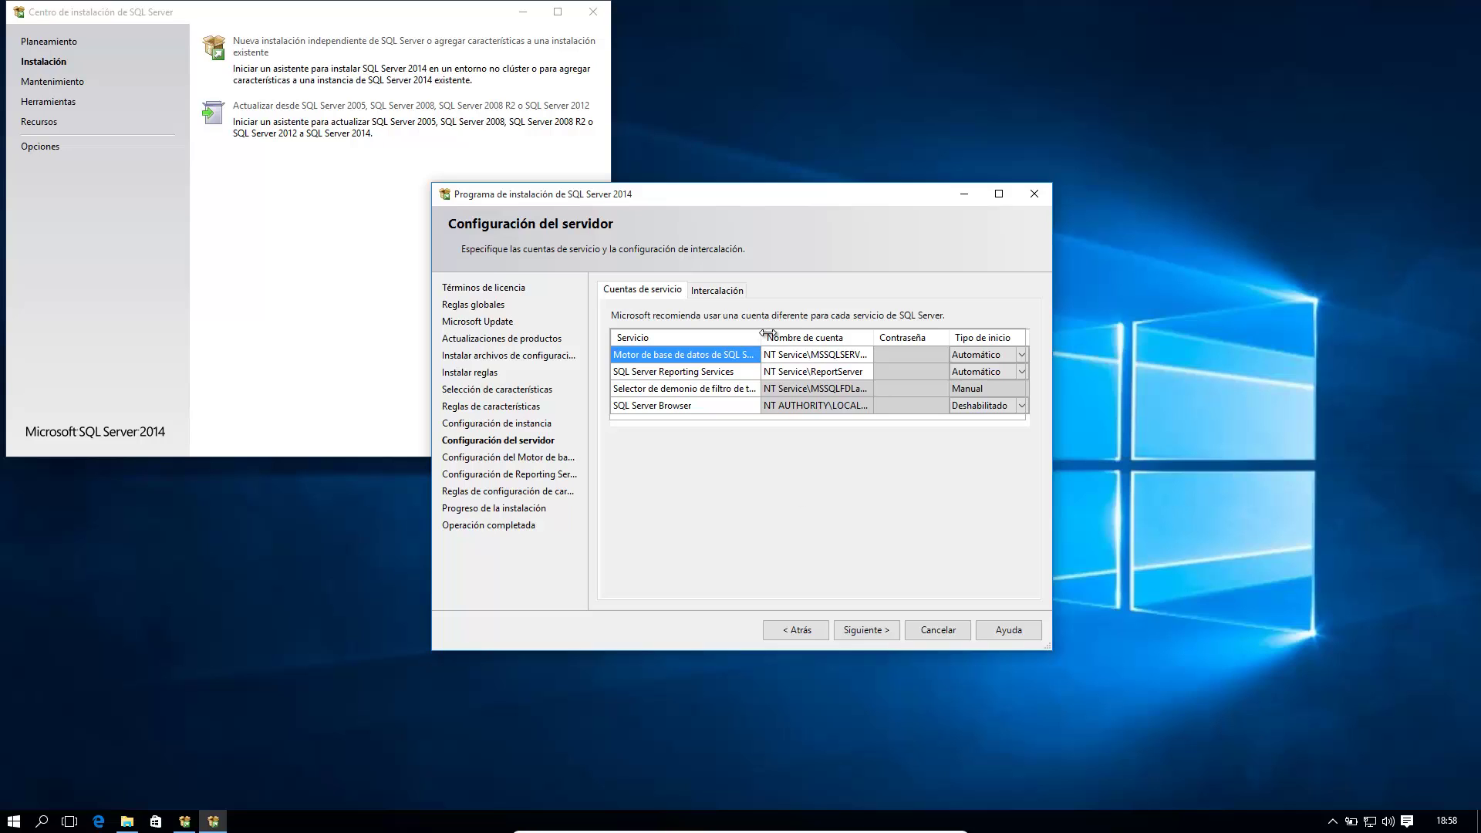
Step: Widen the Servicio column, inspect each service and the SQL Server Browser startup type, then continue
drag(762, 334, 791, 332)
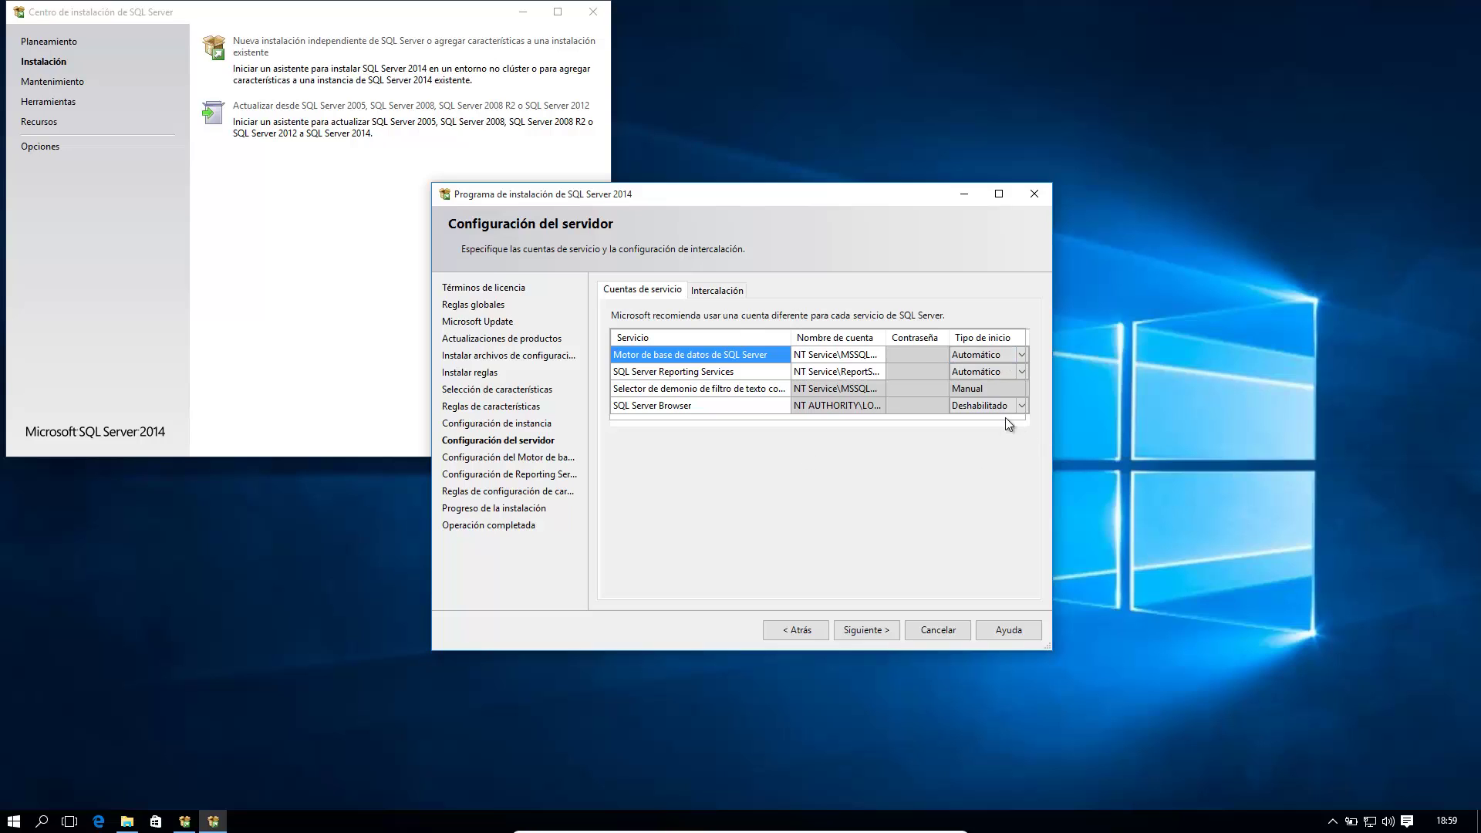
click(735, 371)
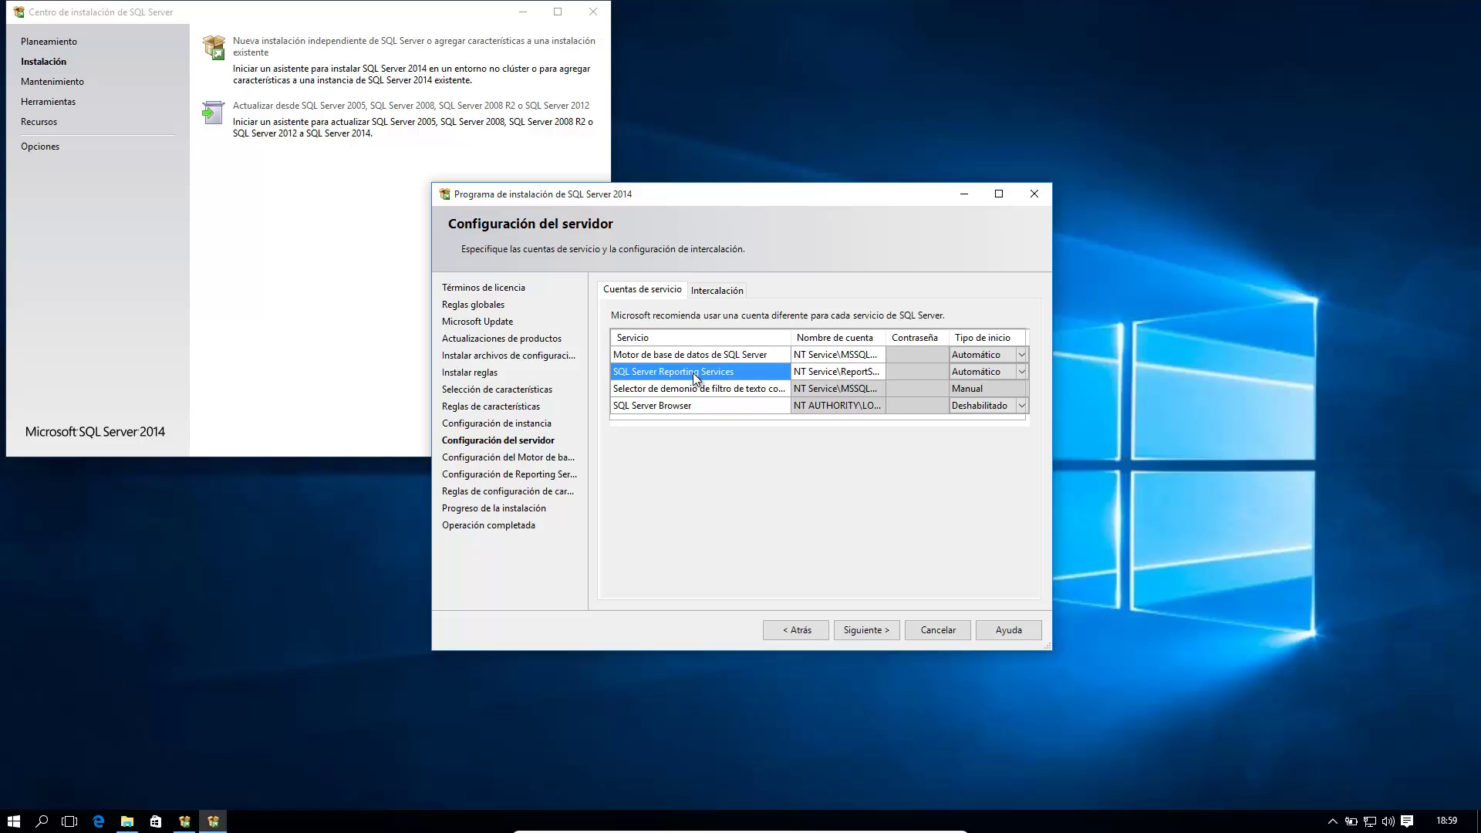
click(741, 392)
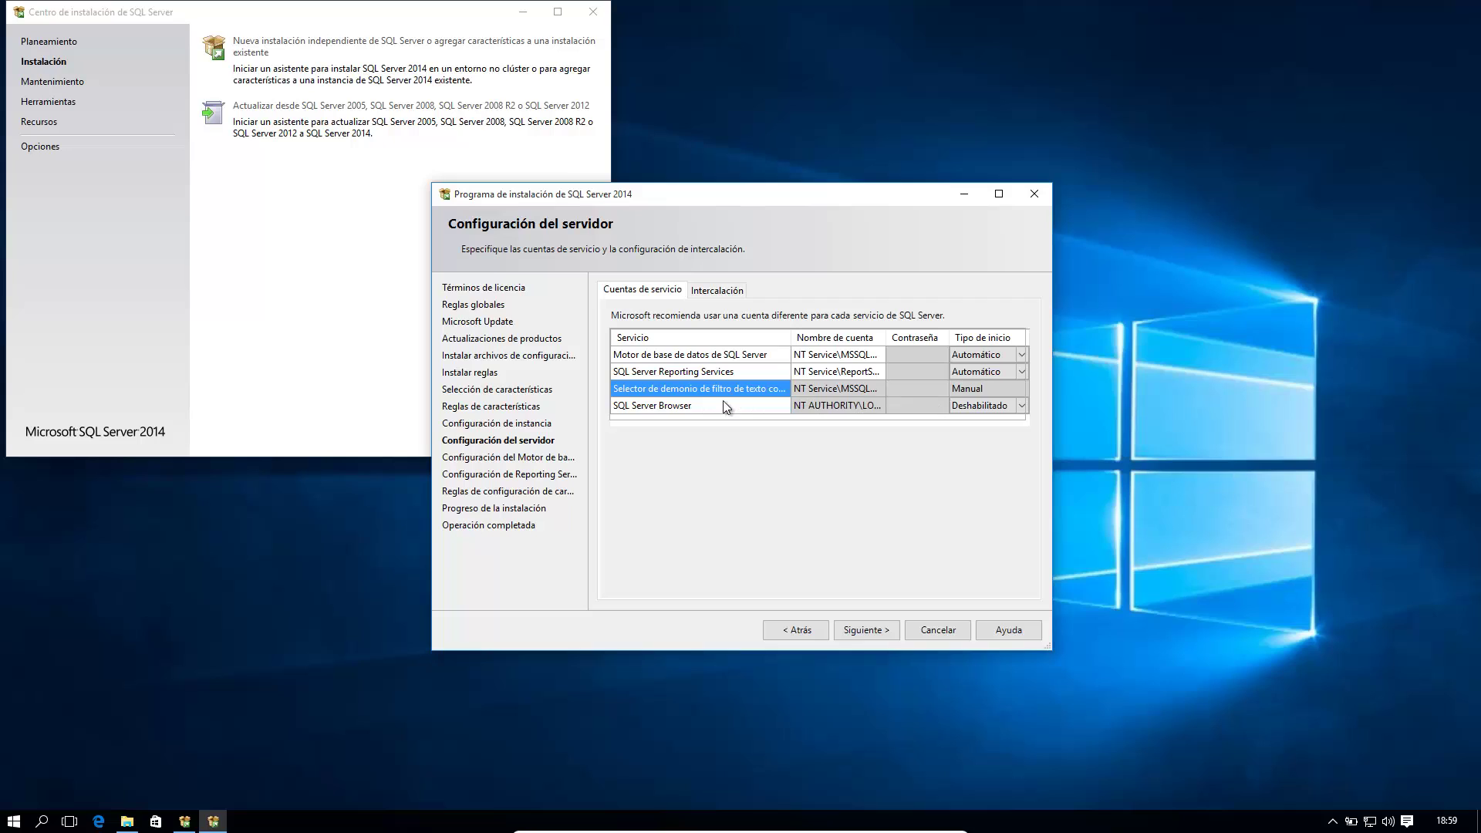
click(698, 406)
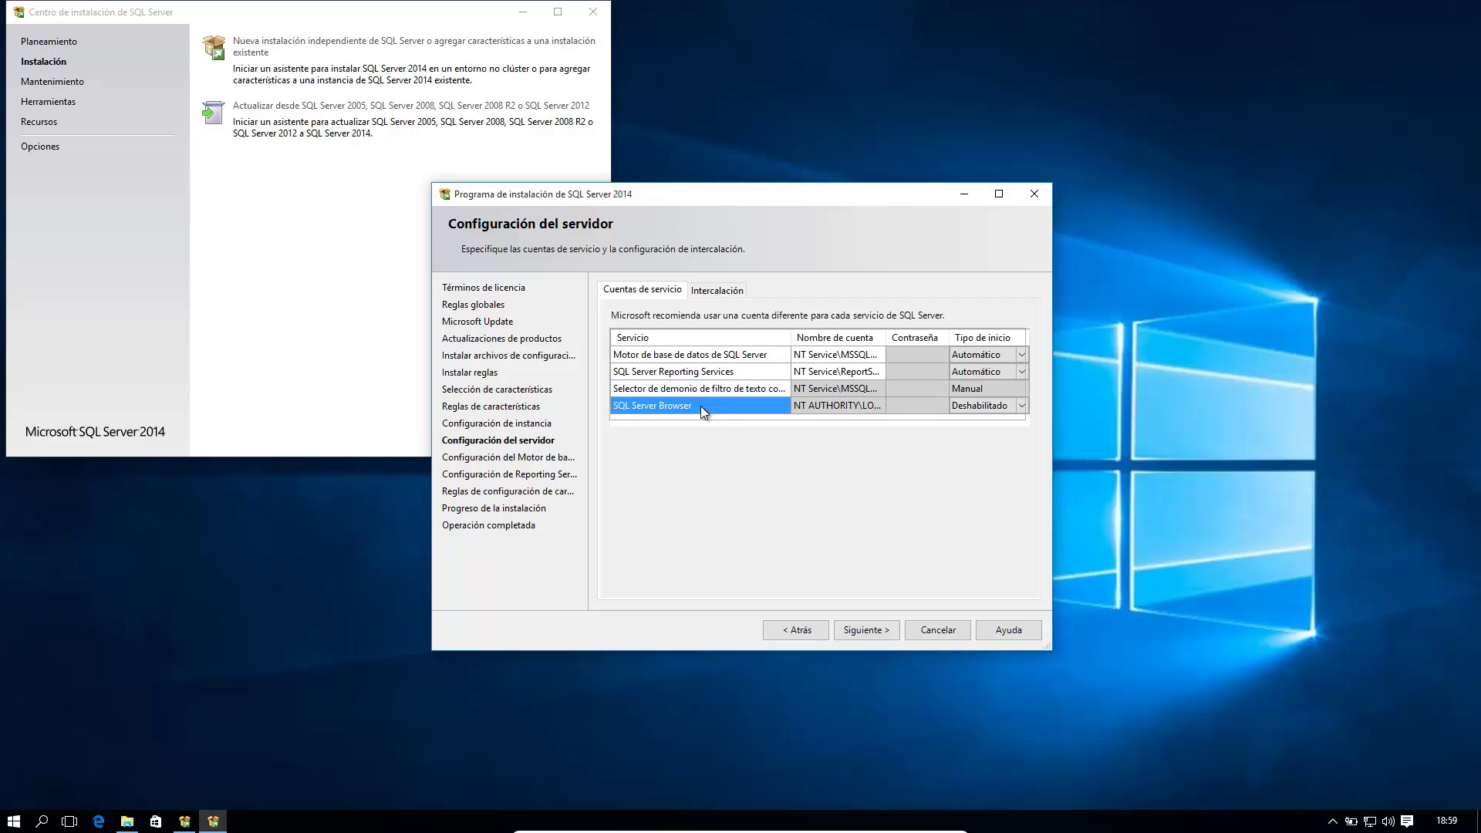
click(1025, 405)
click(1025, 406)
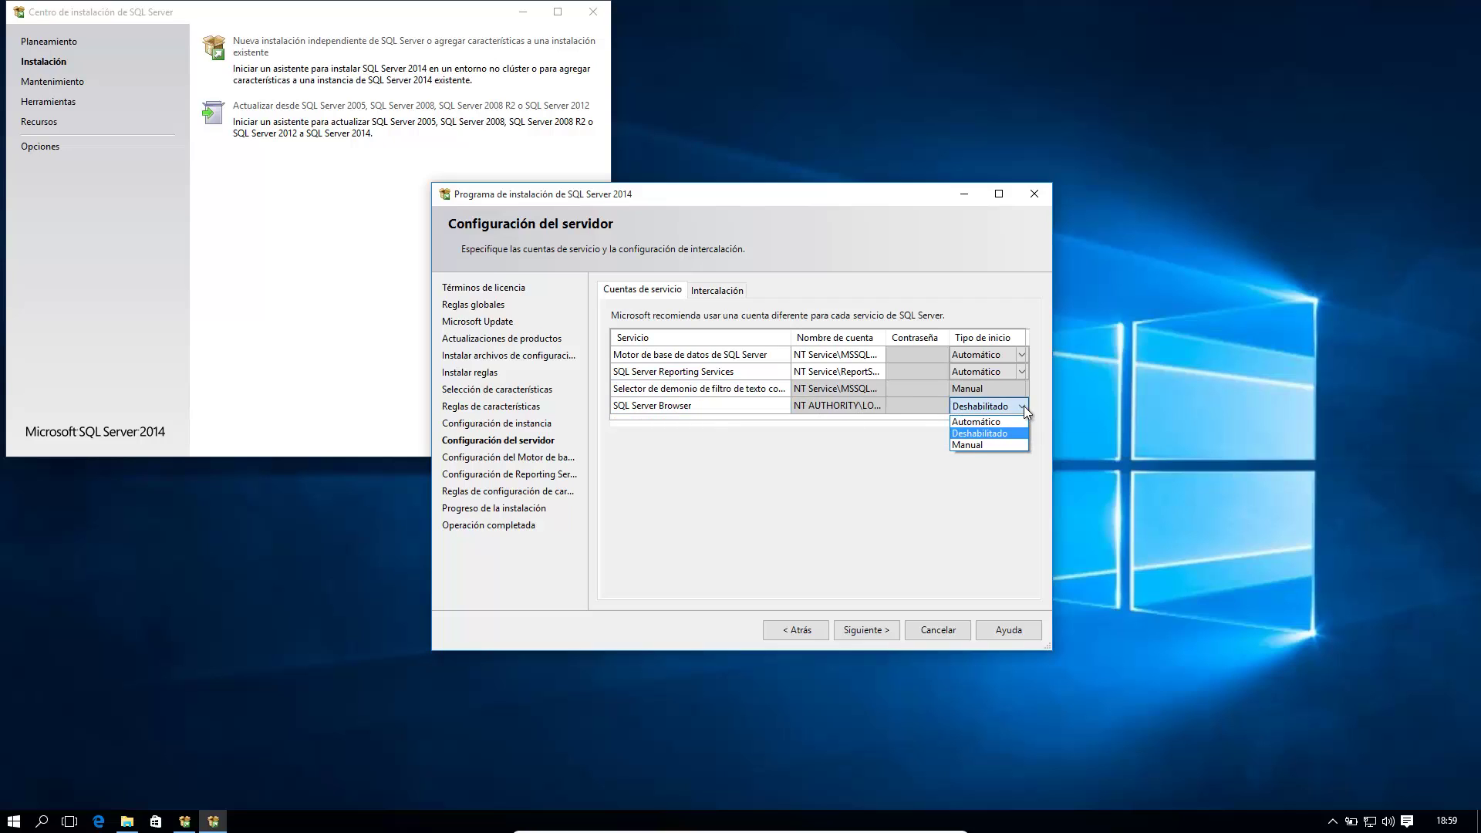
click(876, 631)
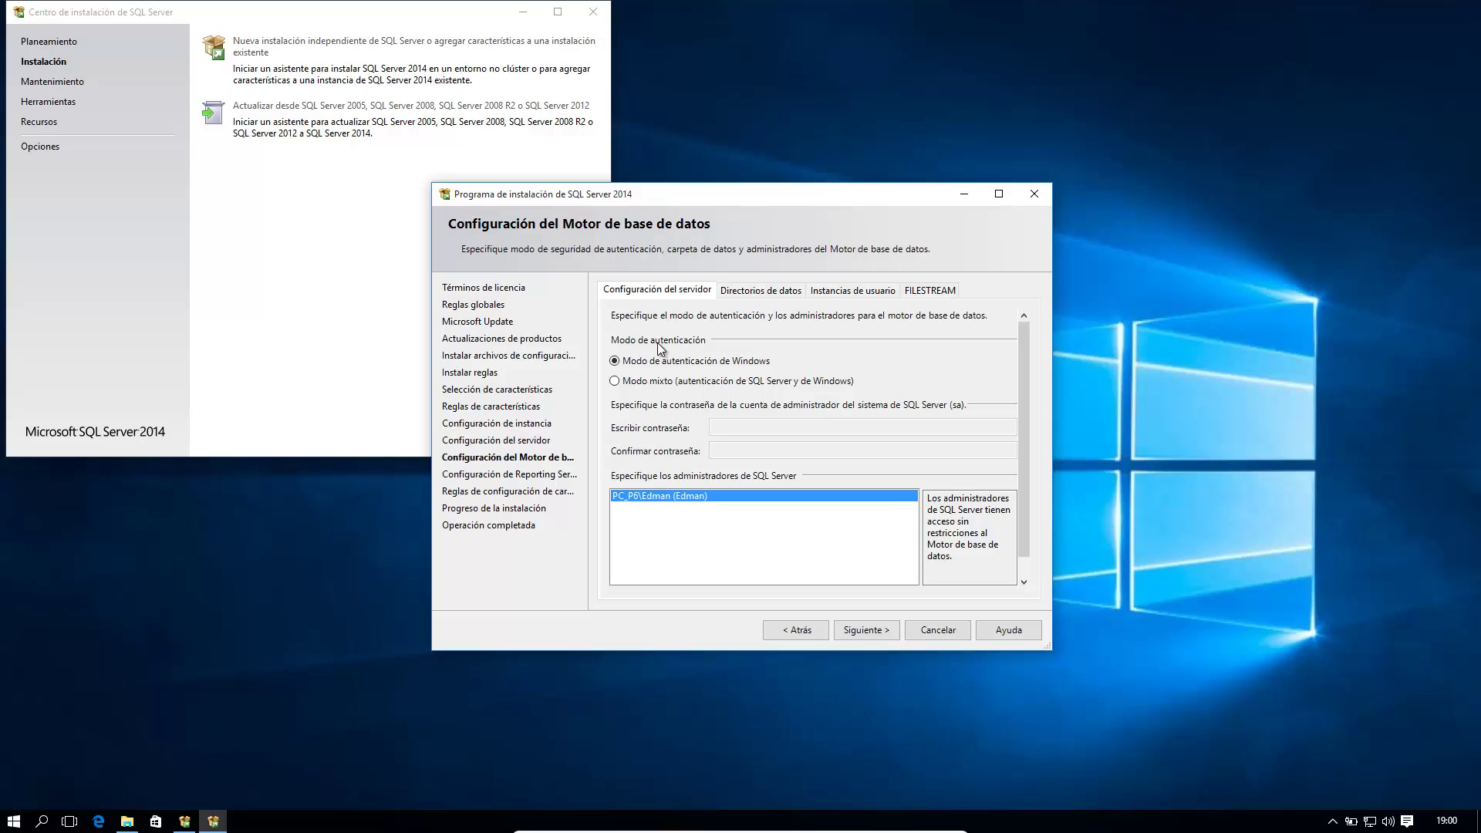
Step: Select Modo mixto authentication, enter and confirm the sa password, and continue
click(616, 383)
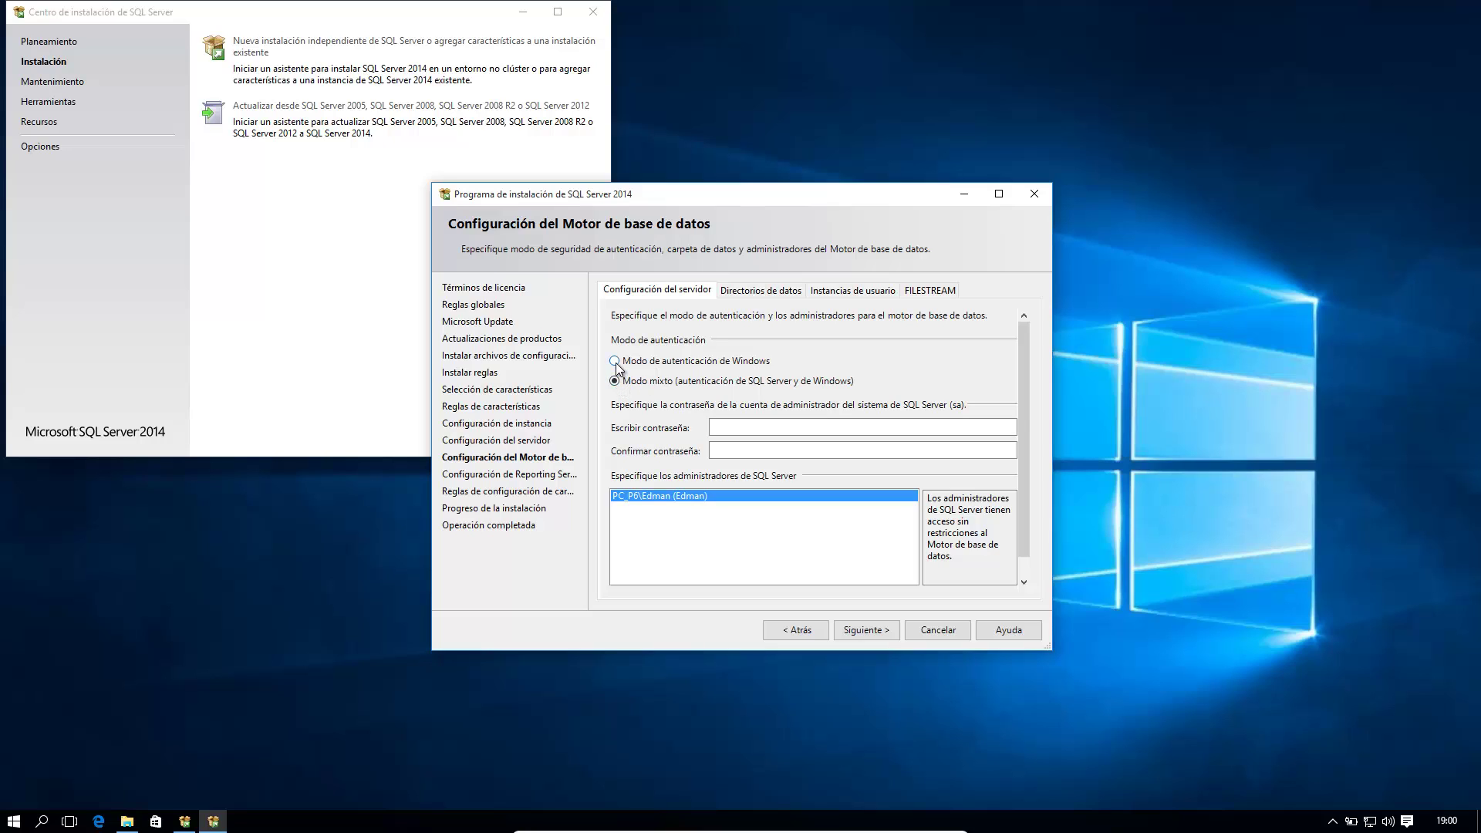
click(615, 363)
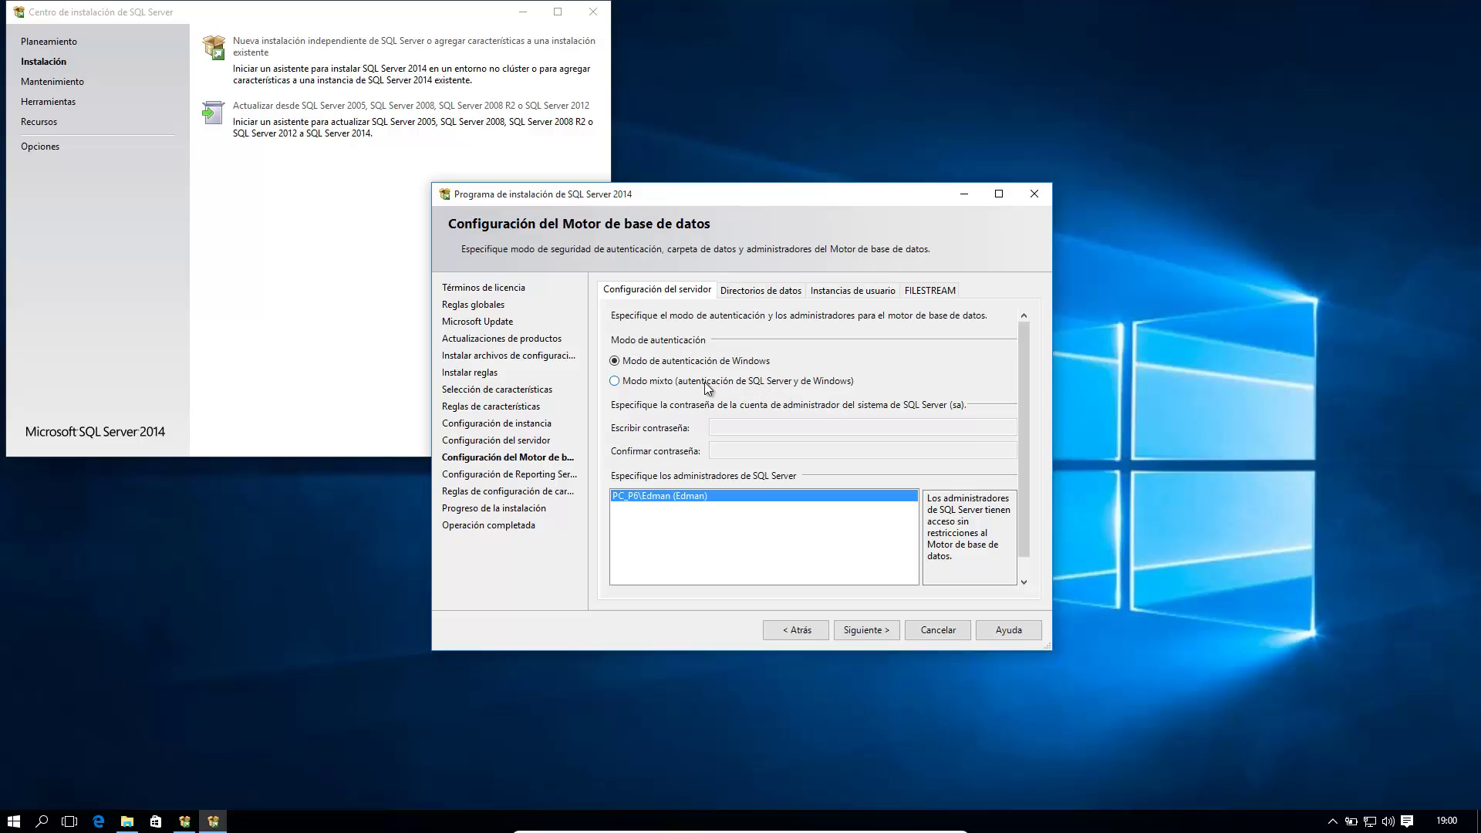
click(617, 381)
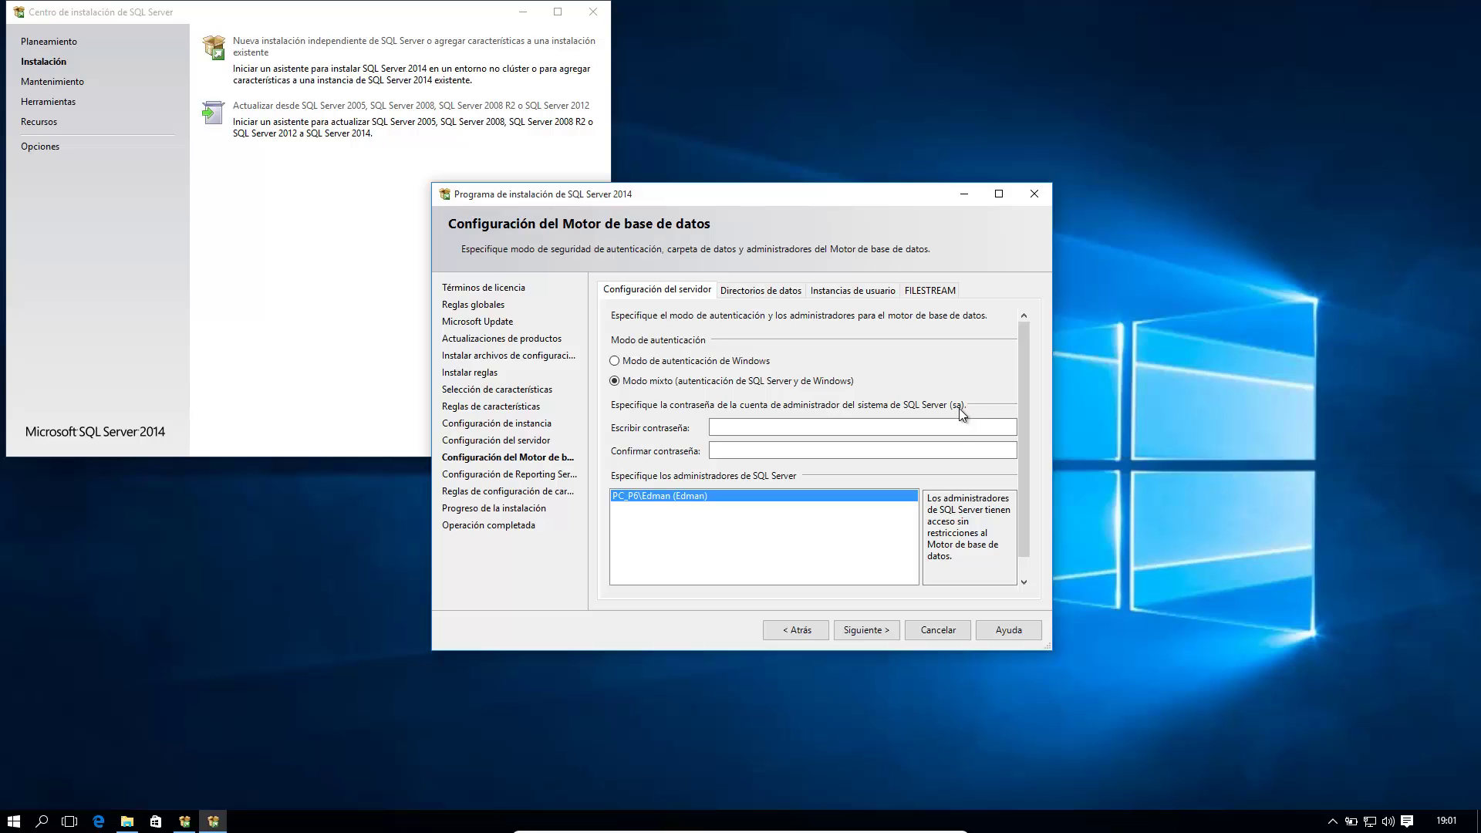
click(736, 428)
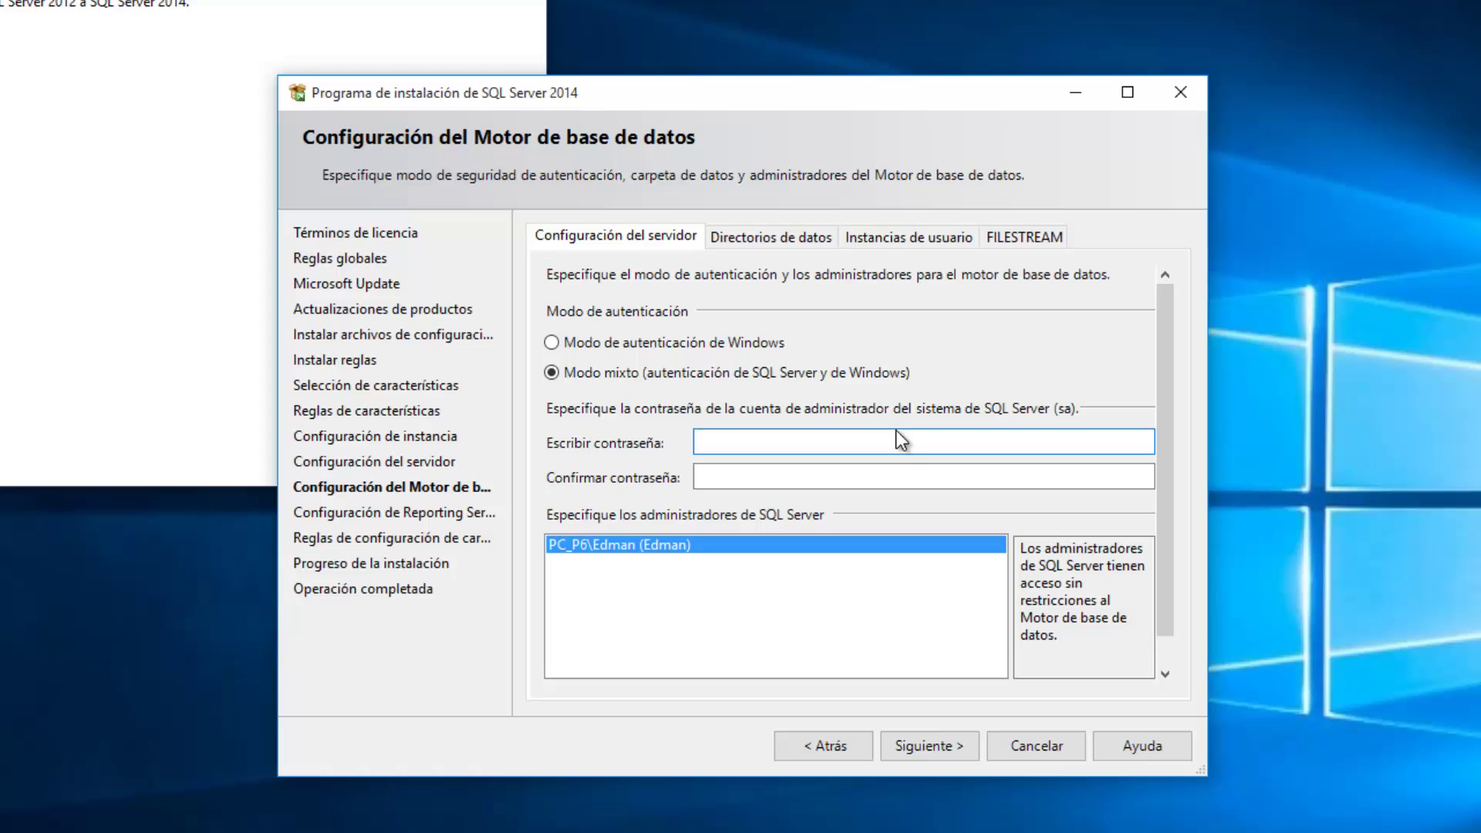
text(••••••••••)
click(899, 480)
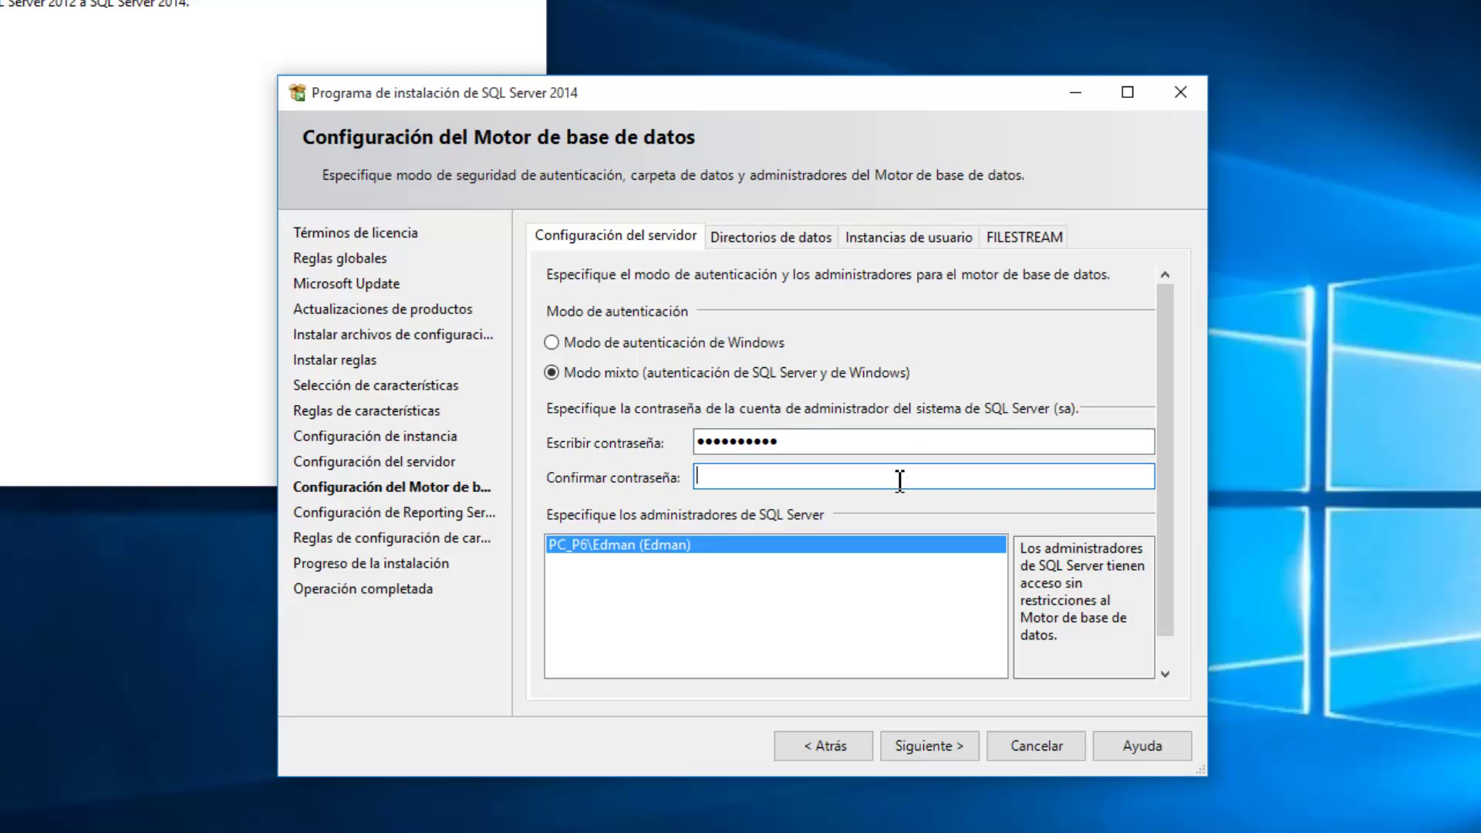
text(•••••••)
text(•••)
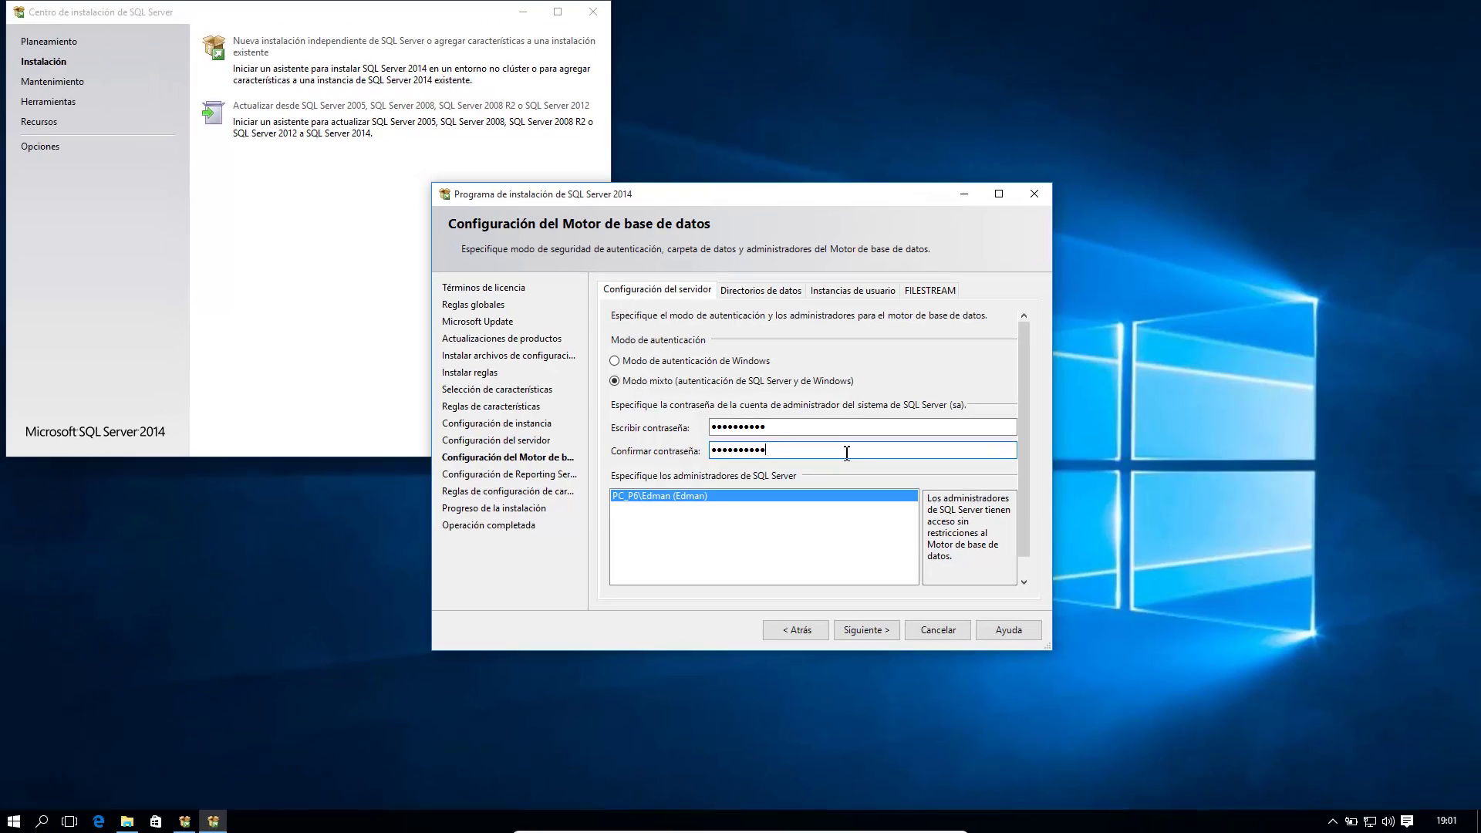
click(867, 621)
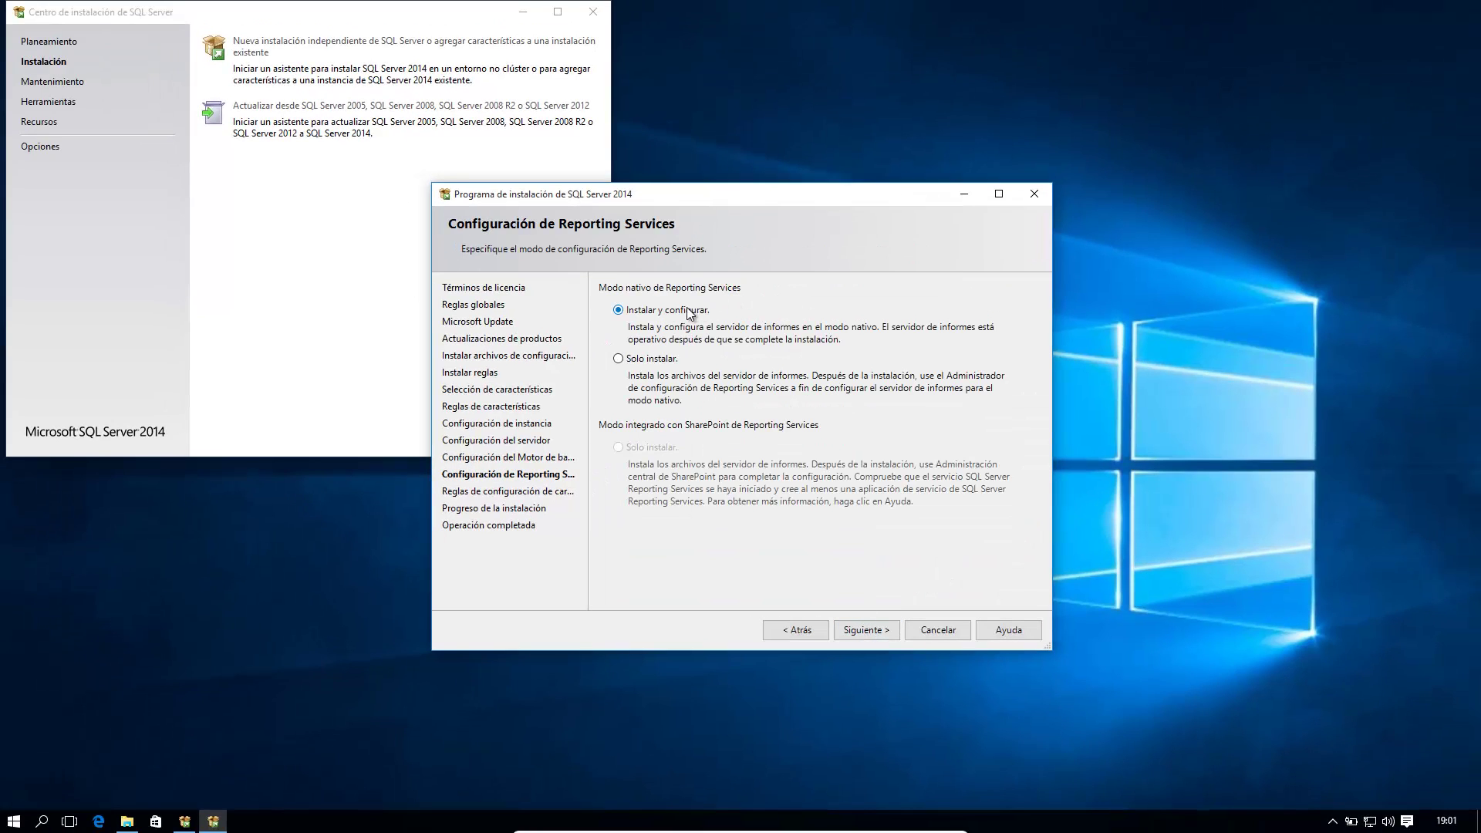
Step: Set Reporting Services native mode to Solo instalar and start the SQL Server installation
click(618, 358)
click(866, 630)
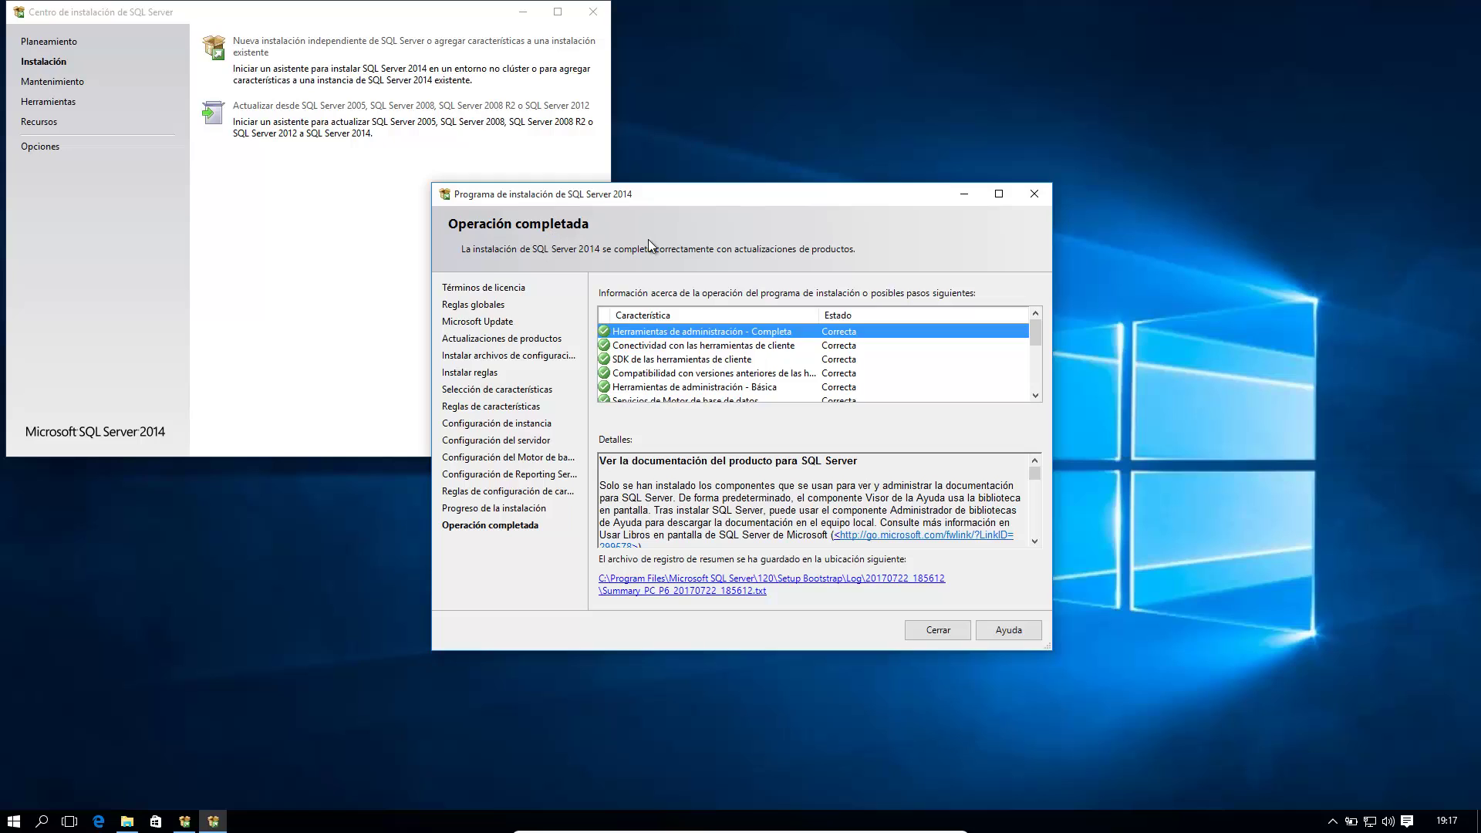
Step: Check that every SQL Server 2014 feature succeeded, then close Setup and the Installation Center
click(1035, 397)
click(1034, 396)
click(1035, 397)
click(1034, 397)
click(1034, 396)
click(1034, 397)
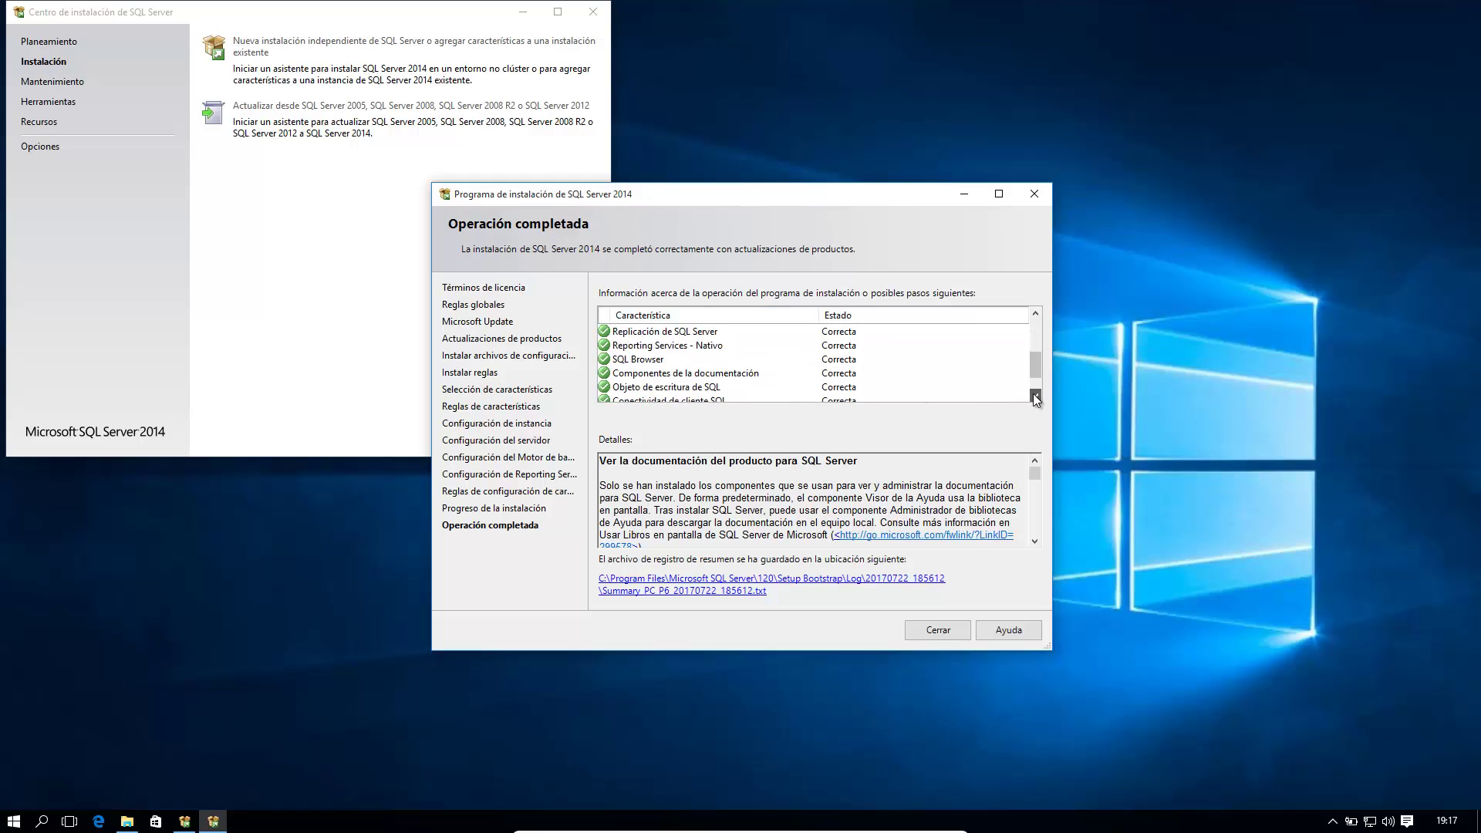
click(1035, 396)
click(1034, 396)
click(1034, 397)
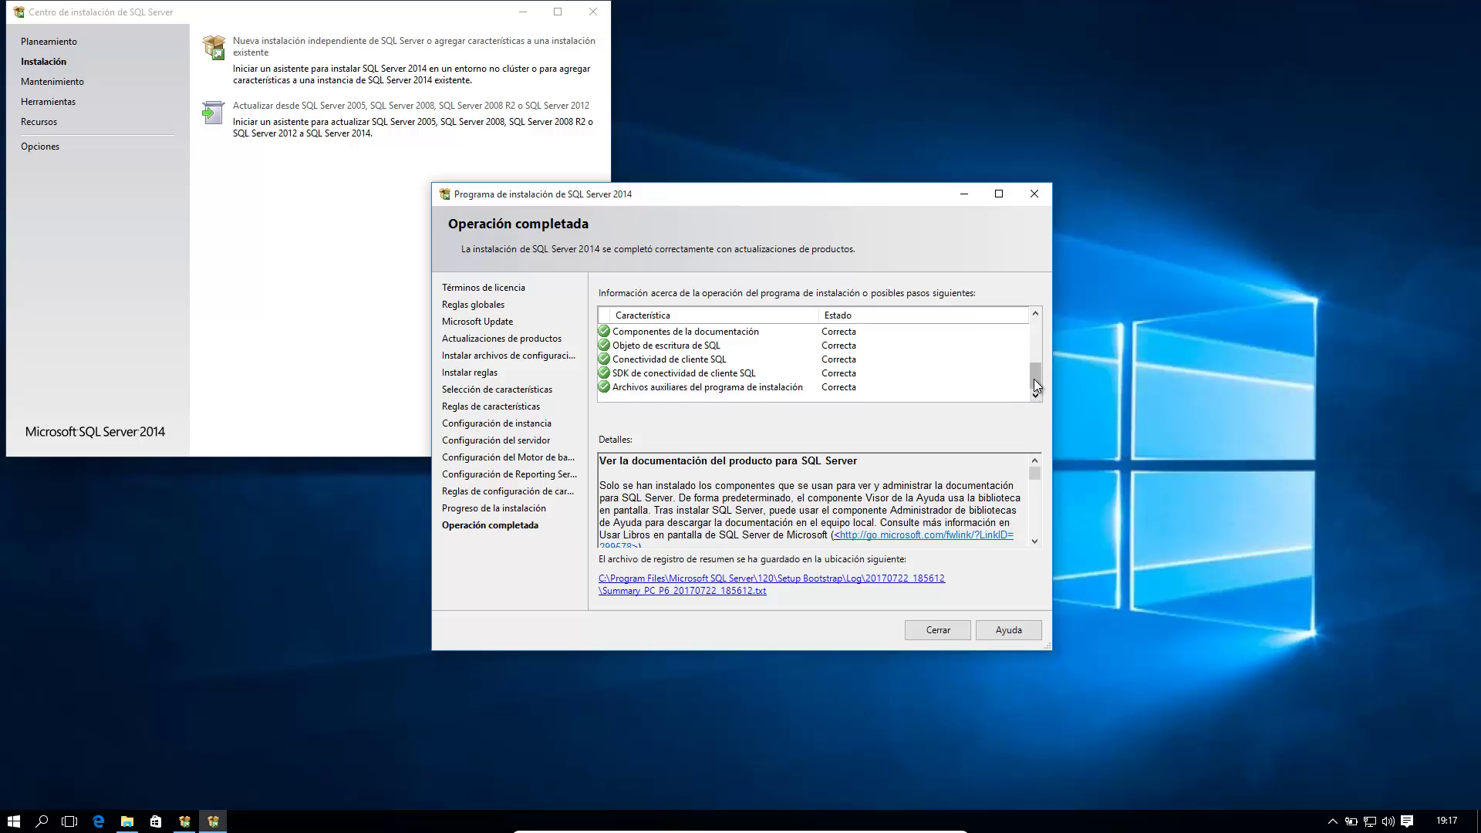
mouse_move(1036, 386)
mouse_down()
mouse_move(1035, 368)
mouse_move(1043, 415)
mouse_move(1040, 360)
mouse_up()
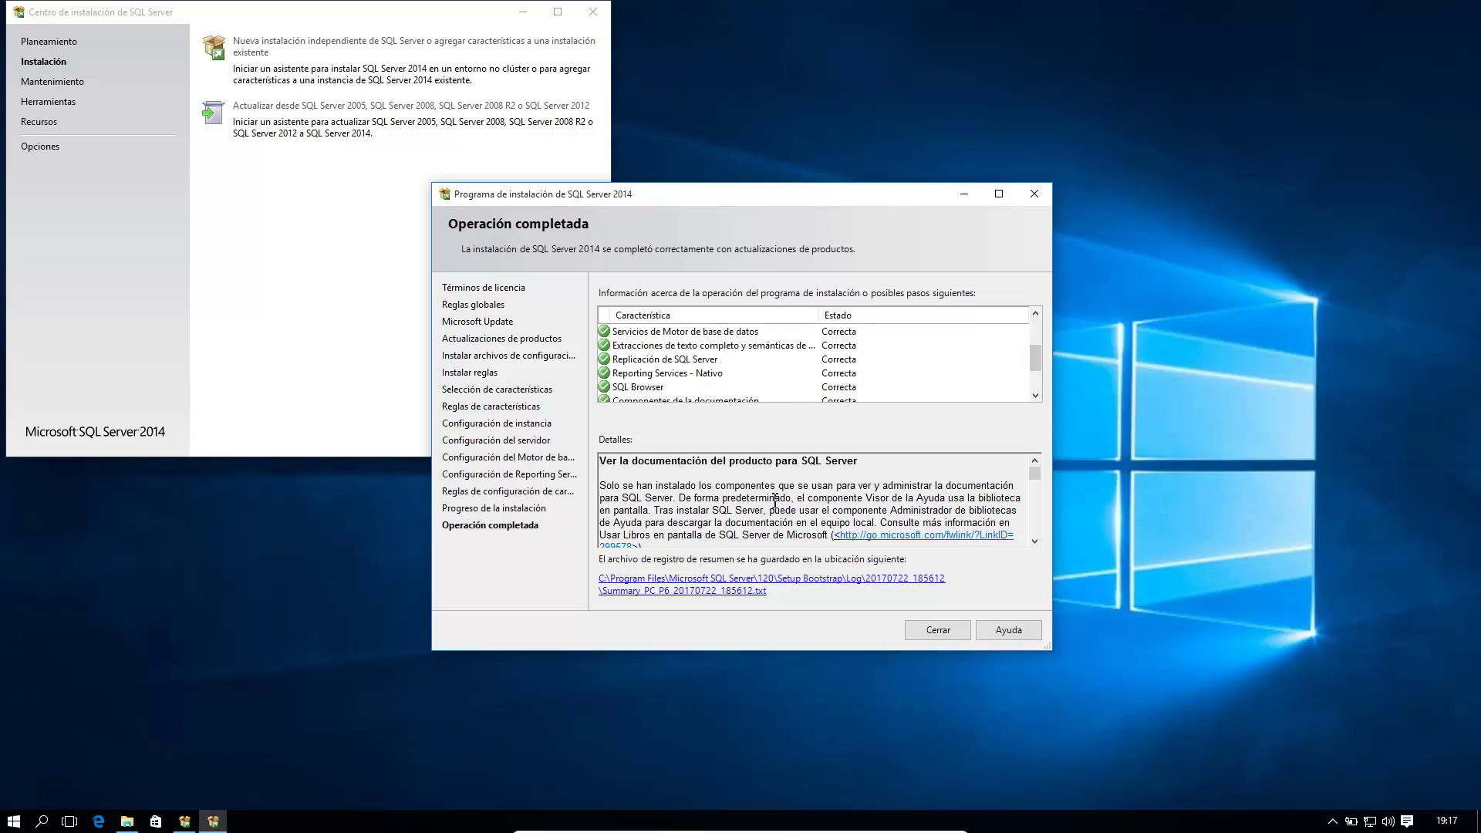
click(930, 631)
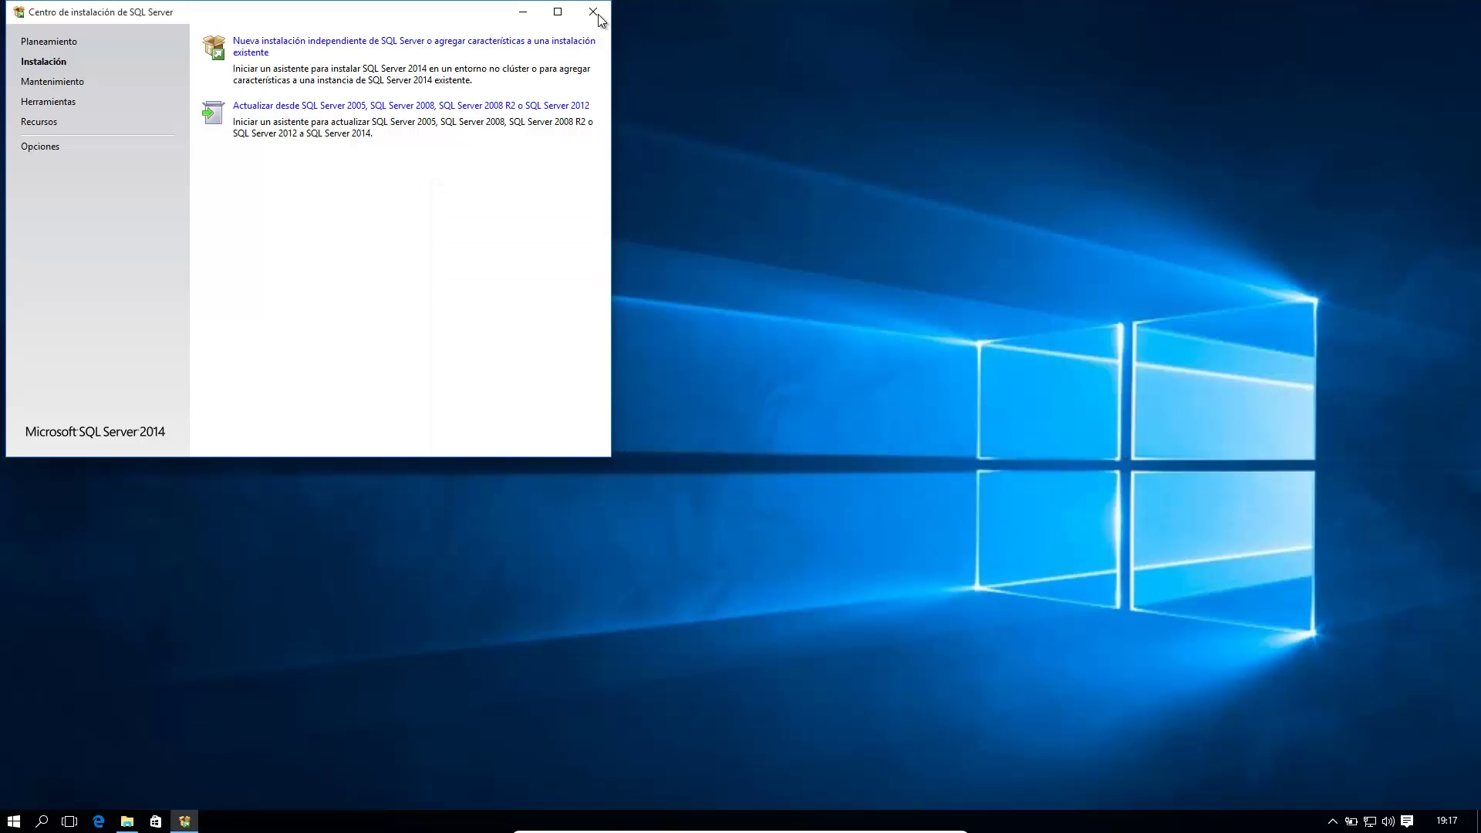
click(599, 20)
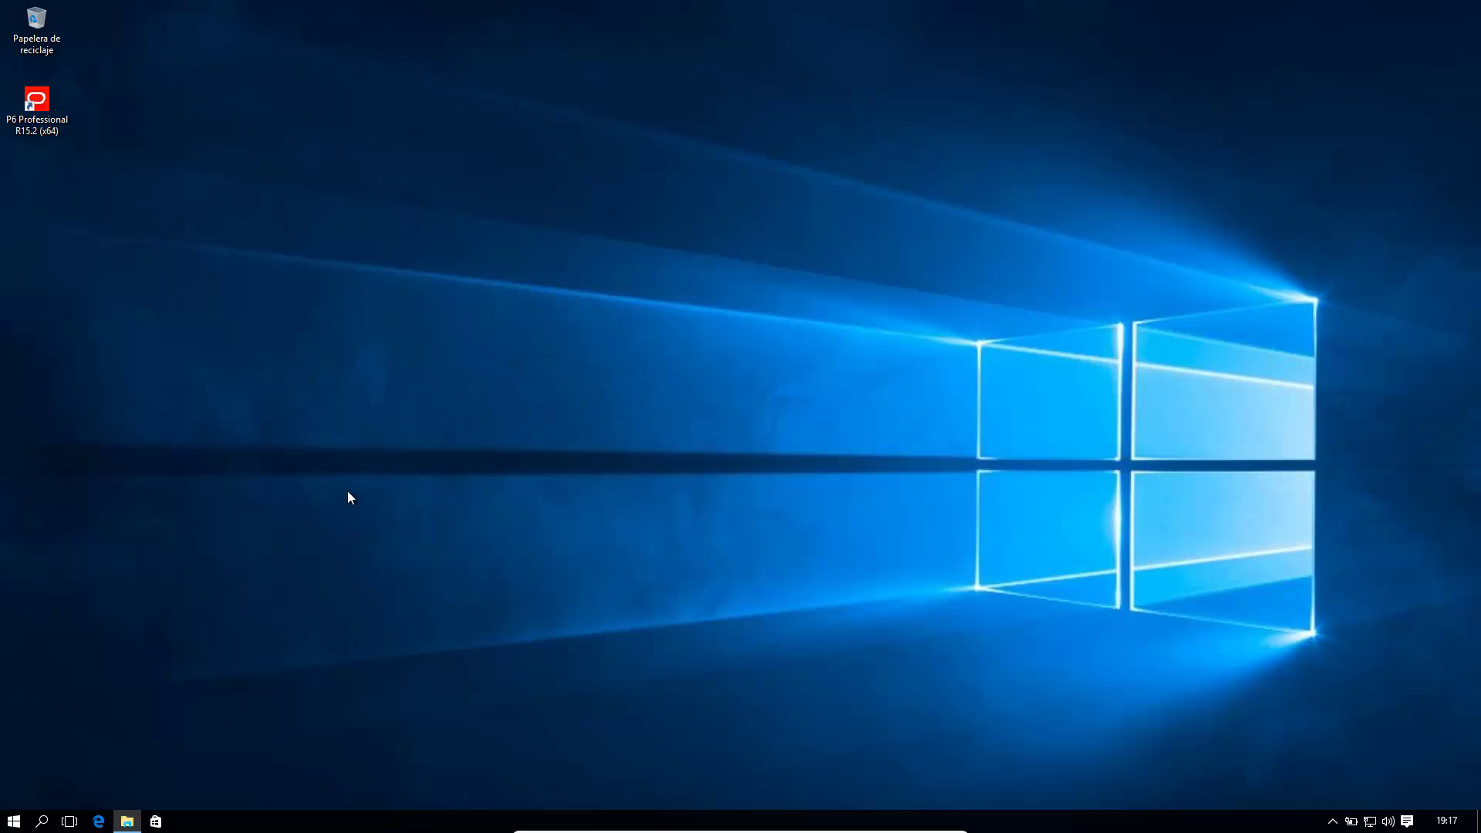
Step: Launch Administrador de configuración from the Microsoft SQL Server 2014 folder in Todas las aplicaciones, approving UAC with Sí
key(super)
right_click(116, 636)
click(87, 793)
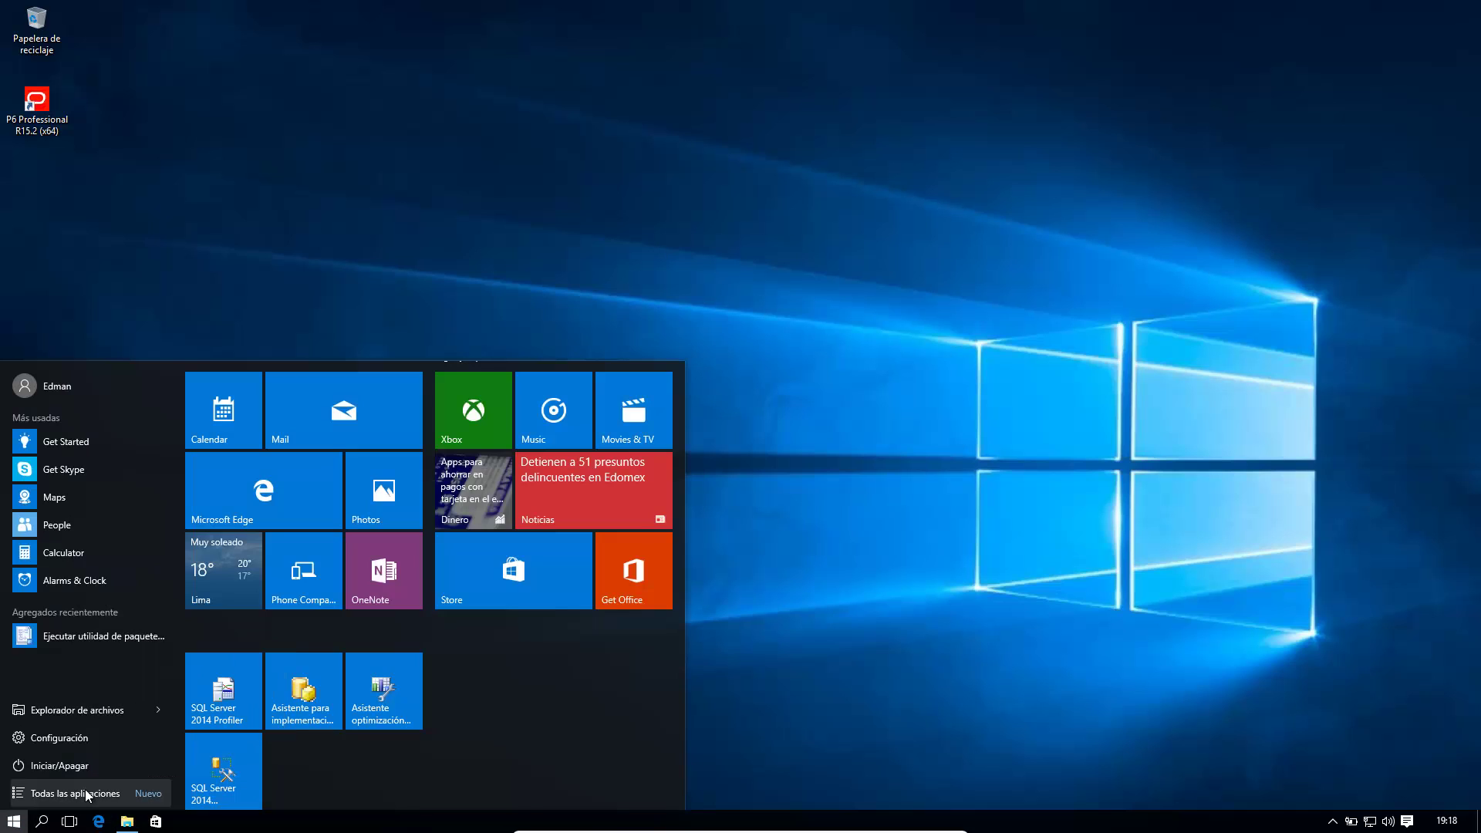
click(85, 789)
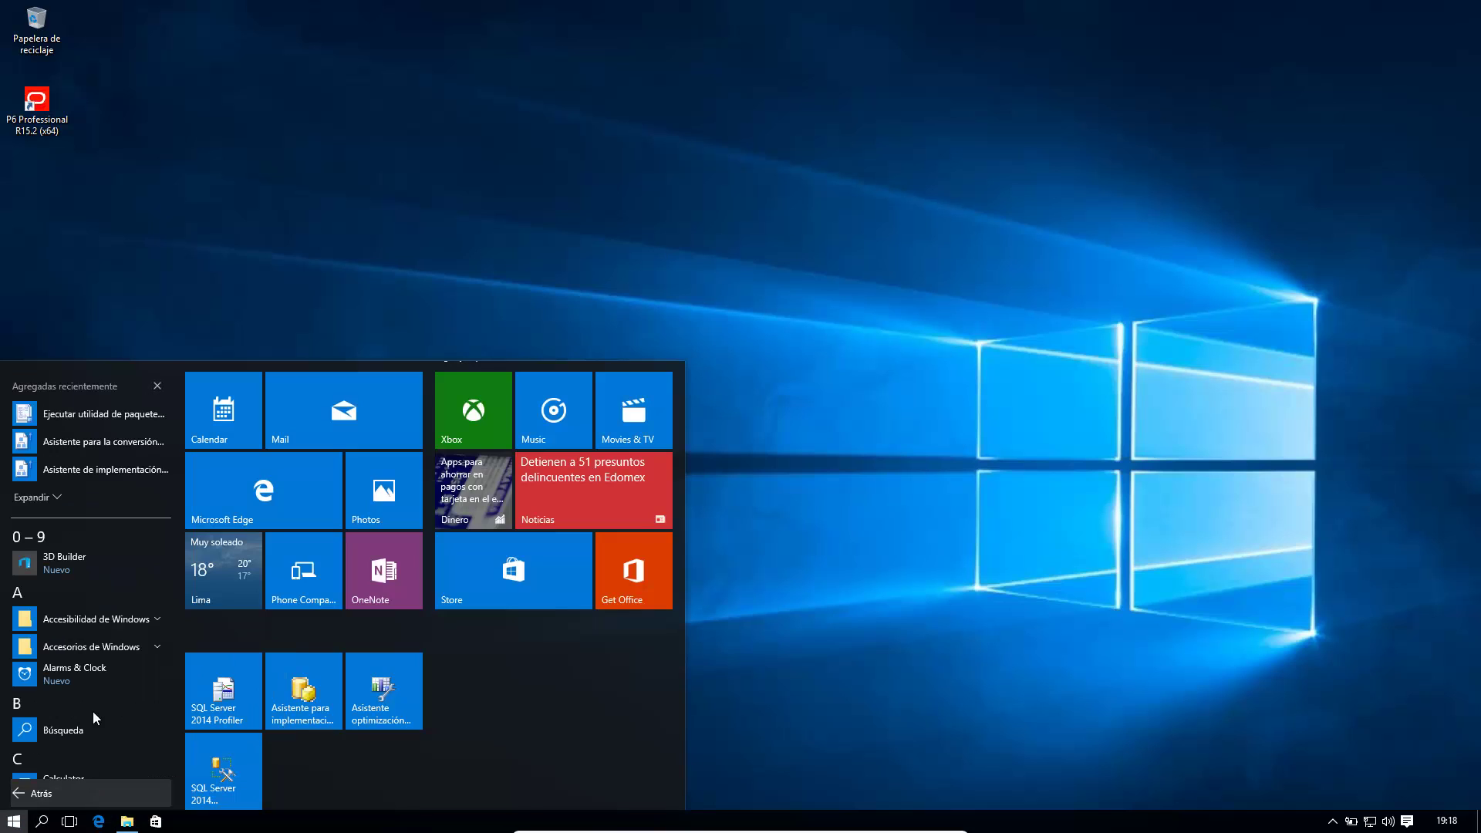
scroll(94, 691, down, 10)
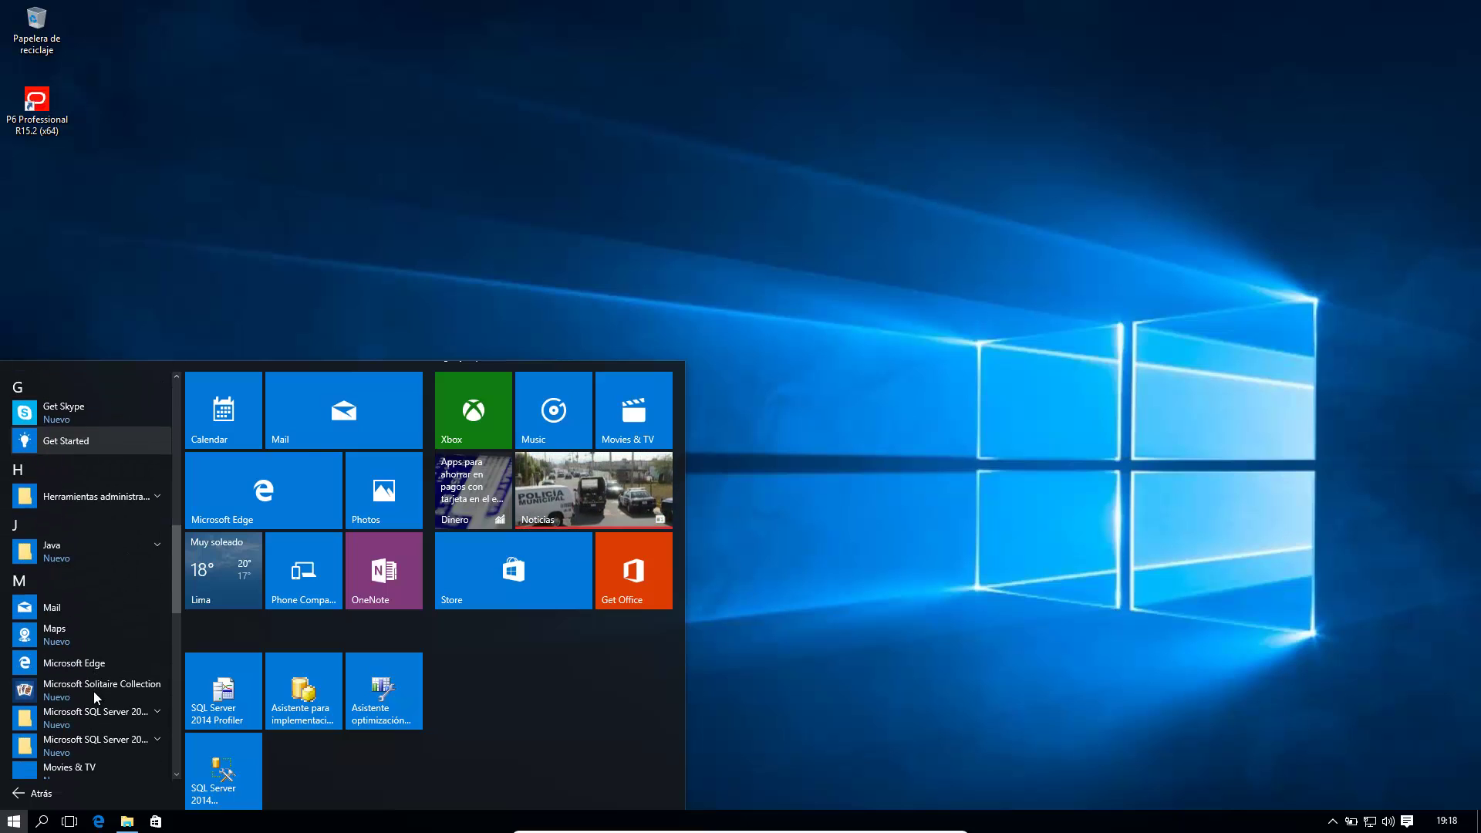
scroll(95, 691, down, 2)
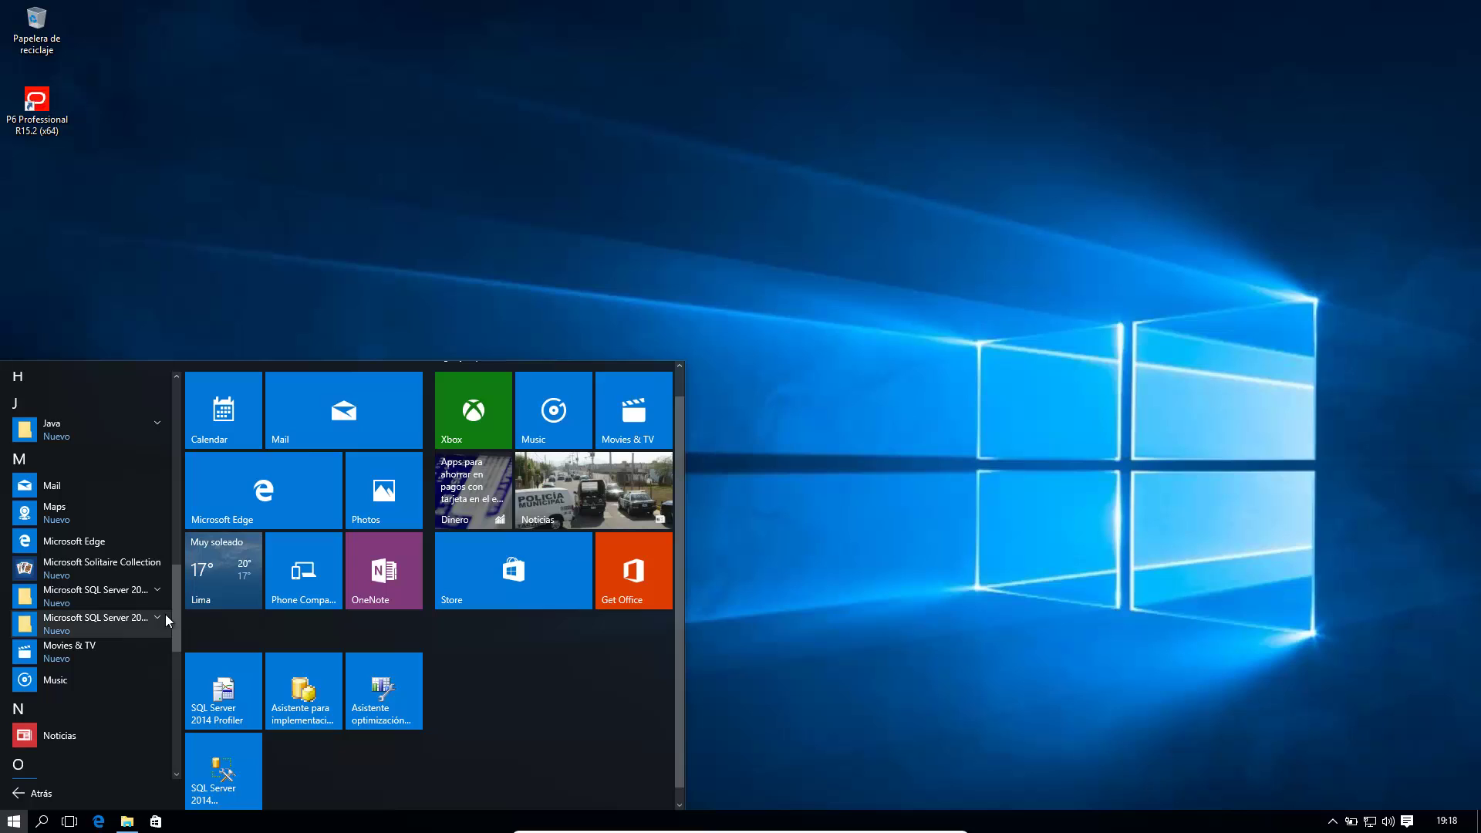
click(156, 617)
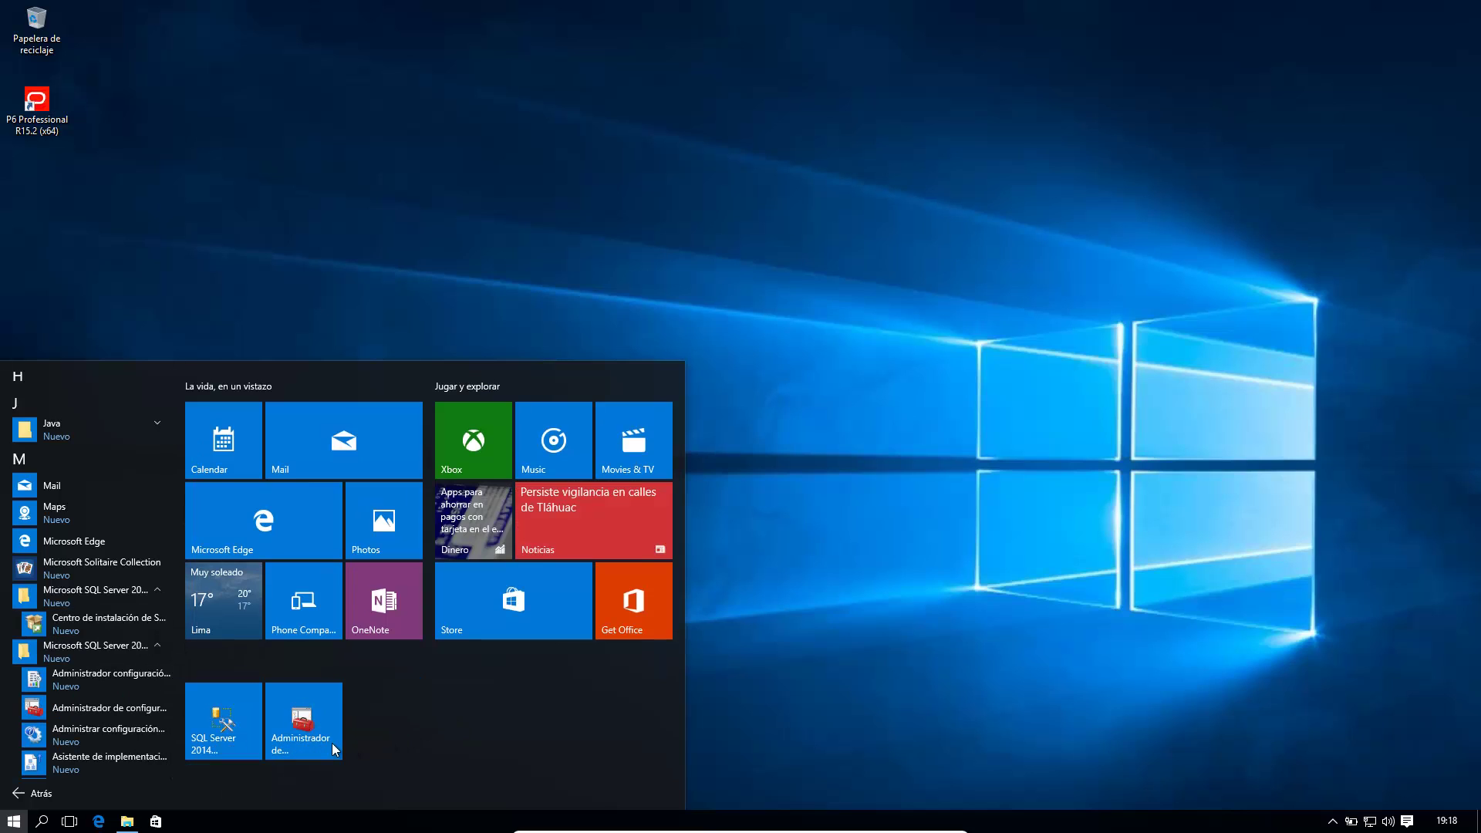
click(294, 733)
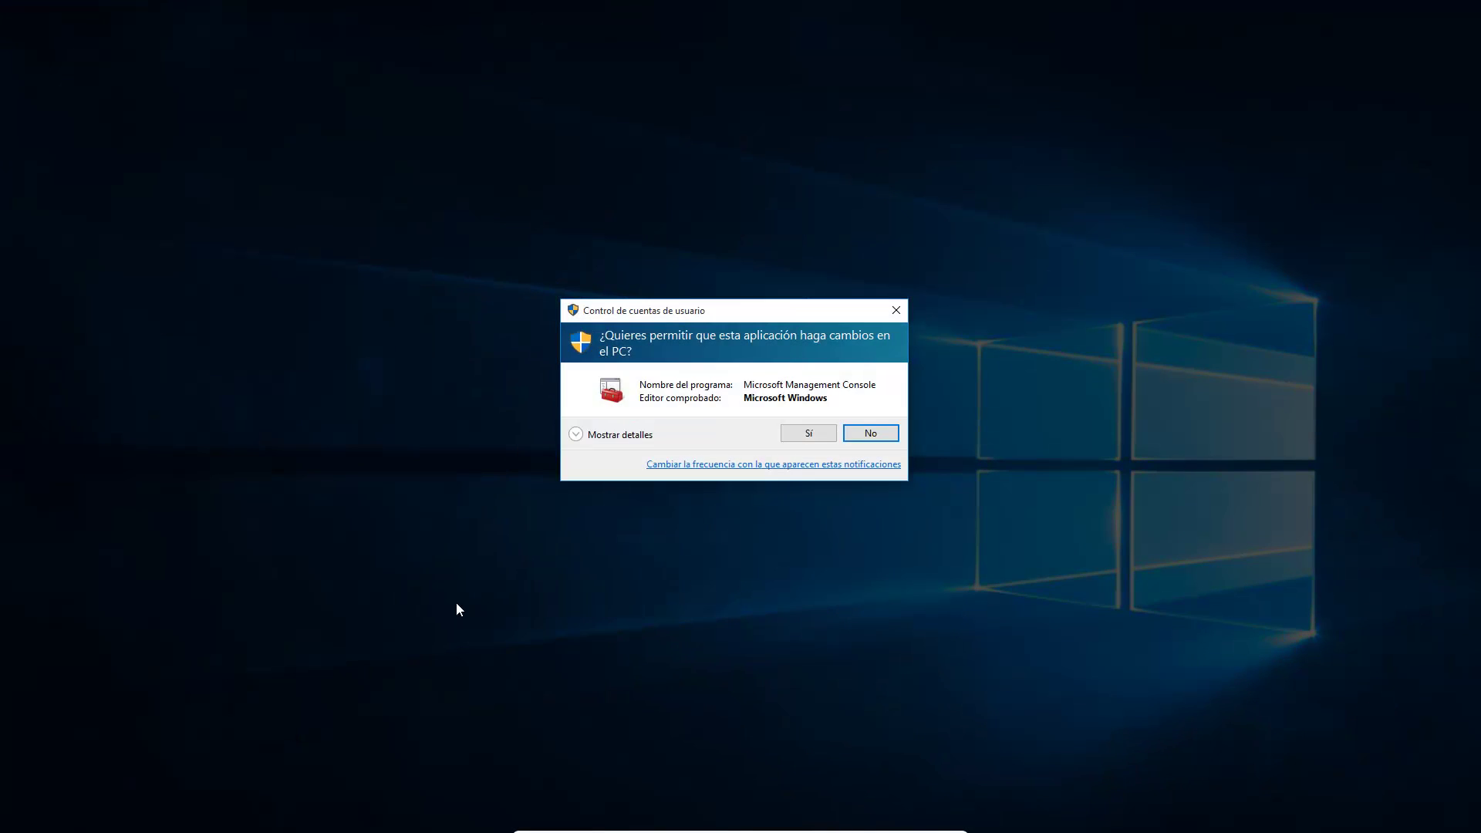
click(804, 433)
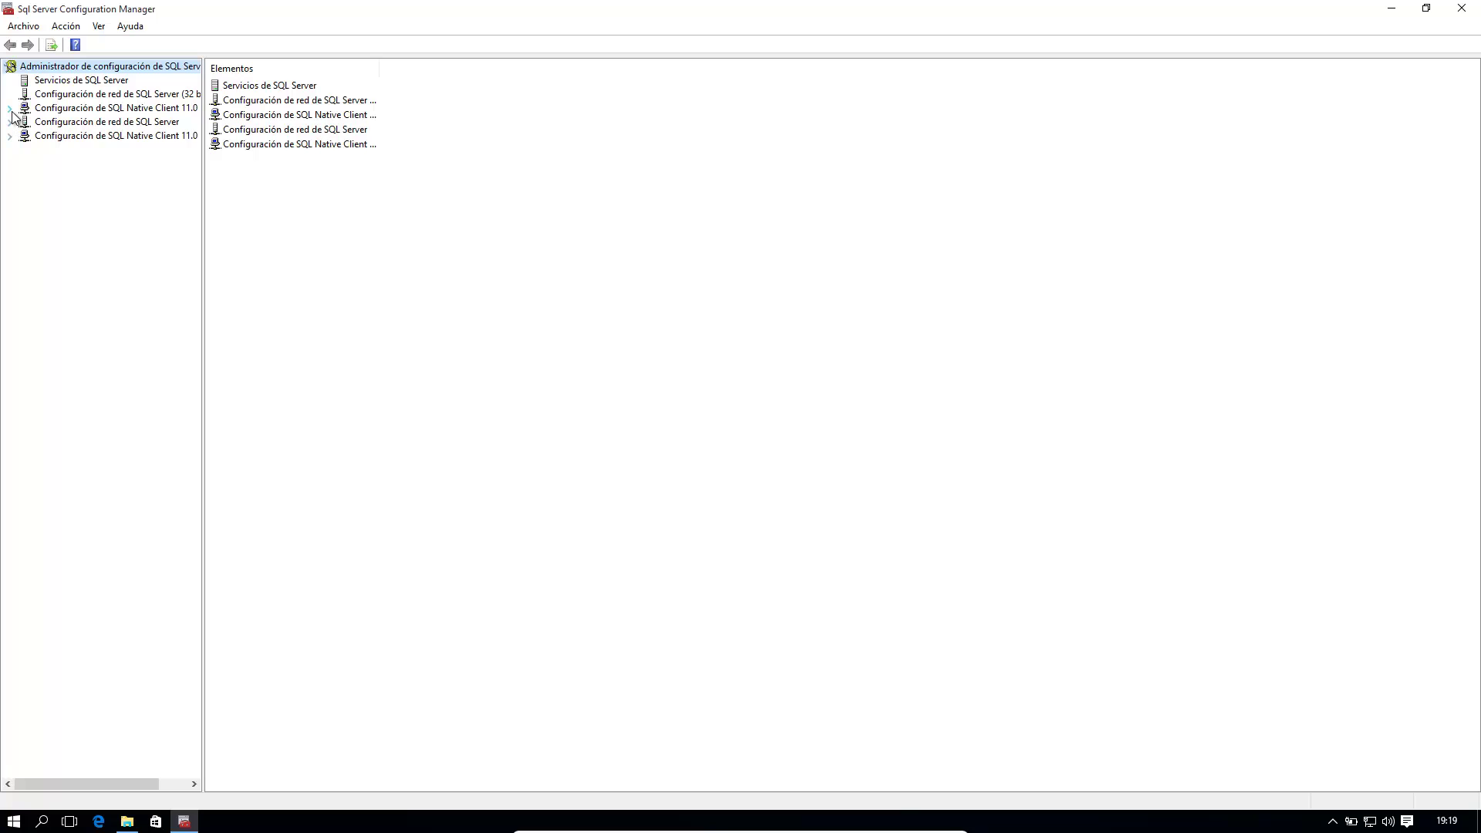
Step: Browse the 32-bit Native Client protocols, then display Protocolos de MSSQLSERVER with a wider name column
click(10, 108)
click(96, 109)
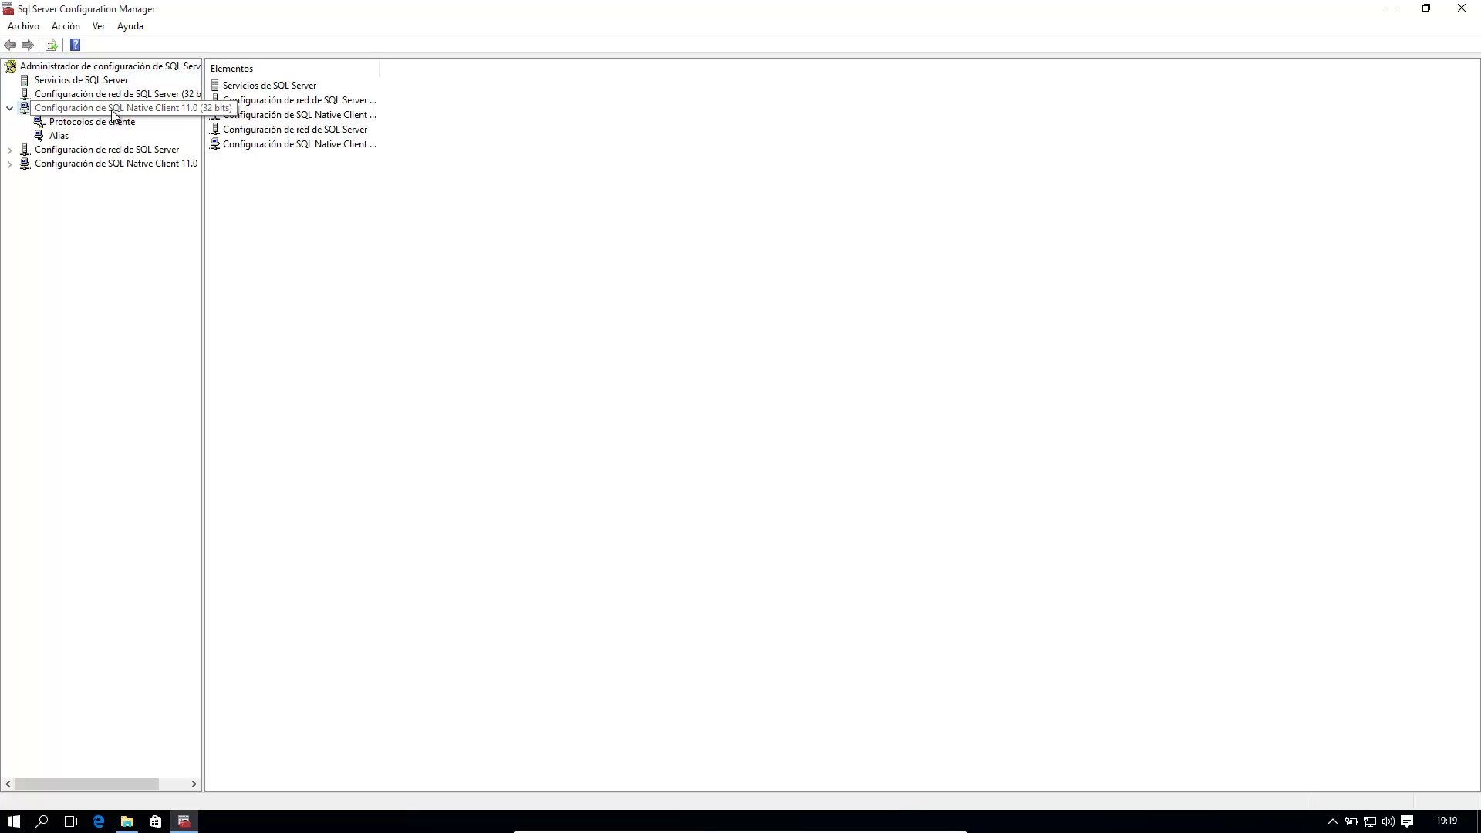
click(84, 126)
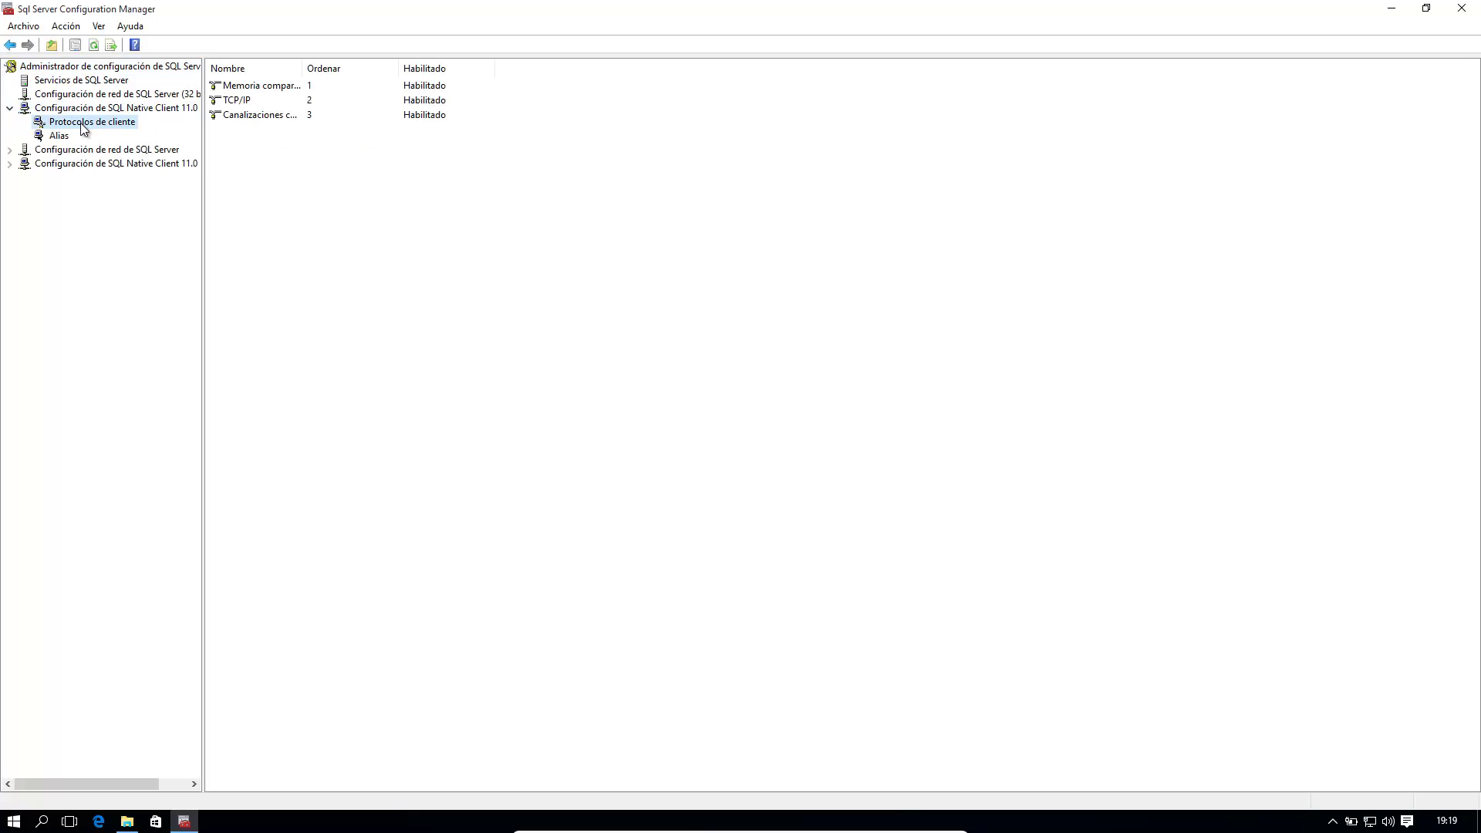
click(9, 150)
click(71, 164)
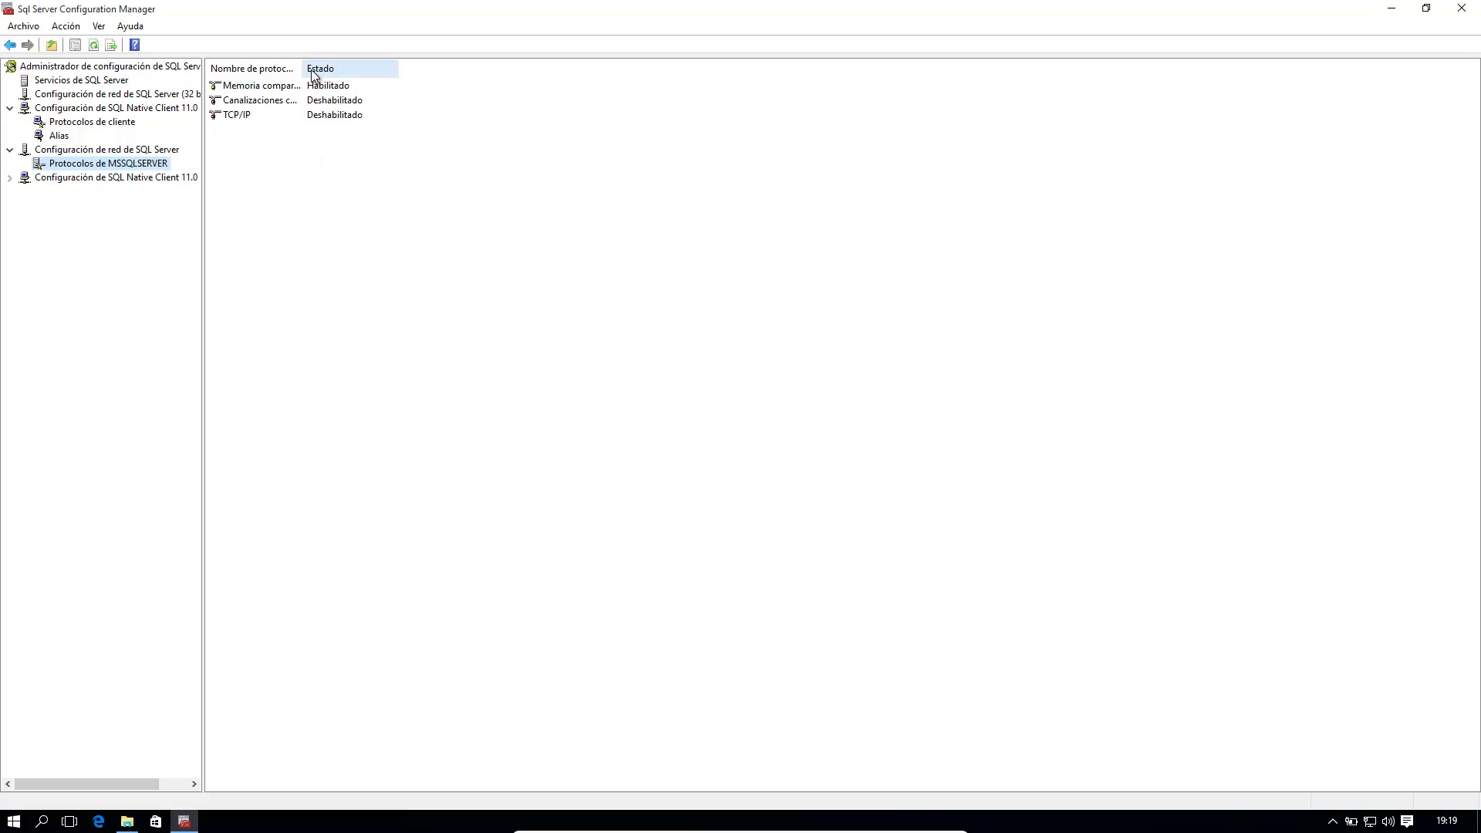
drag(306, 68, 422, 68)
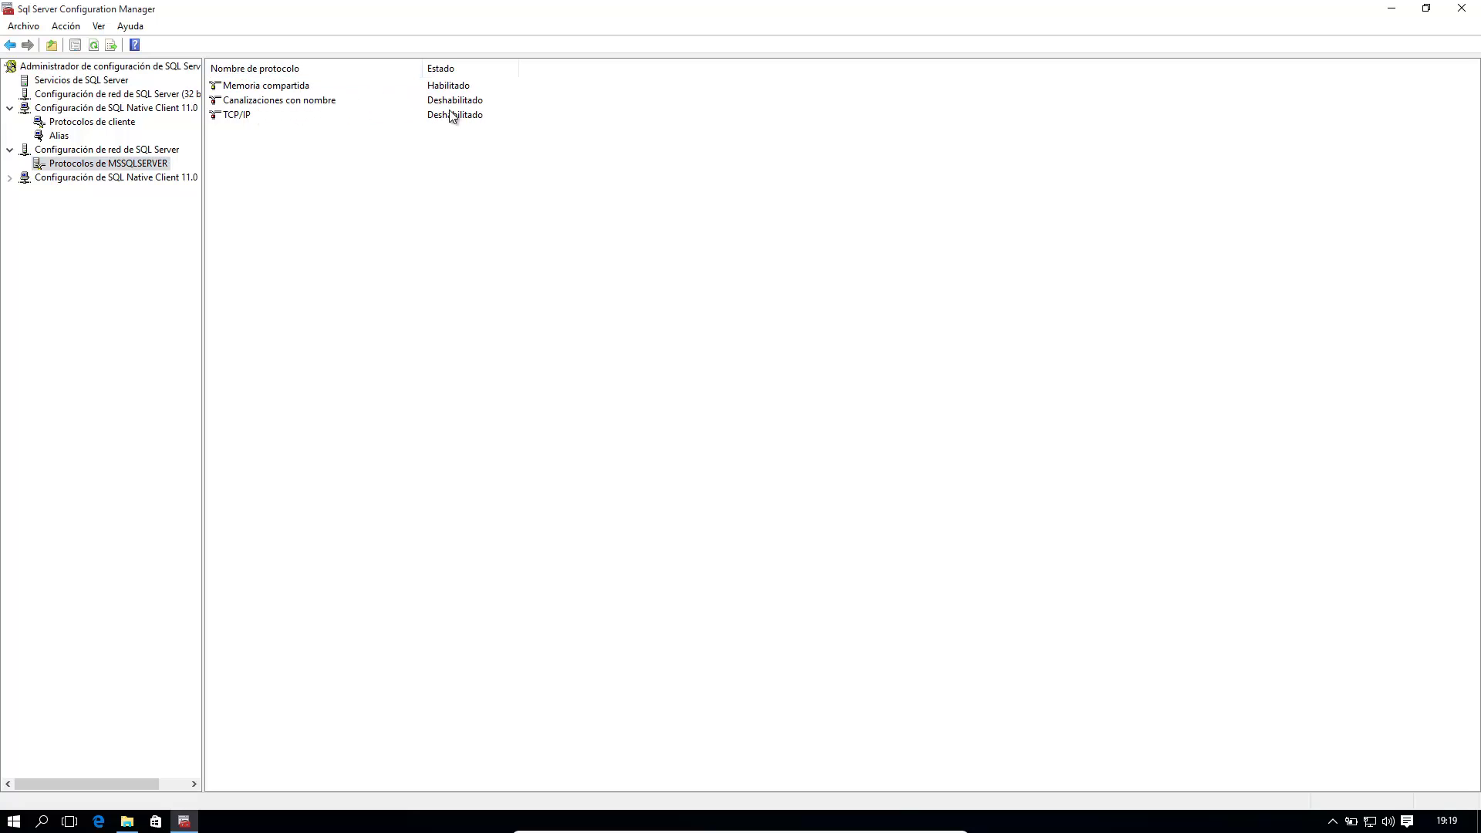
Step: Set Canalizaciones con nombre to Habilitado Sí for MSSQLSERVER and acknowledge the restart warning
click(496, 105)
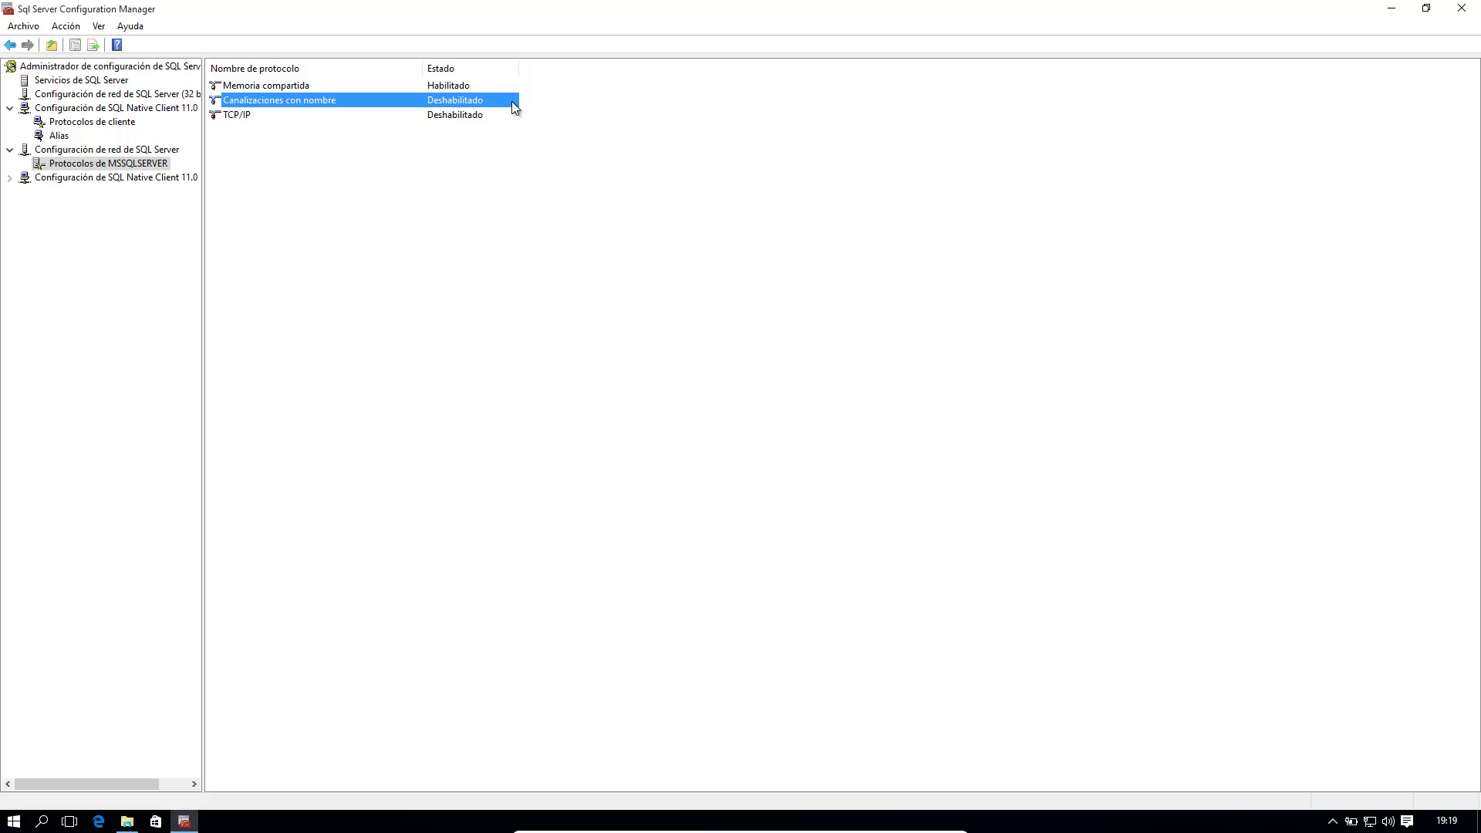
double_click(511, 101)
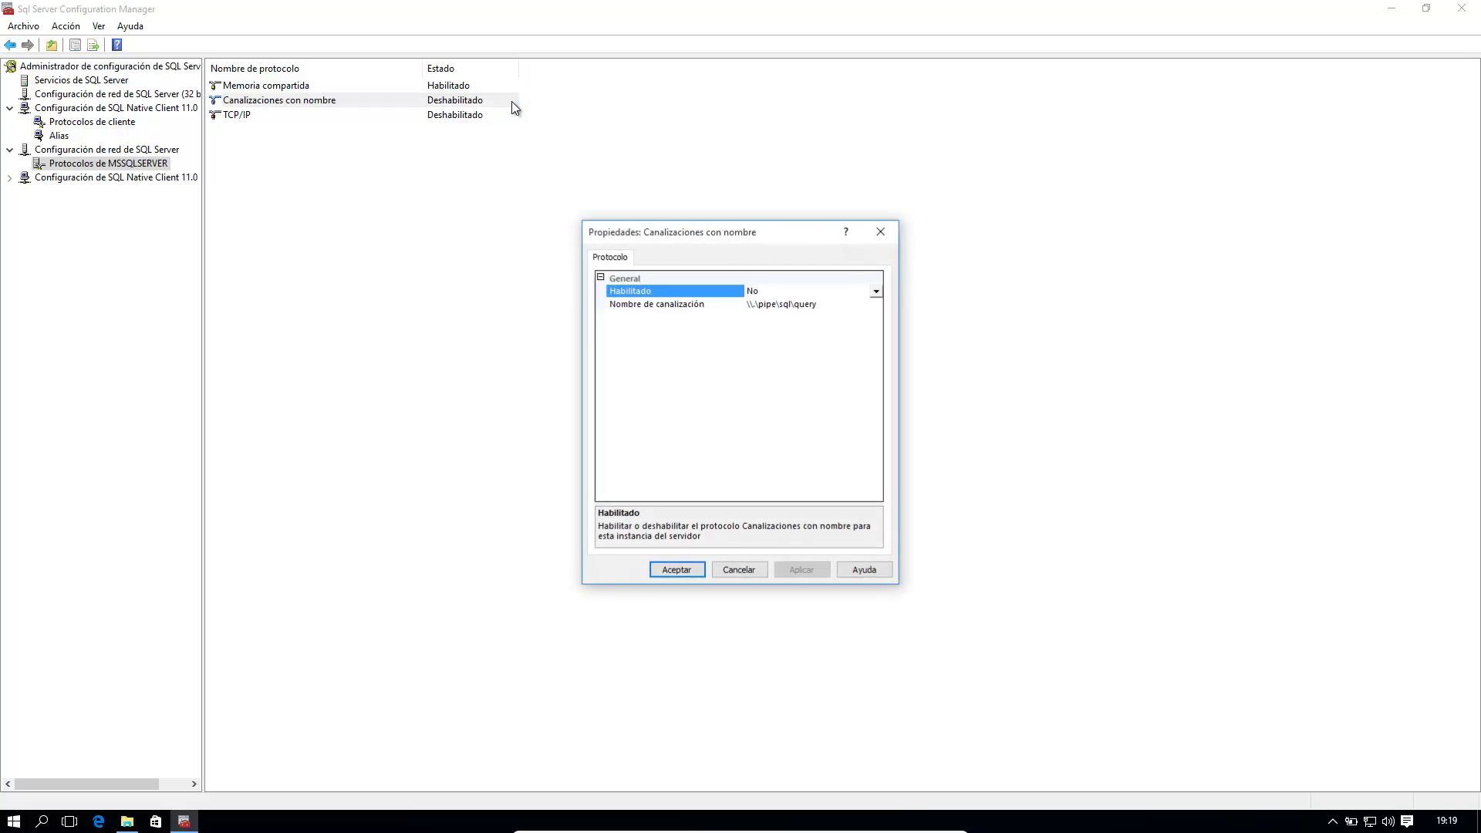
click(876, 293)
click(824, 306)
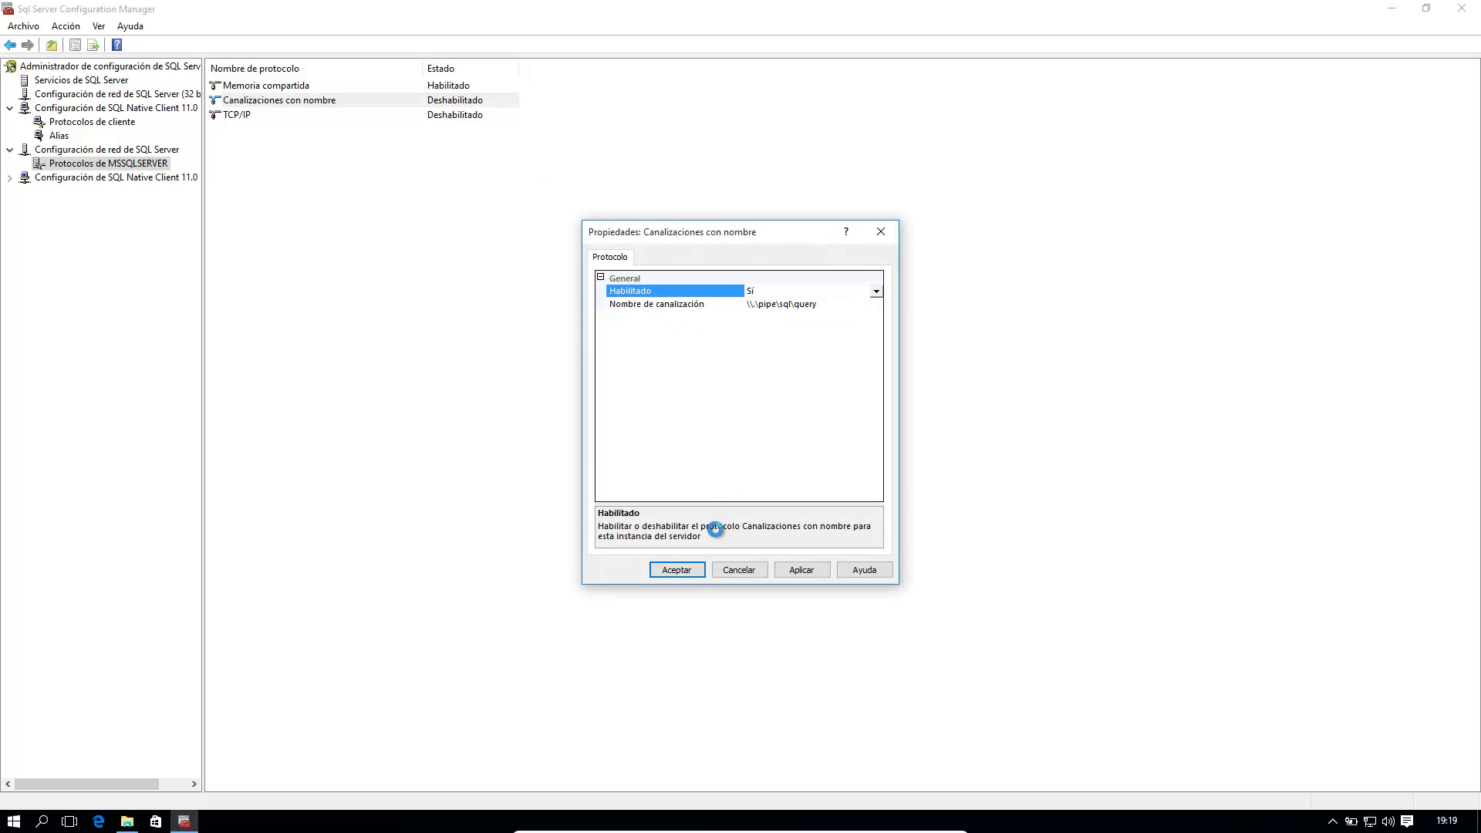
click(687, 572)
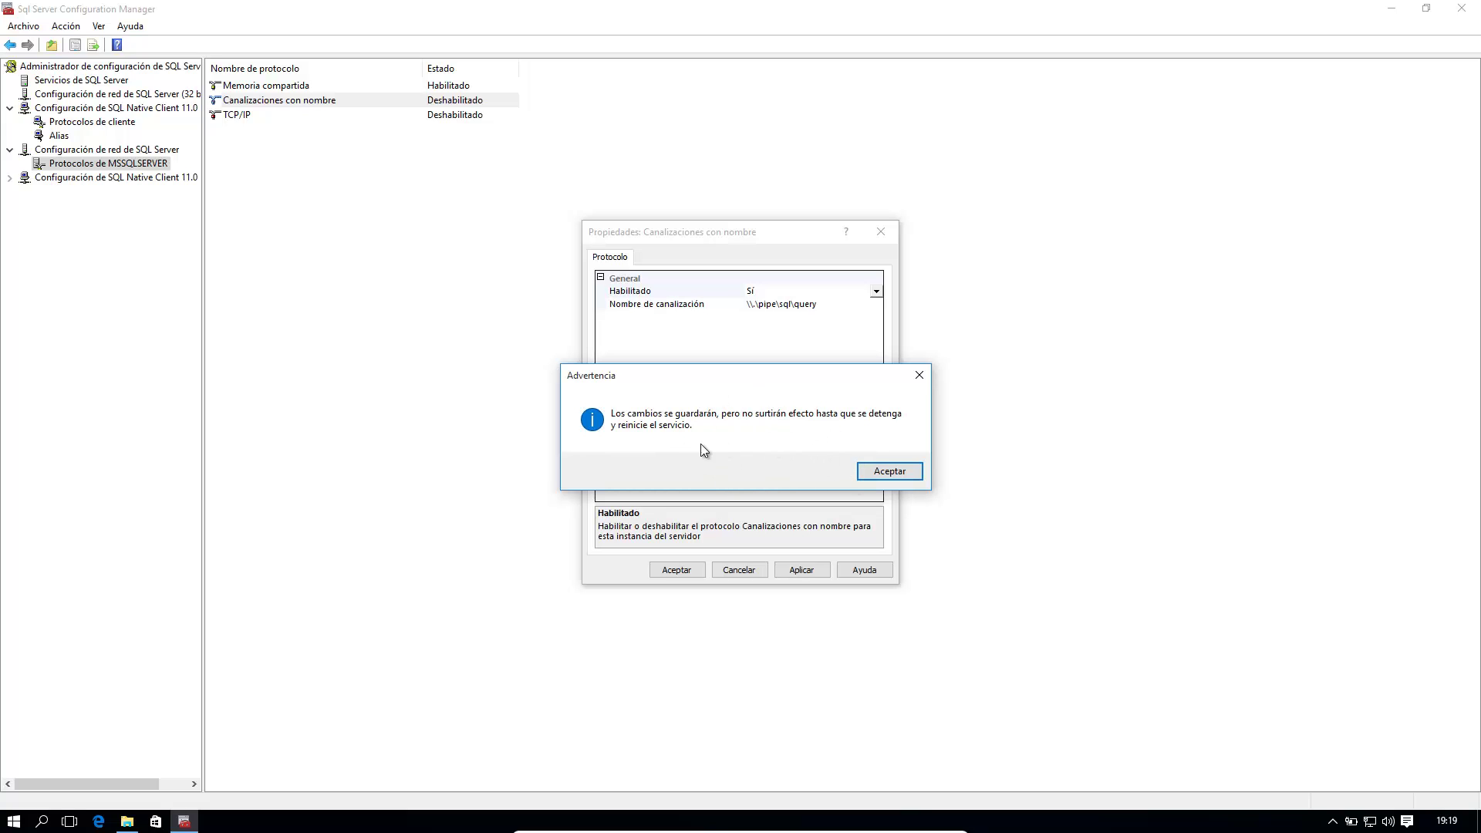
click(883, 474)
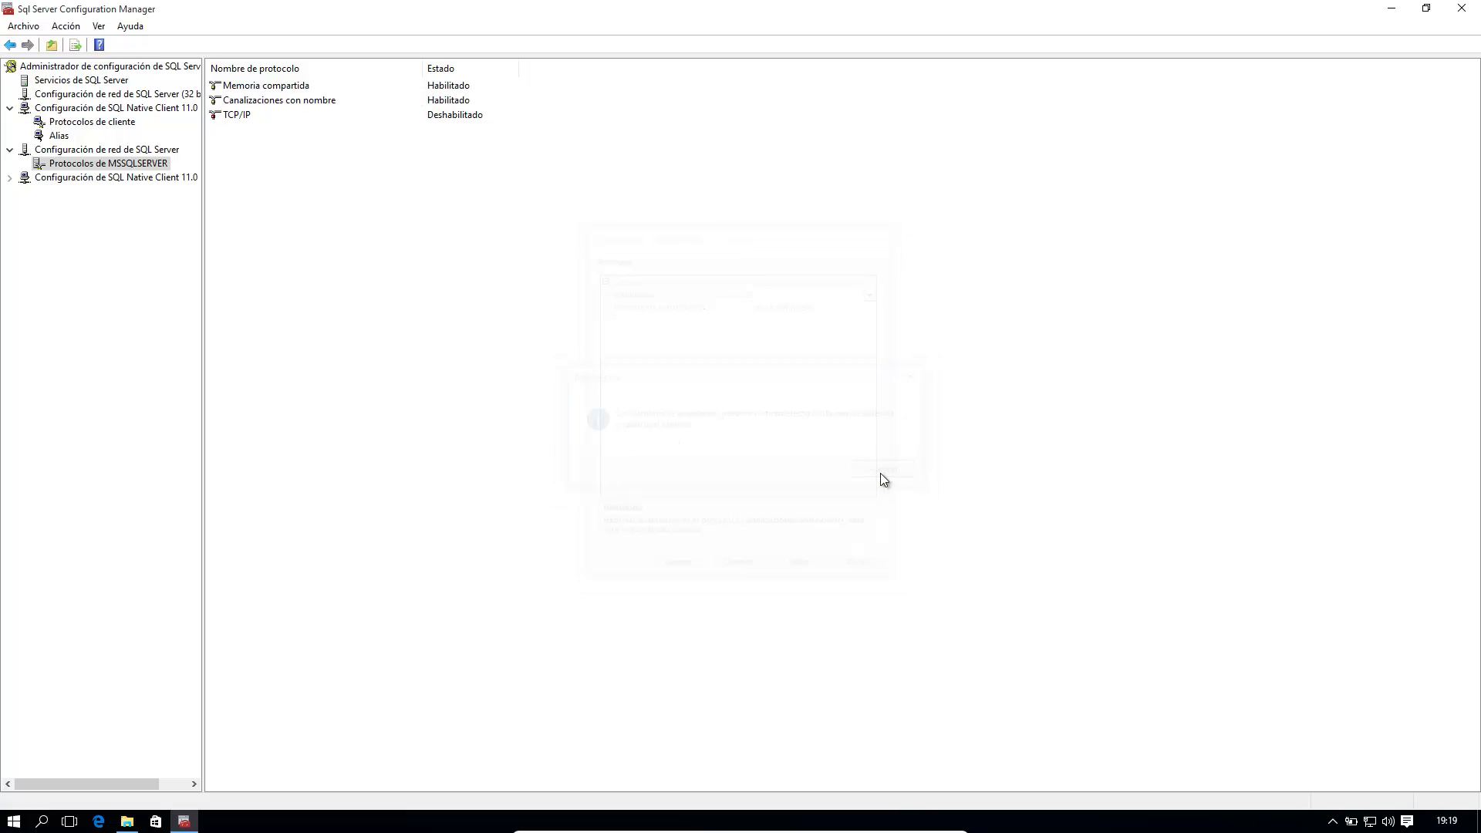
click(463, 119)
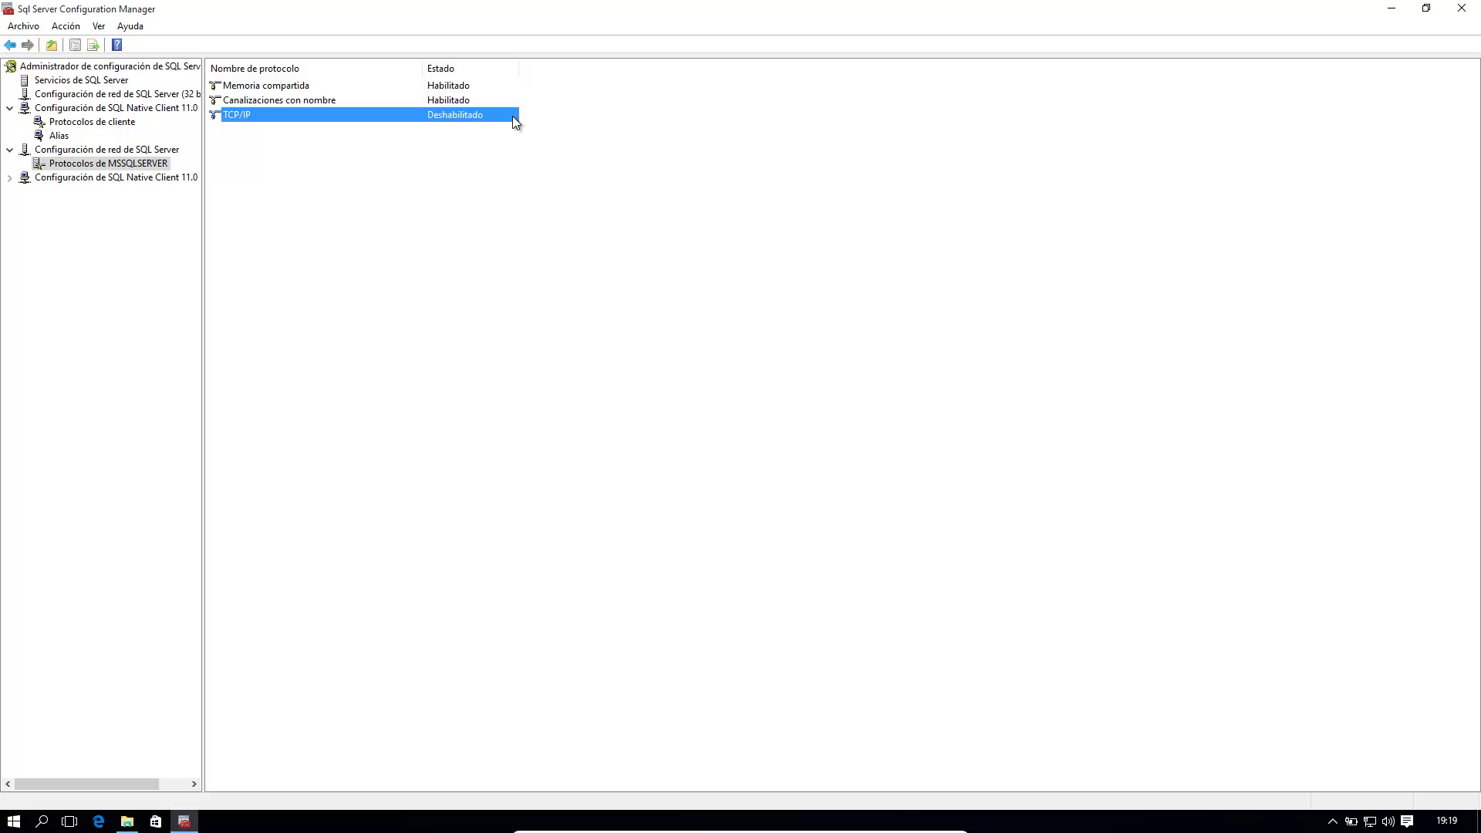
Step: Set TCP/IP to Habilitado Sí for MSSQLSERVER and acknowledge the restart warning
double_click(484, 114)
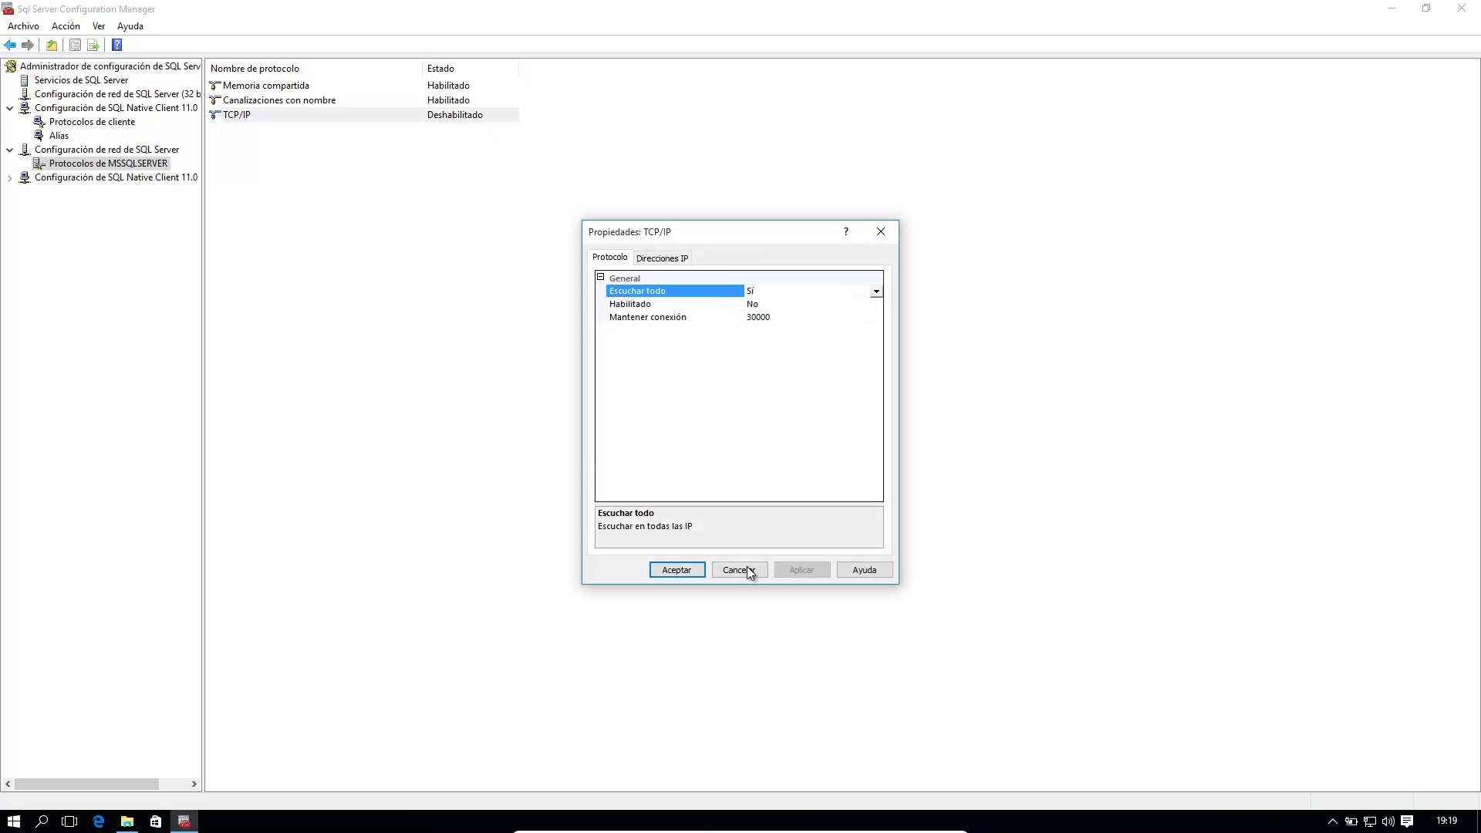
click(685, 570)
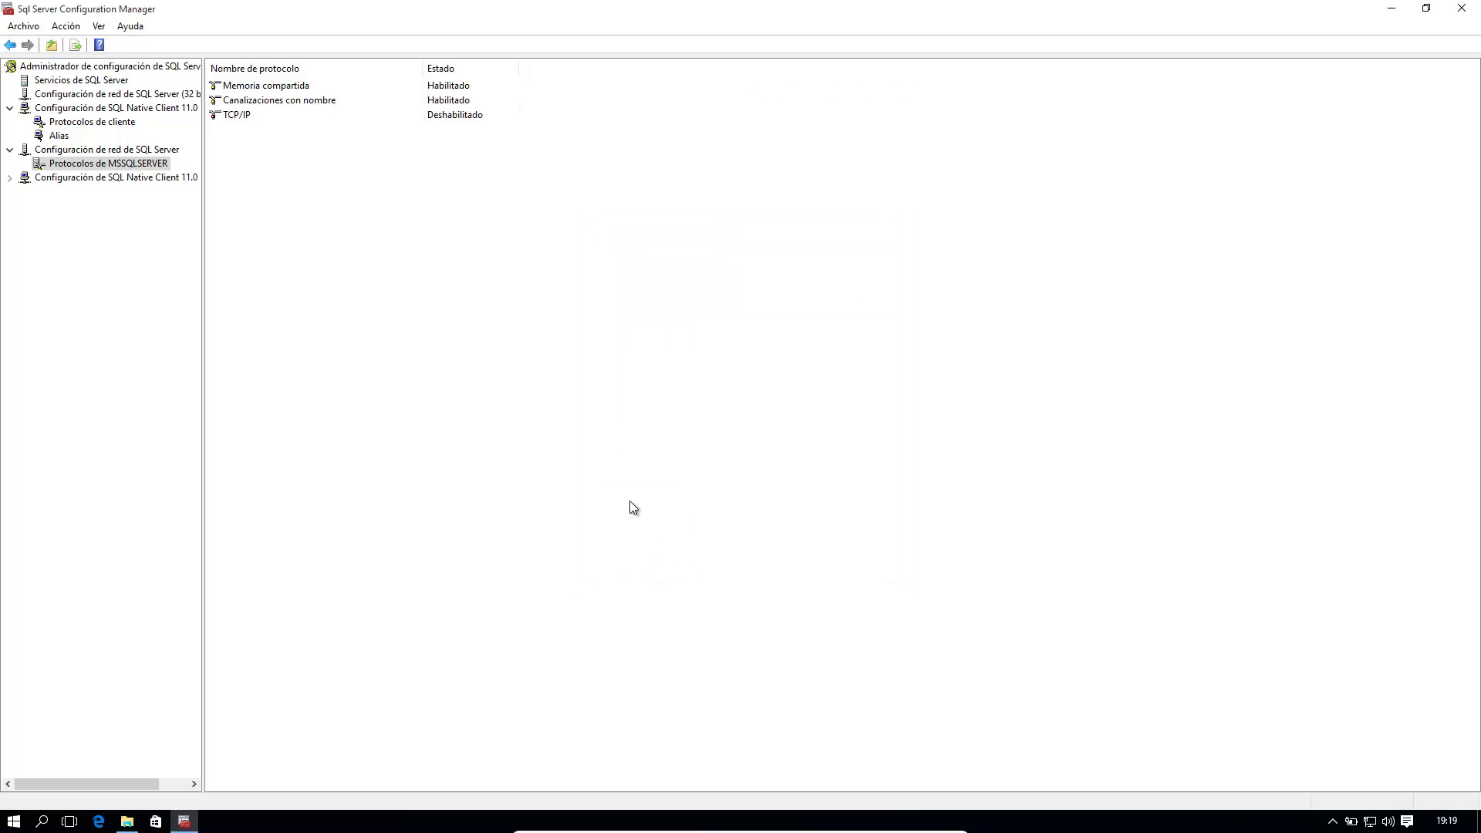
double_click(469, 116)
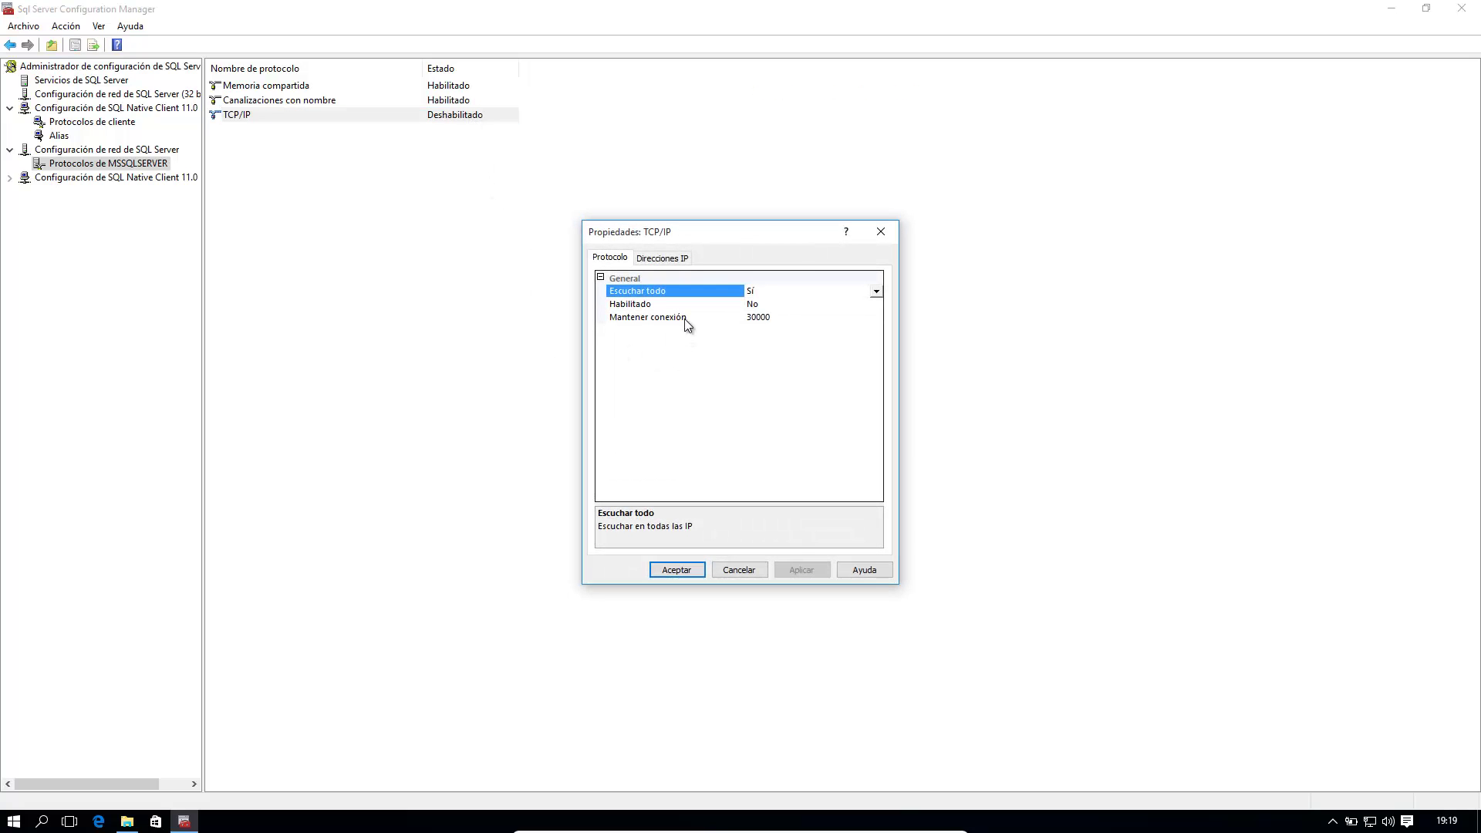
click(707, 305)
click(877, 305)
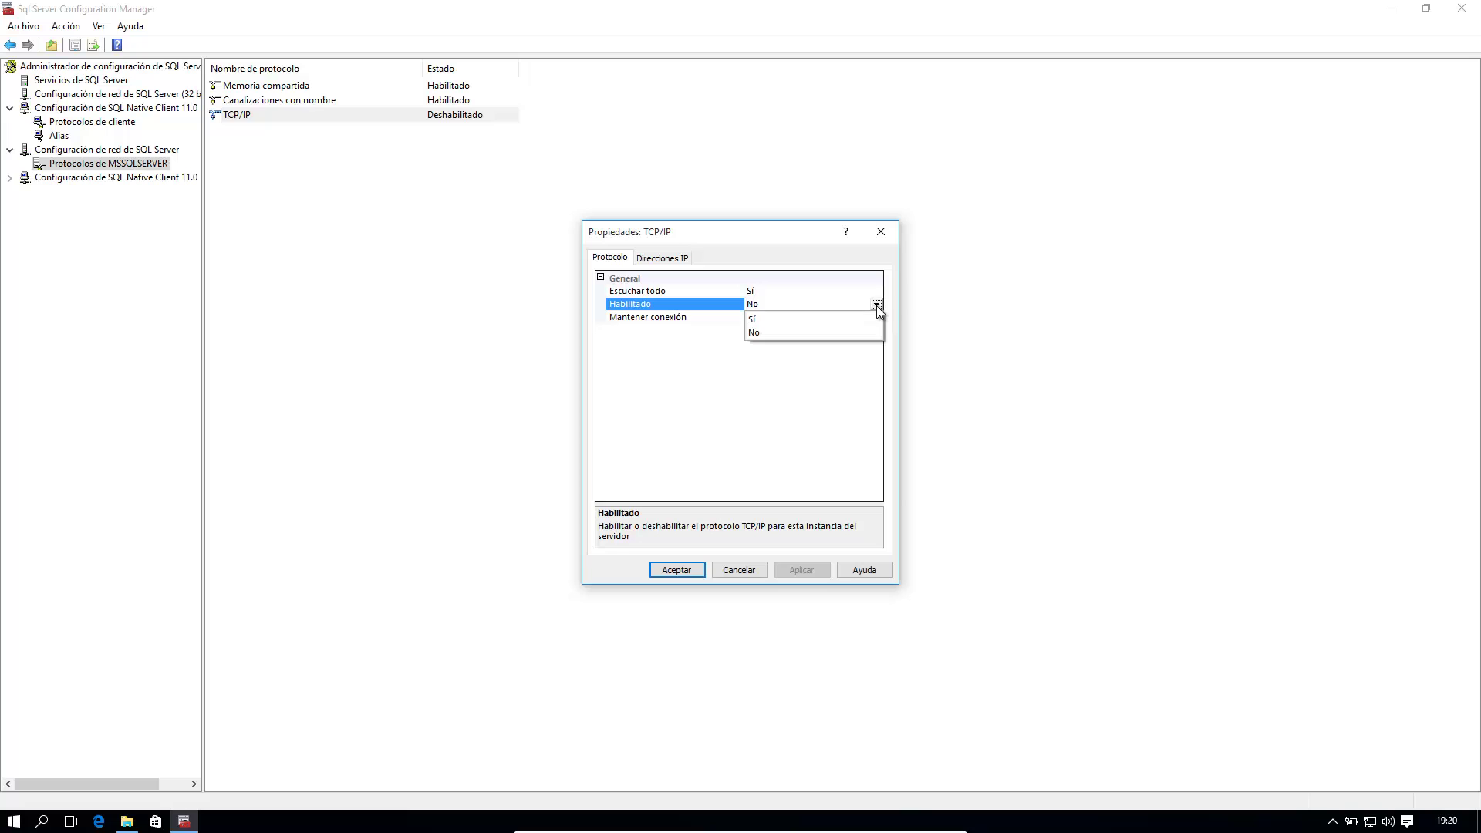
click(785, 319)
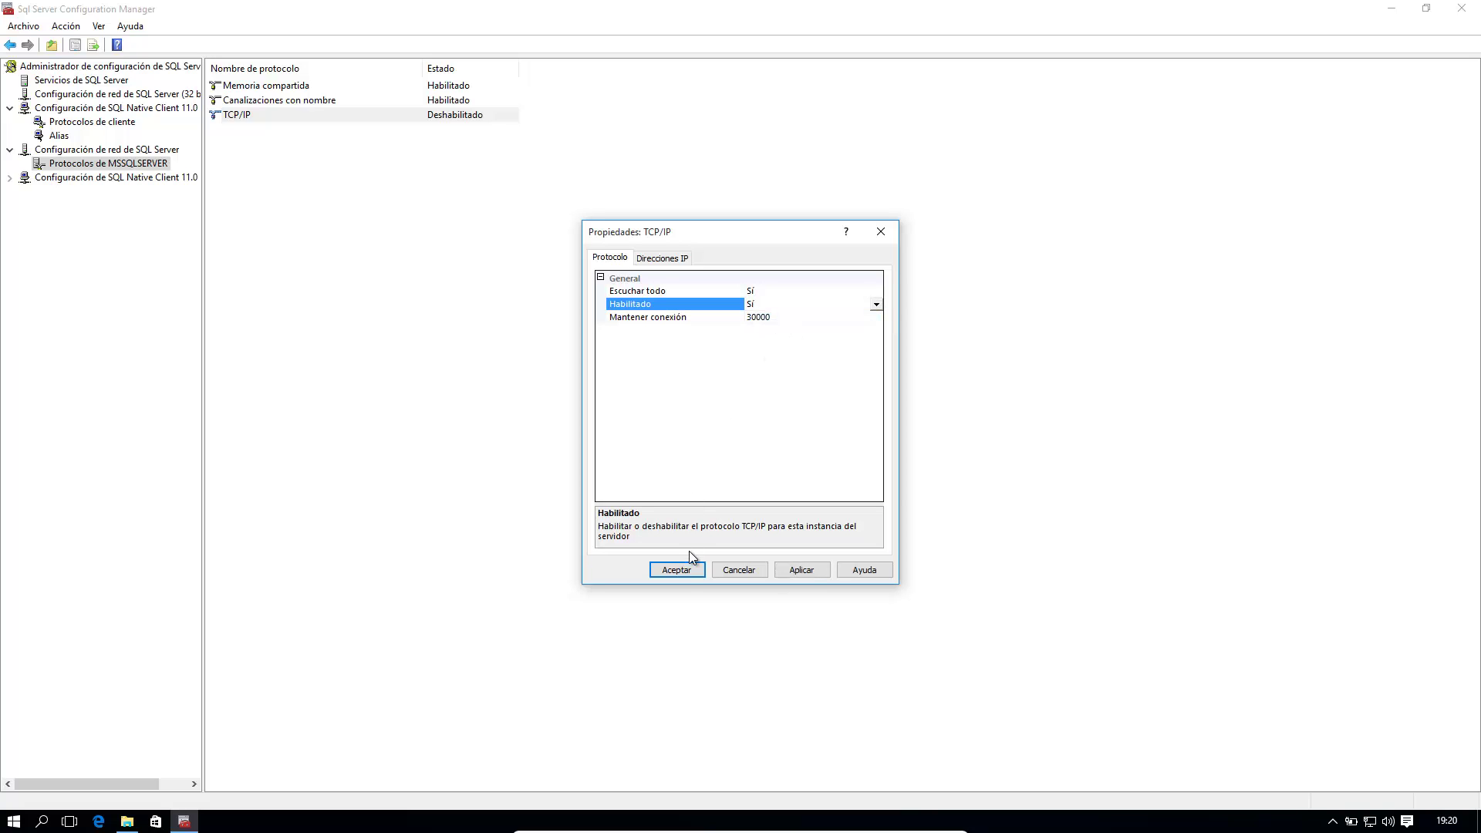
click(678, 569)
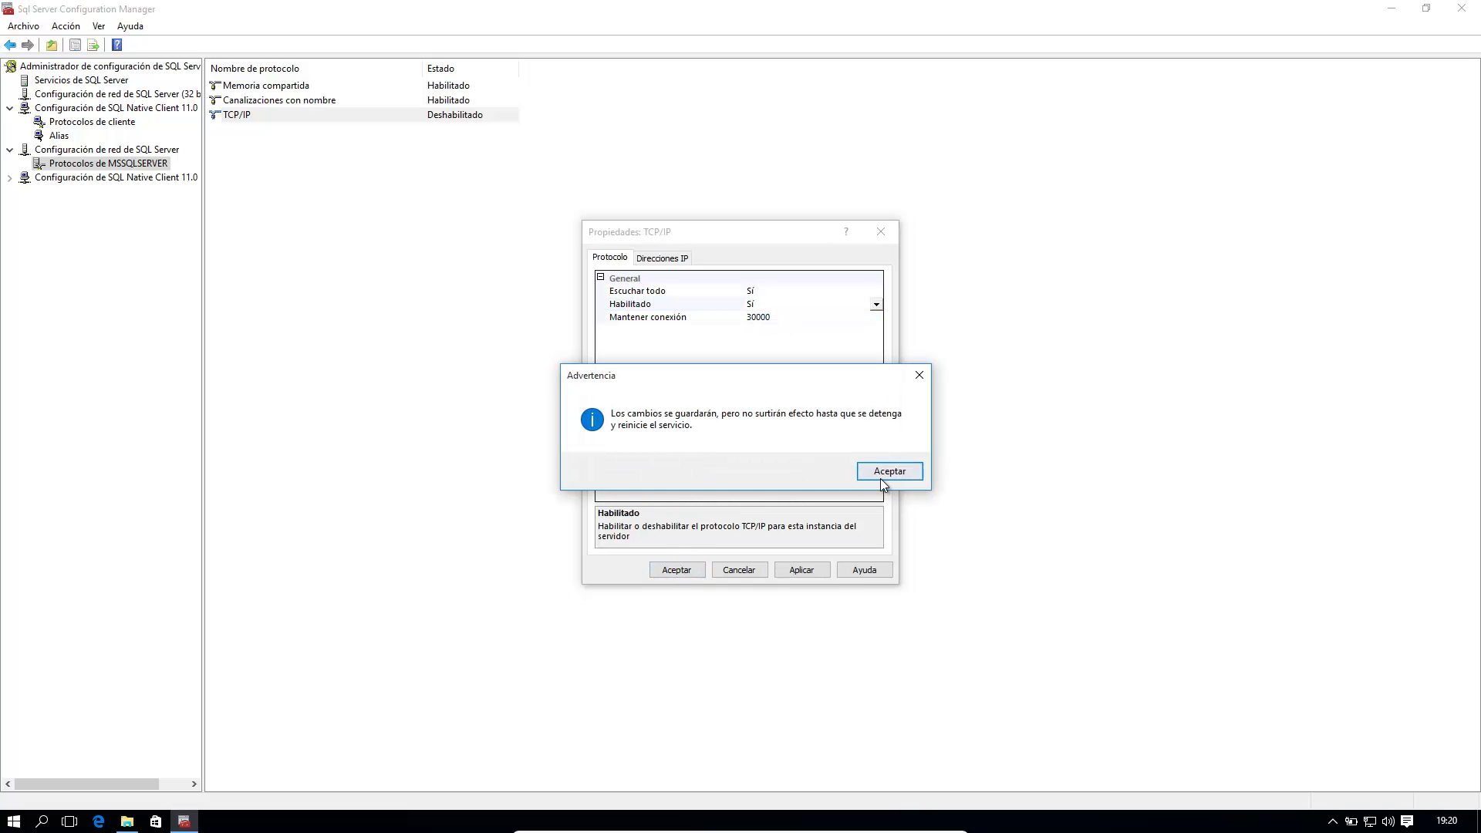
click(882, 478)
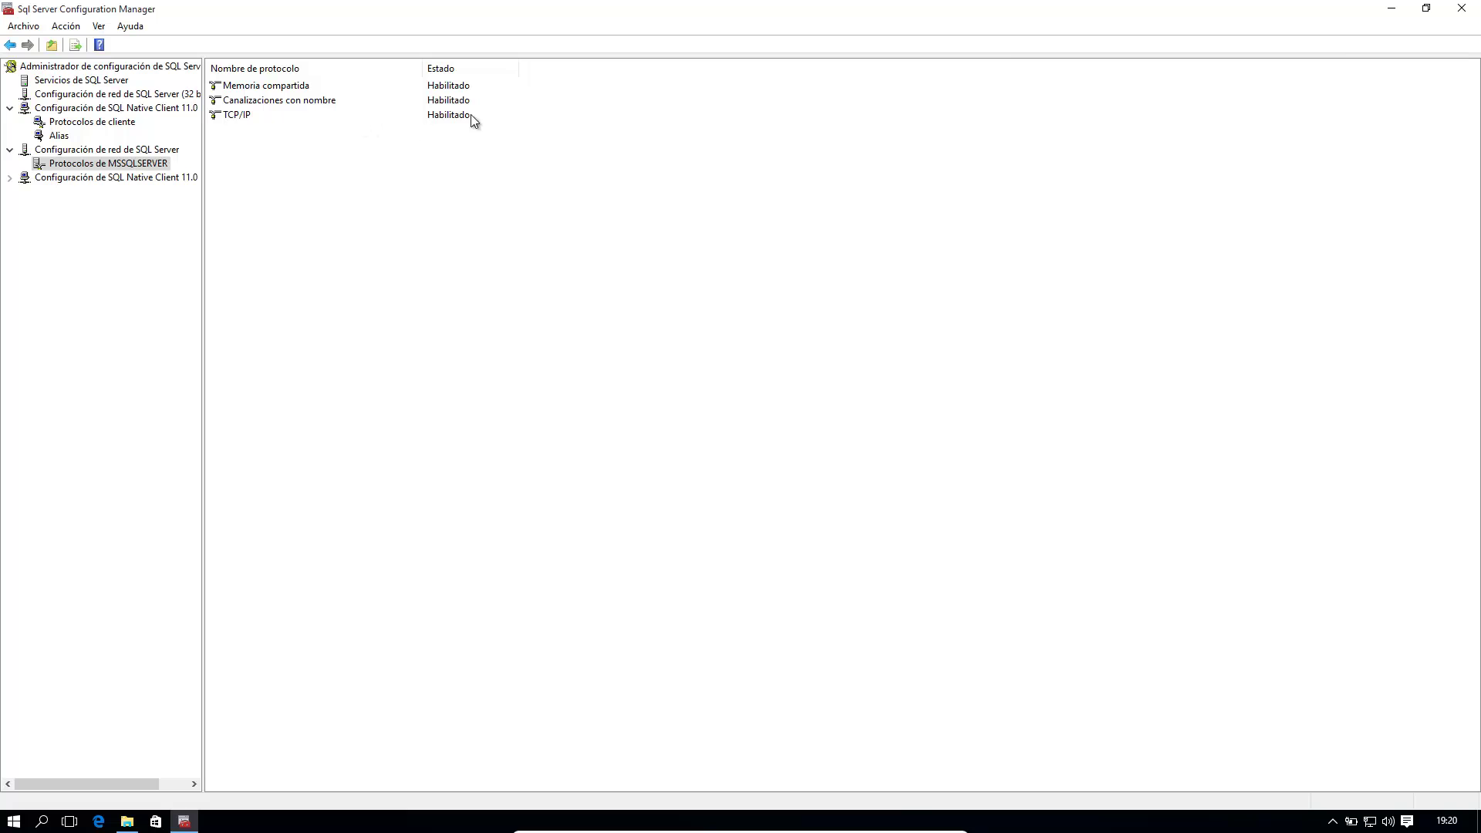
Step: Close Configuration Manager and return File Explorer to the Este equipo view
click(1462, 9)
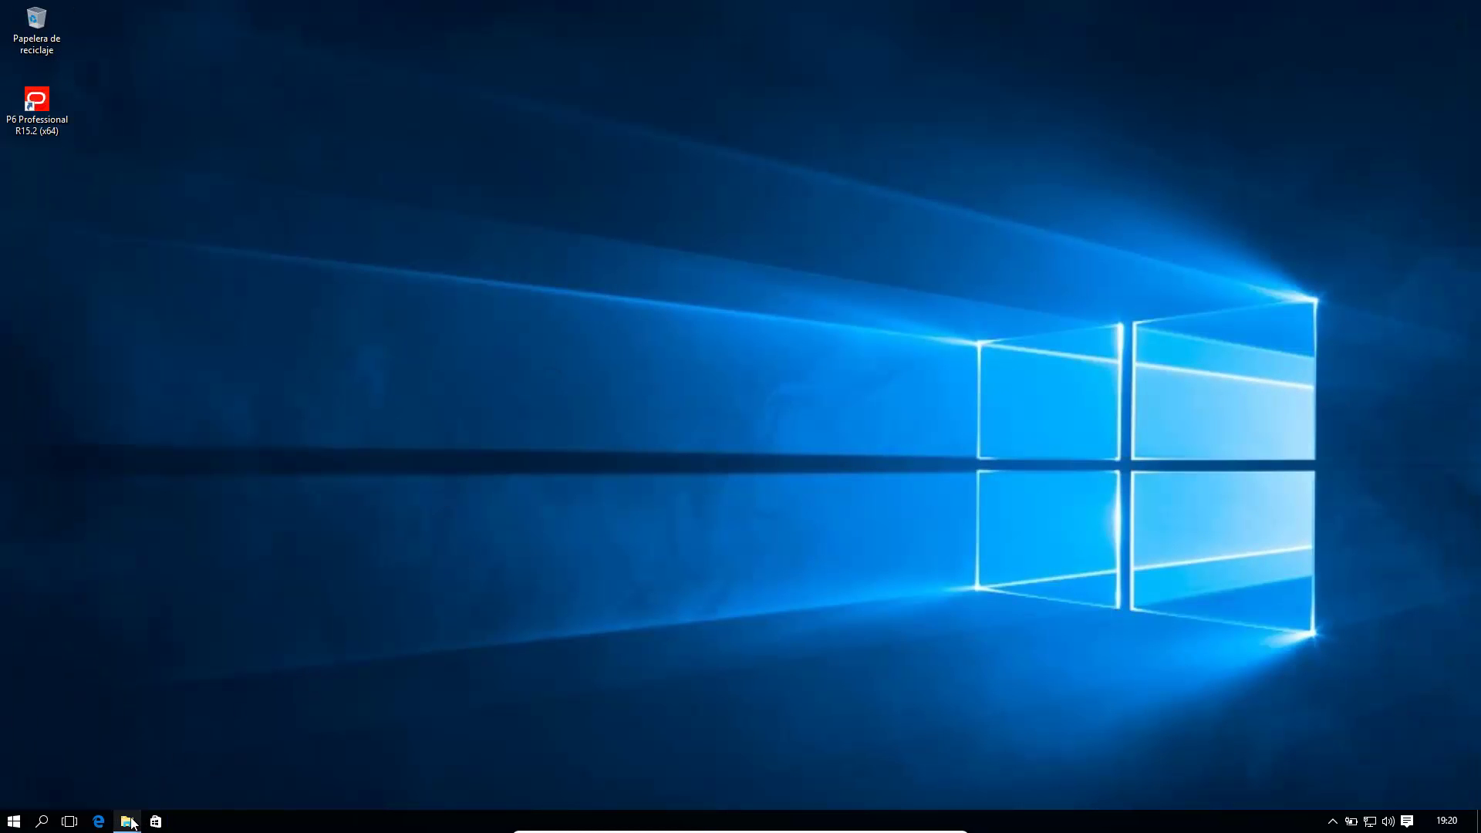
click(127, 821)
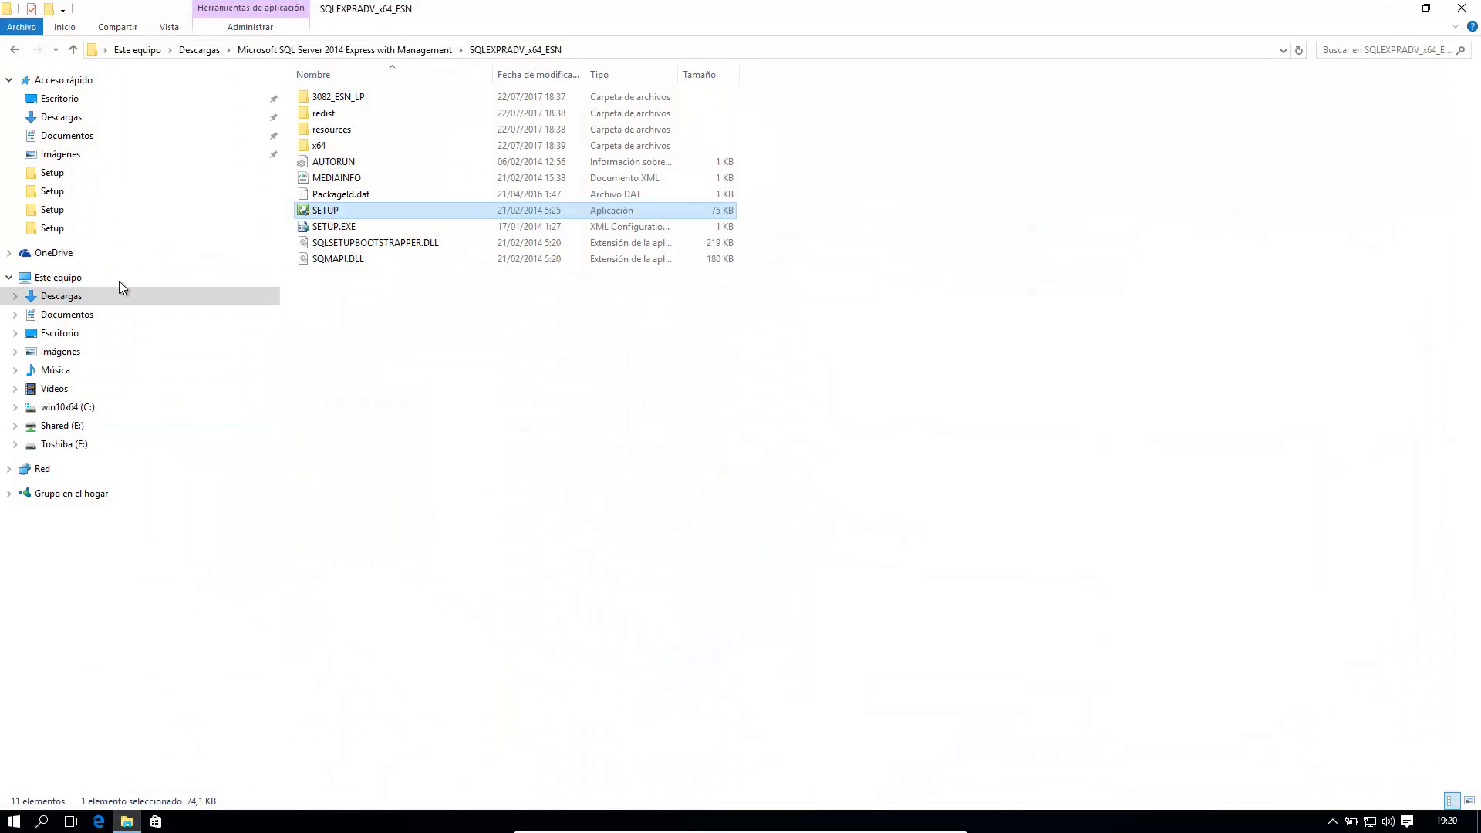
click(119, 279)
Step: Open Administrar from Este equipo, go to Servicios, widen columns, and select SQL Server (MSSQLSERVER)
right_click(119, 281)
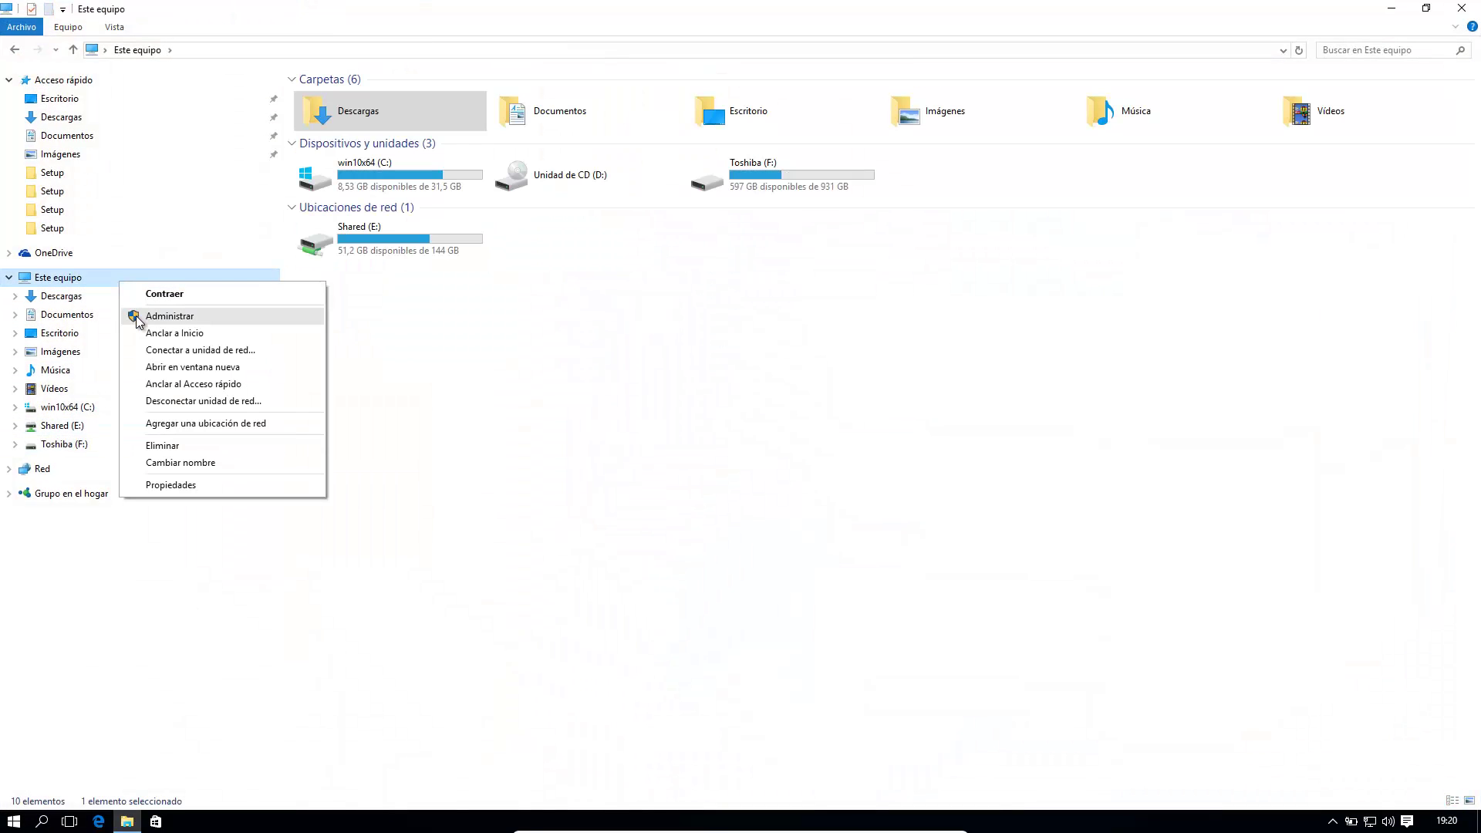
click(136, 316)
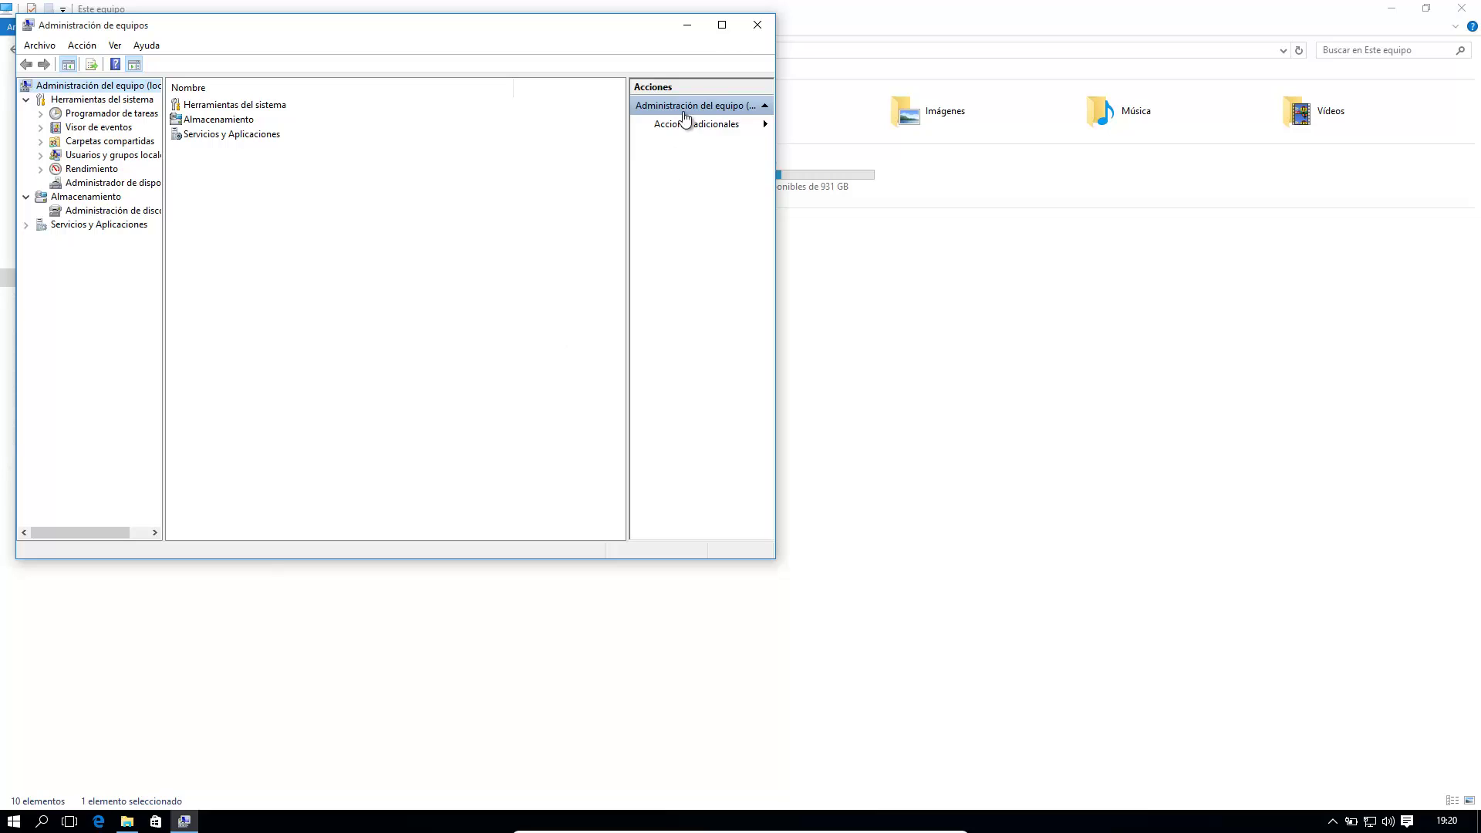
click(722, 26)
click(11, 206)
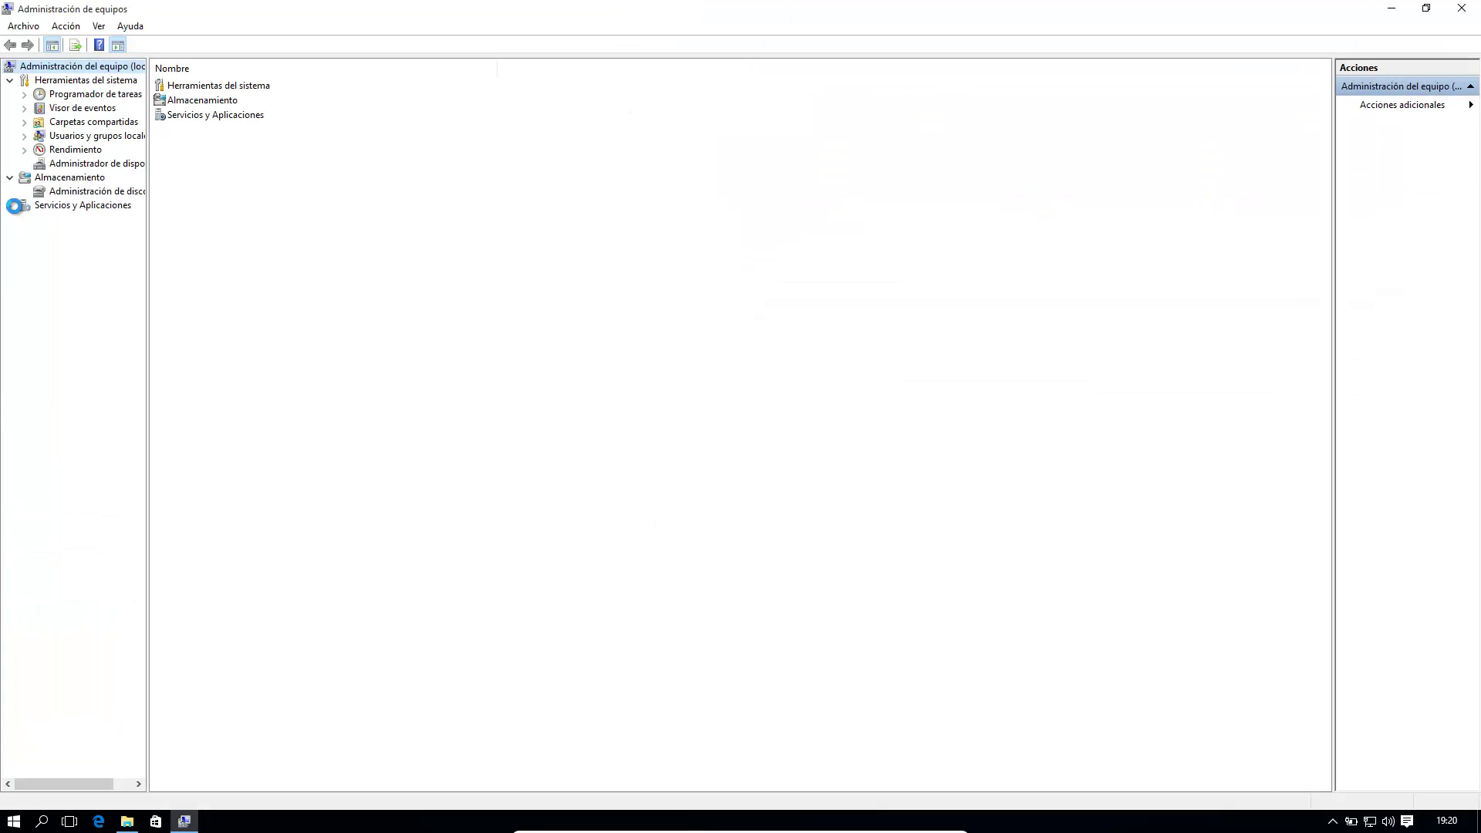
click(52, 219)
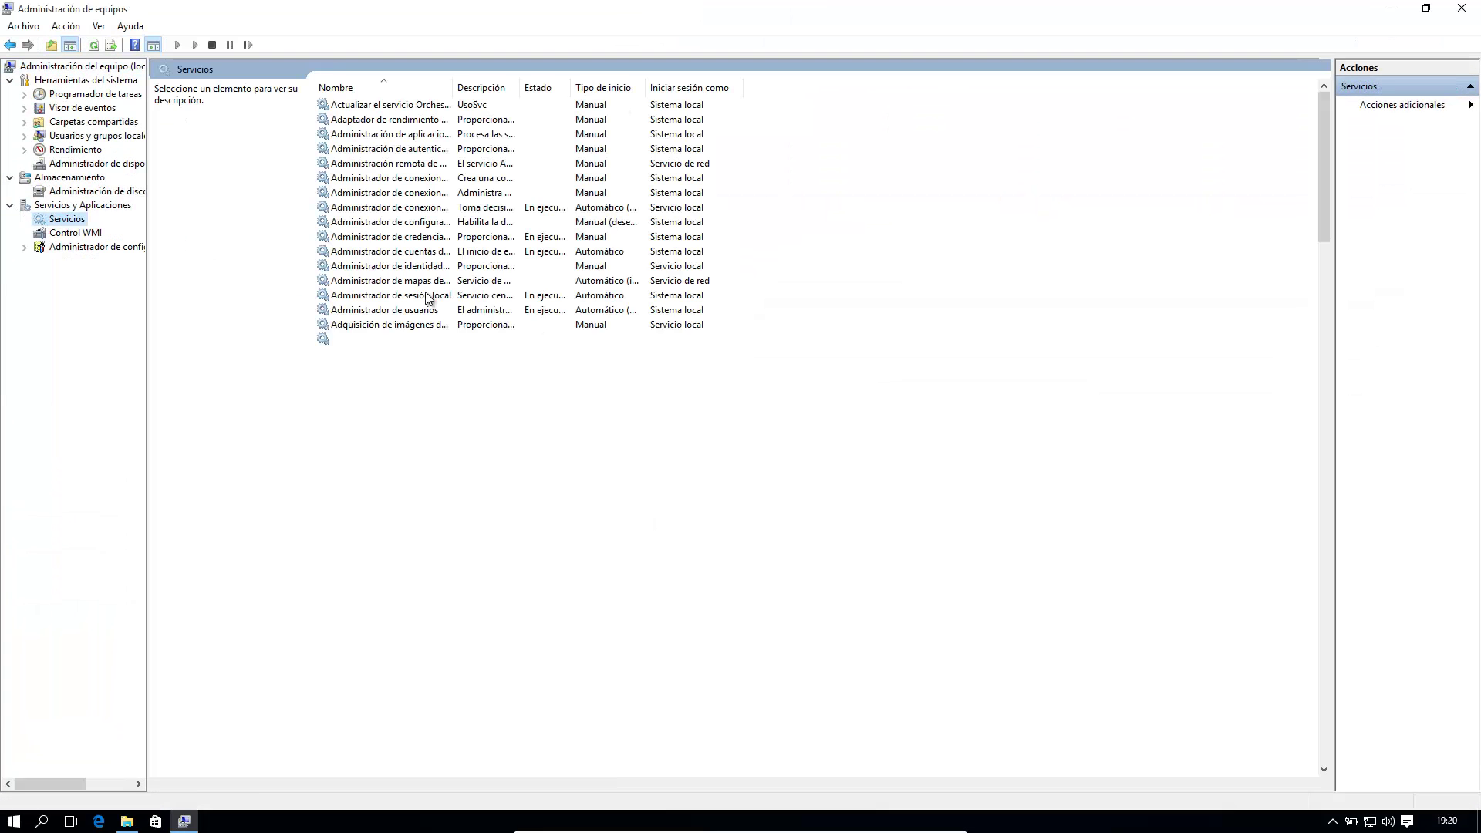
drag(460, 87, 714, 87)
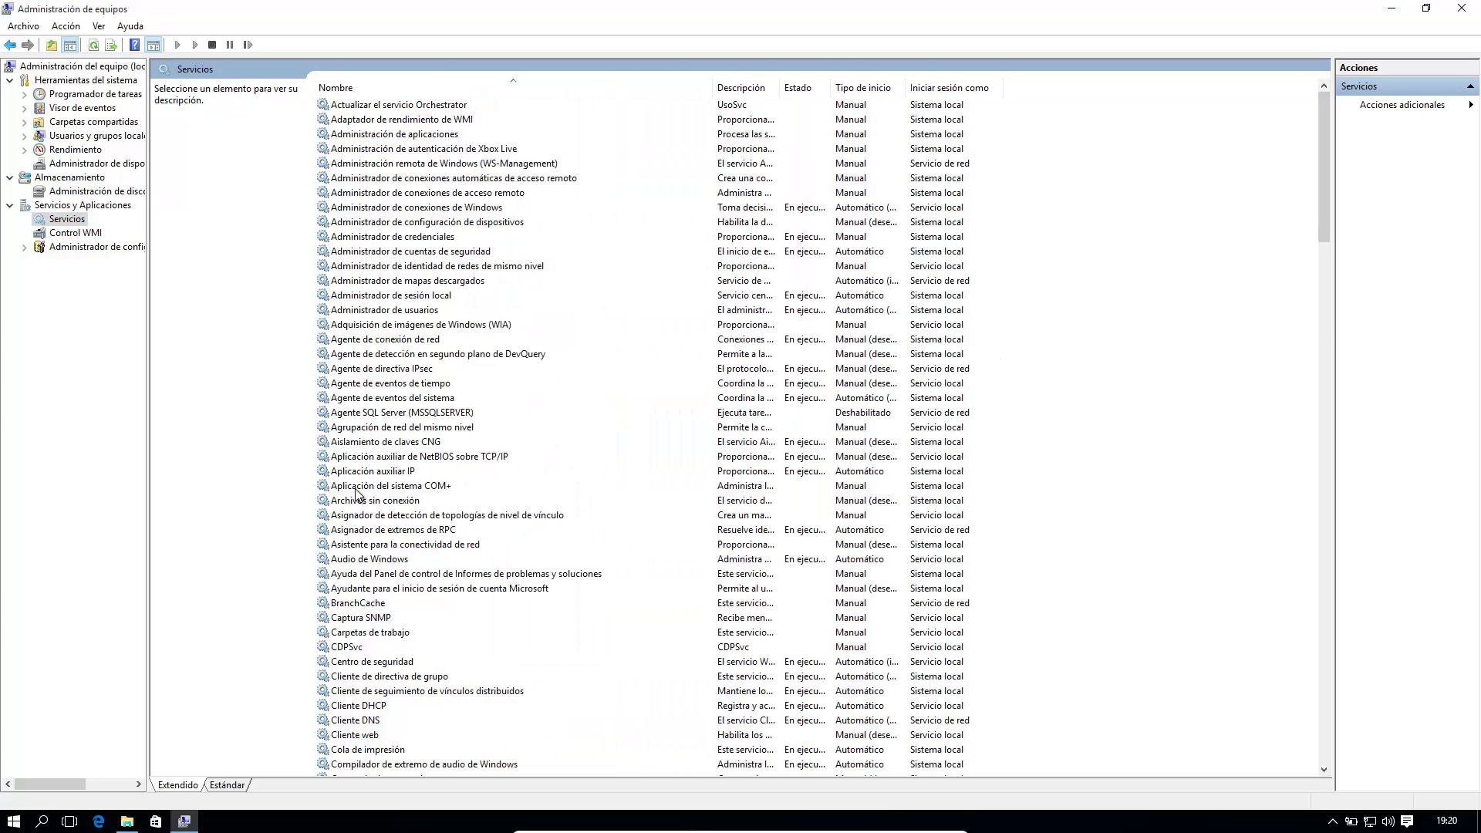
drag(1325, 201, 1372, 731)
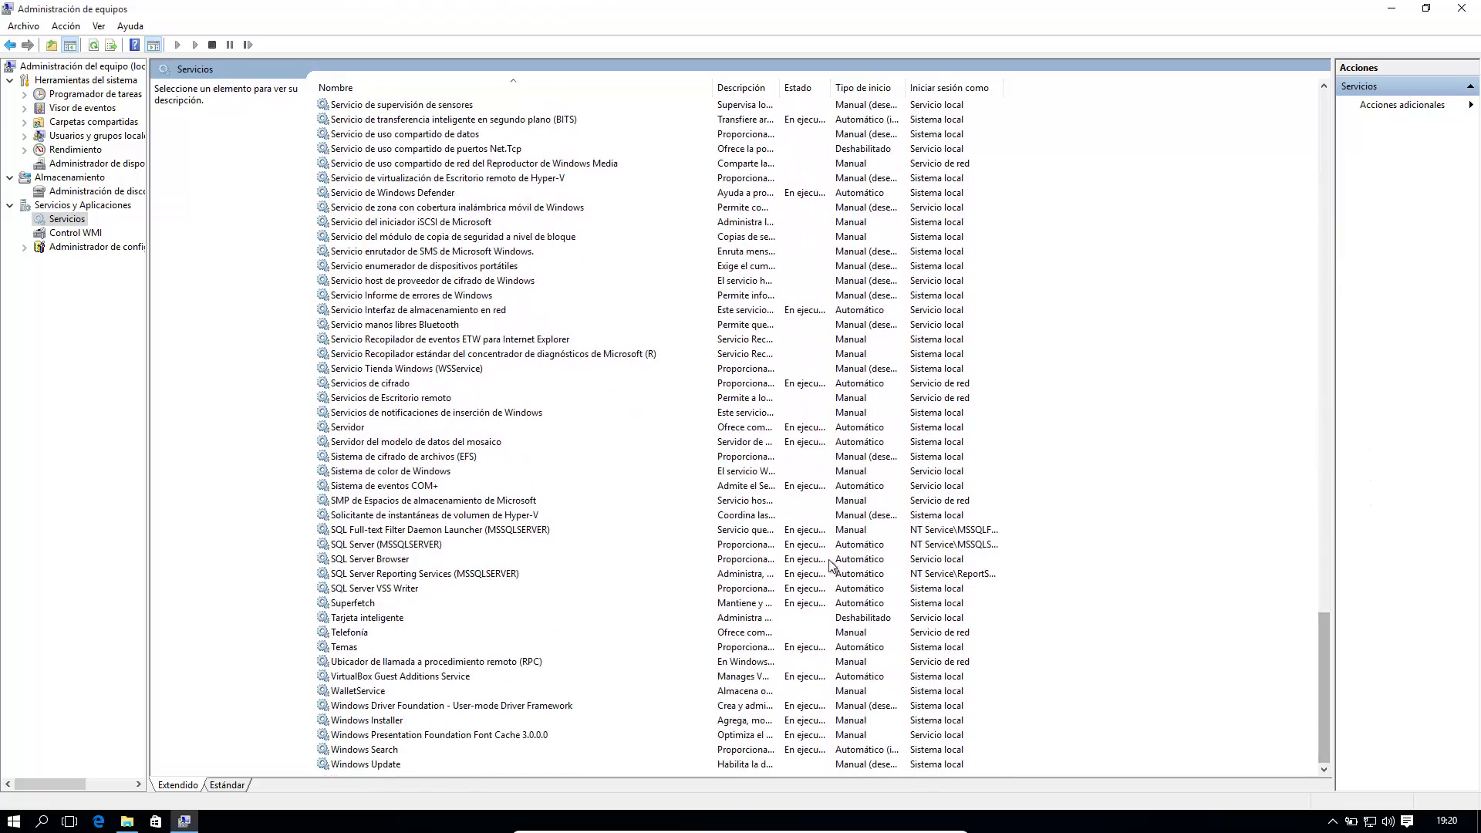
click(401, 547)
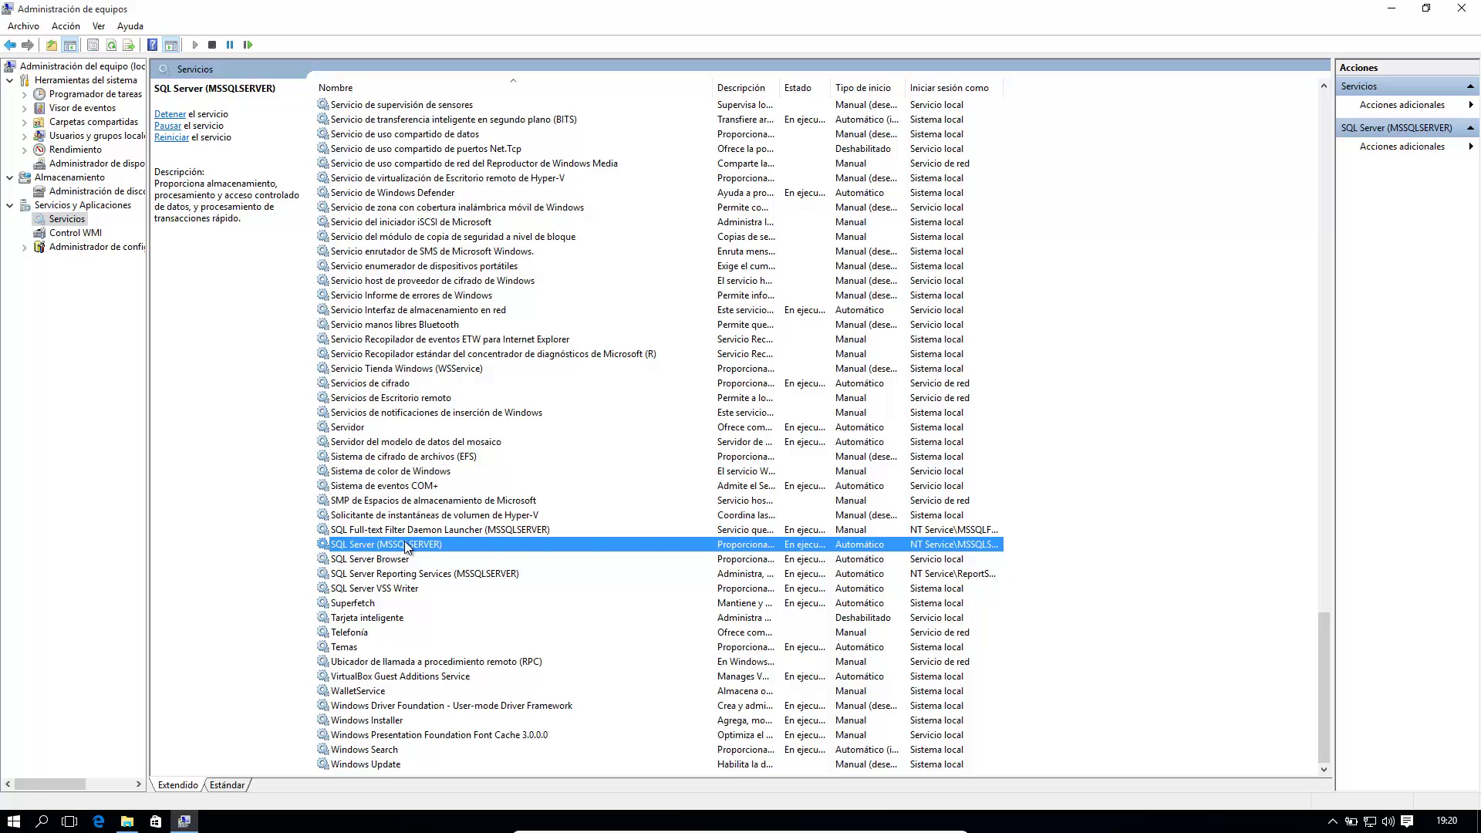
drag(832, 87, 923, 87)
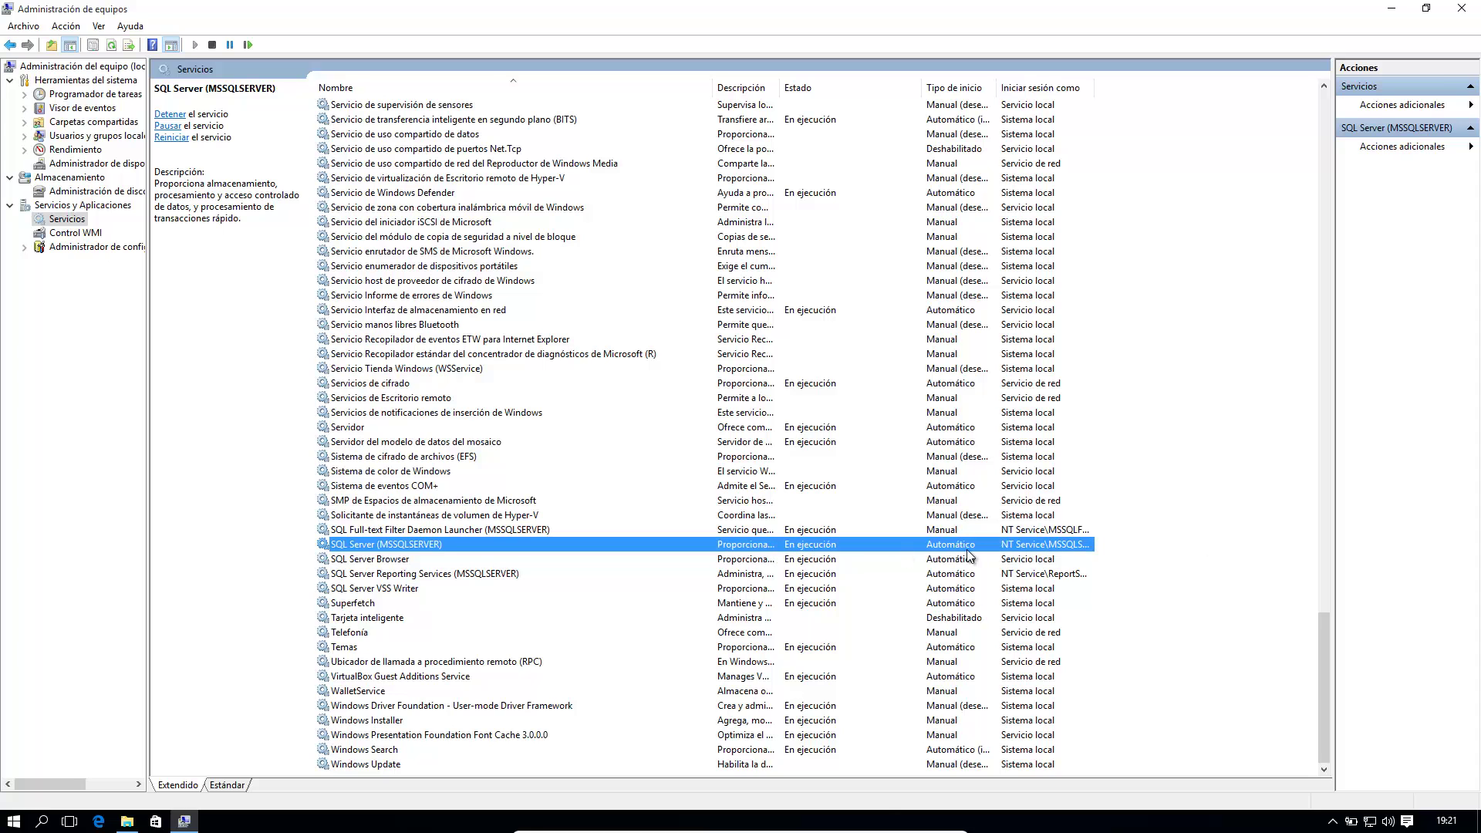
Step: Stop and restart SQL Server (MSSQLSERVER) from its properties, confirm with Aceptar, and close Computer Management
double_click(686, 544)
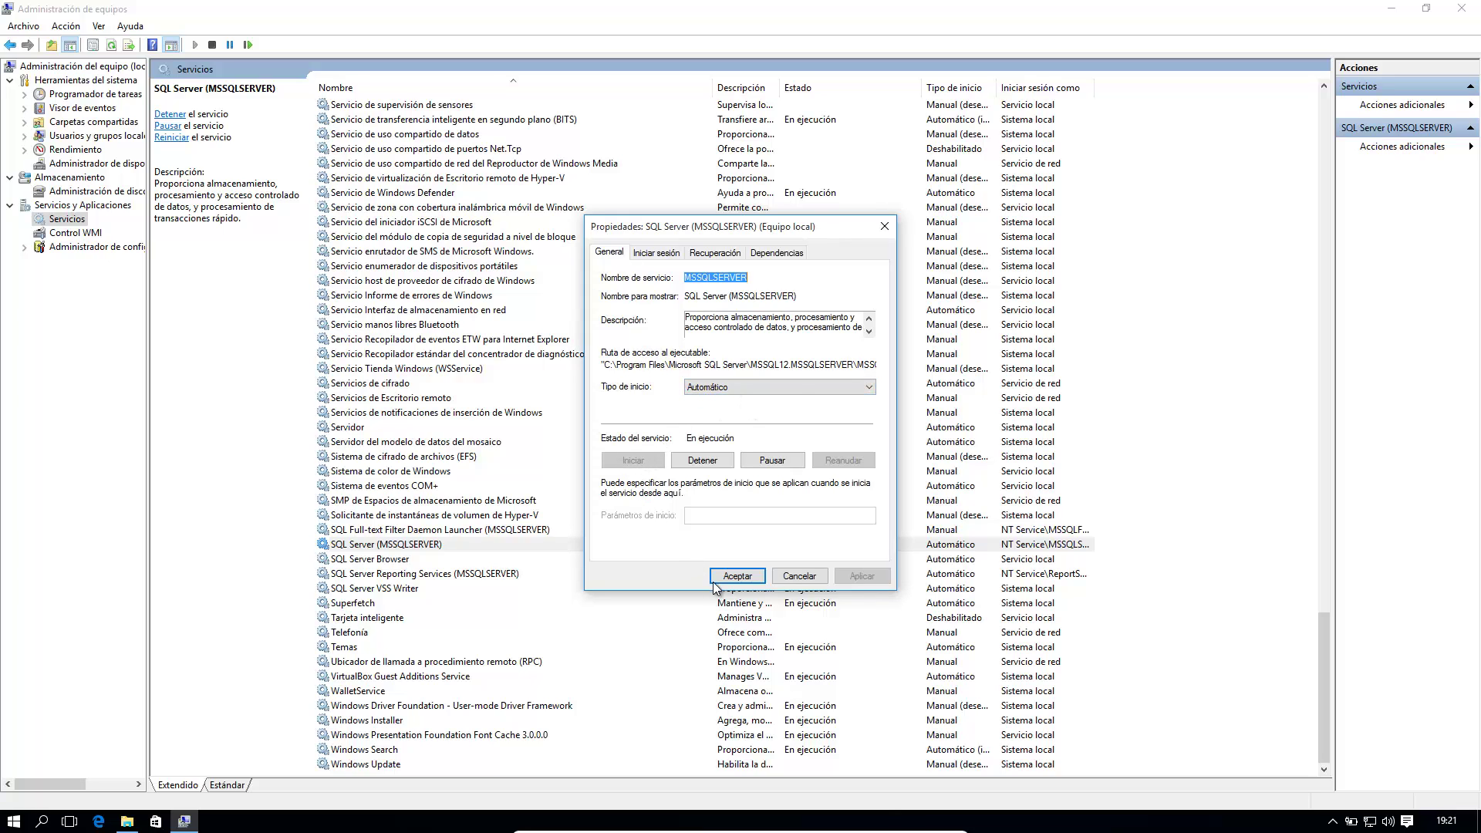
click(737, 576)
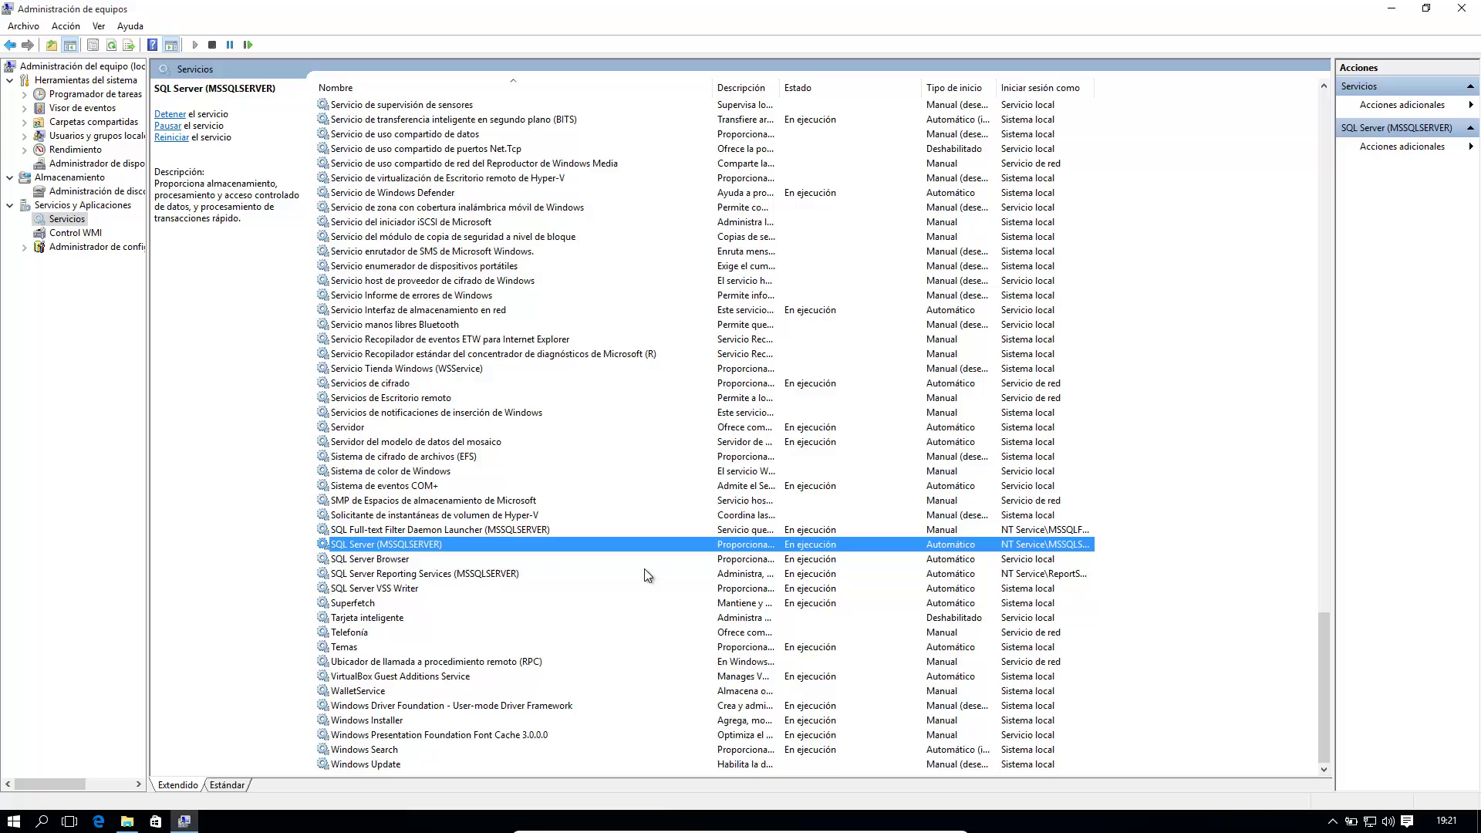
double_click(549, 545)
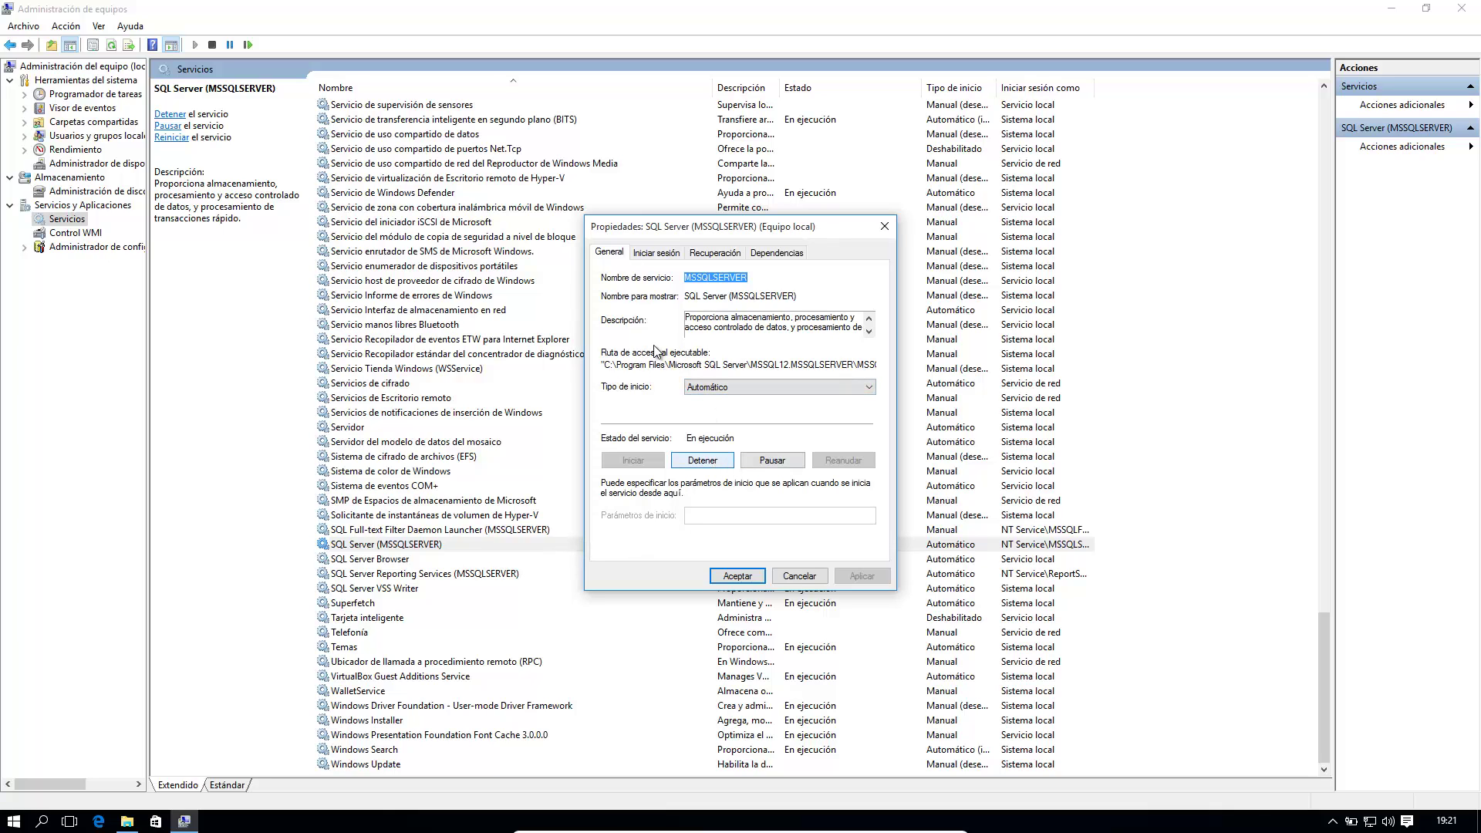
click(703, 460)
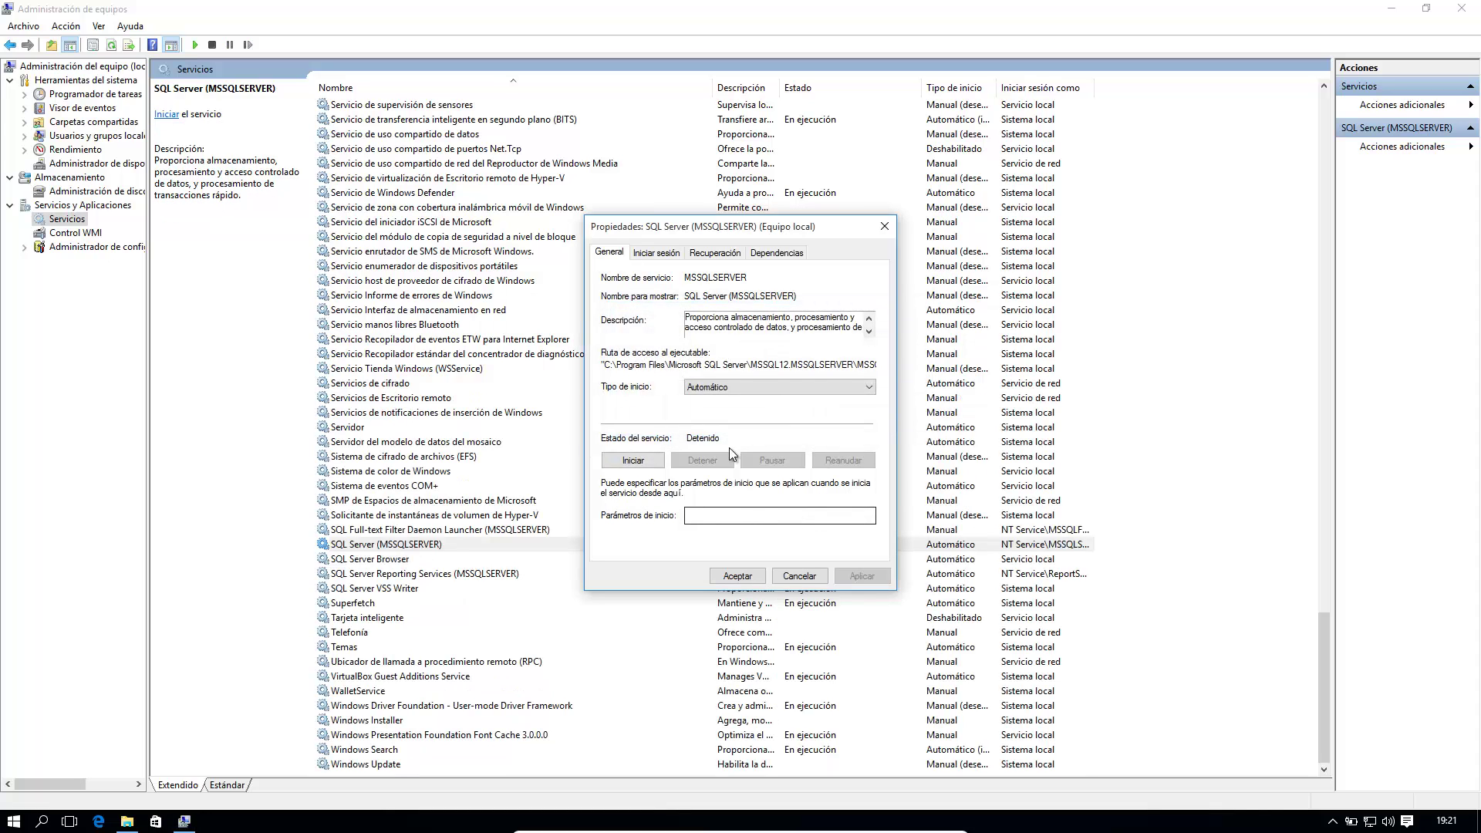
click(655, 463)
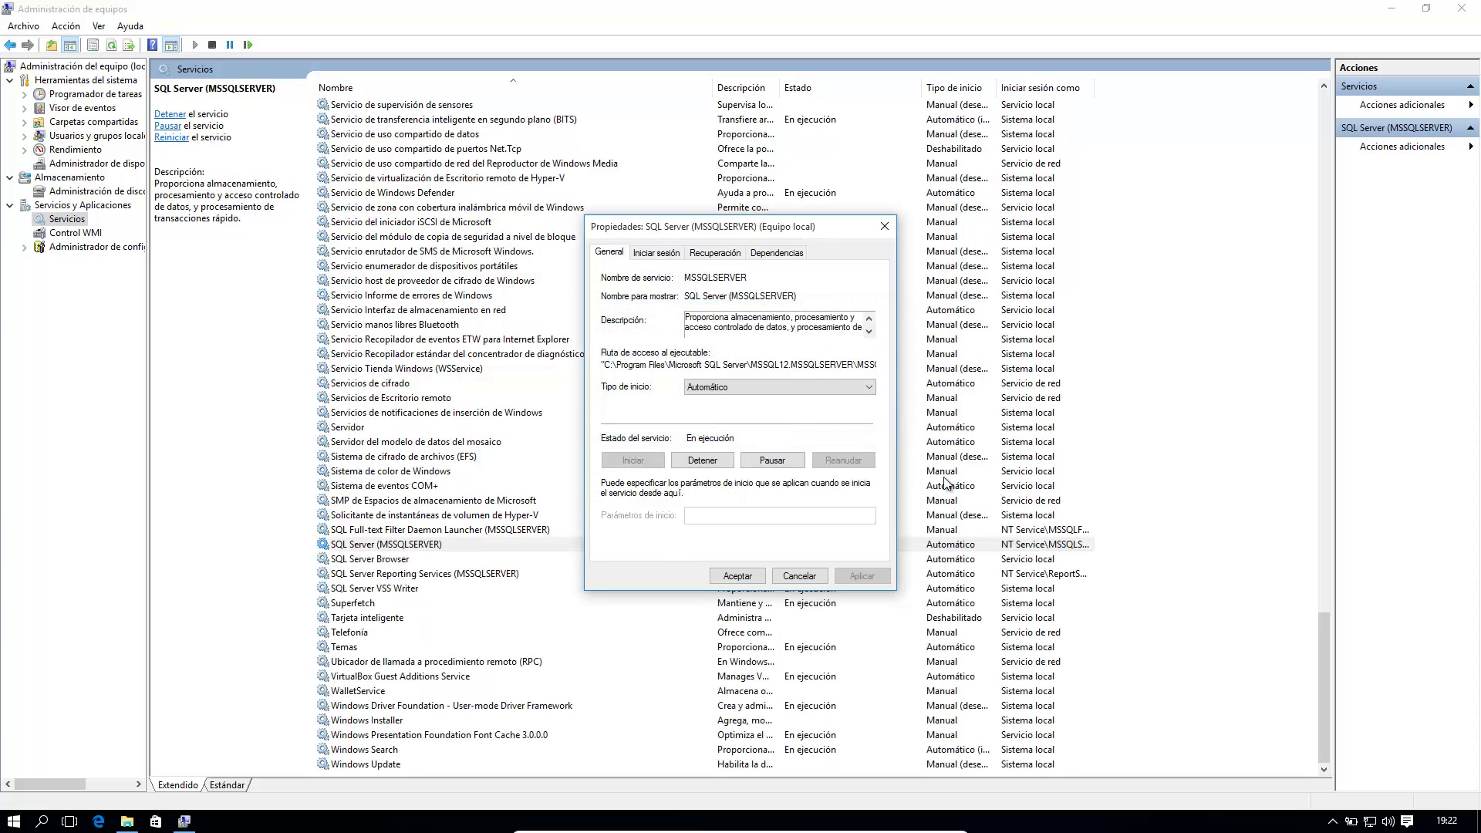
click(737, 576)
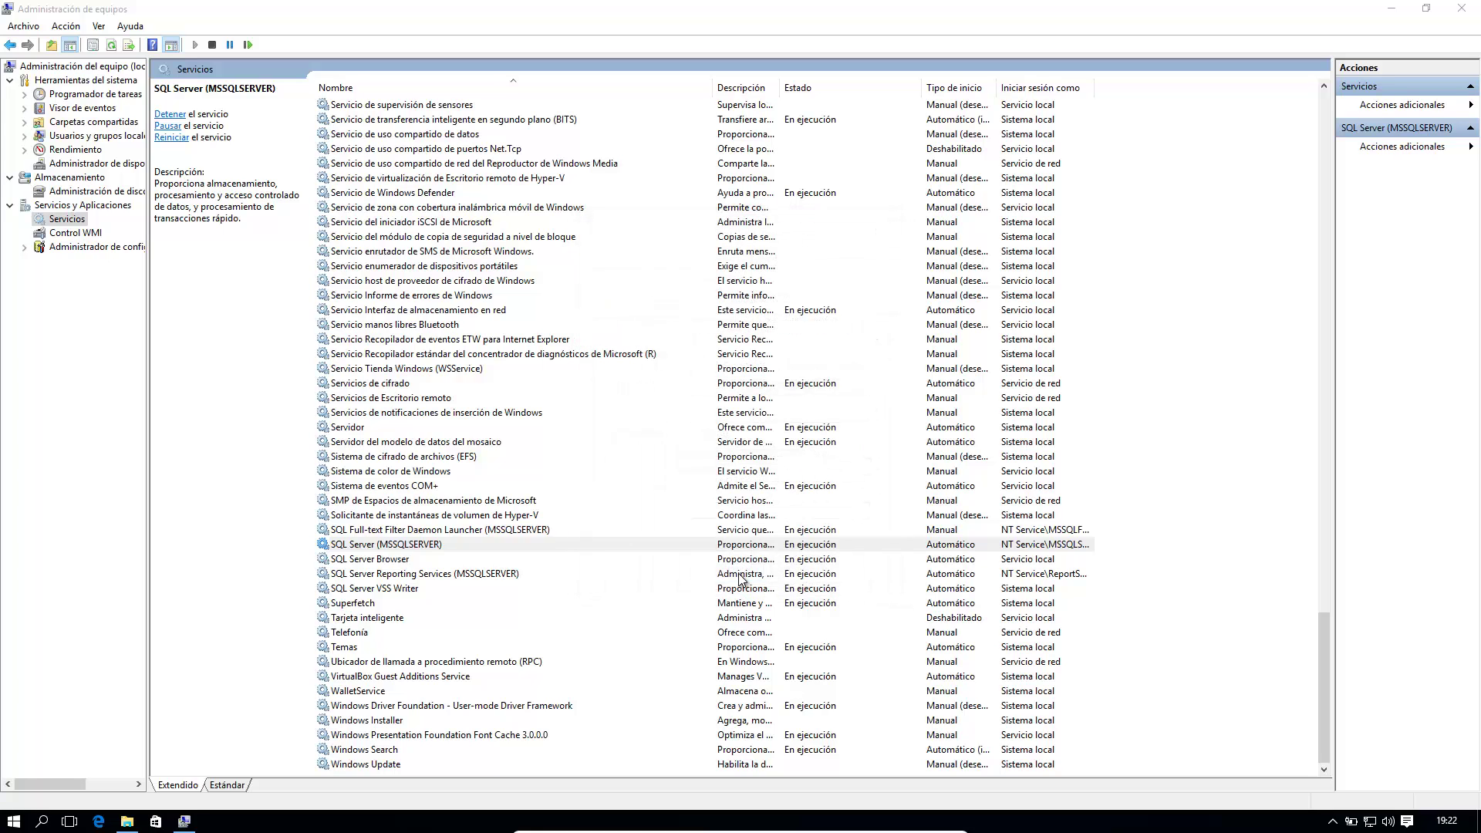
click(1454, 13)
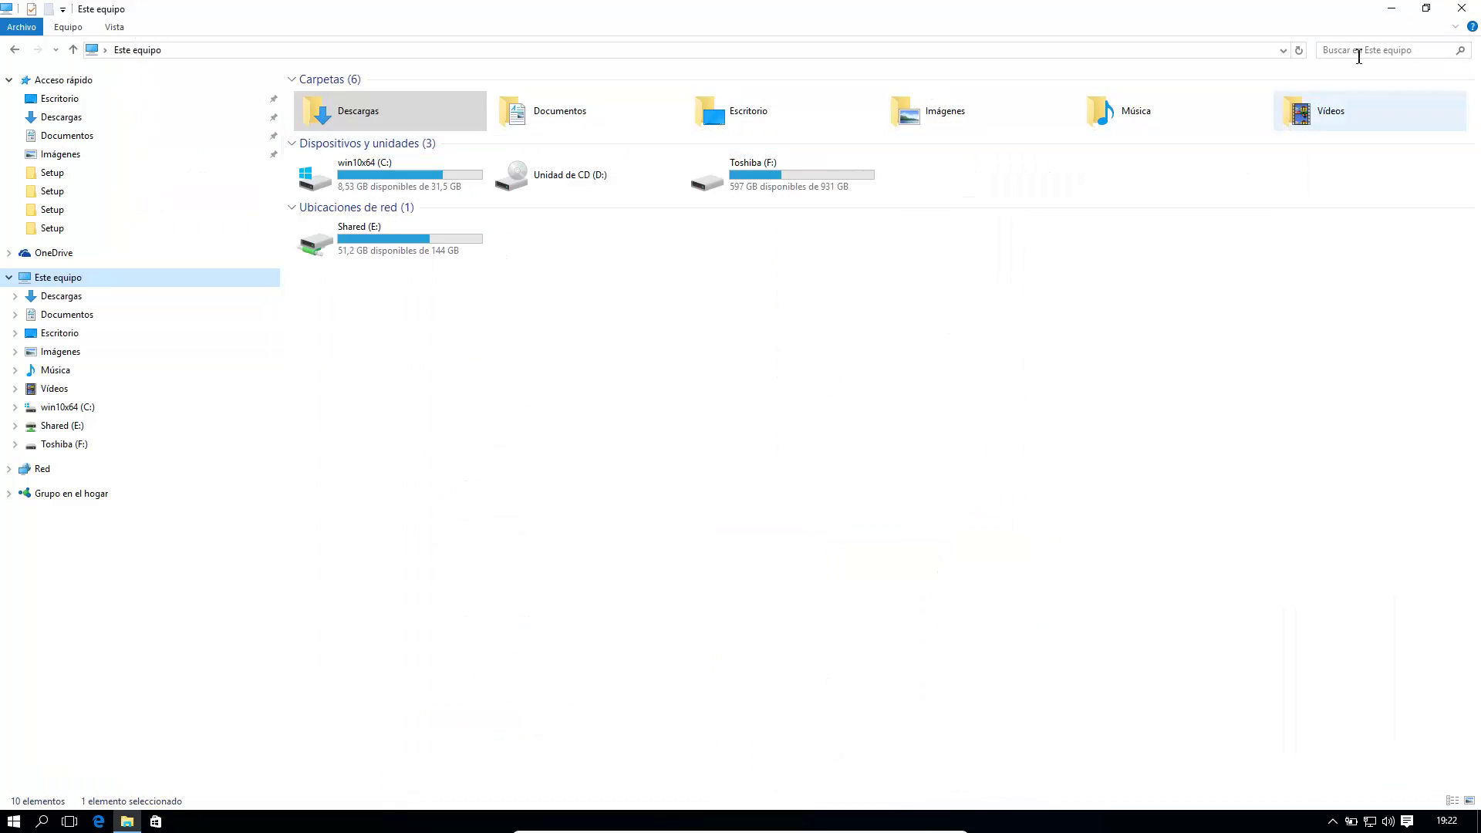
Step: Close Explorer and run SQL Server 2014 Management Studio as administrator from Start, approving UAC
click(1461, 9)
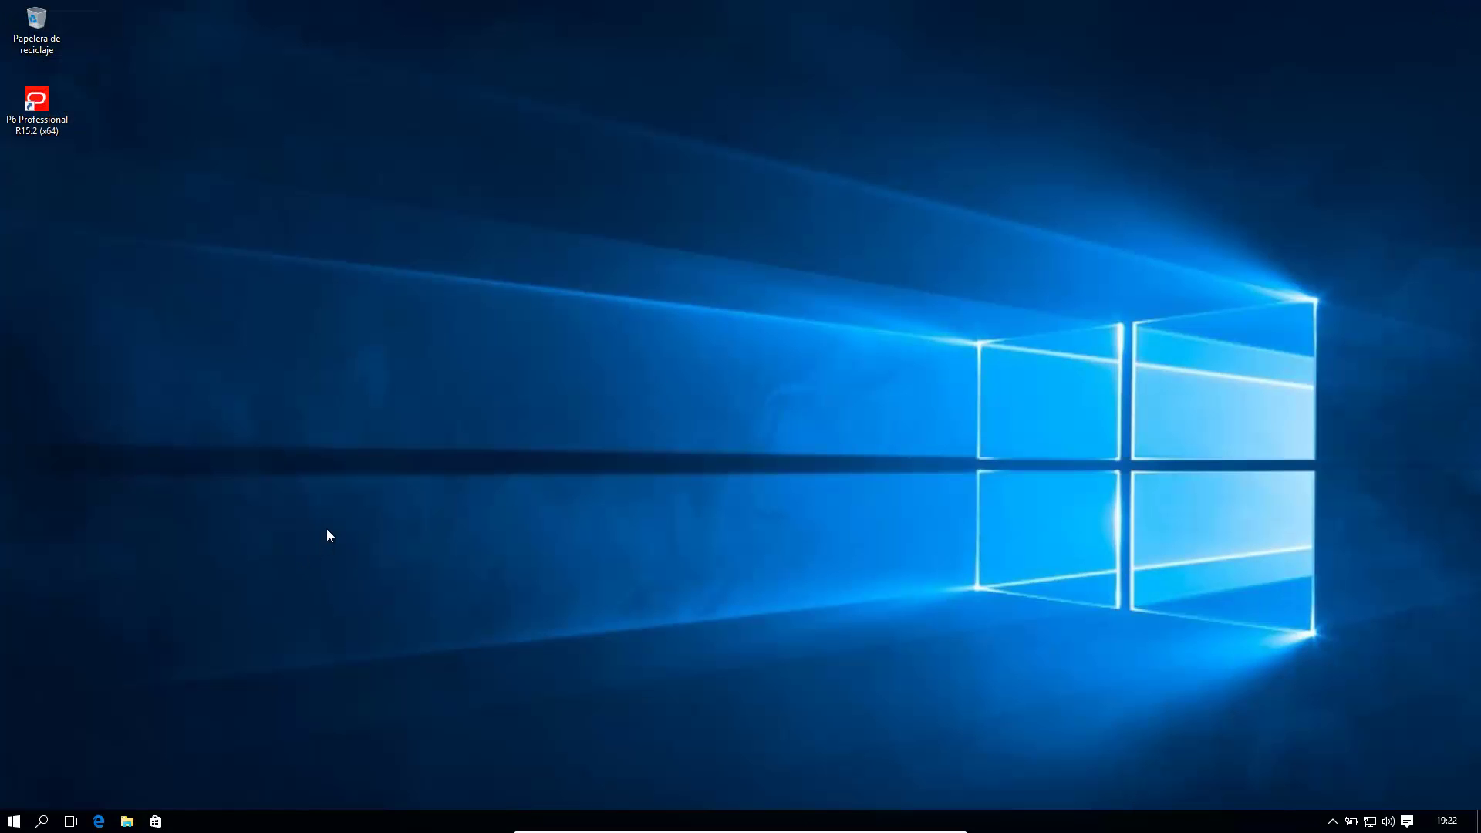
click(11, 822)
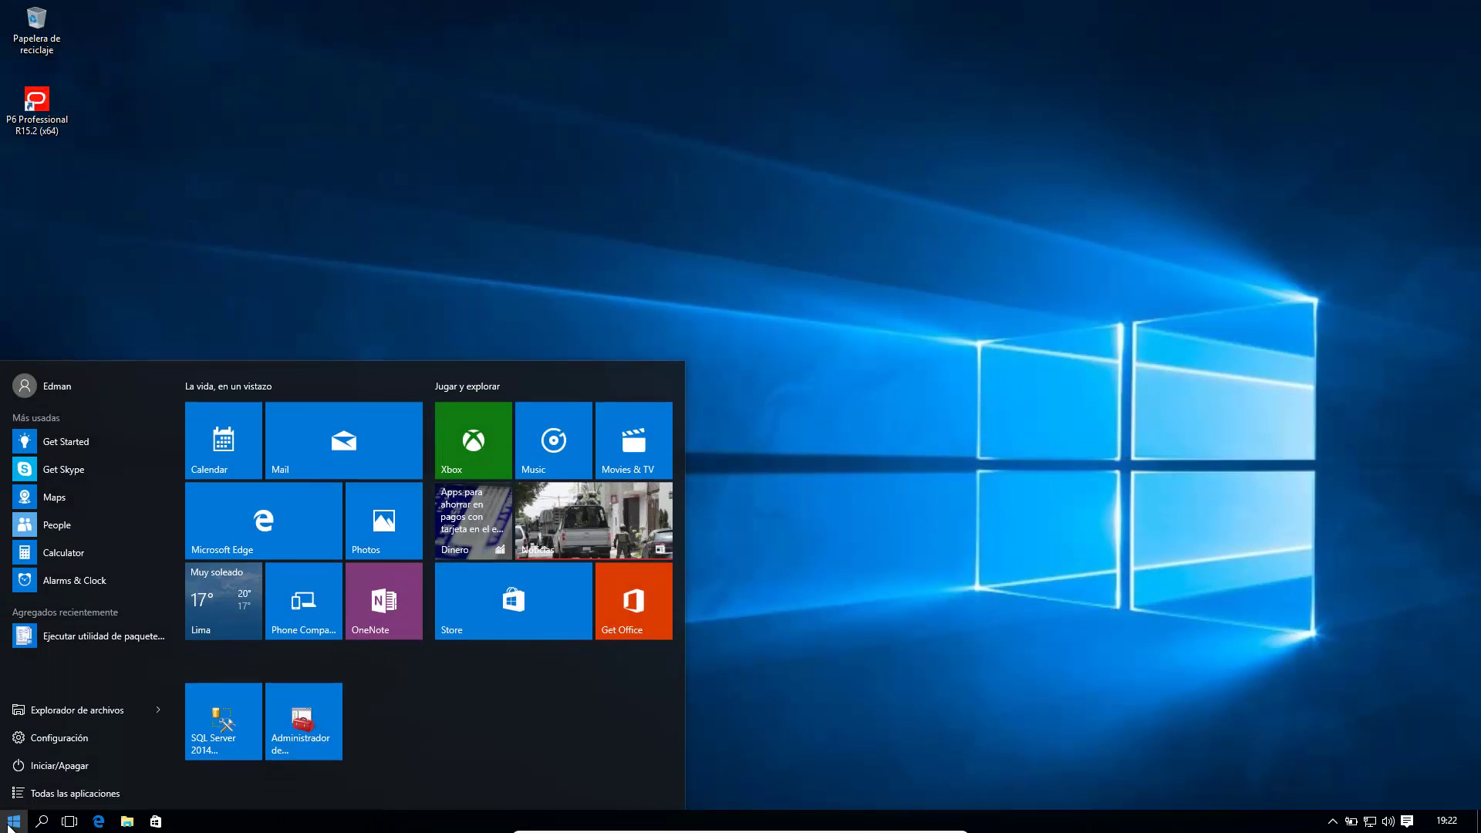
right_click(208, 728)
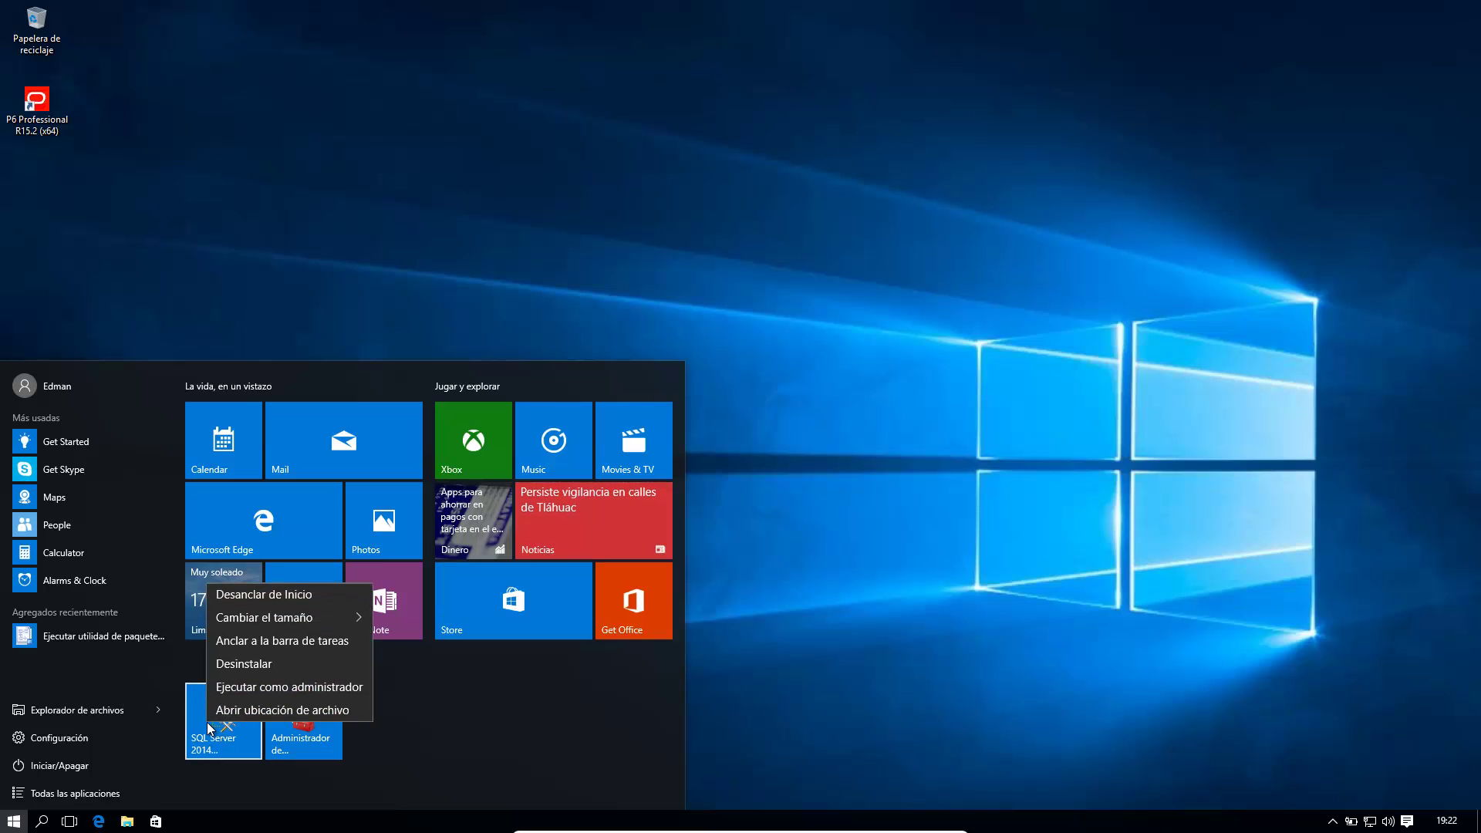
click(296, 686)
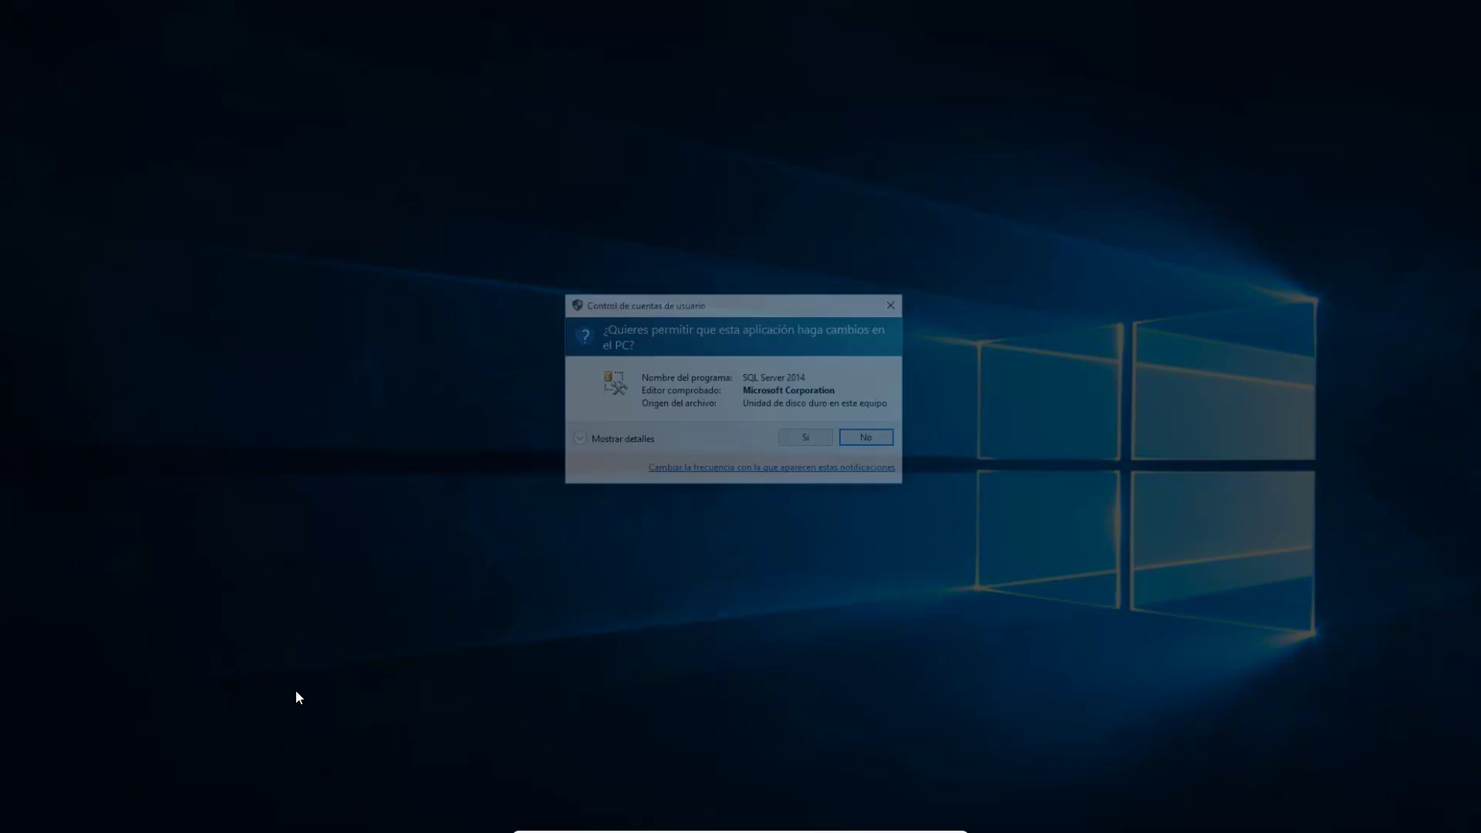
click(805, 437)
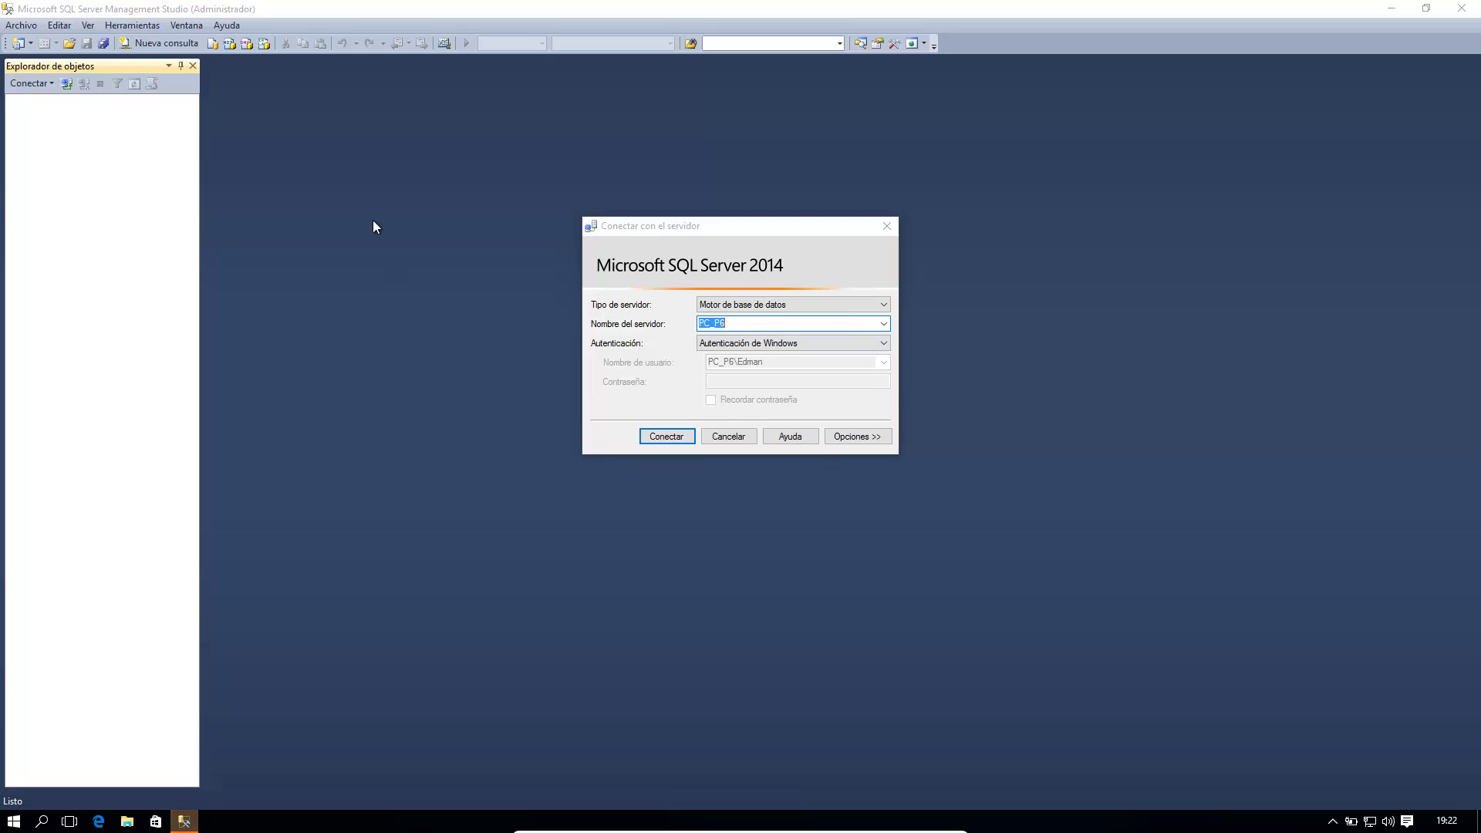
Step: Connect to PC_P6, inspect Bases de datos in Object Explorer Details, then disconnect
click(662, 437)
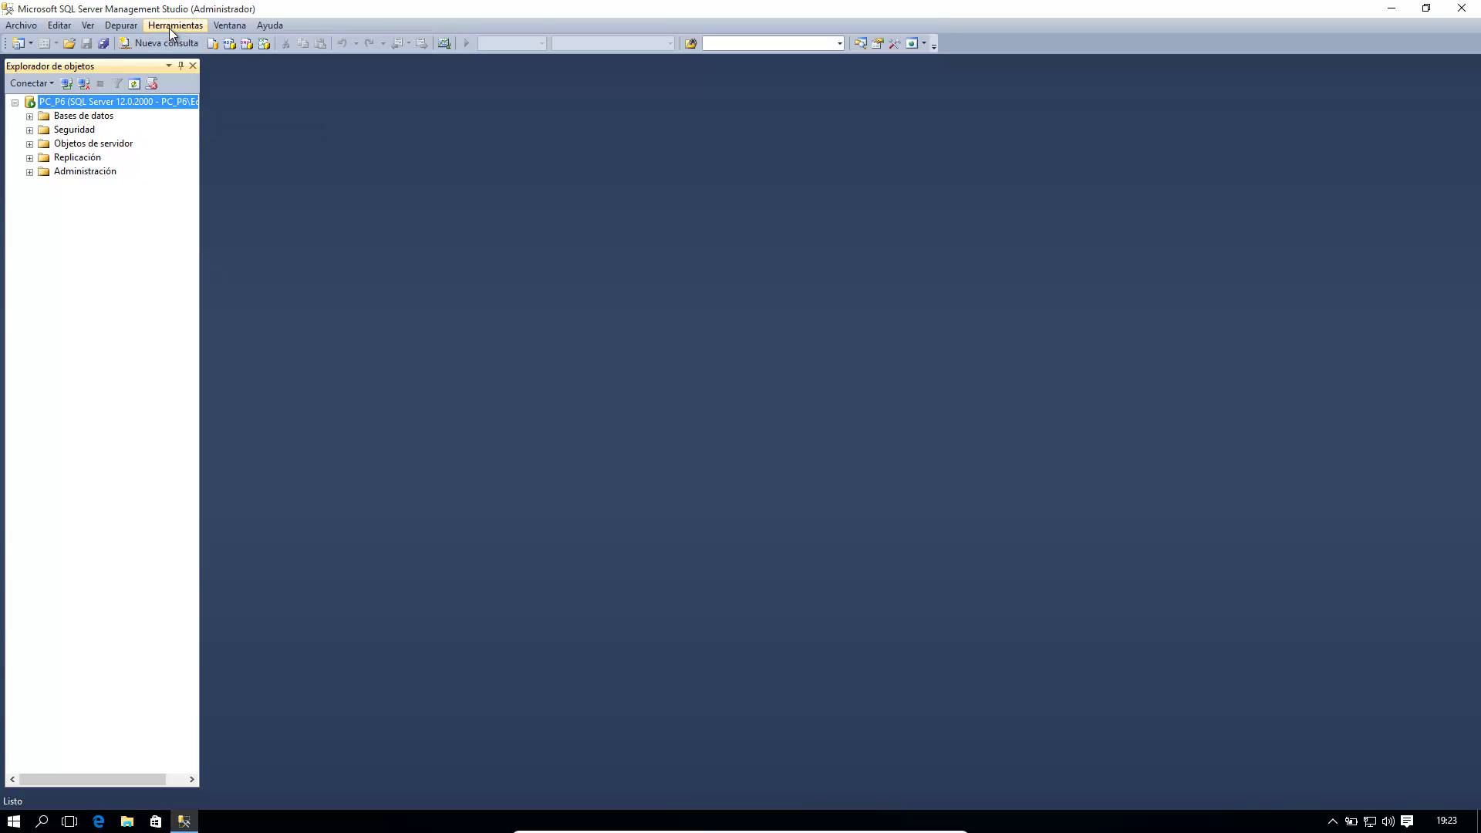
click(94, 28)
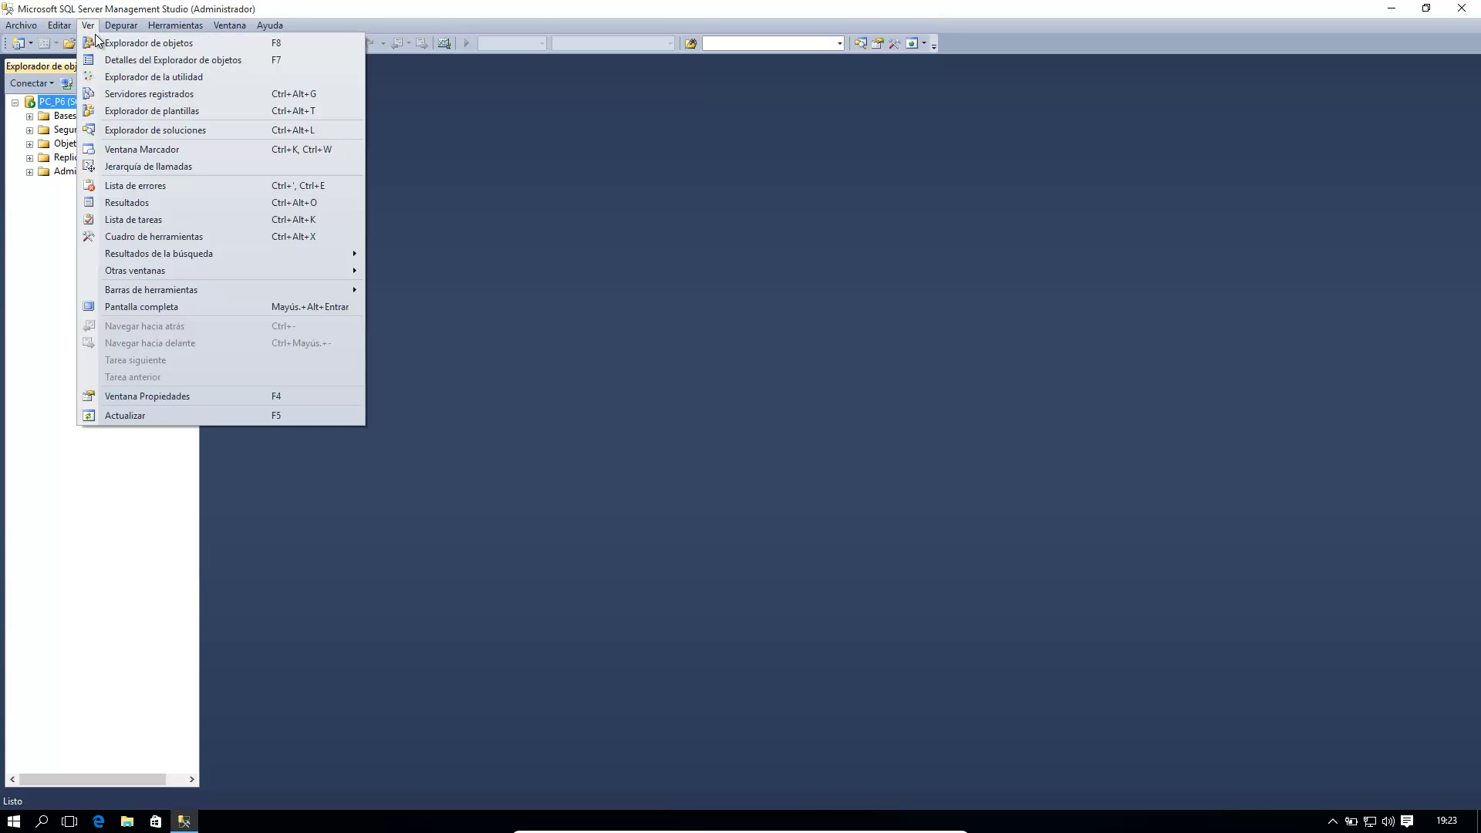
click(185, 68)
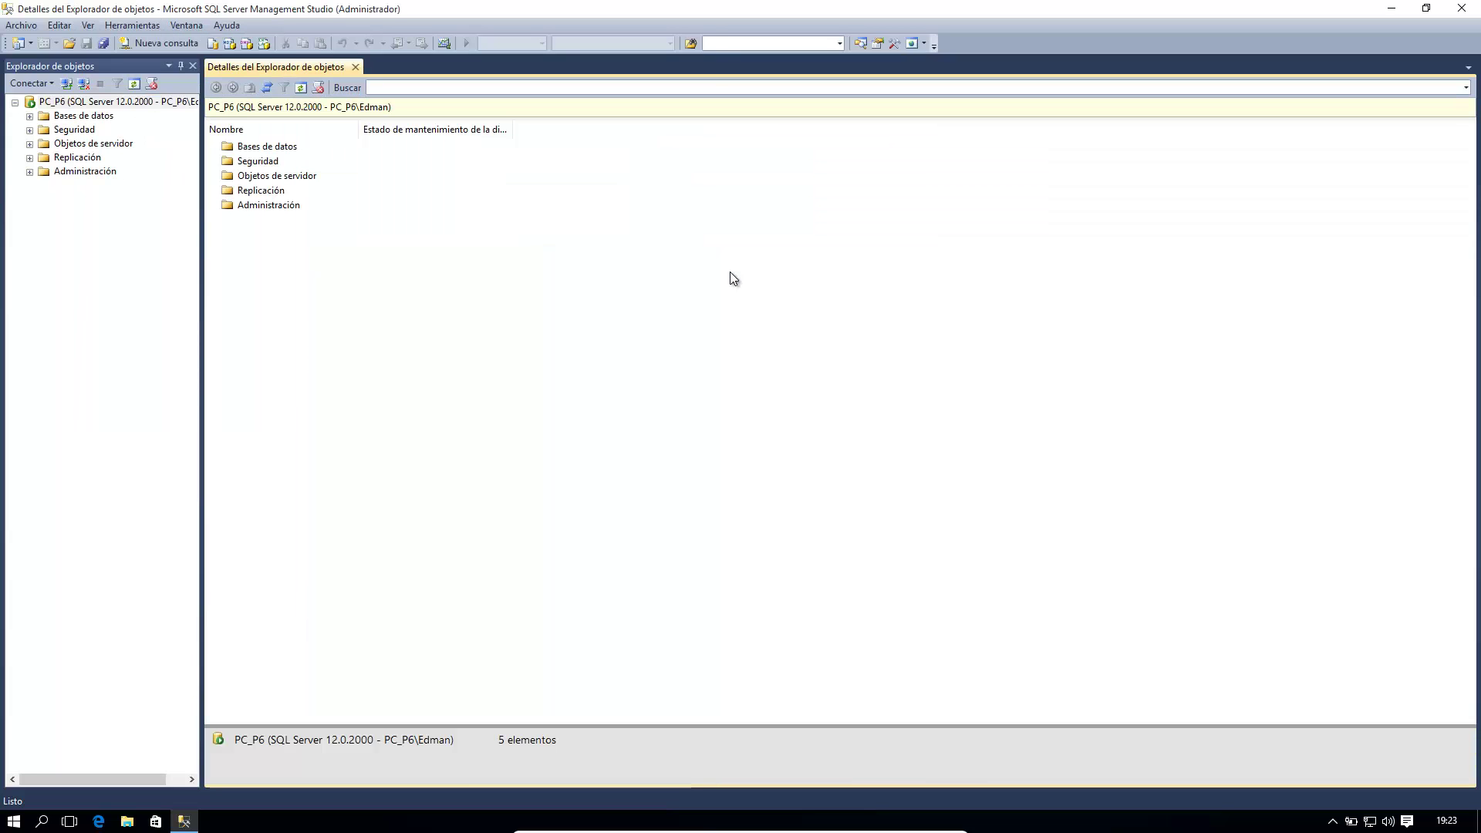
click(80, 117)
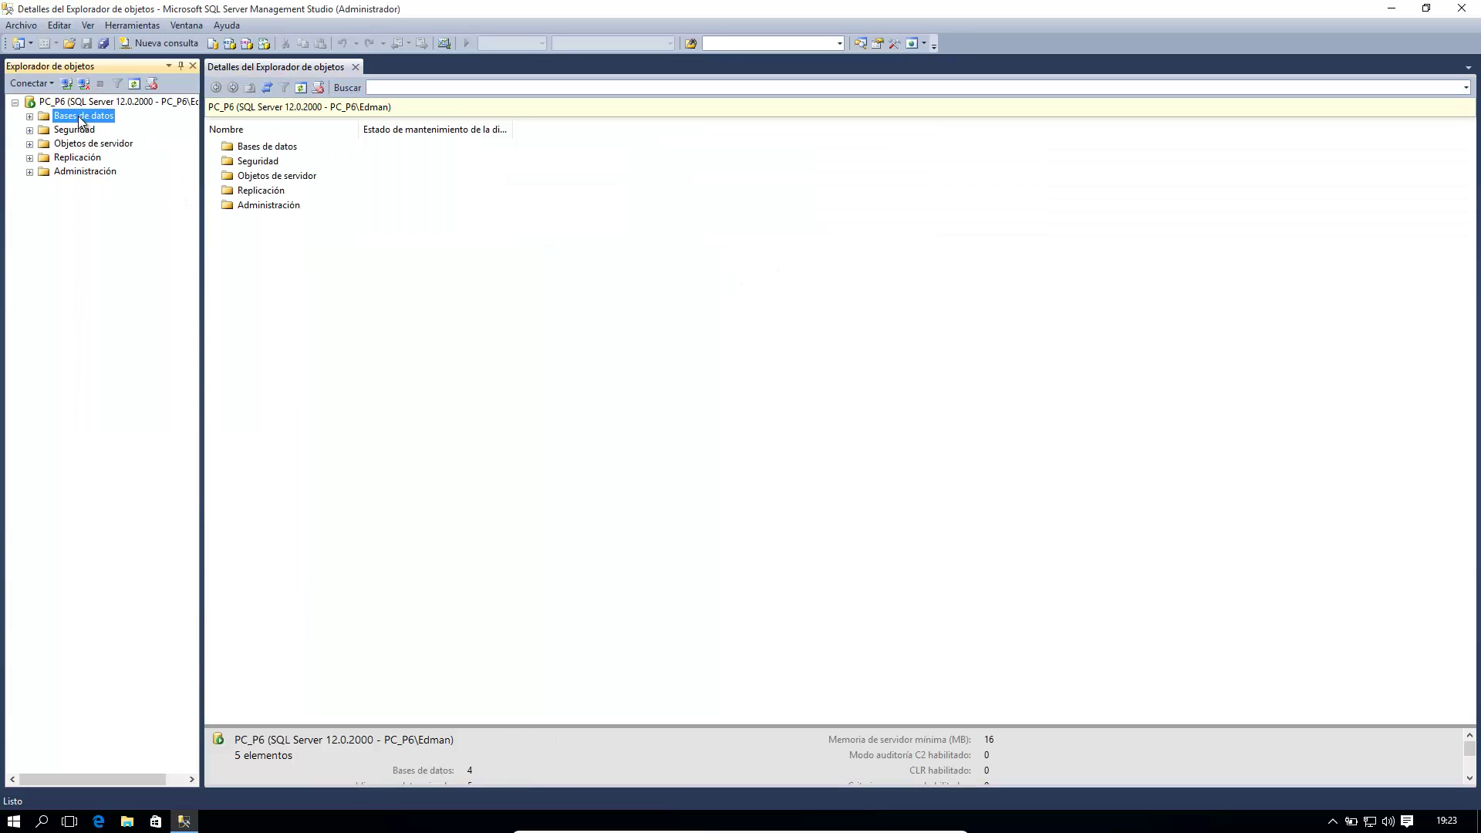
double_click(81, 117)
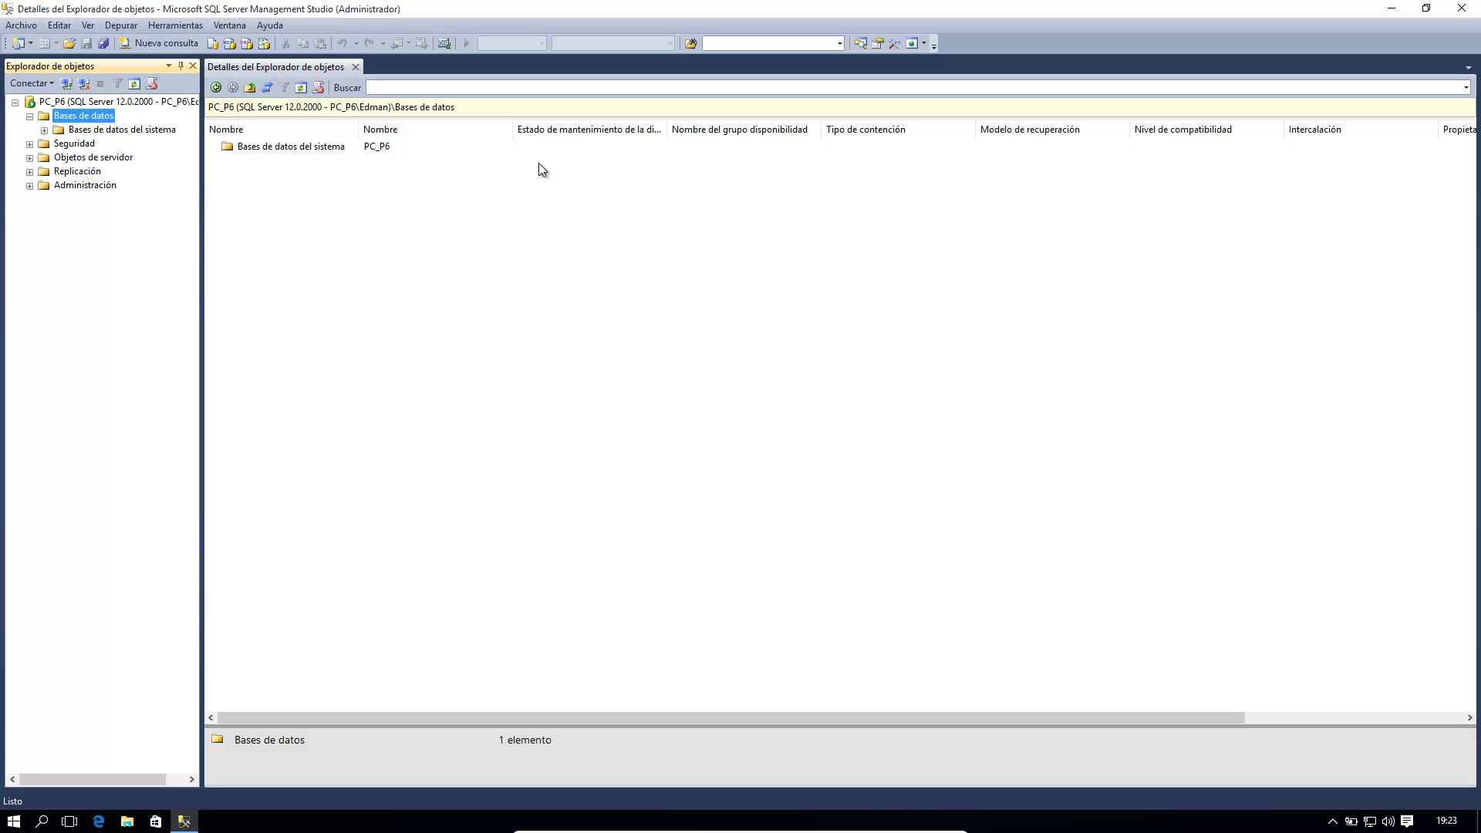
click(83, 88)
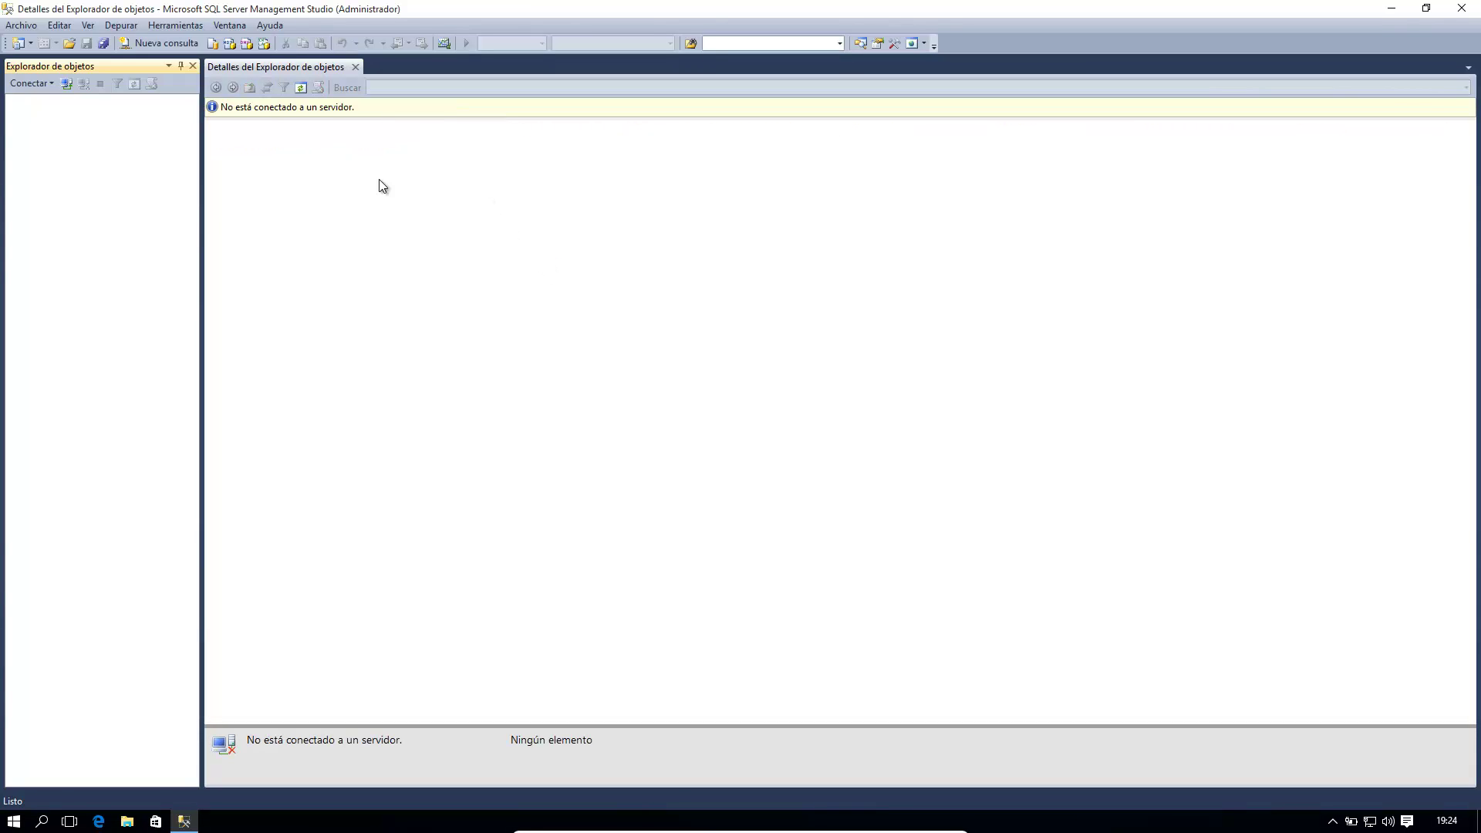
Step: Reconnect to PC_P6 using Autenticación de SQL Server with login sa and its password
click(68, 84)
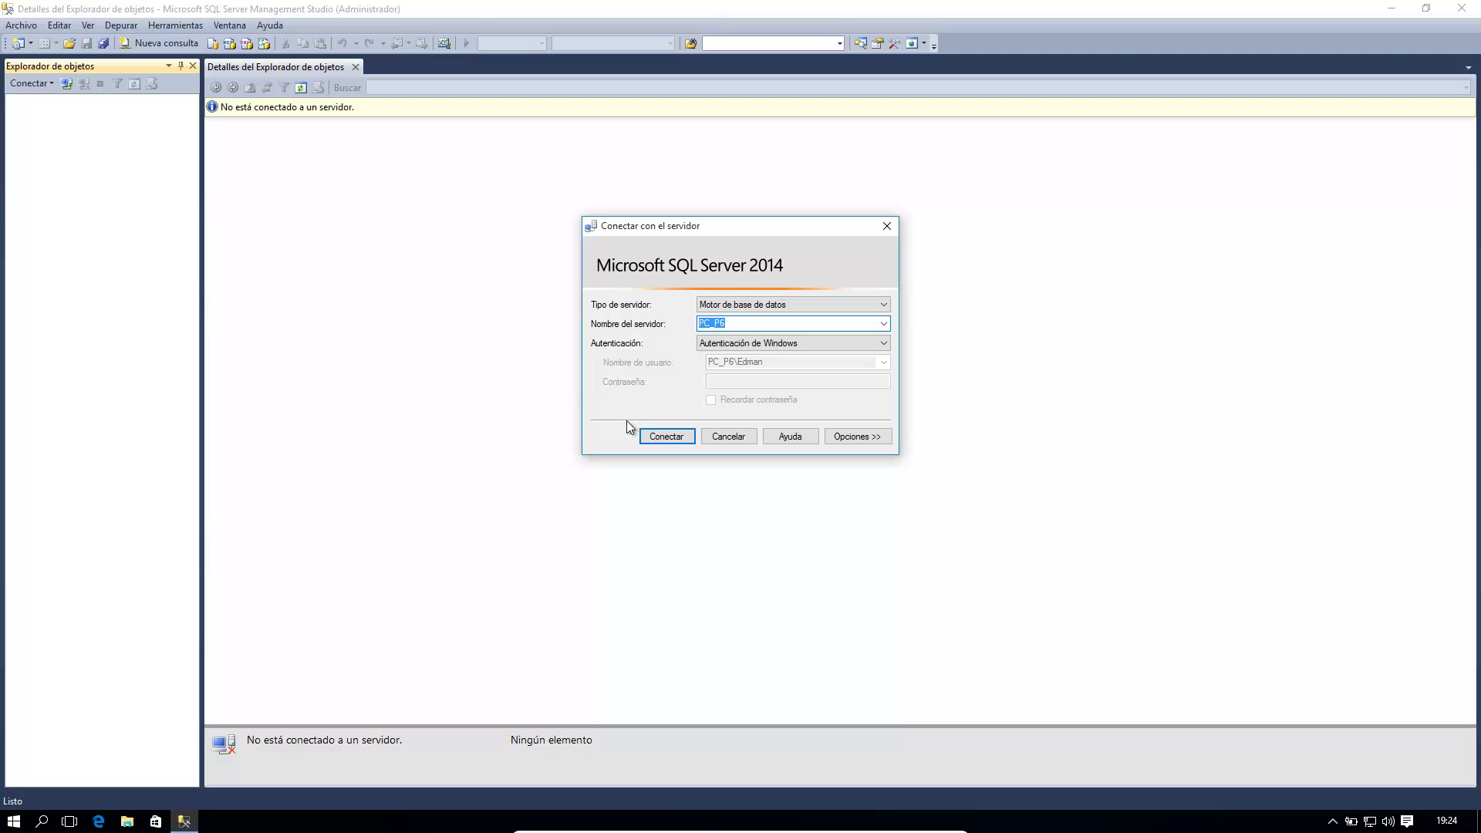
click(825, 339)
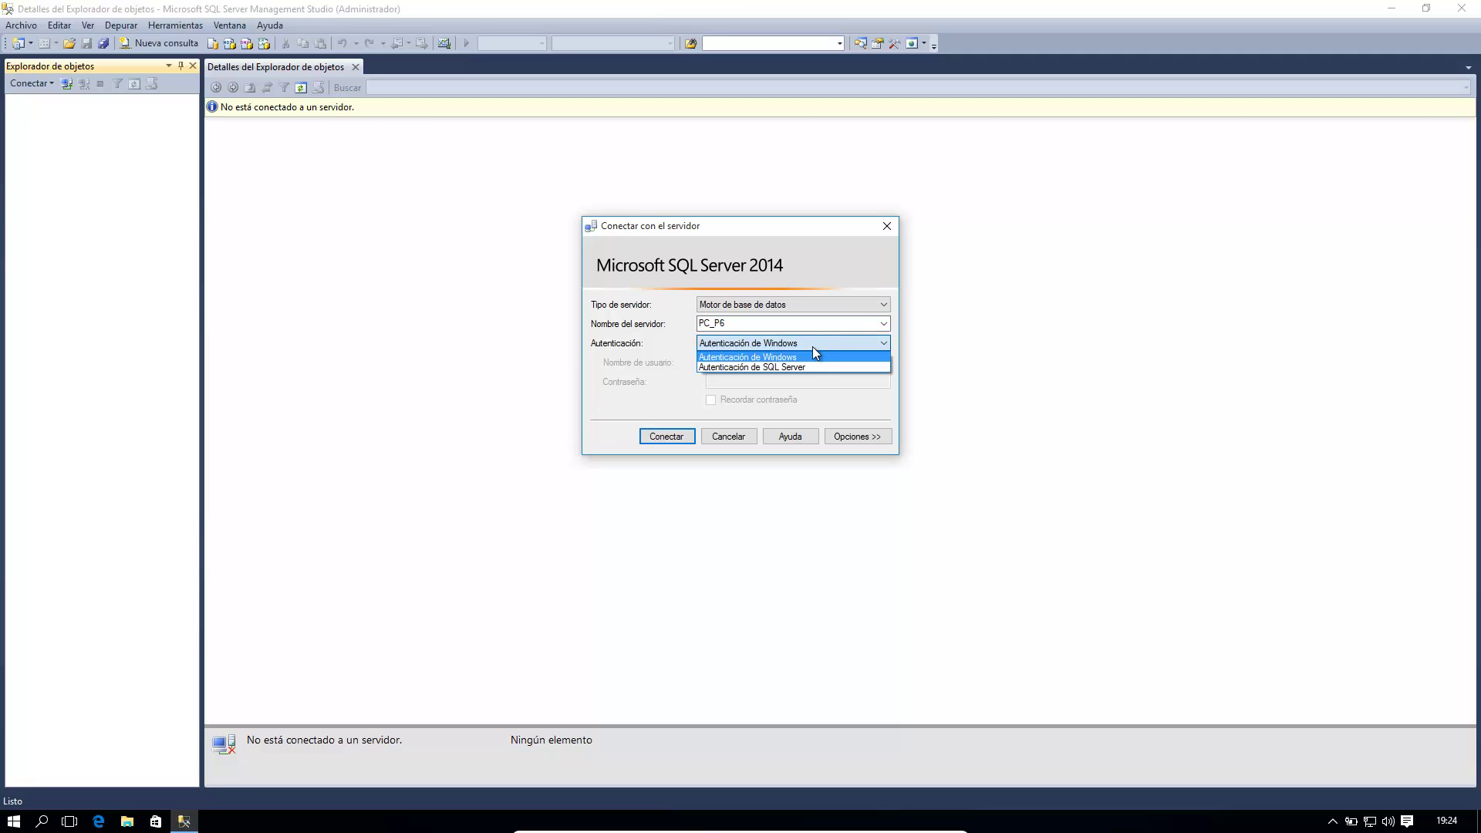
click(791, 368)
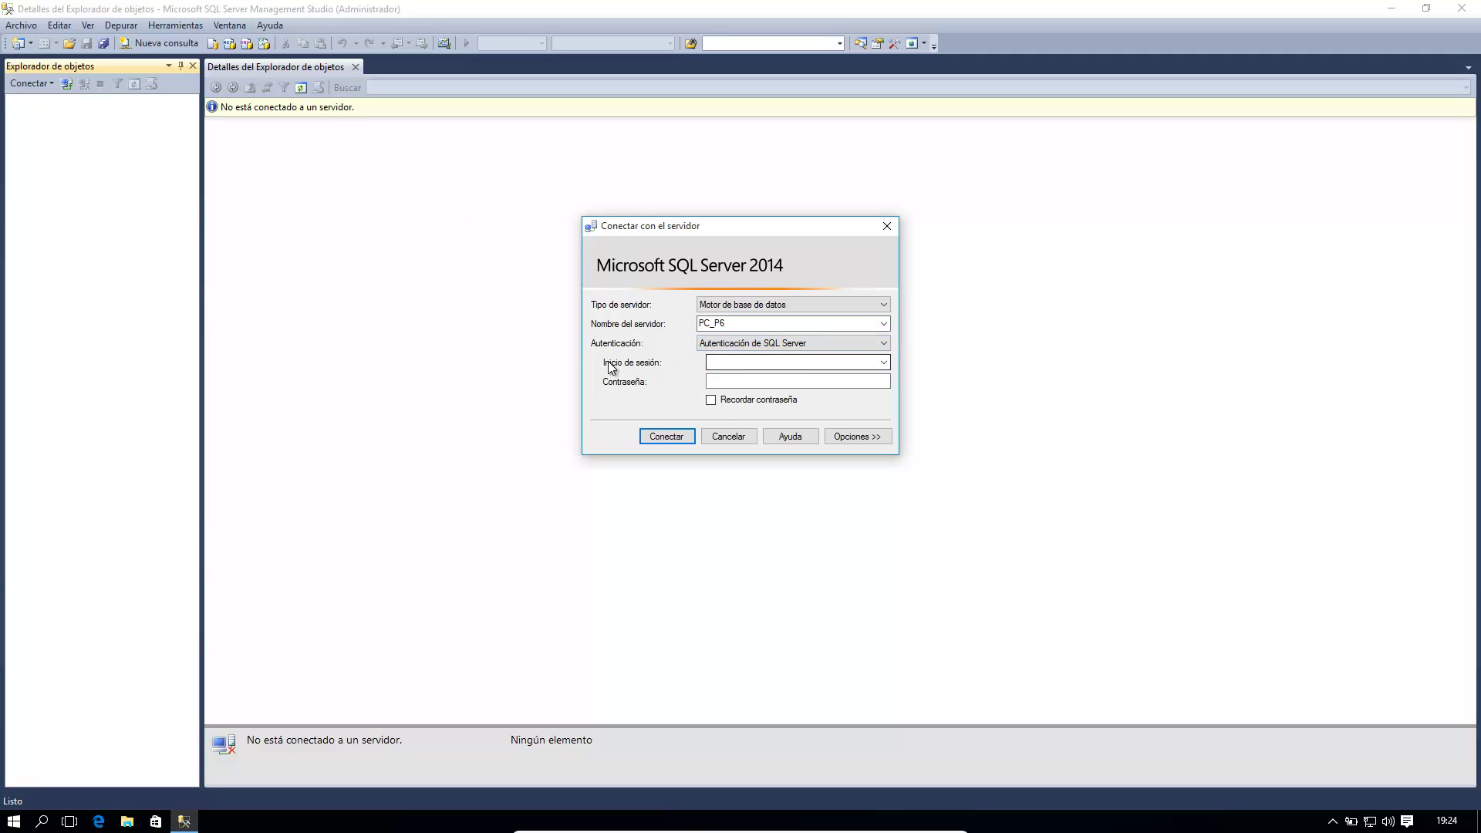
click(740, 364)
text(sa)
click(742, 381)
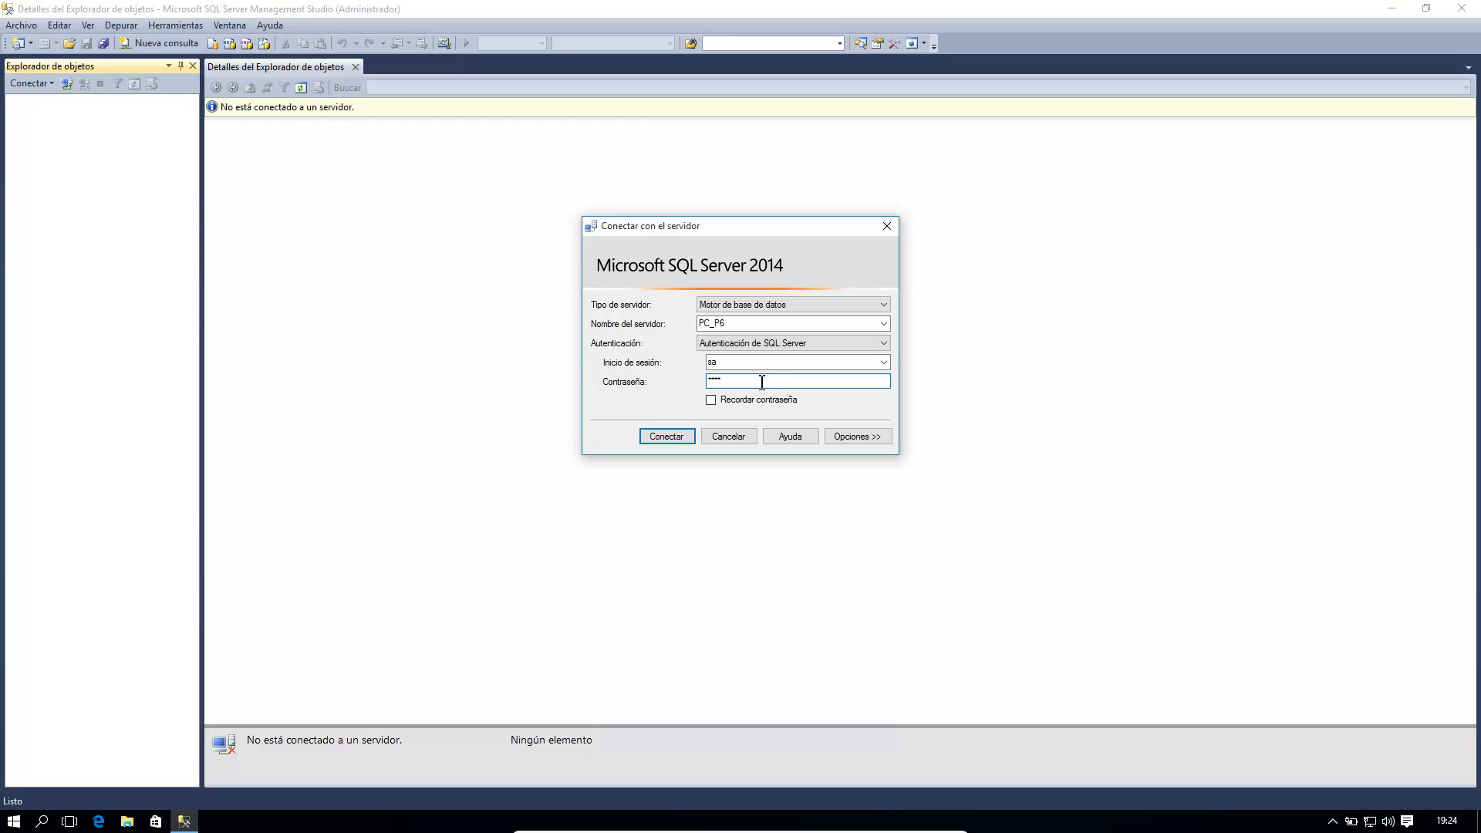
click(667, 436)
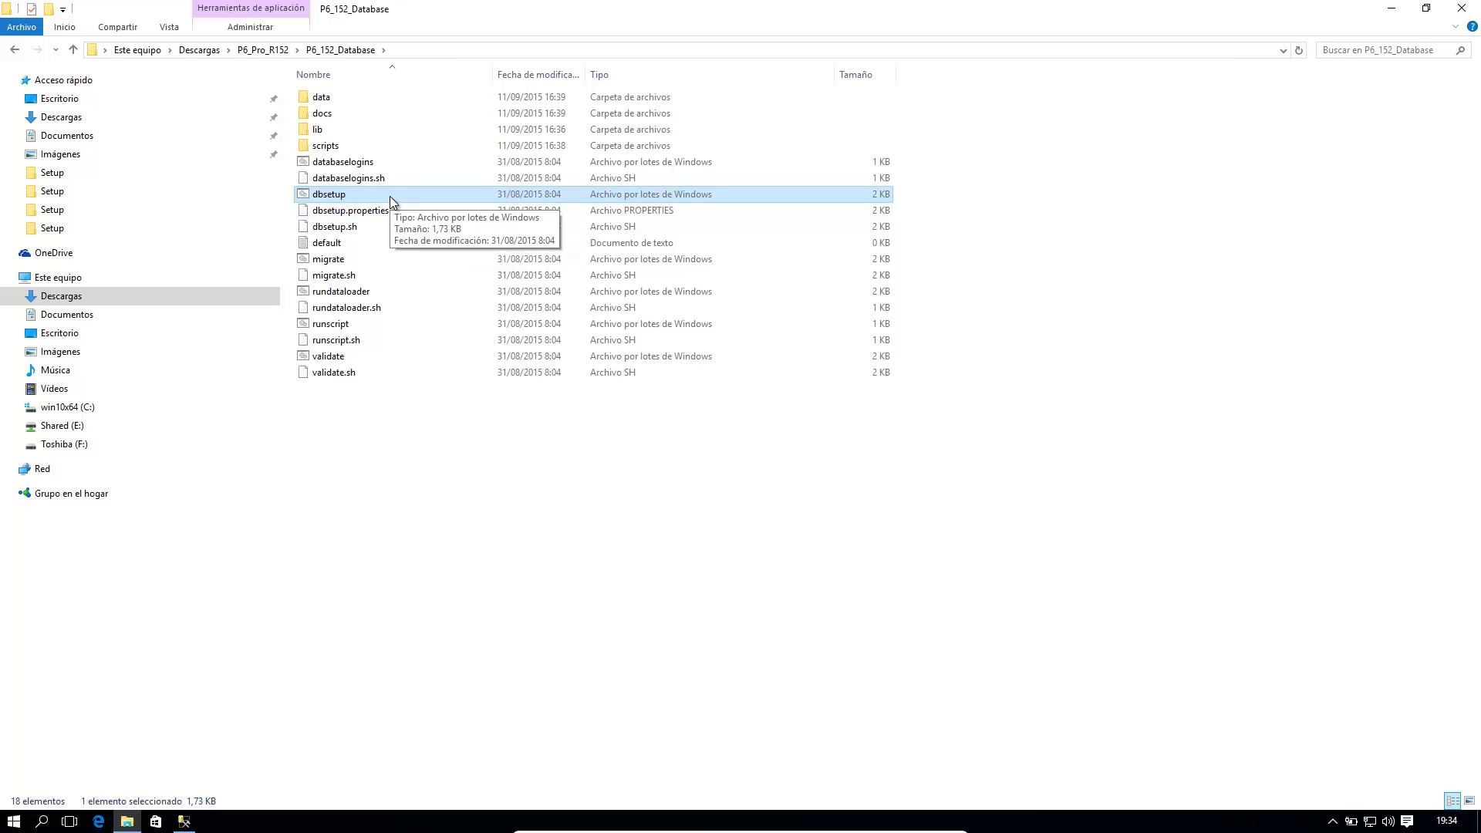
Step: Run dbsetup from P6_152_Database with Ejecutar como administrador
right_click(390, 196)
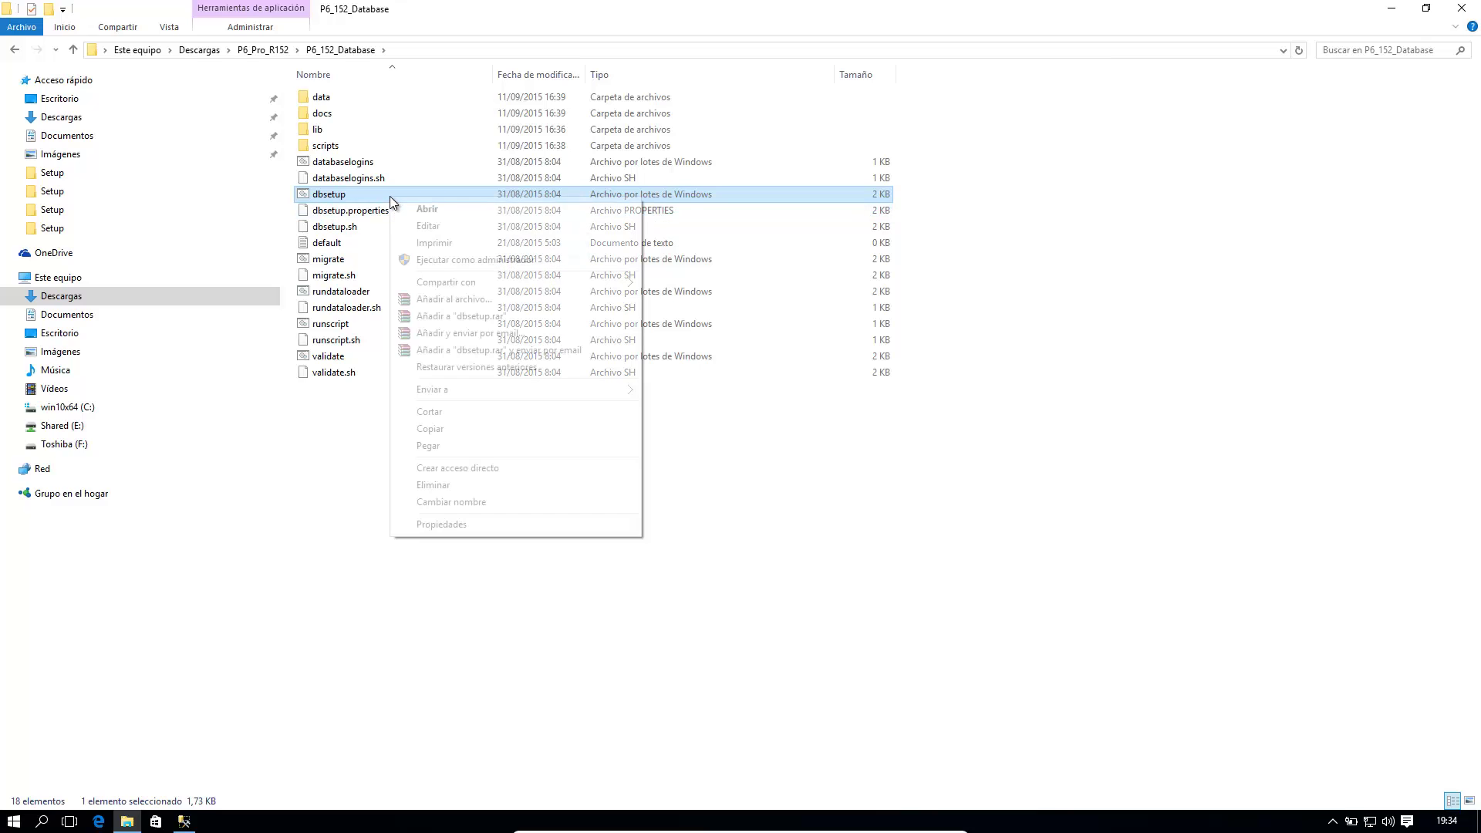
click(468, 260)
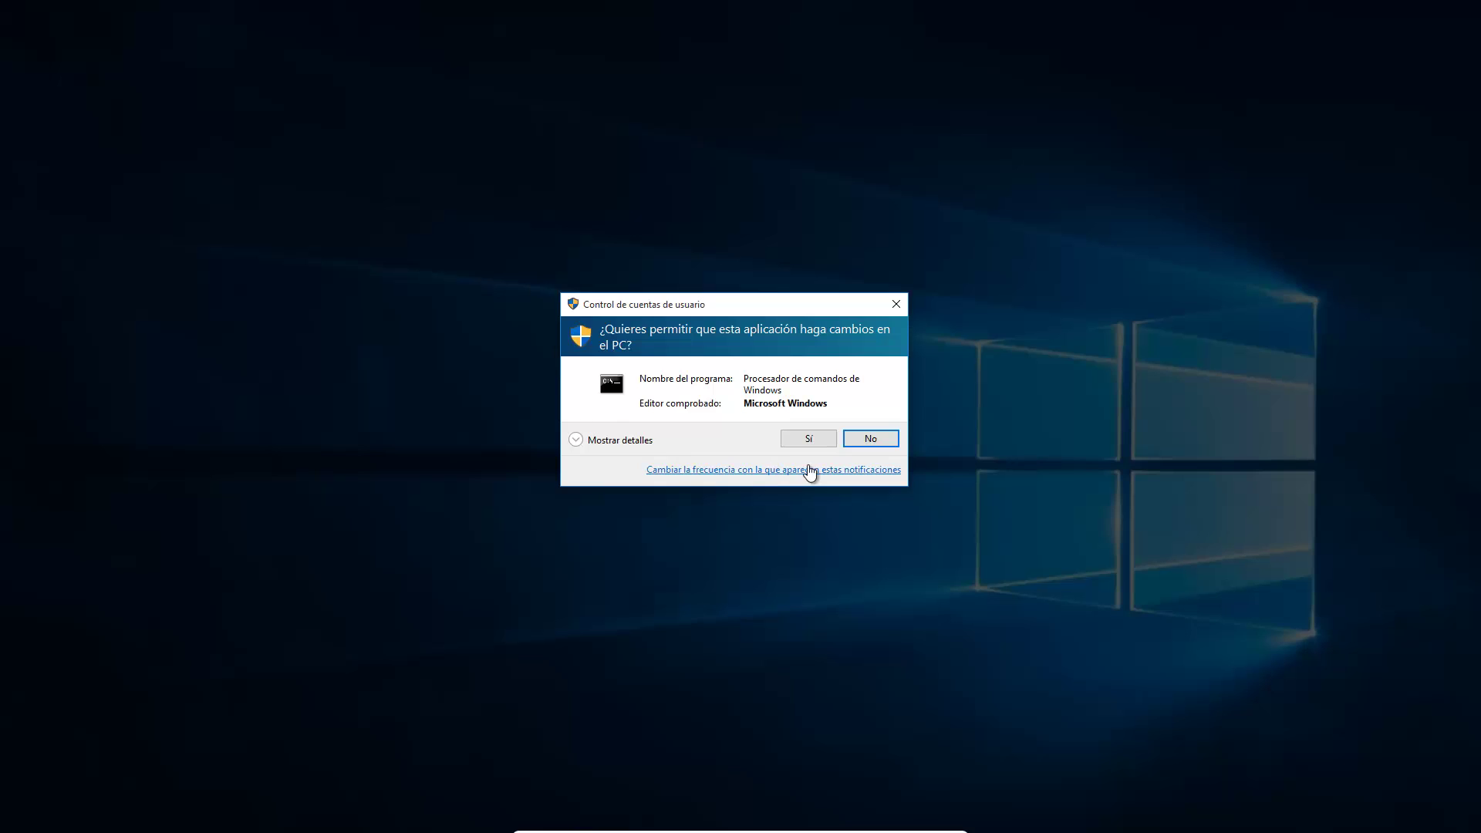
Step: Allow the setup to run, choose Microsoft SQL Server and enter the DBA password
click(810, 439)
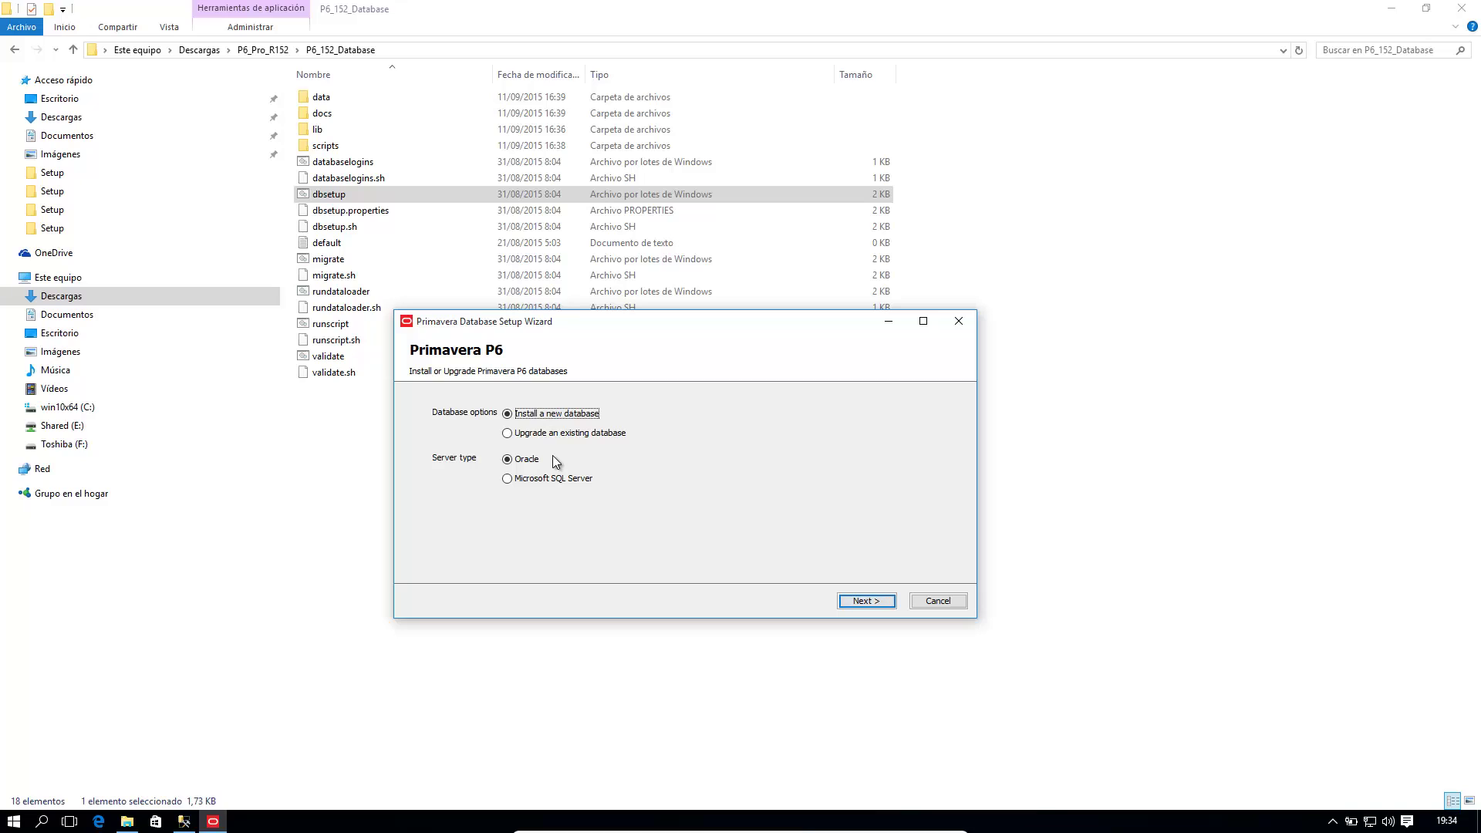
click(507, 480)
click(880, 604)
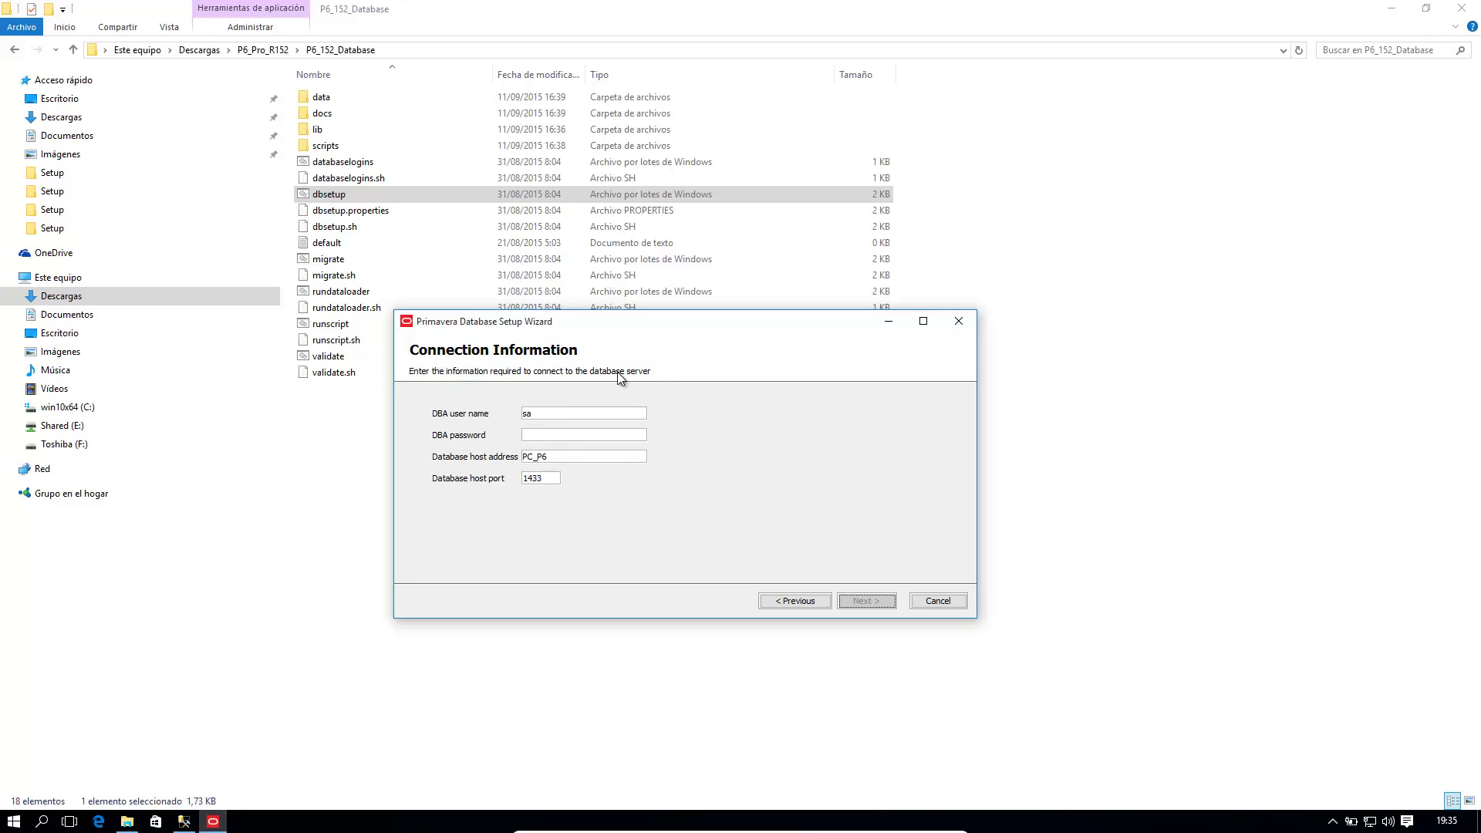
click(565, 437)
text(**********)
click(870, 602)
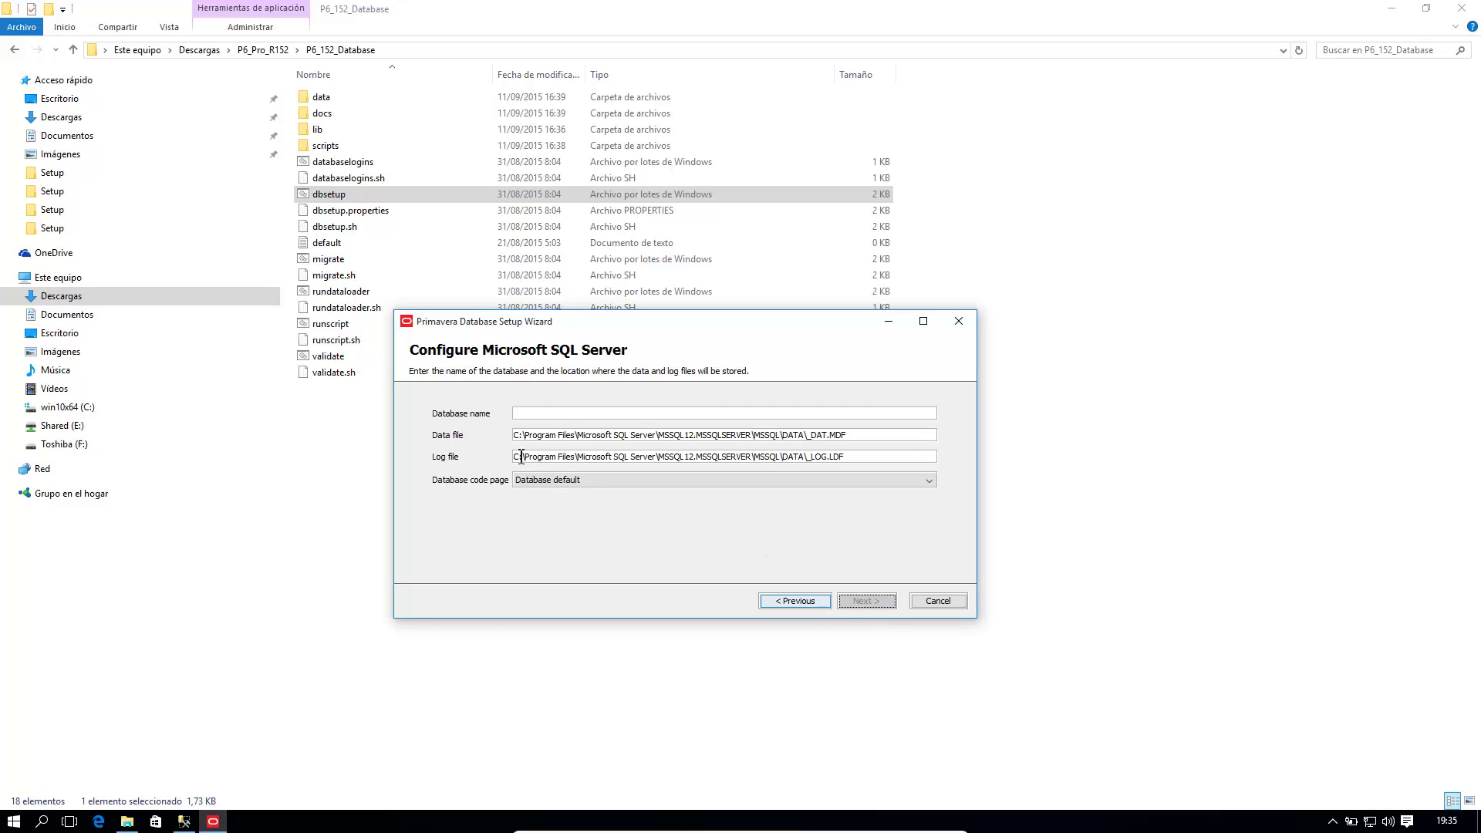
Step: Name the new SQL Server database XE and proceed to the users page
click(537, 415)
text(XE)
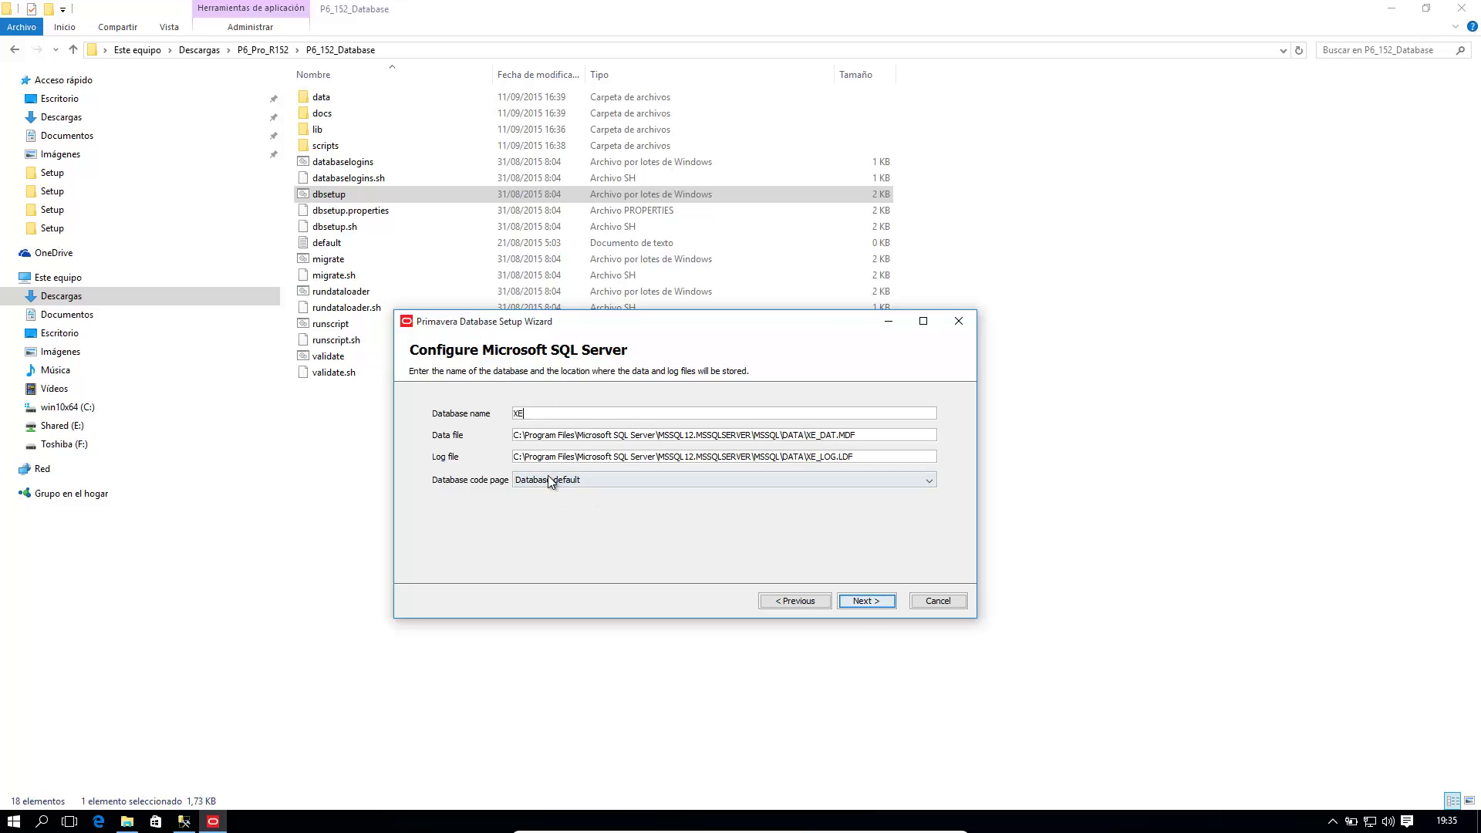
click(845, 601)
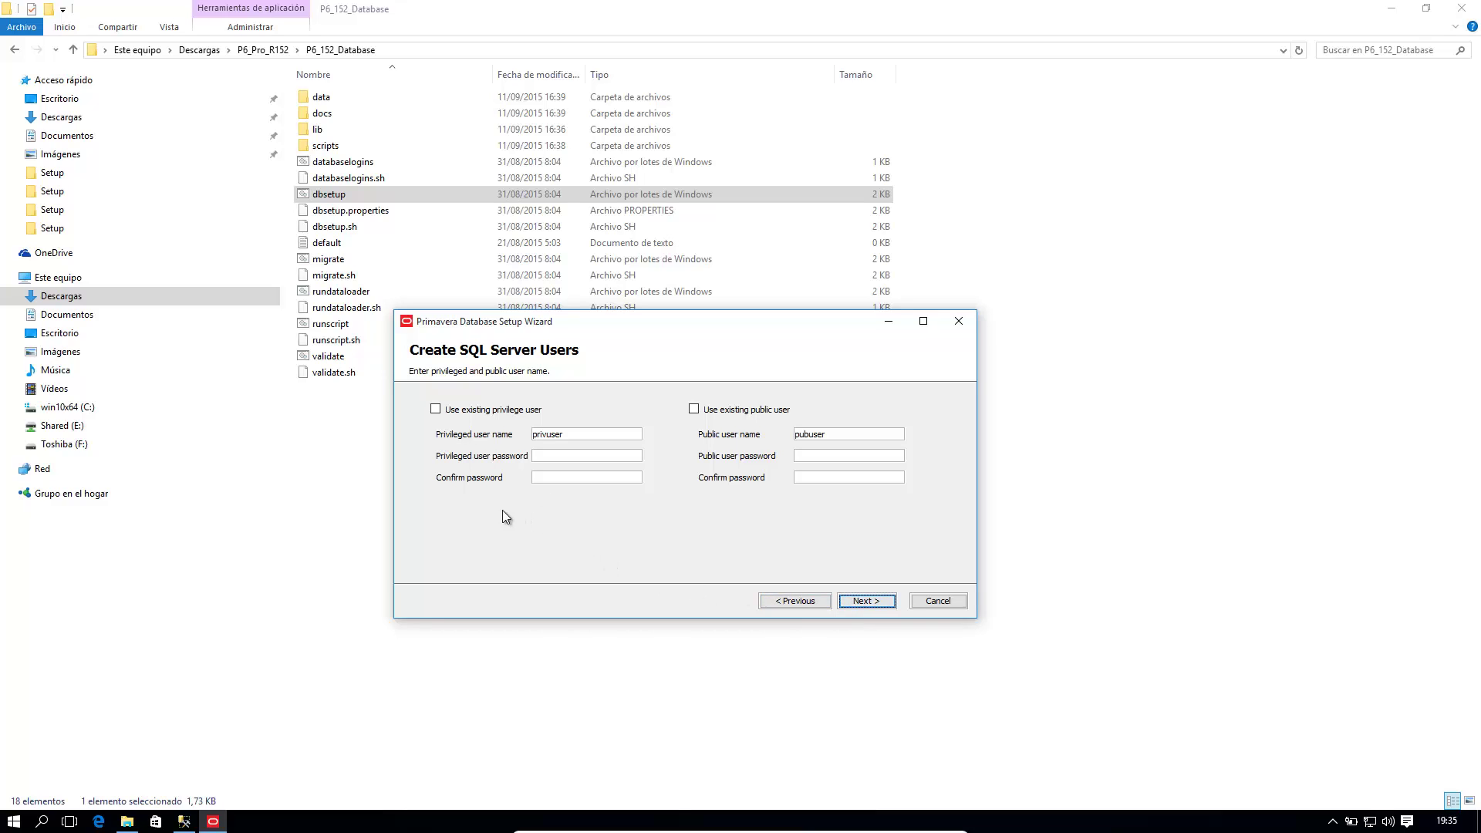
Step: Paste and confirm the password for the privileged user privuser
double_click(580, 434)
click(581, 455)
key(ctrl+v)
click(587, 475)
key(ctrl+v)
Step: Enter and confirm the public user's password, then go to Configuration Options
double_click(839, 434)
click(827, 460)
text(pubuser)
click(830, 473)
text(pubuser)
click(881, 603)
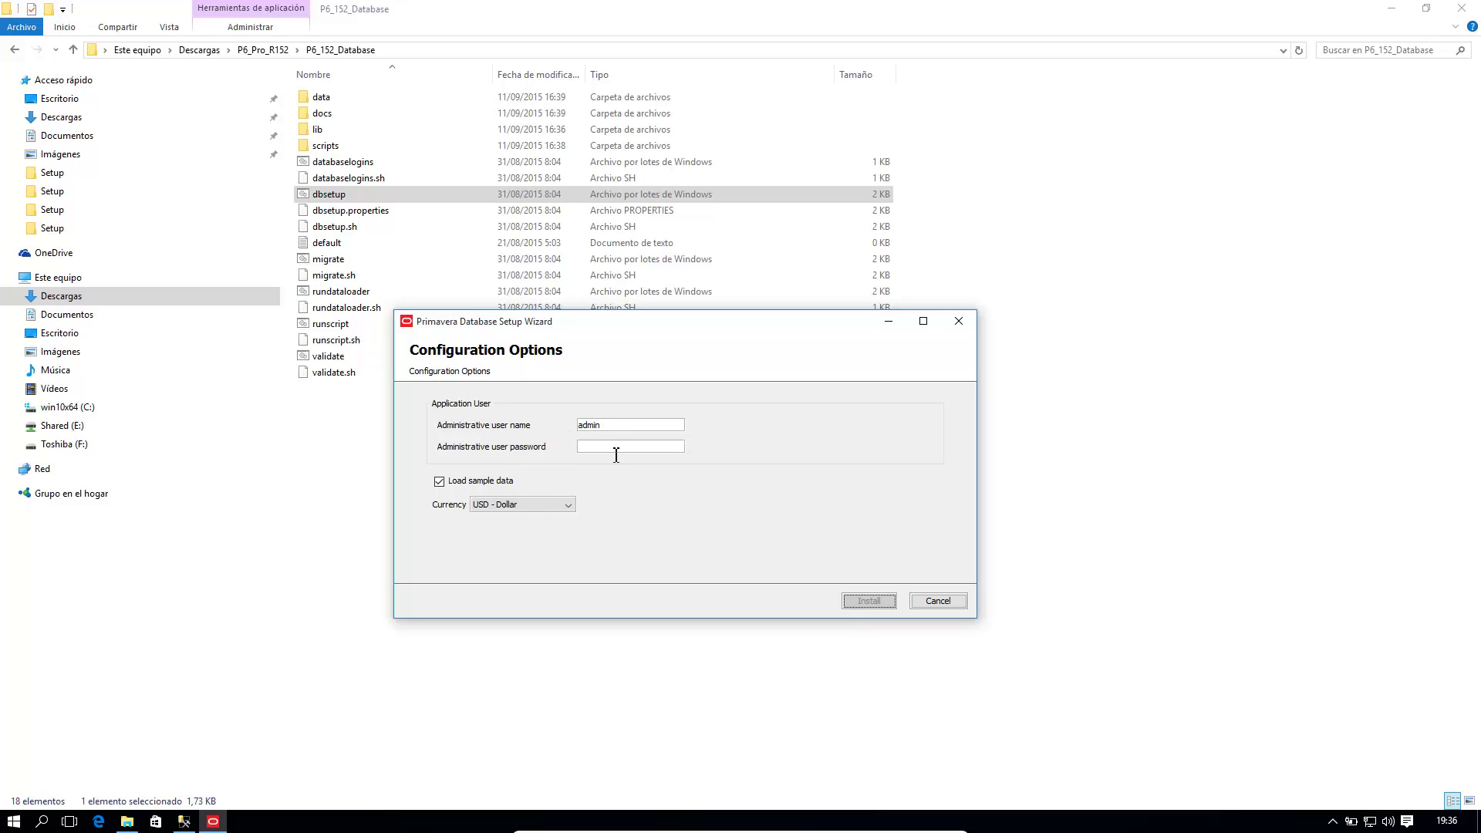
Step: Adjust the sample data option, enter the admin user's password and start installing the P6 database
click(439, 481)
text(12345)
click(869, 600)
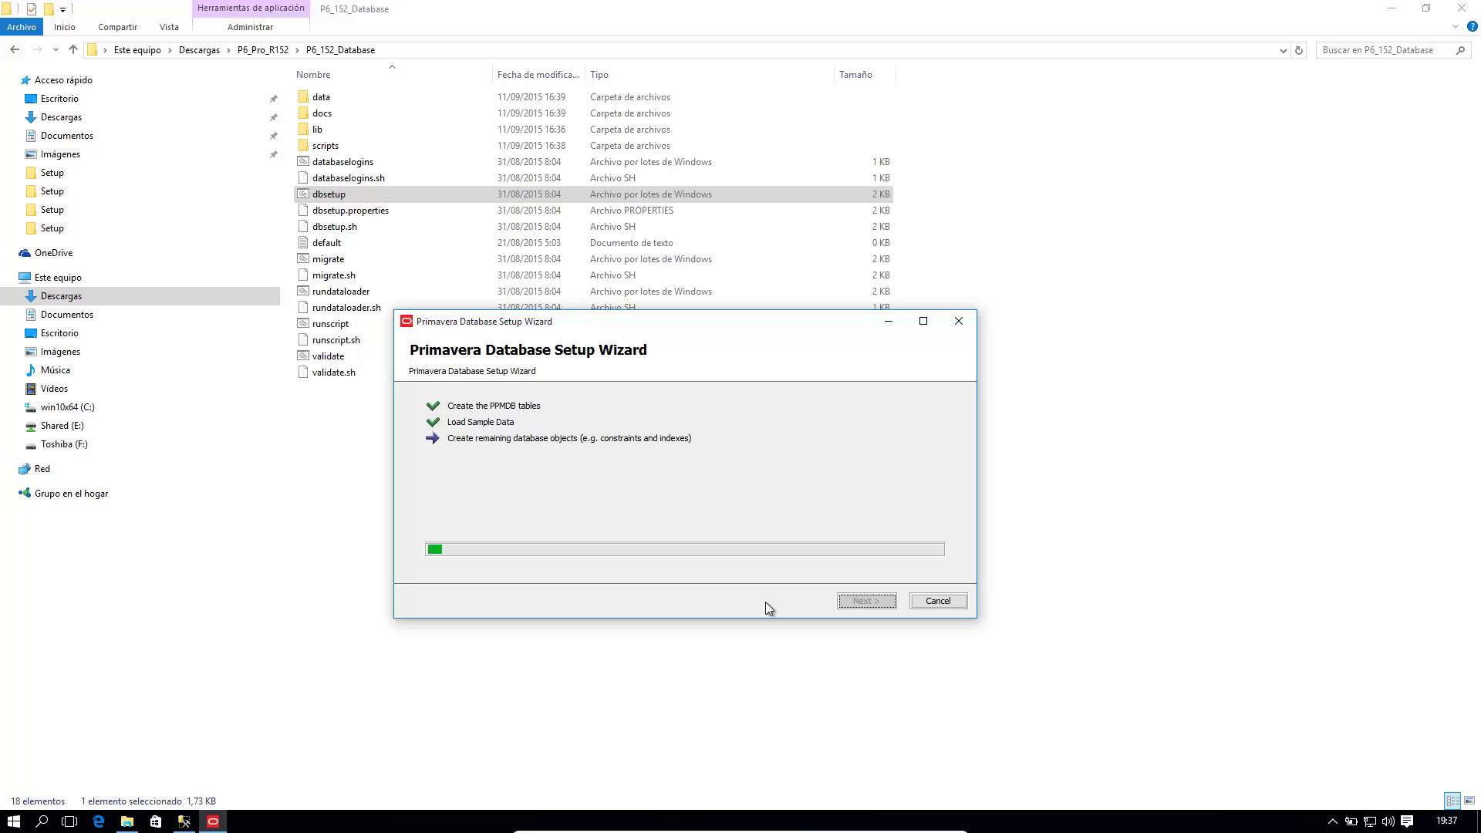
Step: Refresh the Bases de datos list in Management Studio to reveal XE
click(182, 823)
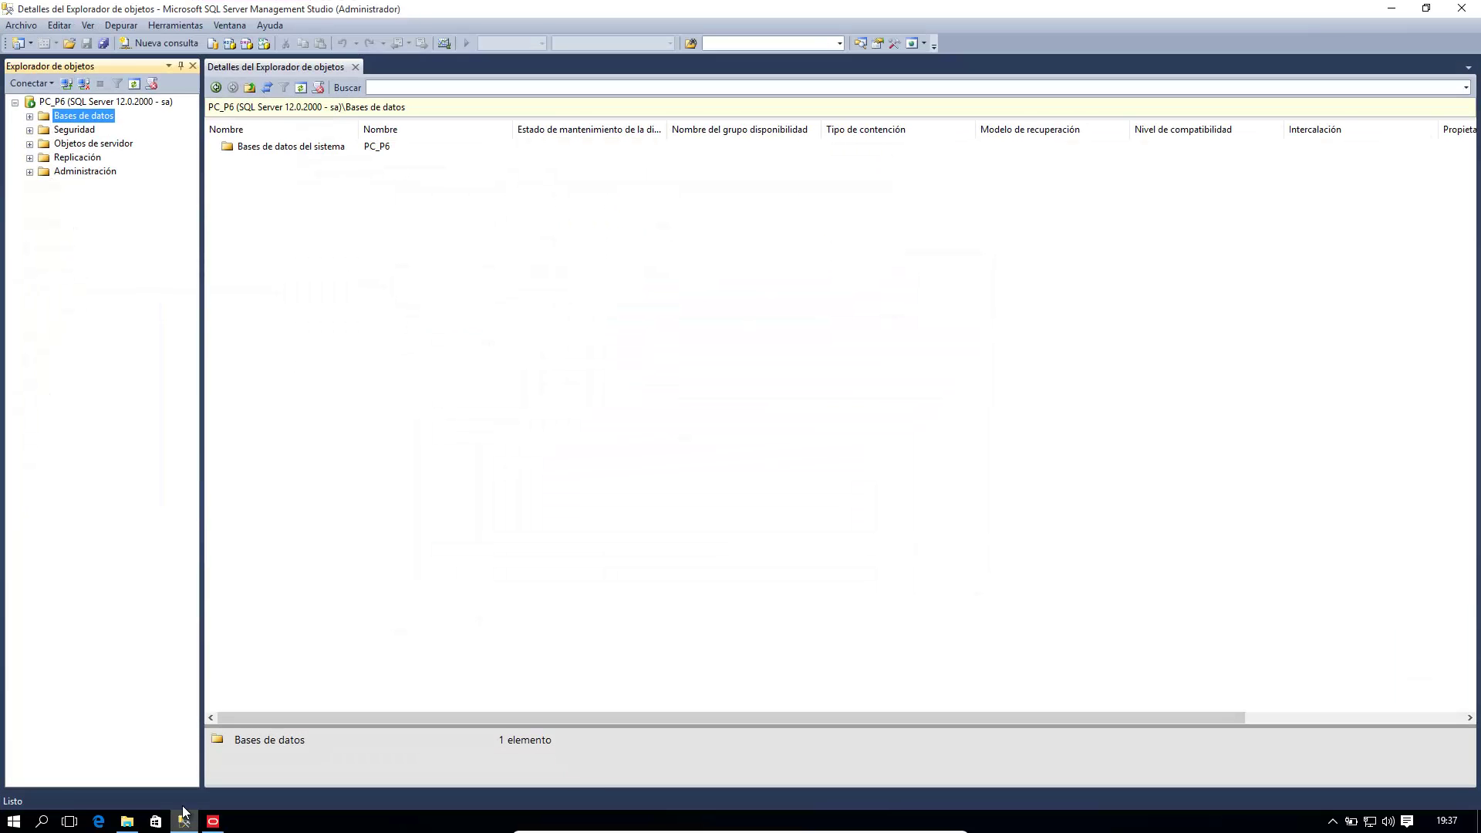
right_click(282, 279)
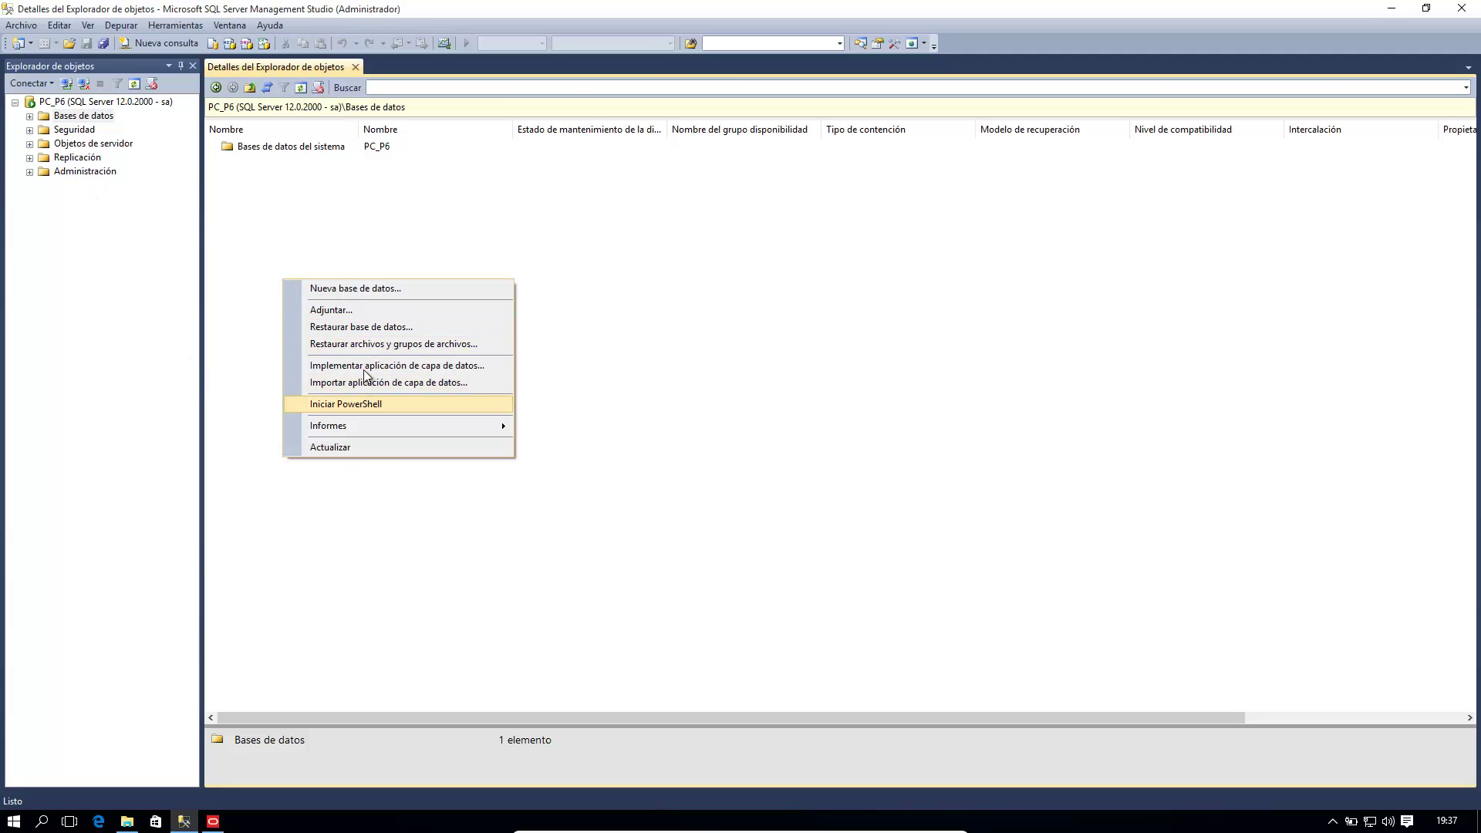
click(368, 448)
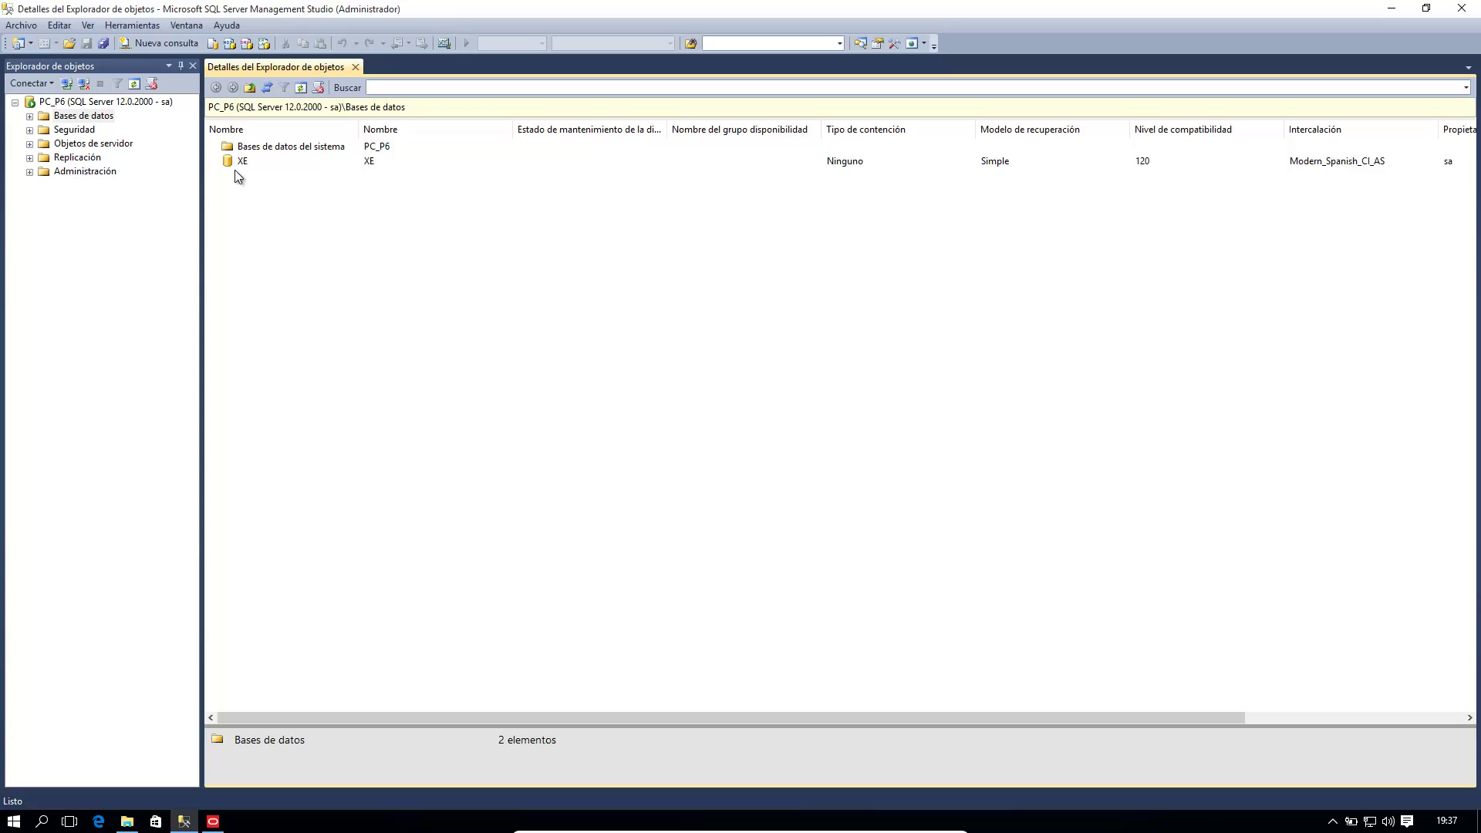
Step: Minimize Management Studio and finish the database setup wizard
click(1391, 8)
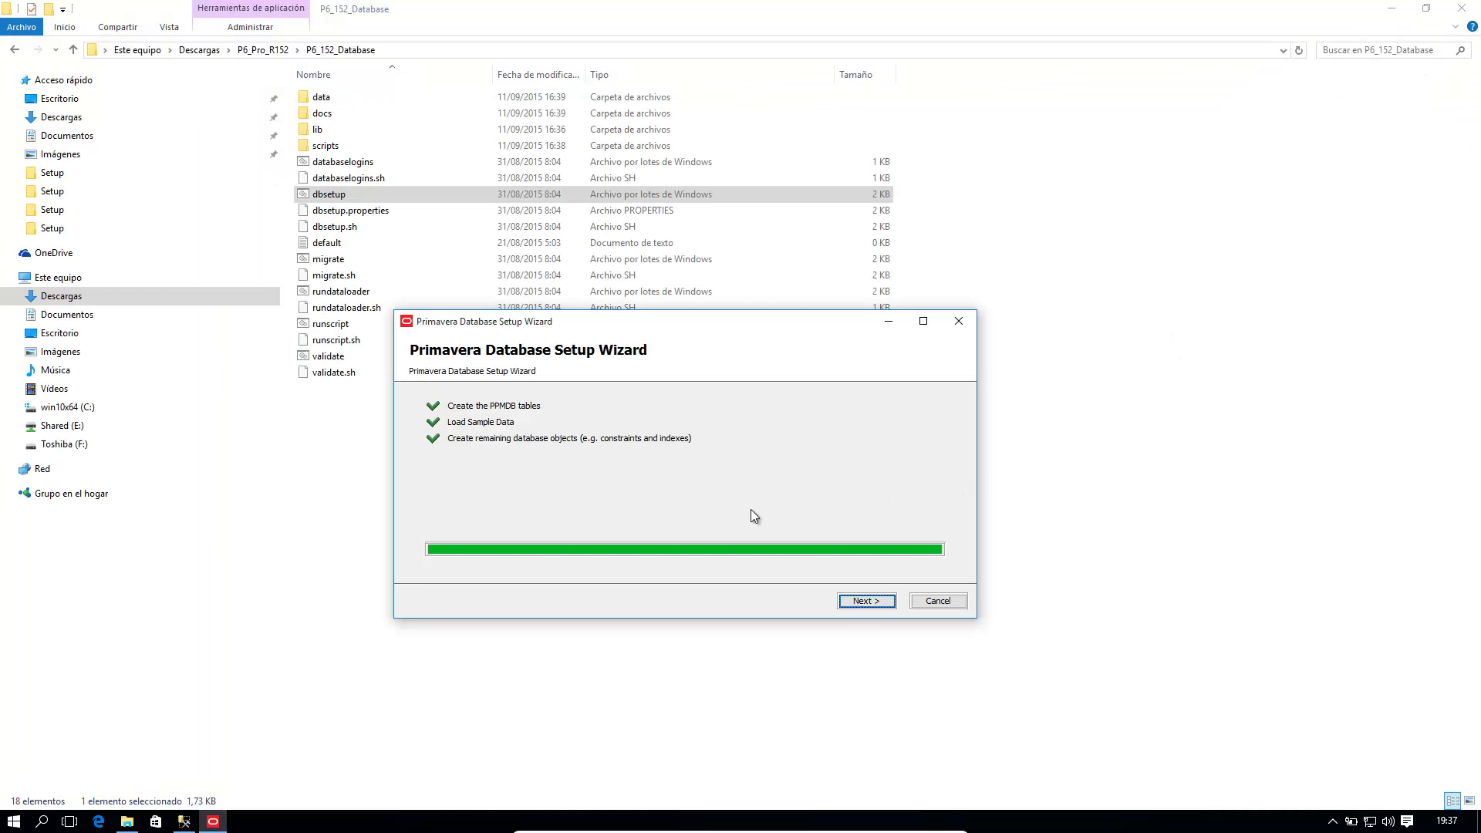
click(879, 600)
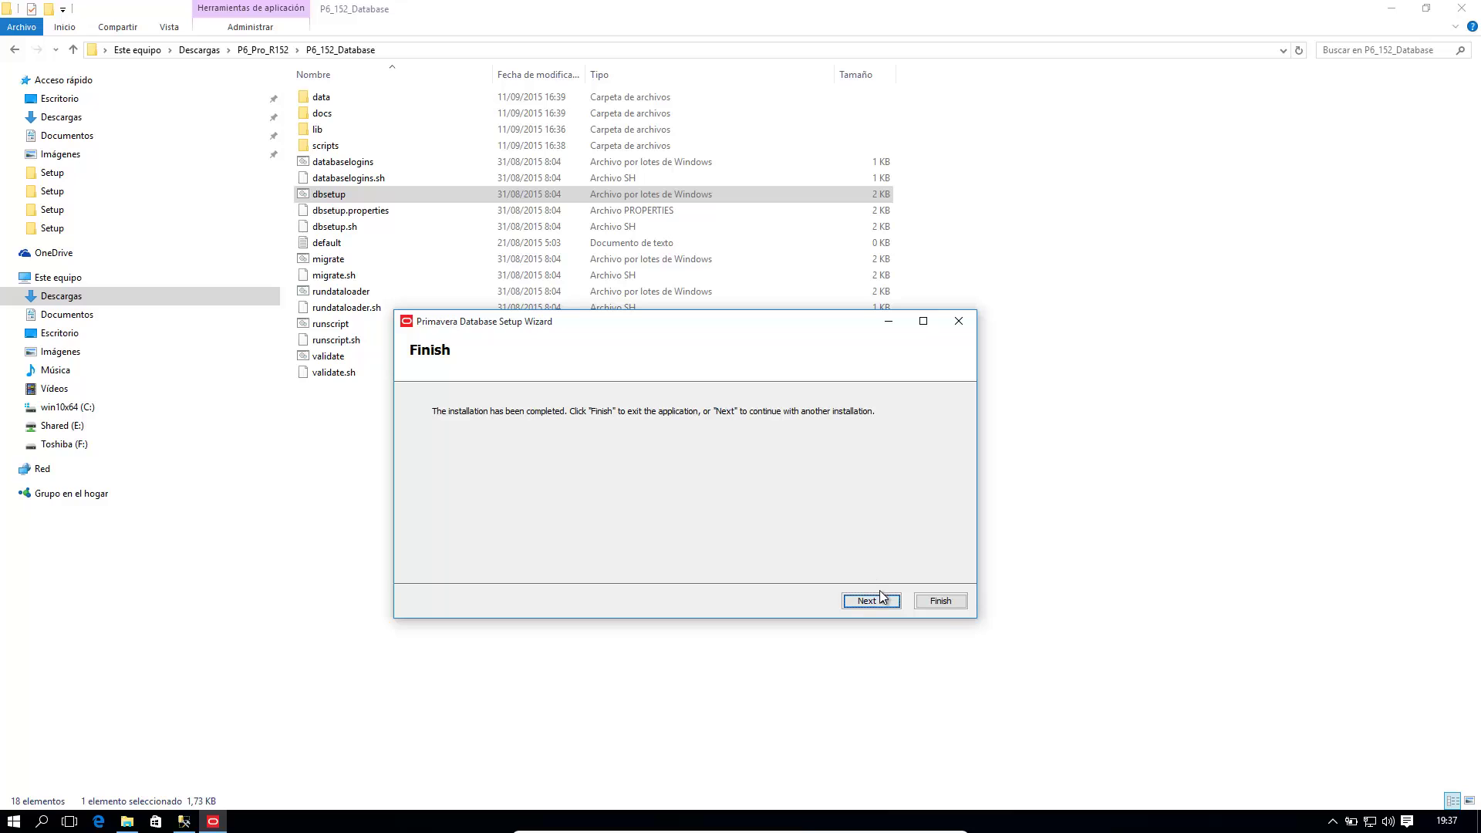
click(943, 607)
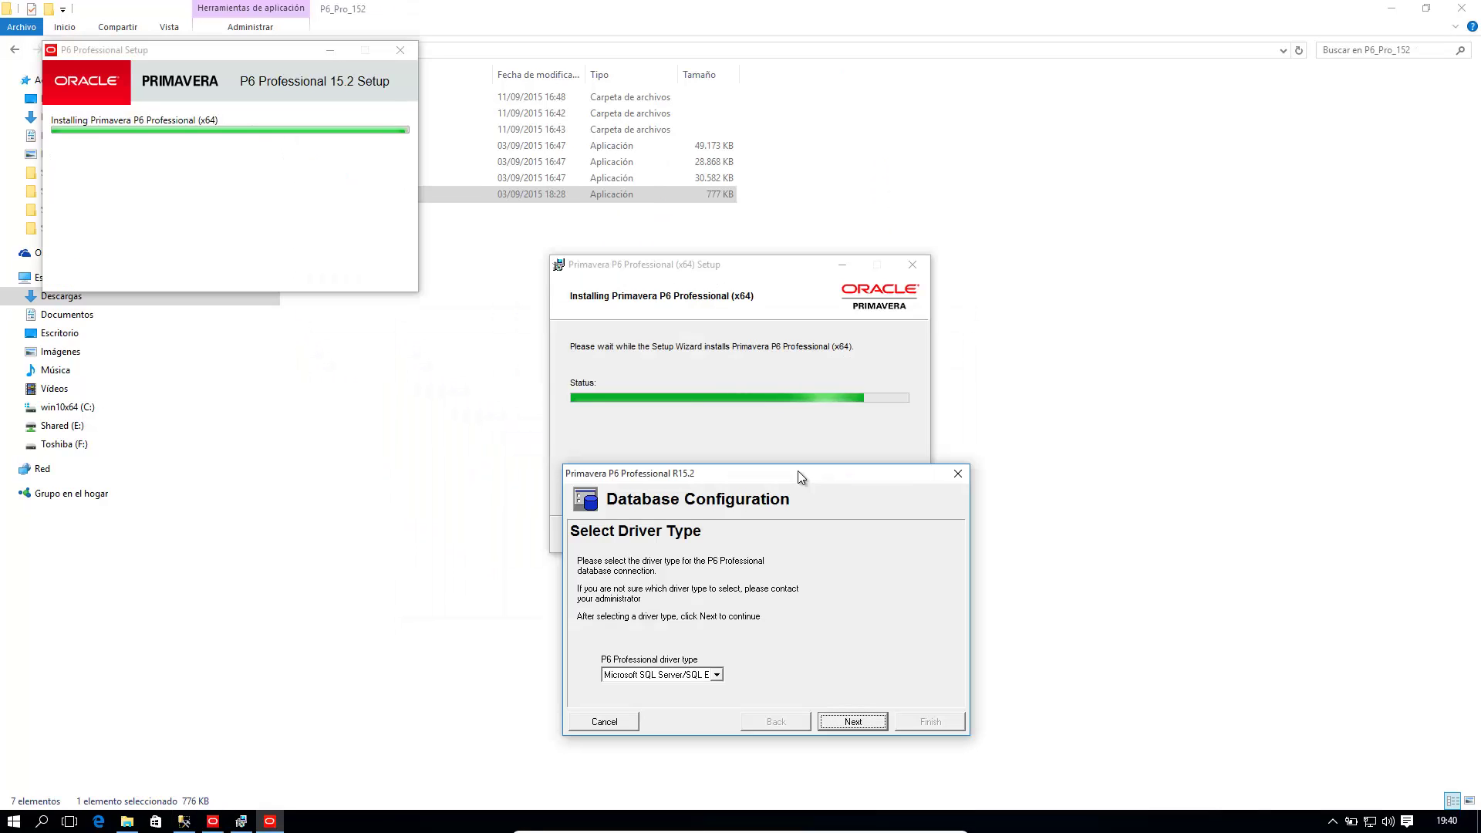
Step: Connect PMDB via the Microsoft SQL Server driver to PC_P6/XE with the public login and group ID 1
drag(798, 470, 776, 299)
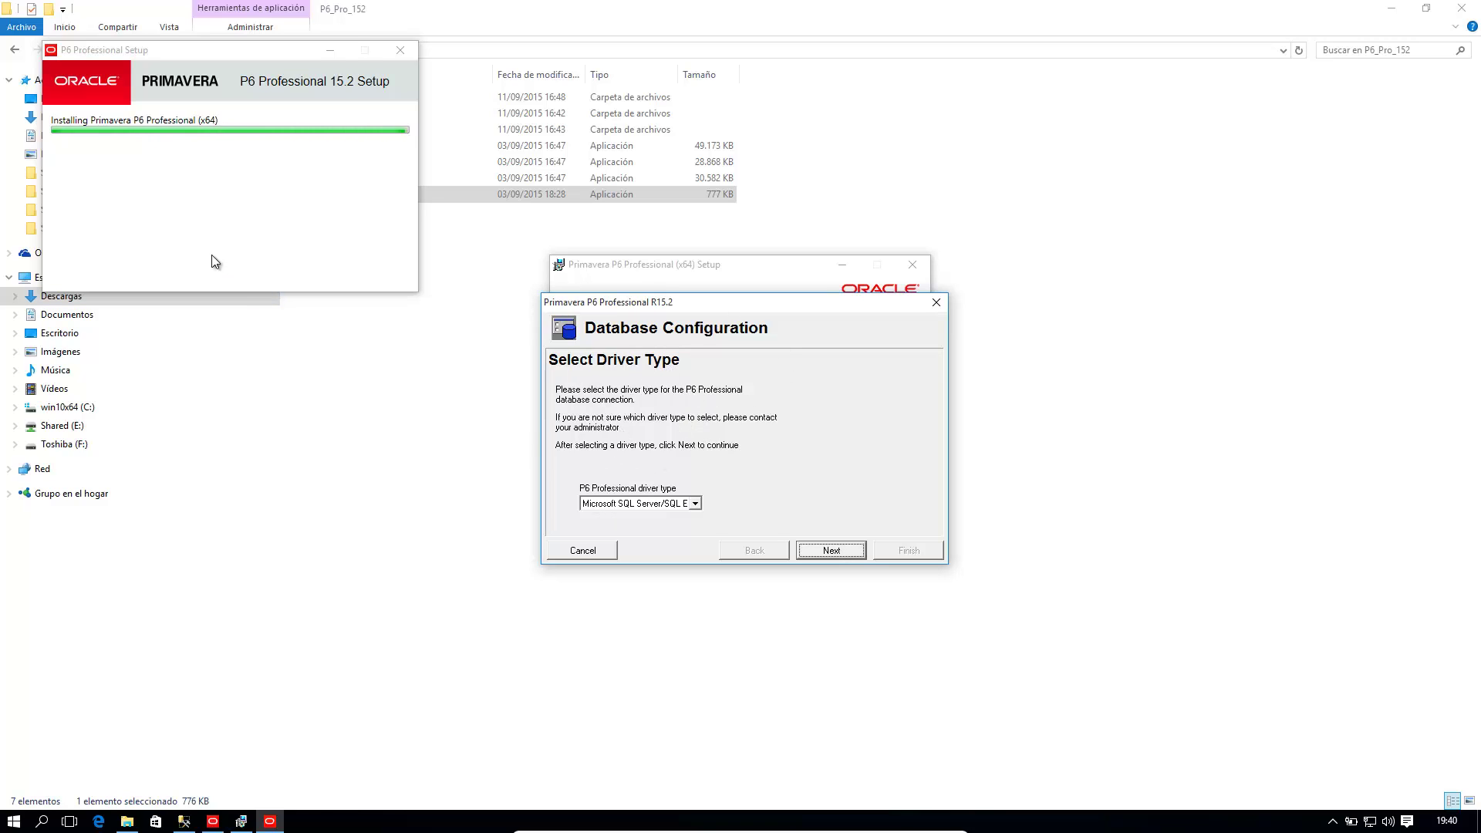
click(186, 822)
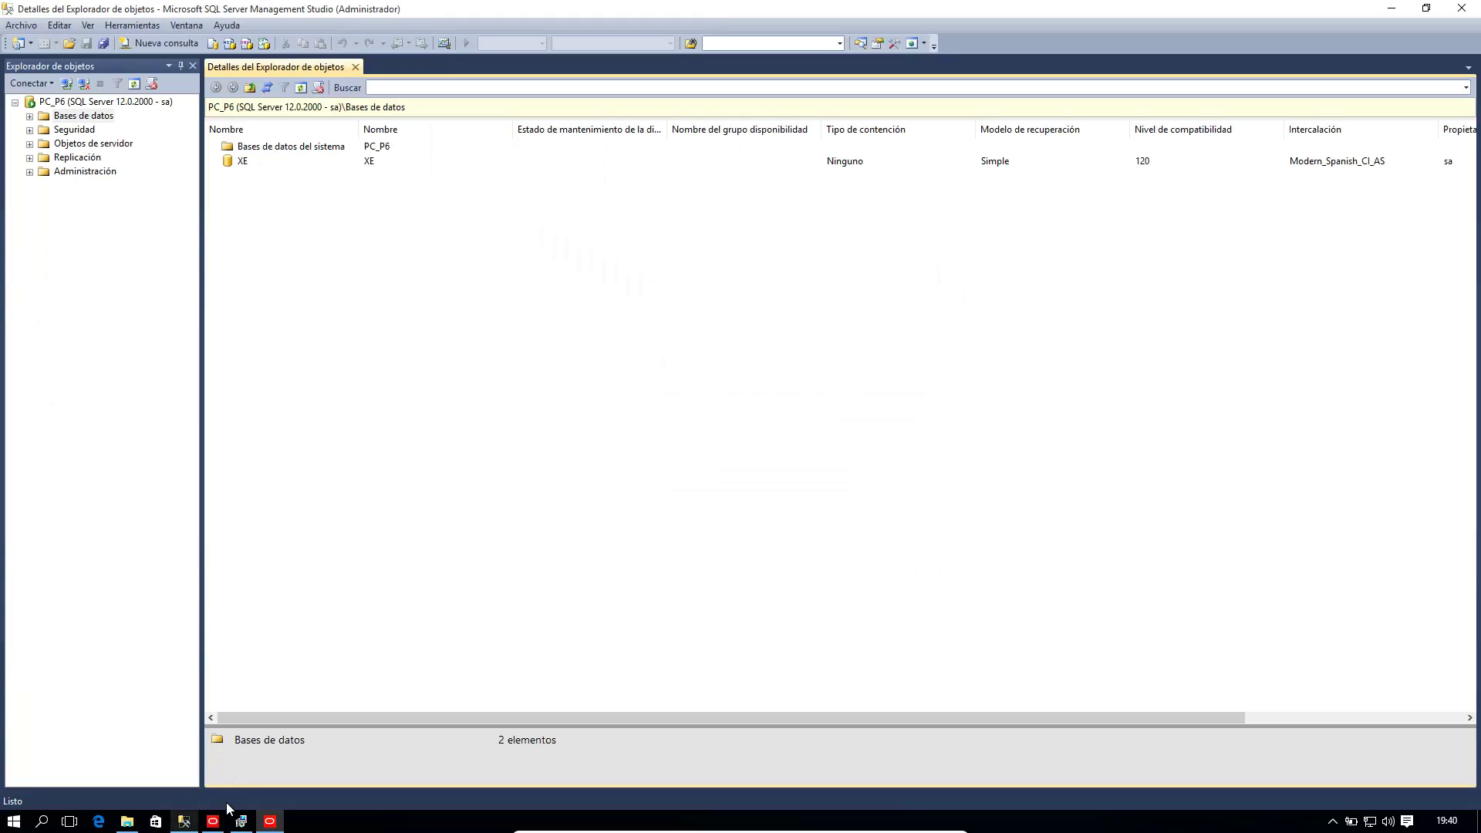
click(270, 821)
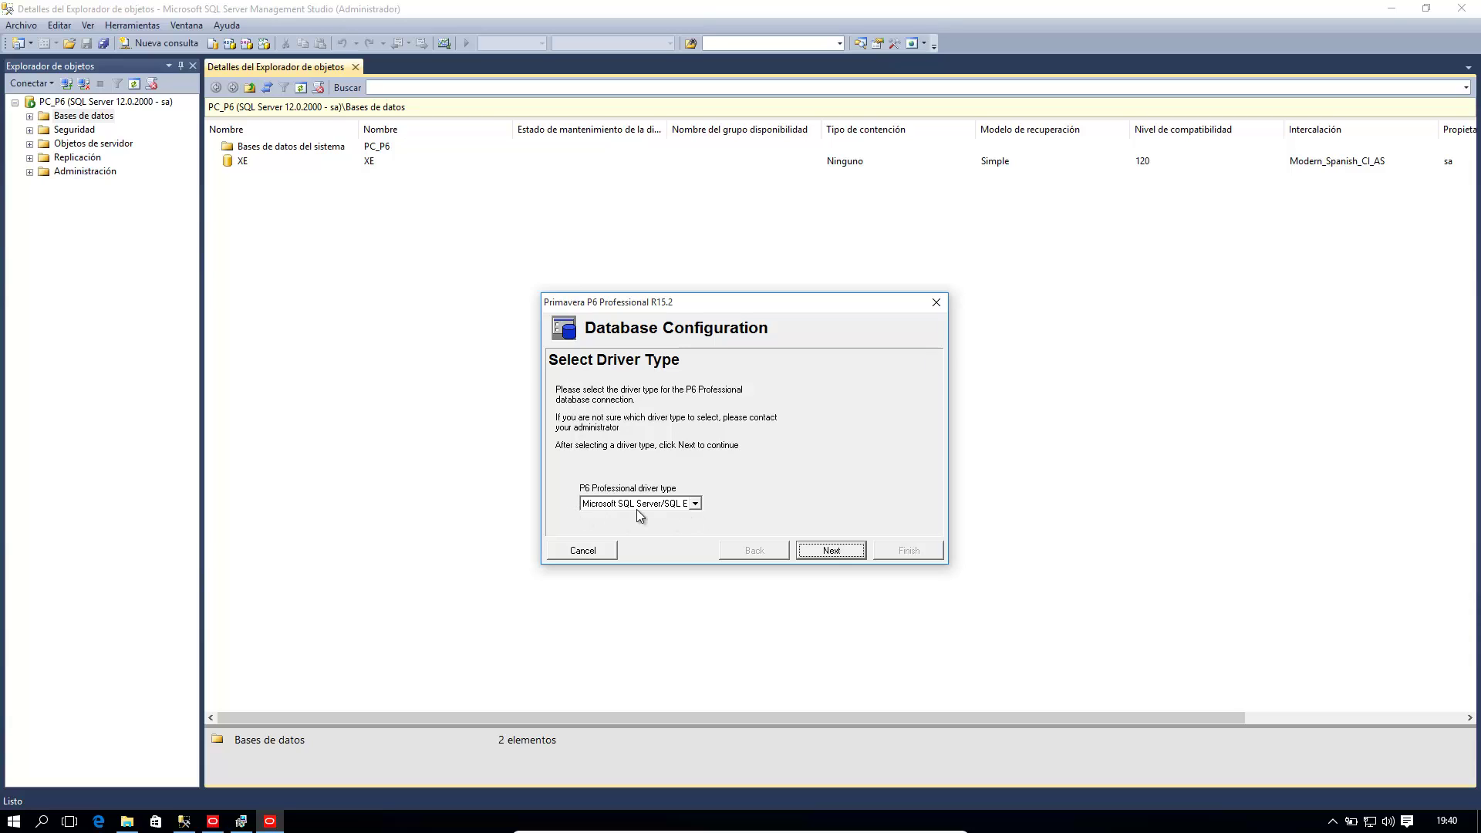
click(819, 550)
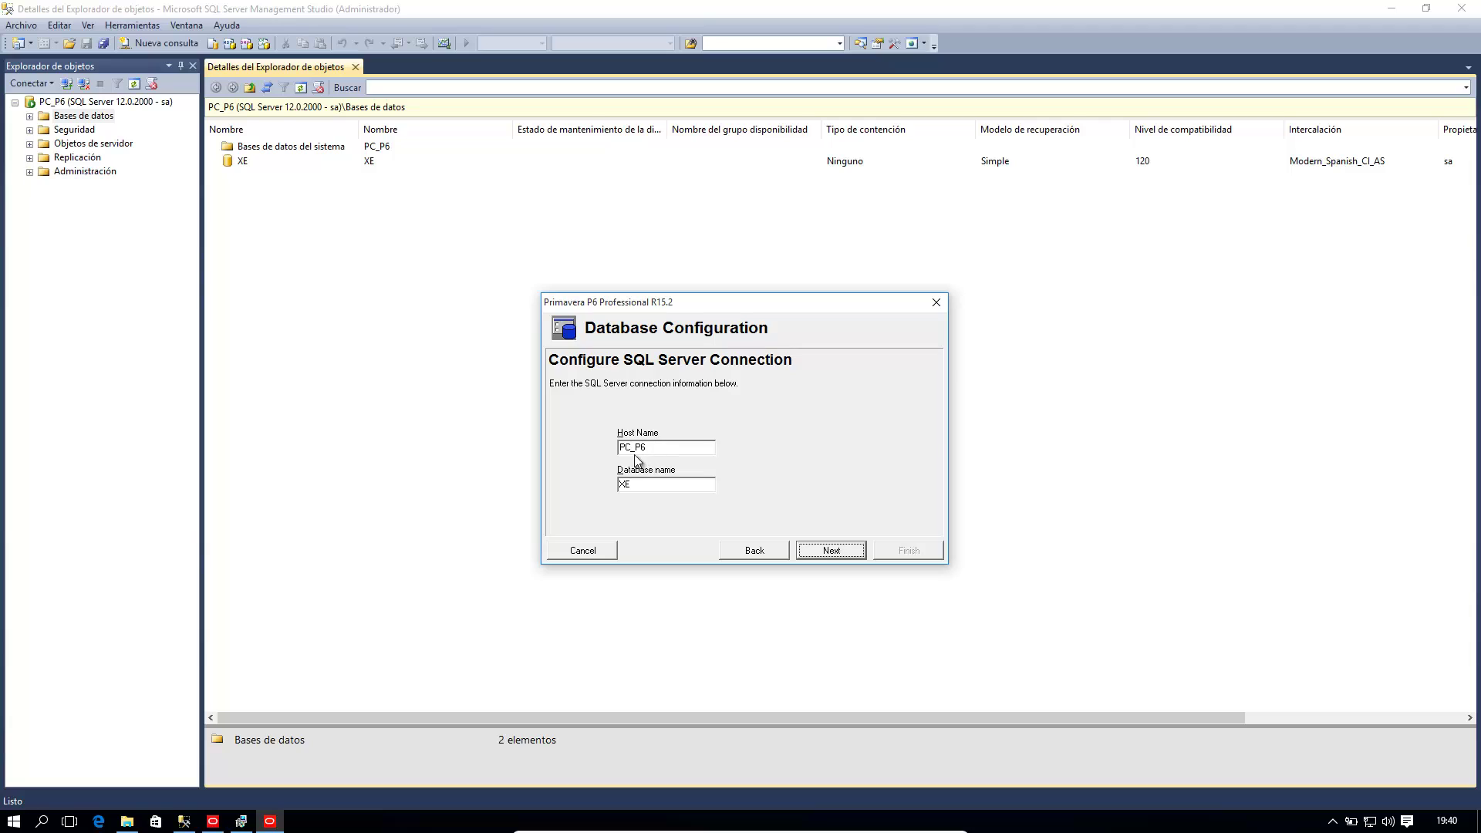
click(817, 551)
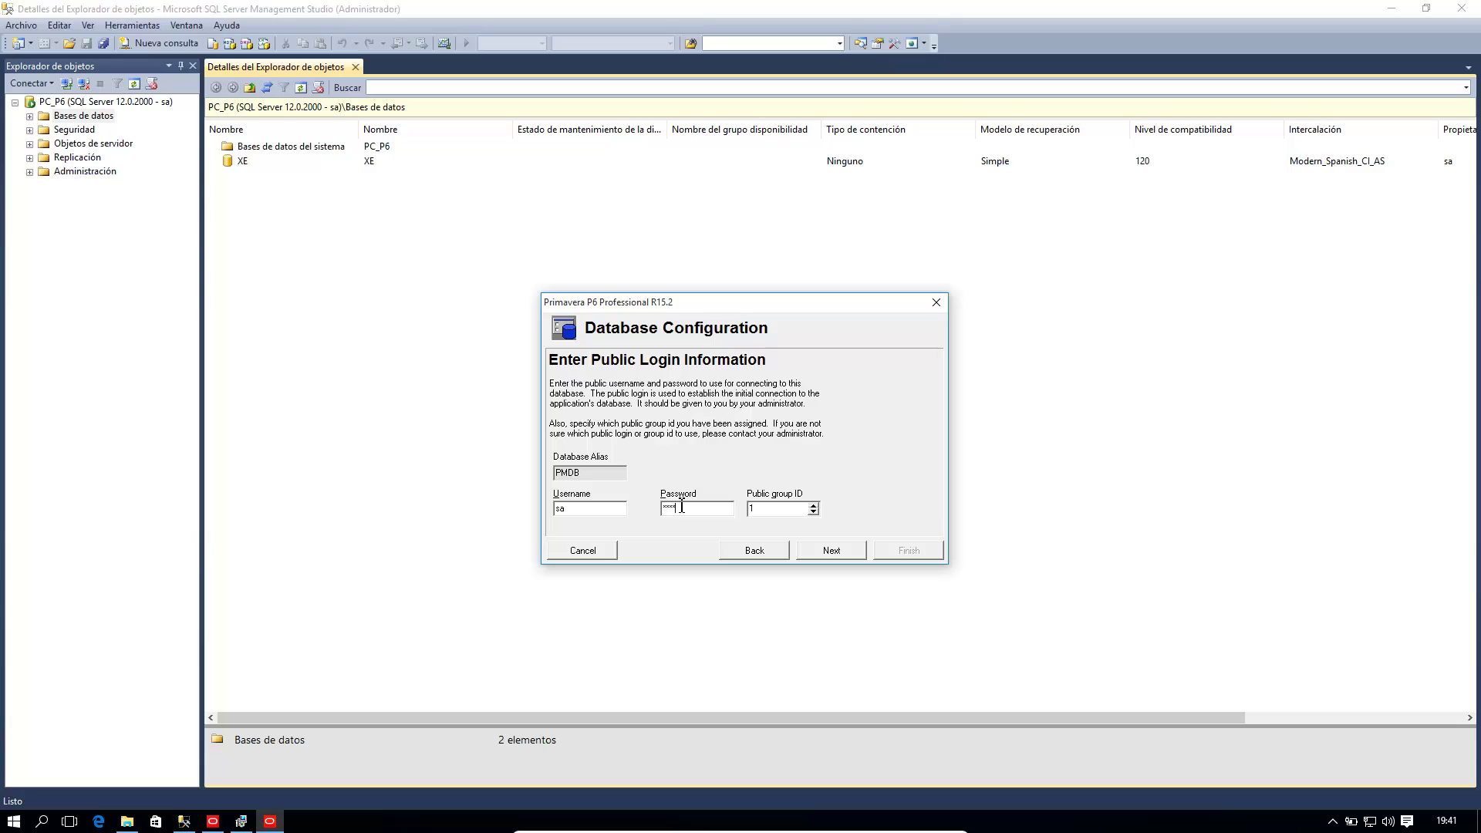
click(821, 549)
click(821, 549)
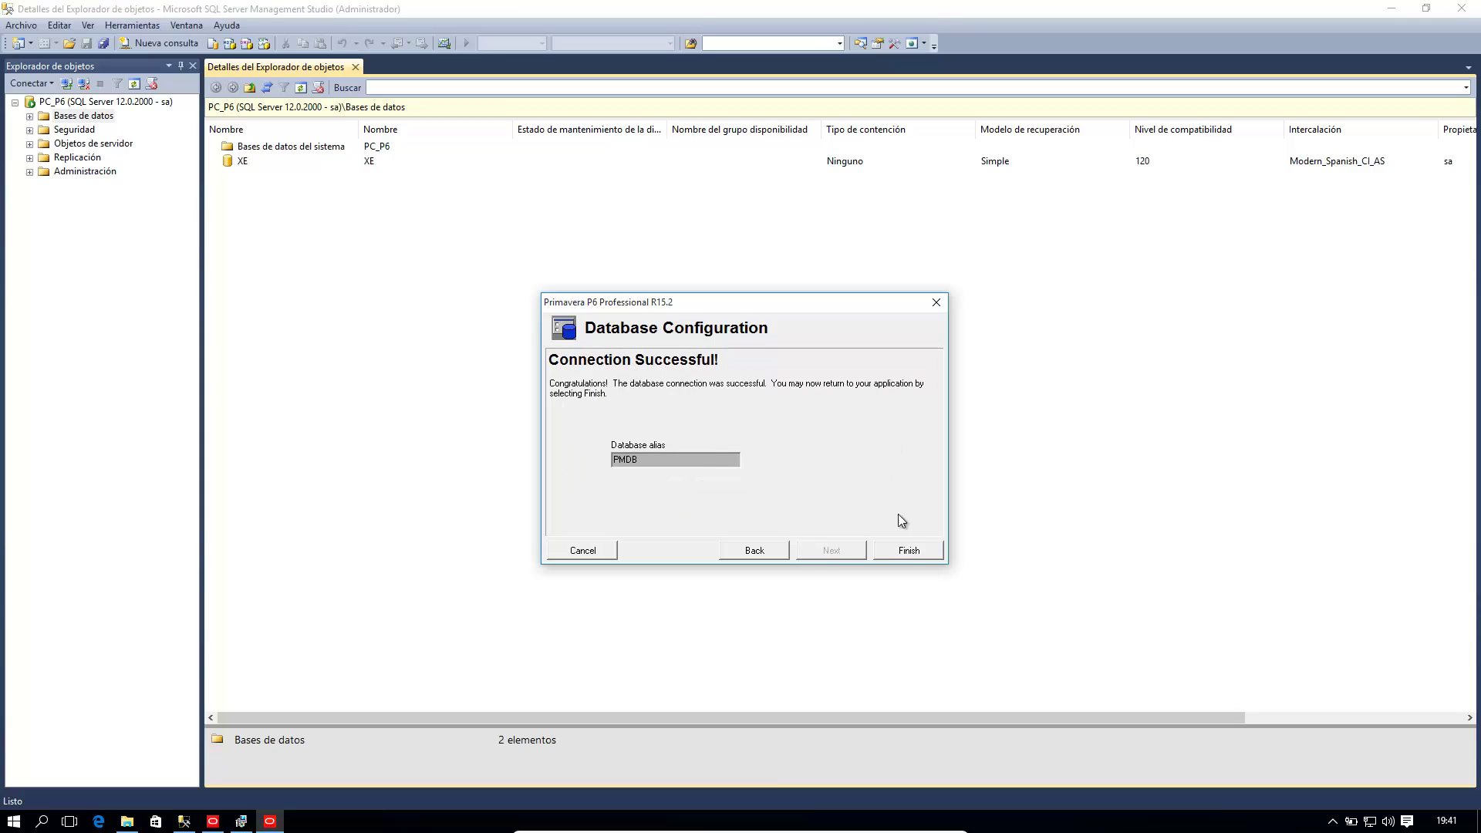
Step: Finish database configuration and pin P6 Professional R15.2 (x64) to Start from Oracle - Primavera P6
click(904, 549)
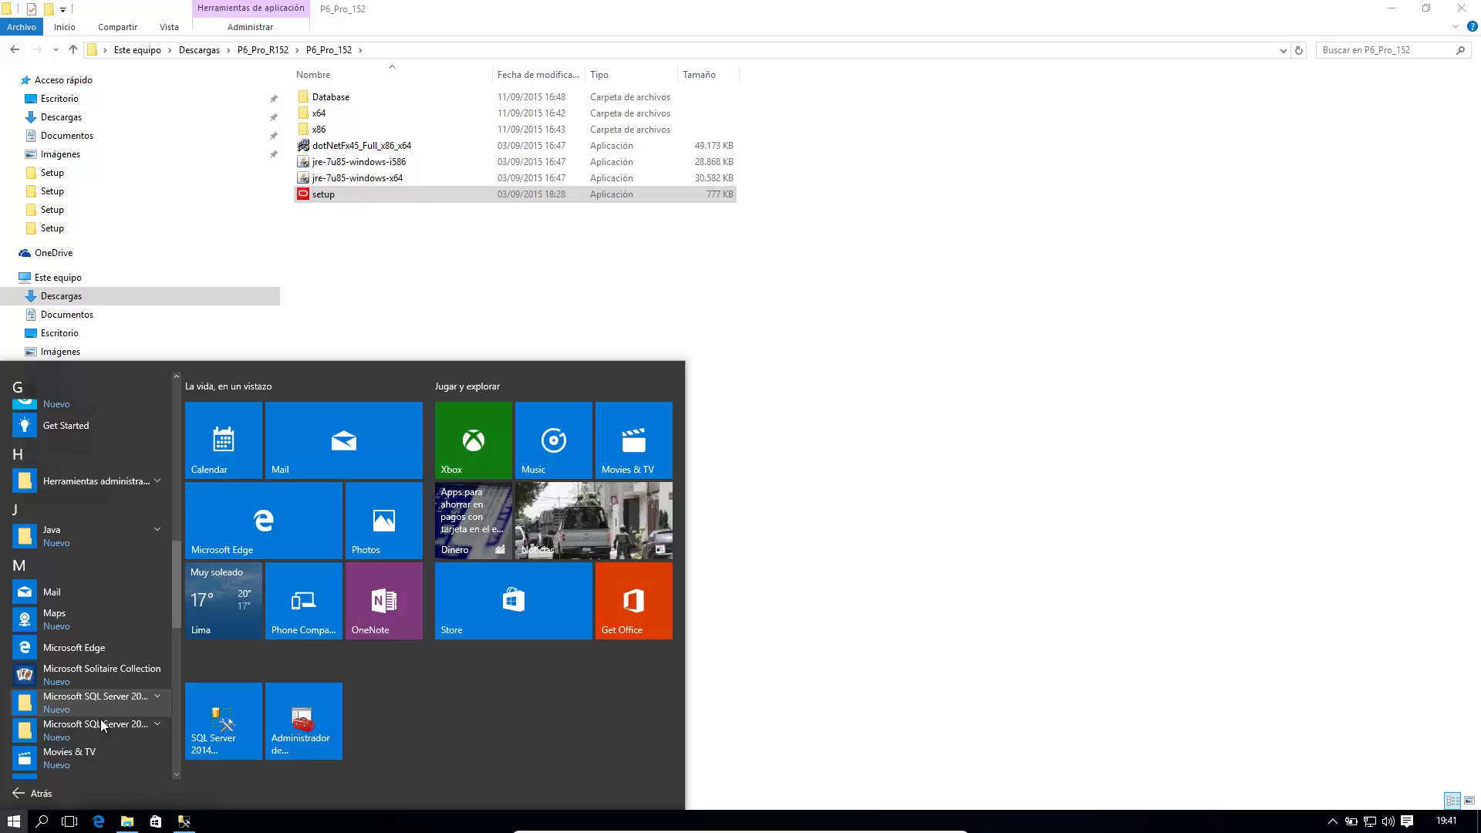
scroll(100, 719, down, 3)
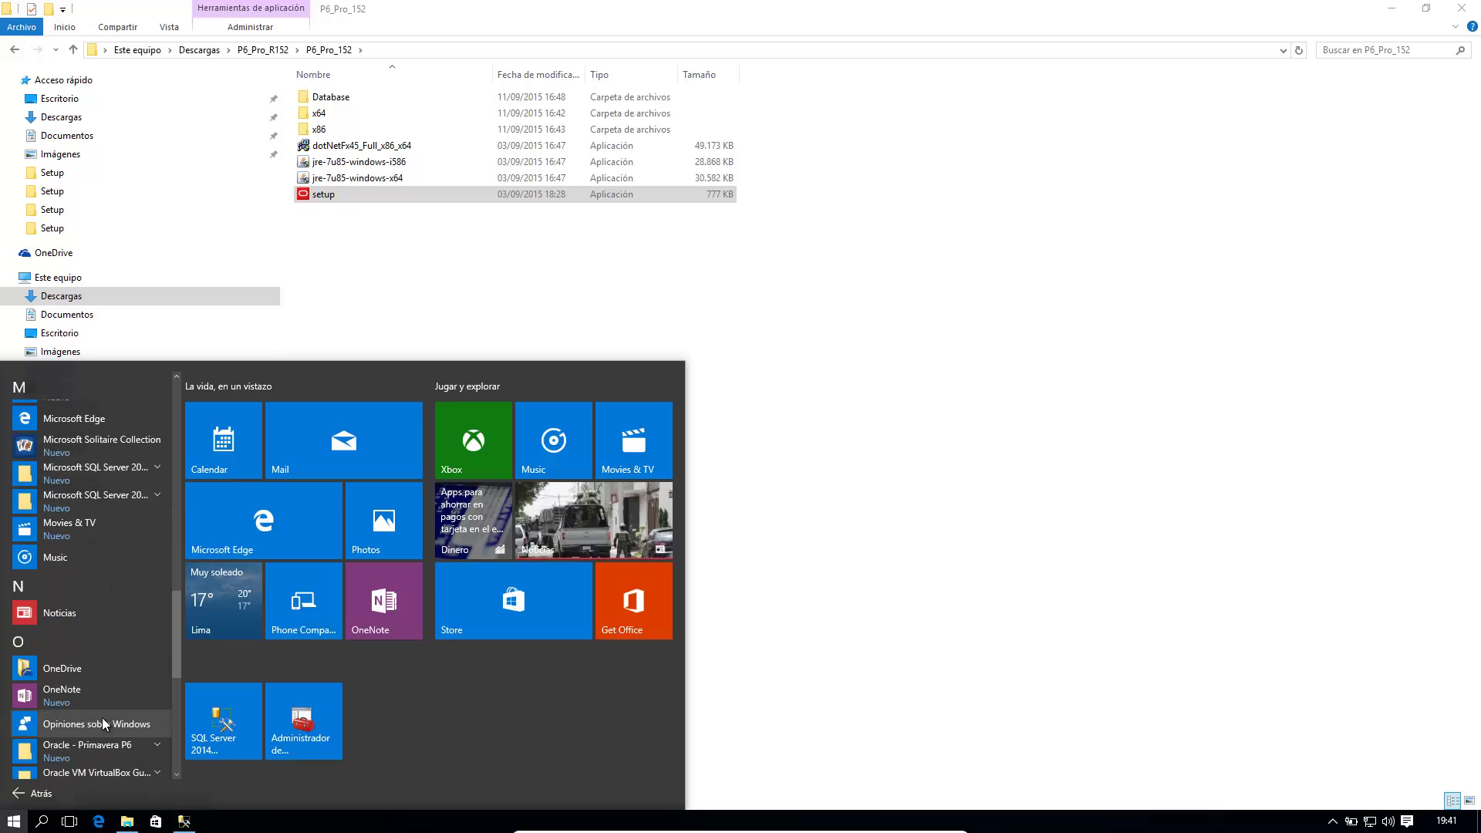
scroll(102, 717, down, 3)
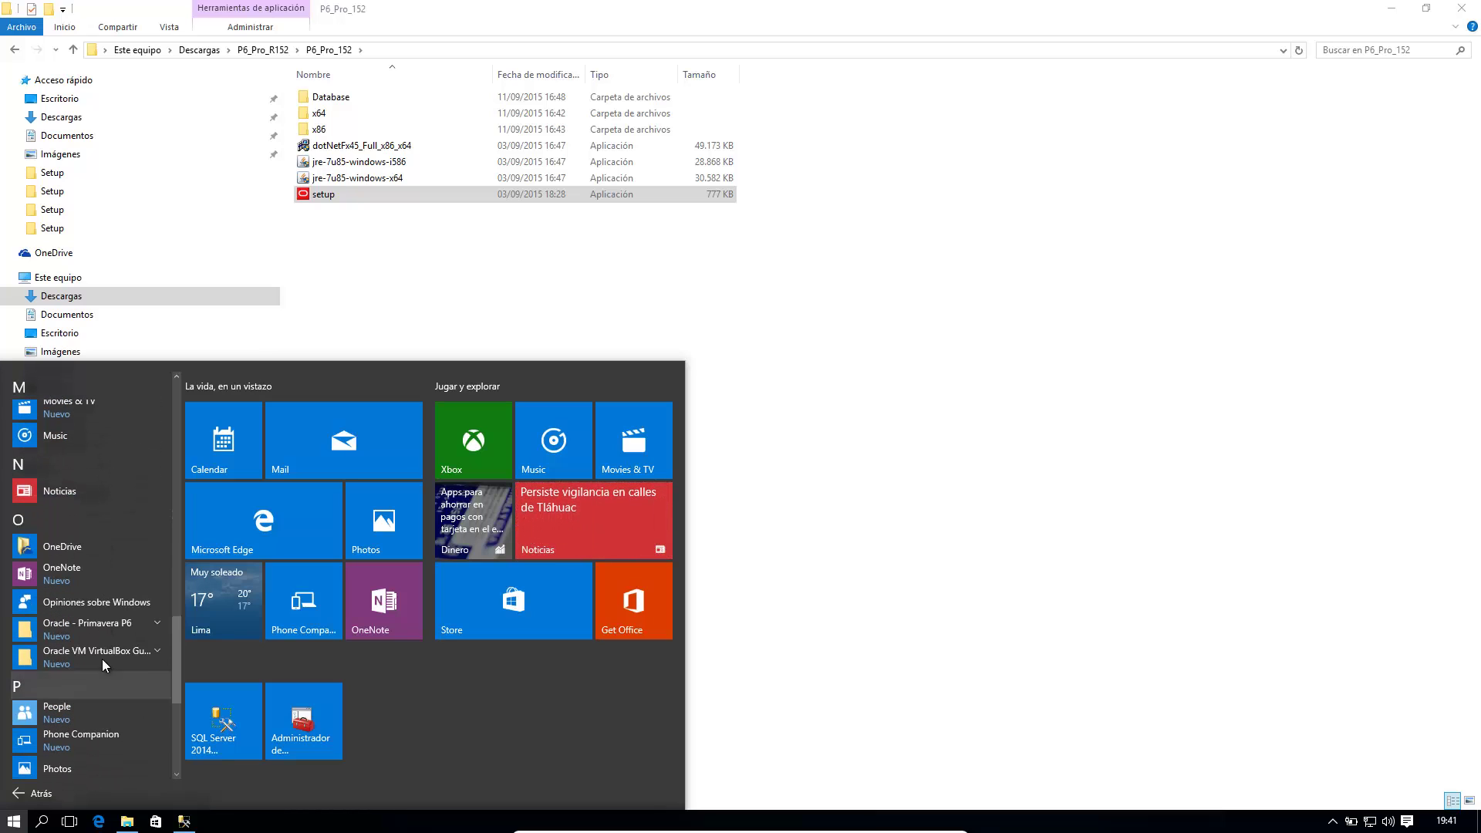
click(111, 622)
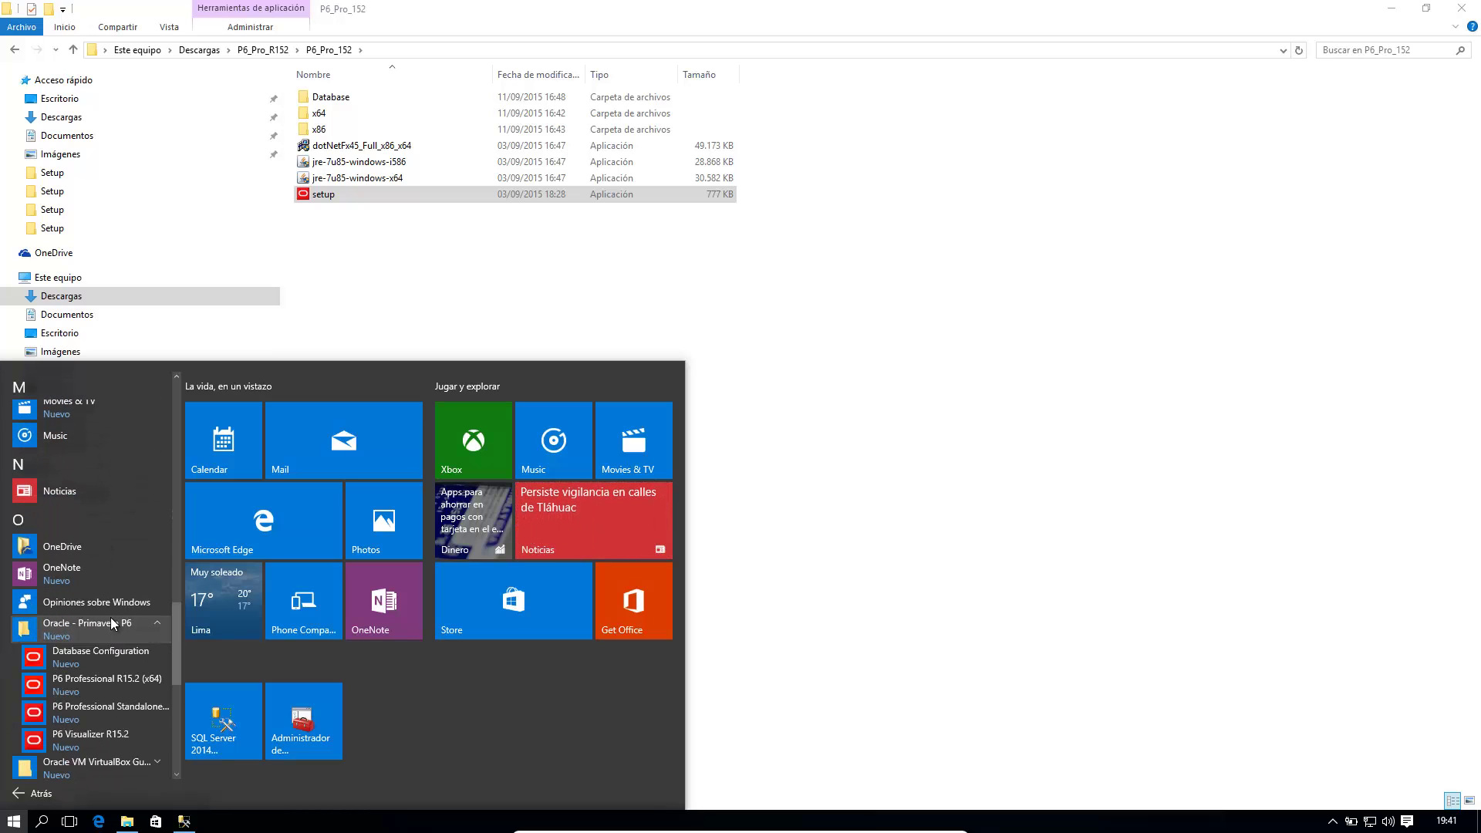
scroll(111, 623, down, 3)
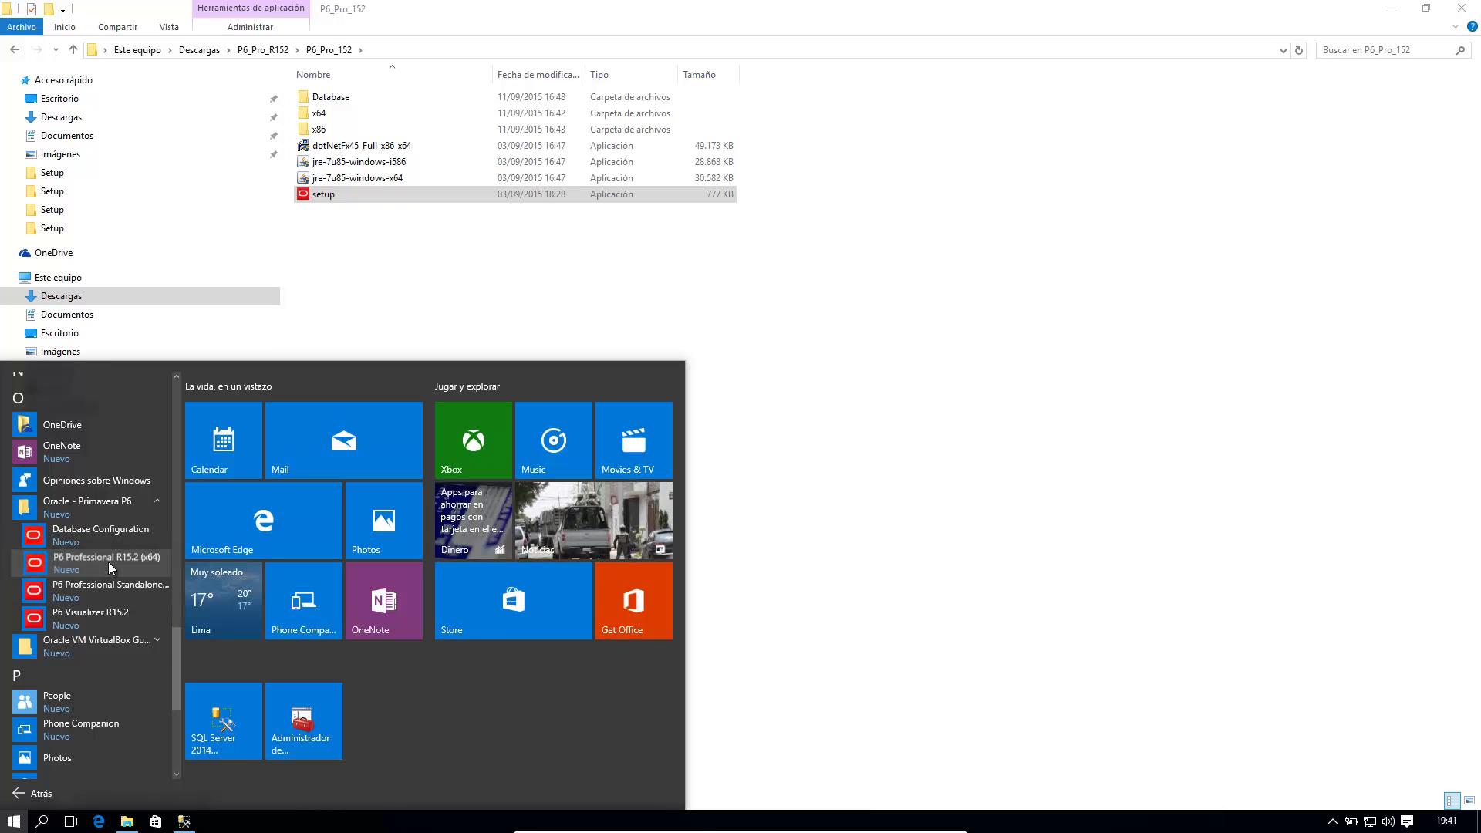
right_click(108, 561)
click(146, 573)
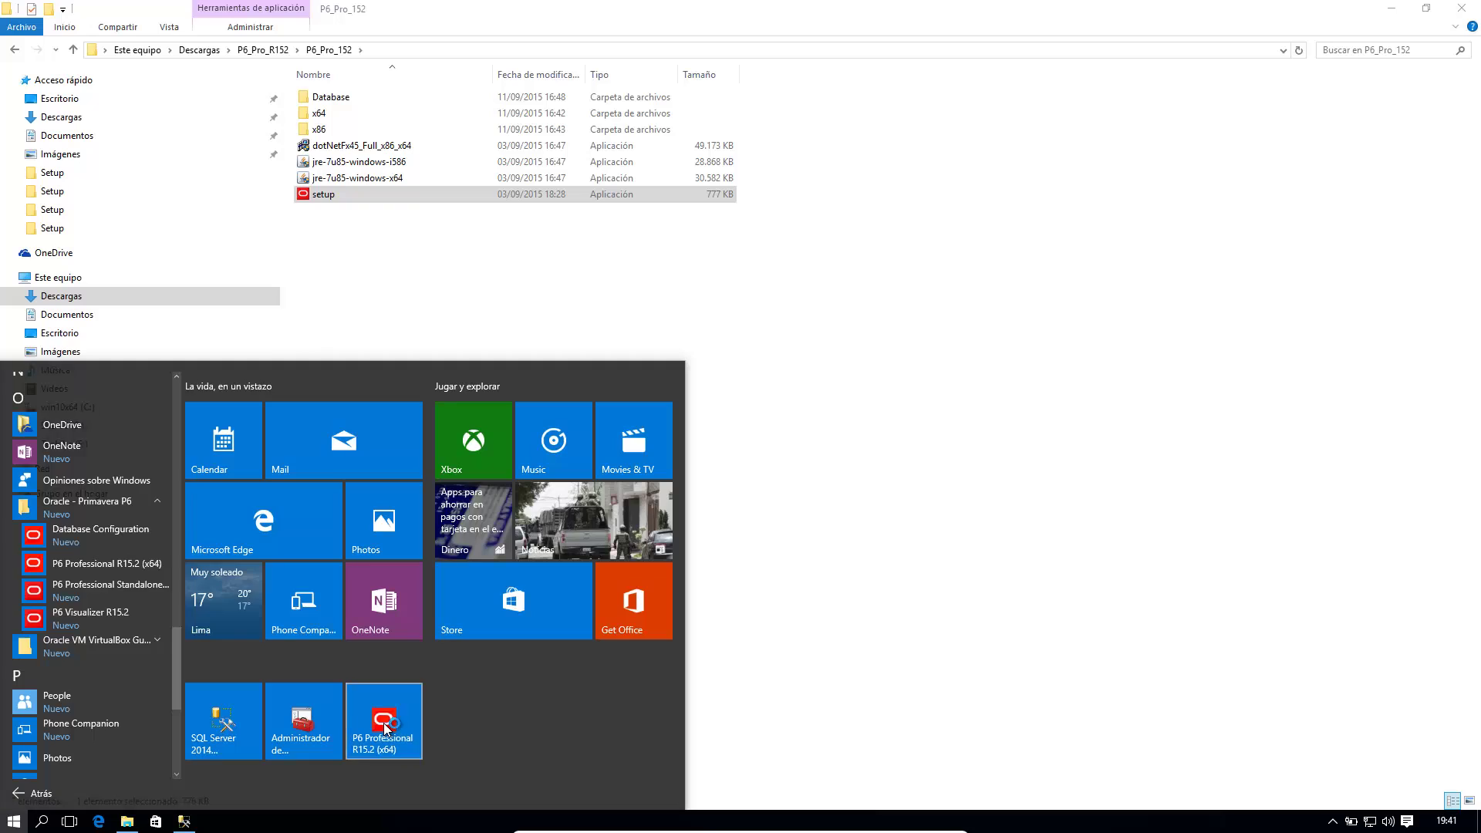
Step: Launch P6 Professional, log in to PMDB as admin and dismiss the missing-industry warning
click(383, 724)
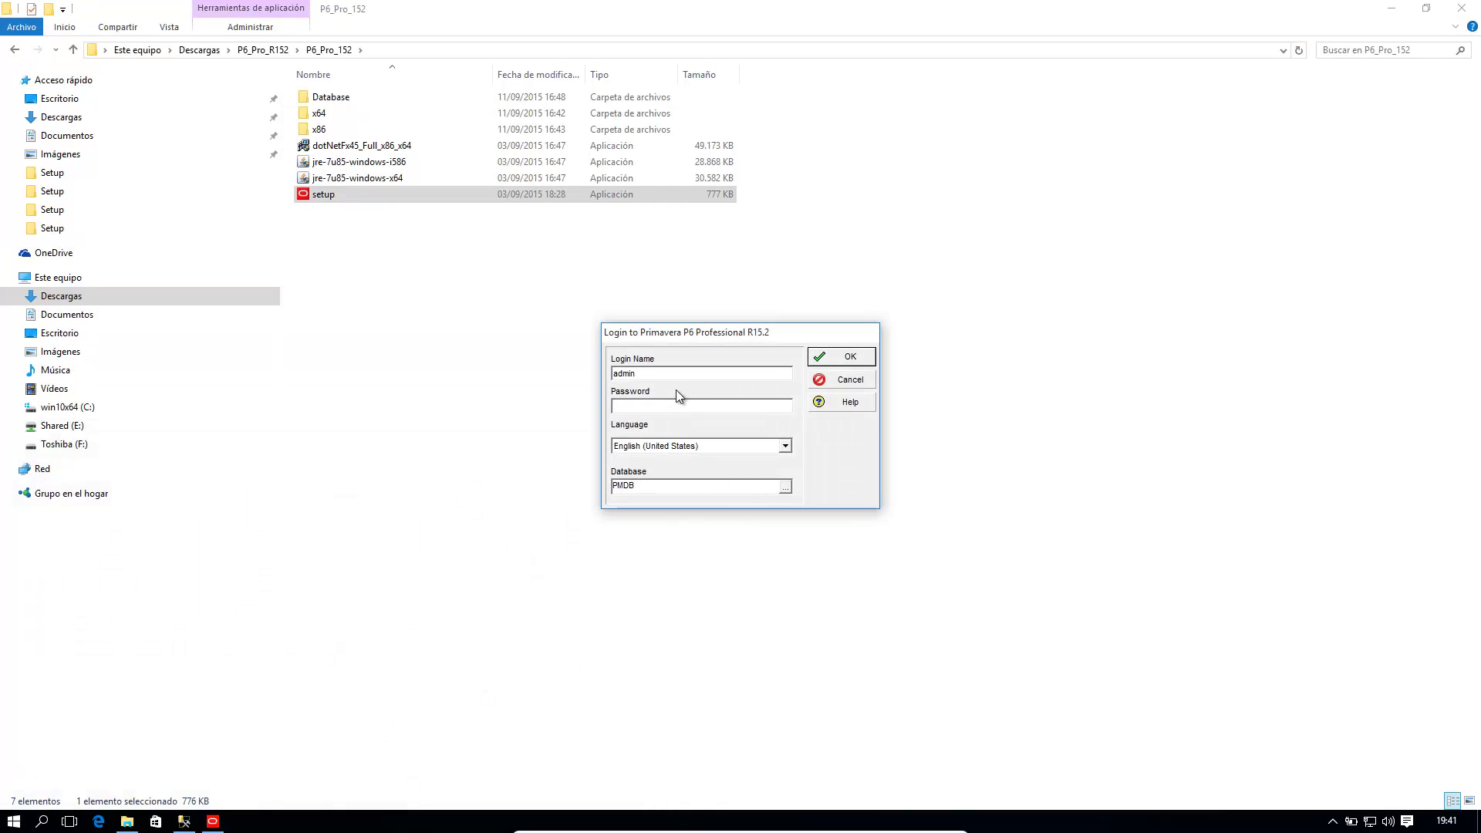
text(admin)
click(828, 358)
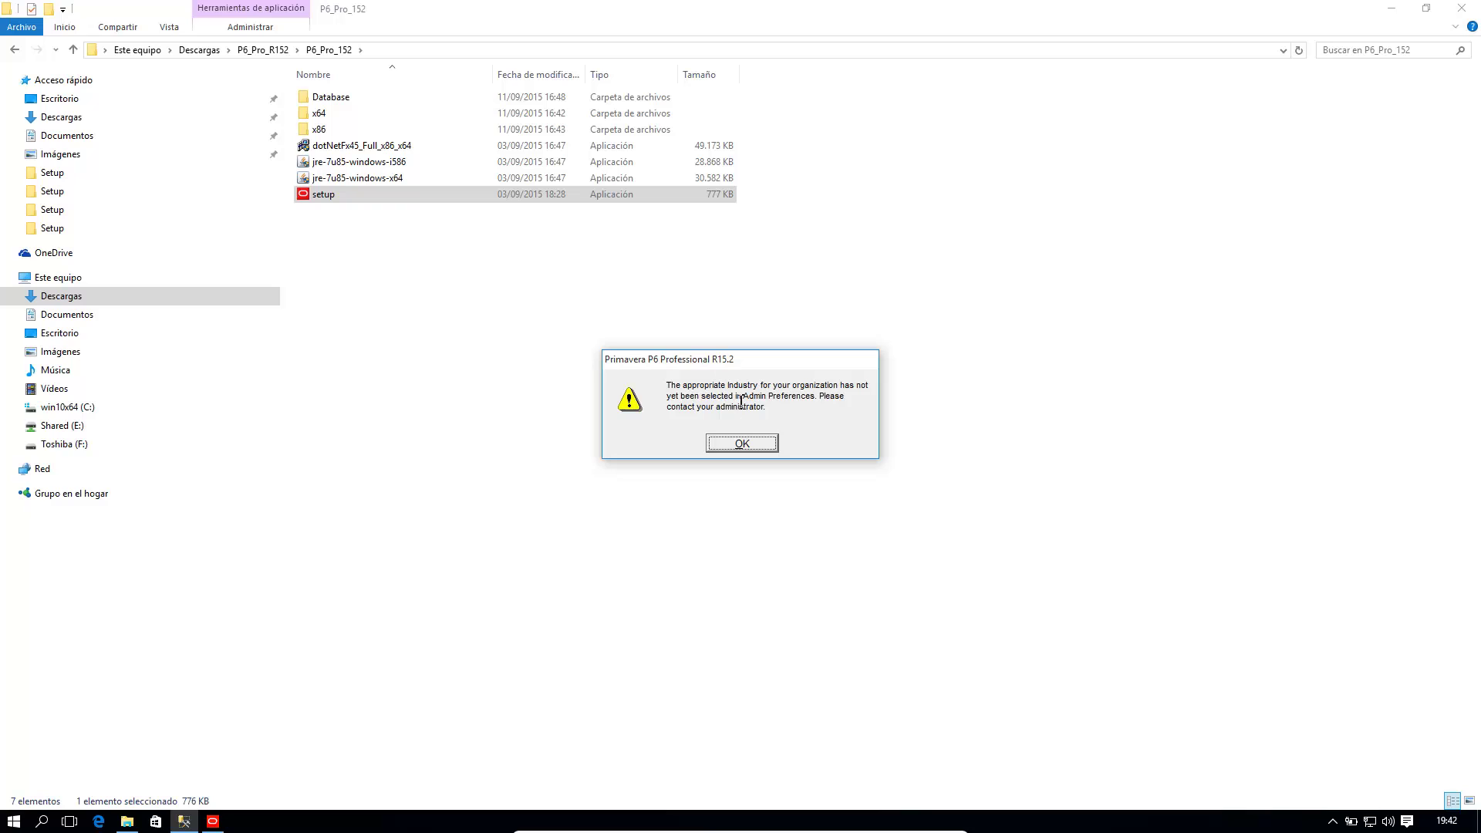
click(742, 444)
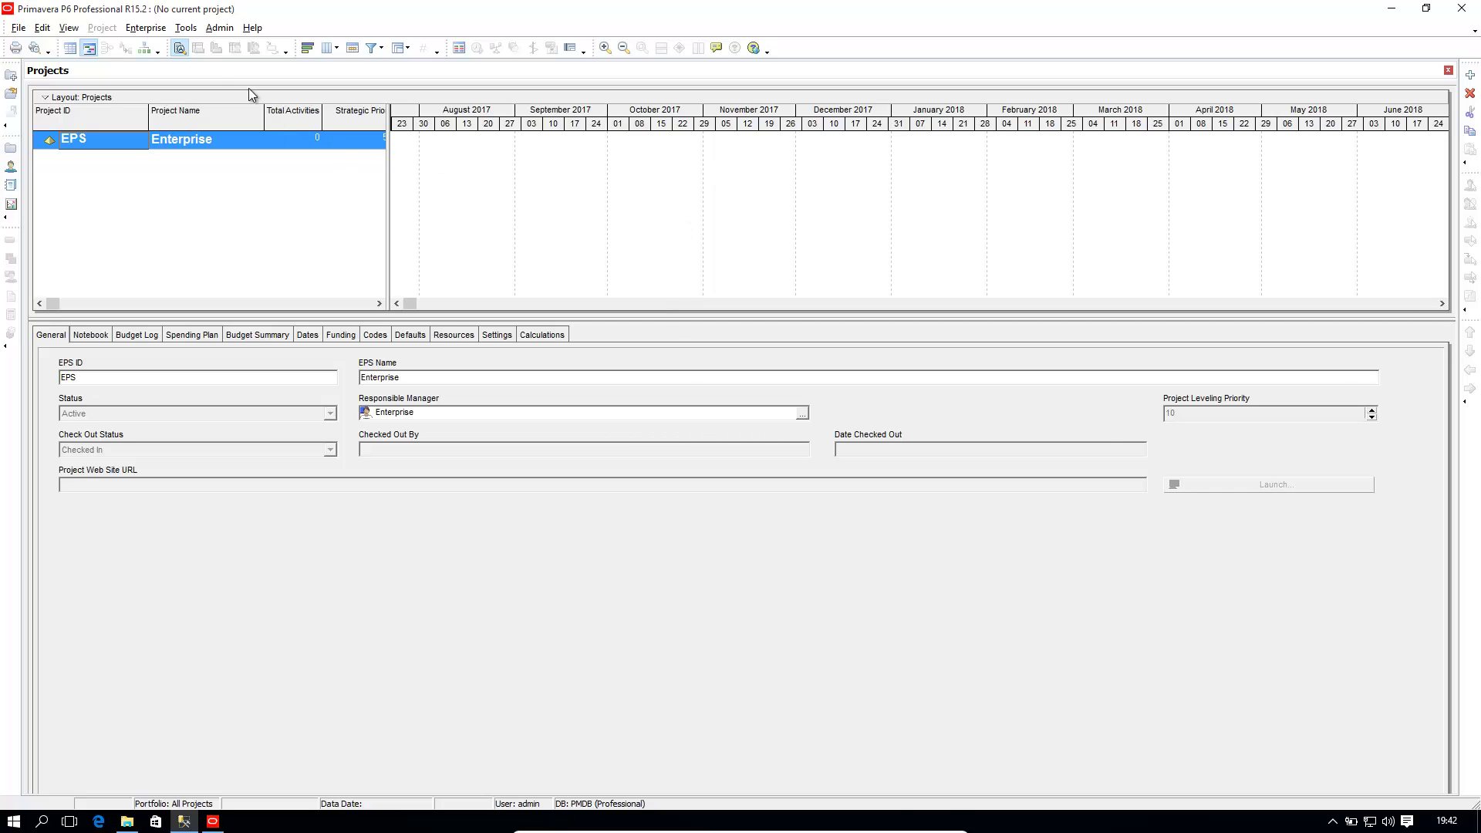
Step: Set Industry to Engineering and Construction in Admin Preferences and acknowledge the change notice
click(220, 29)
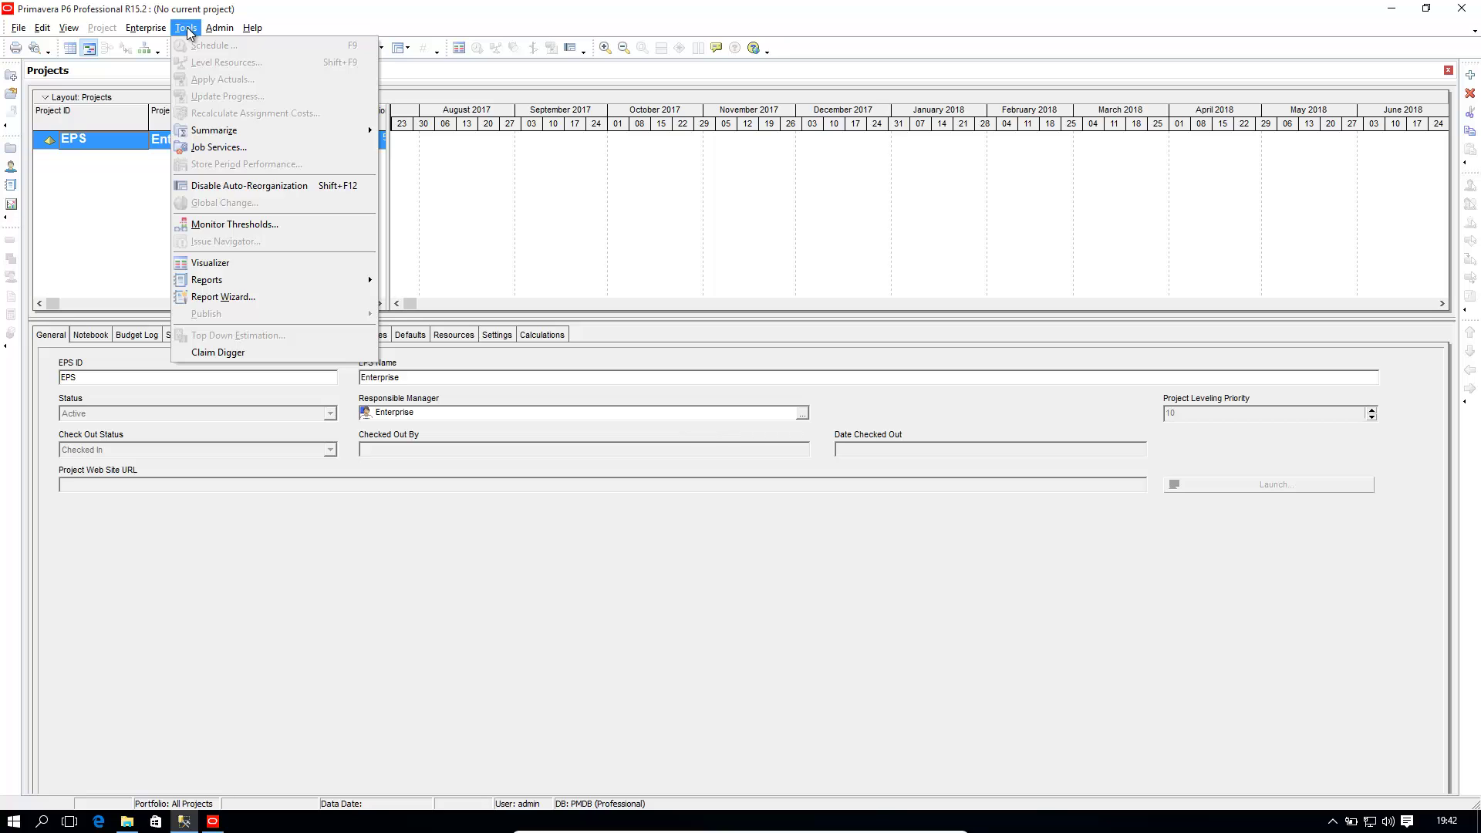
mouse_move(210, 30)
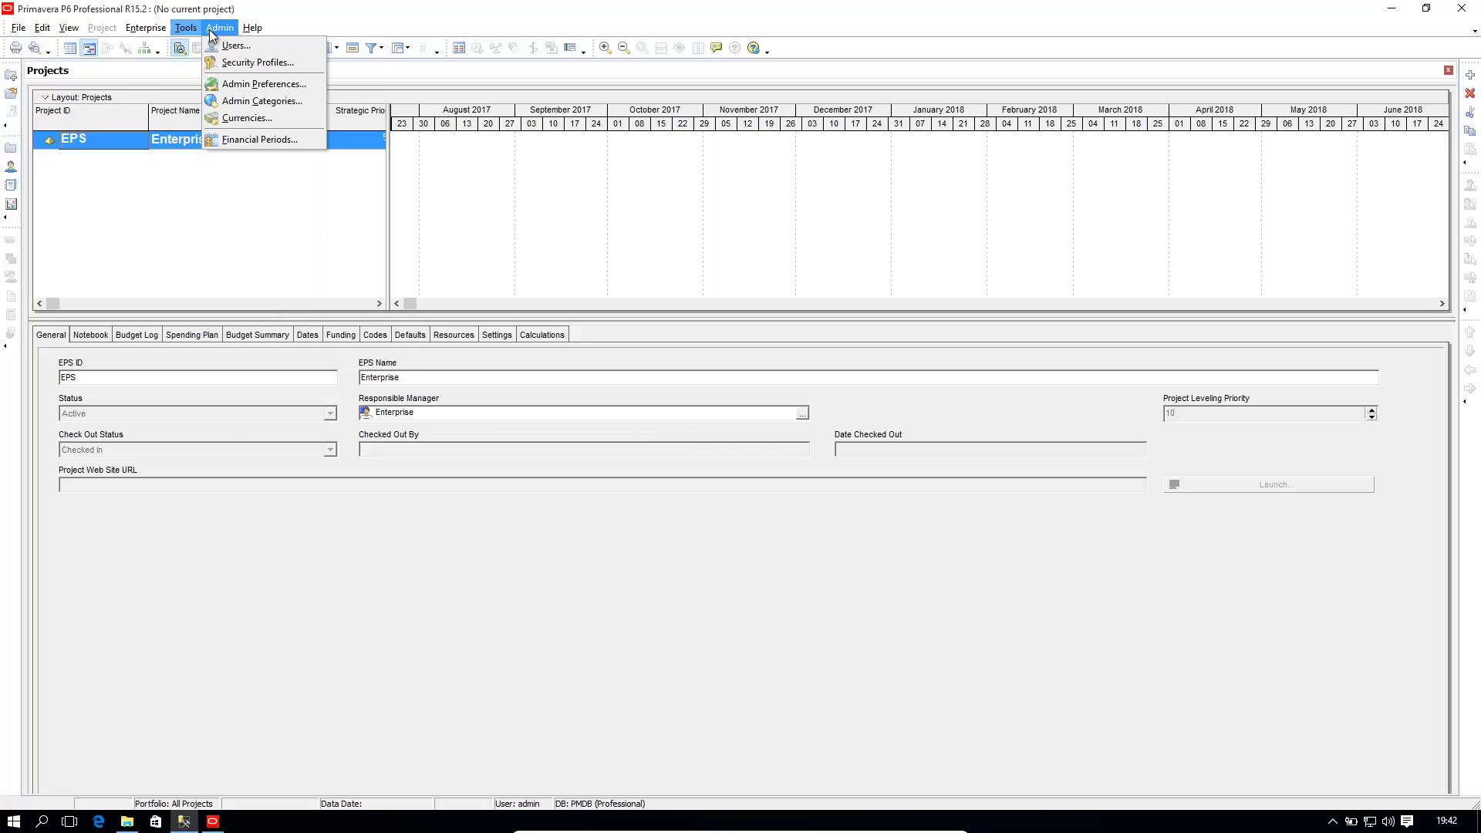
click(260, 83)
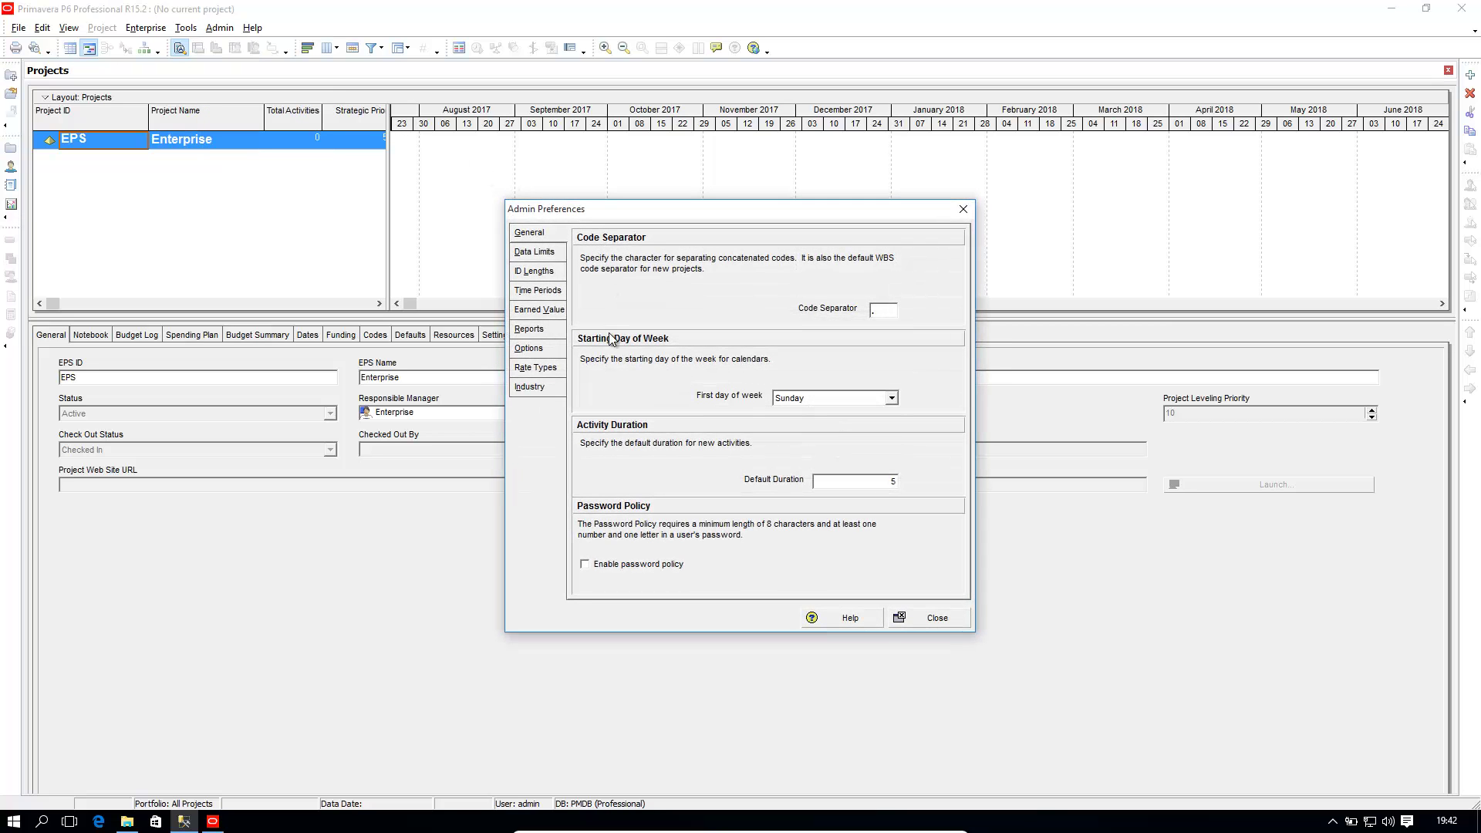
click(563, 385)
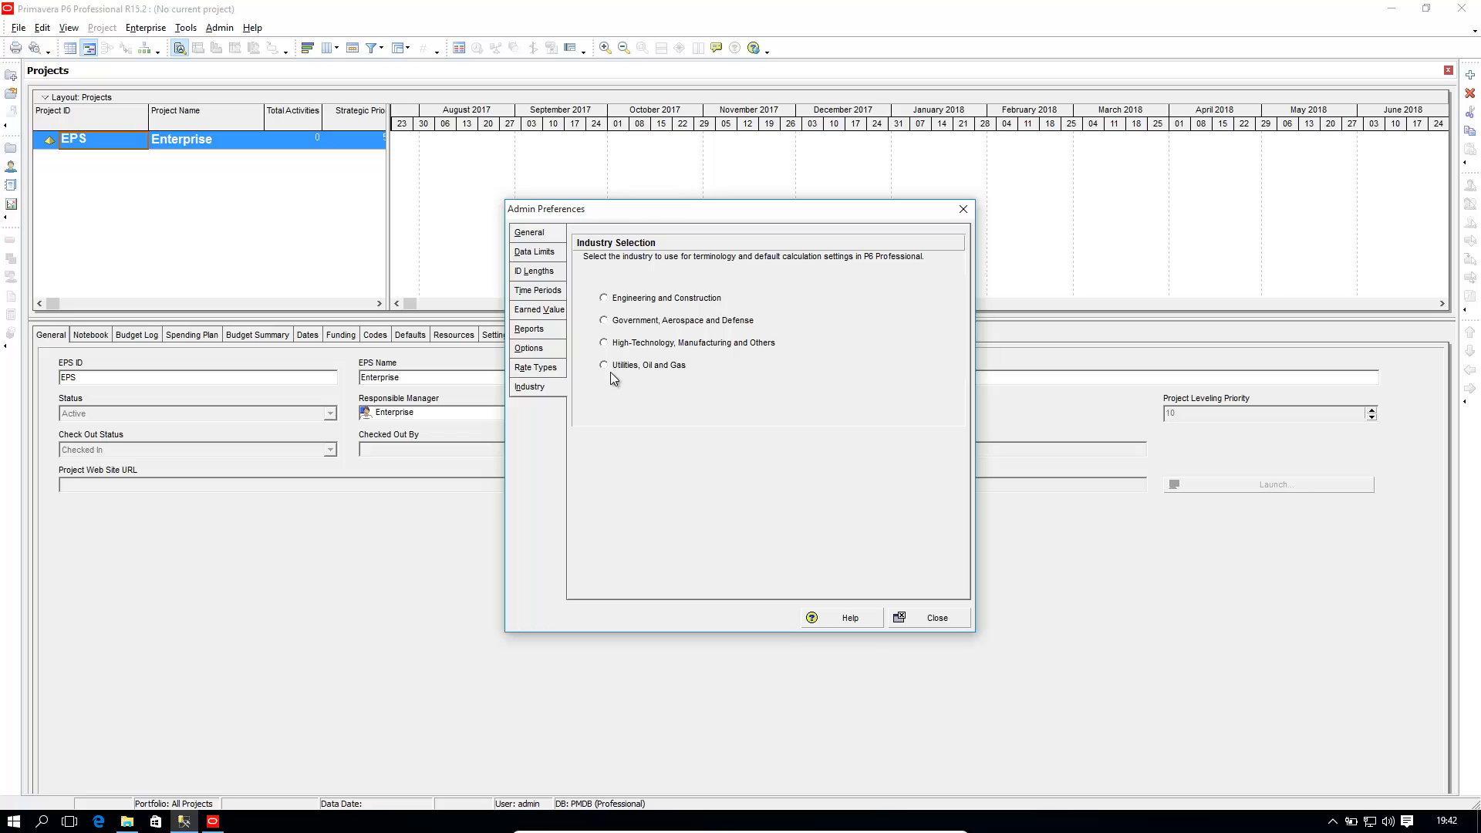
click(611, 299)
click(934, 619)
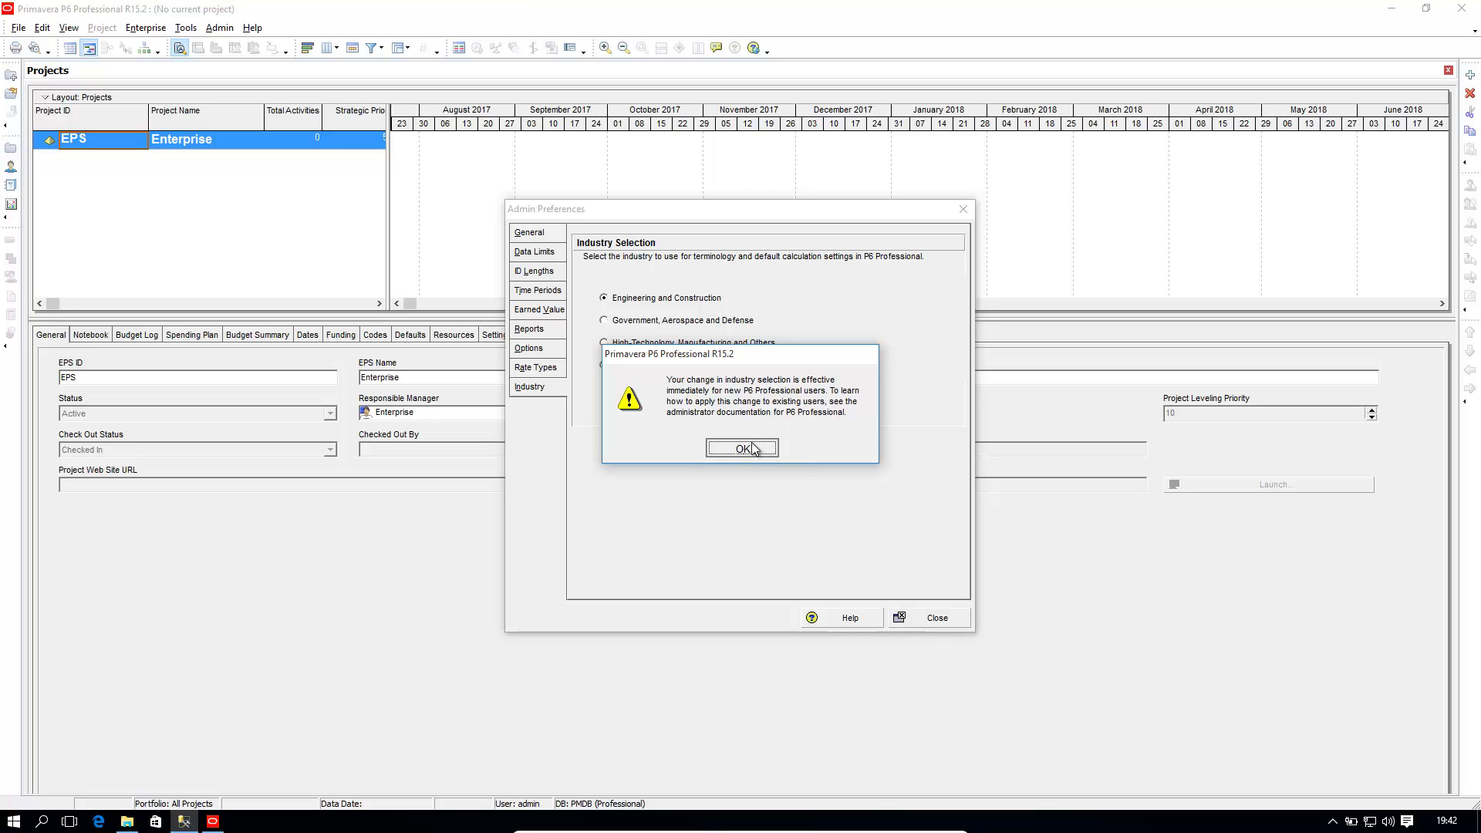
click(742, 448)
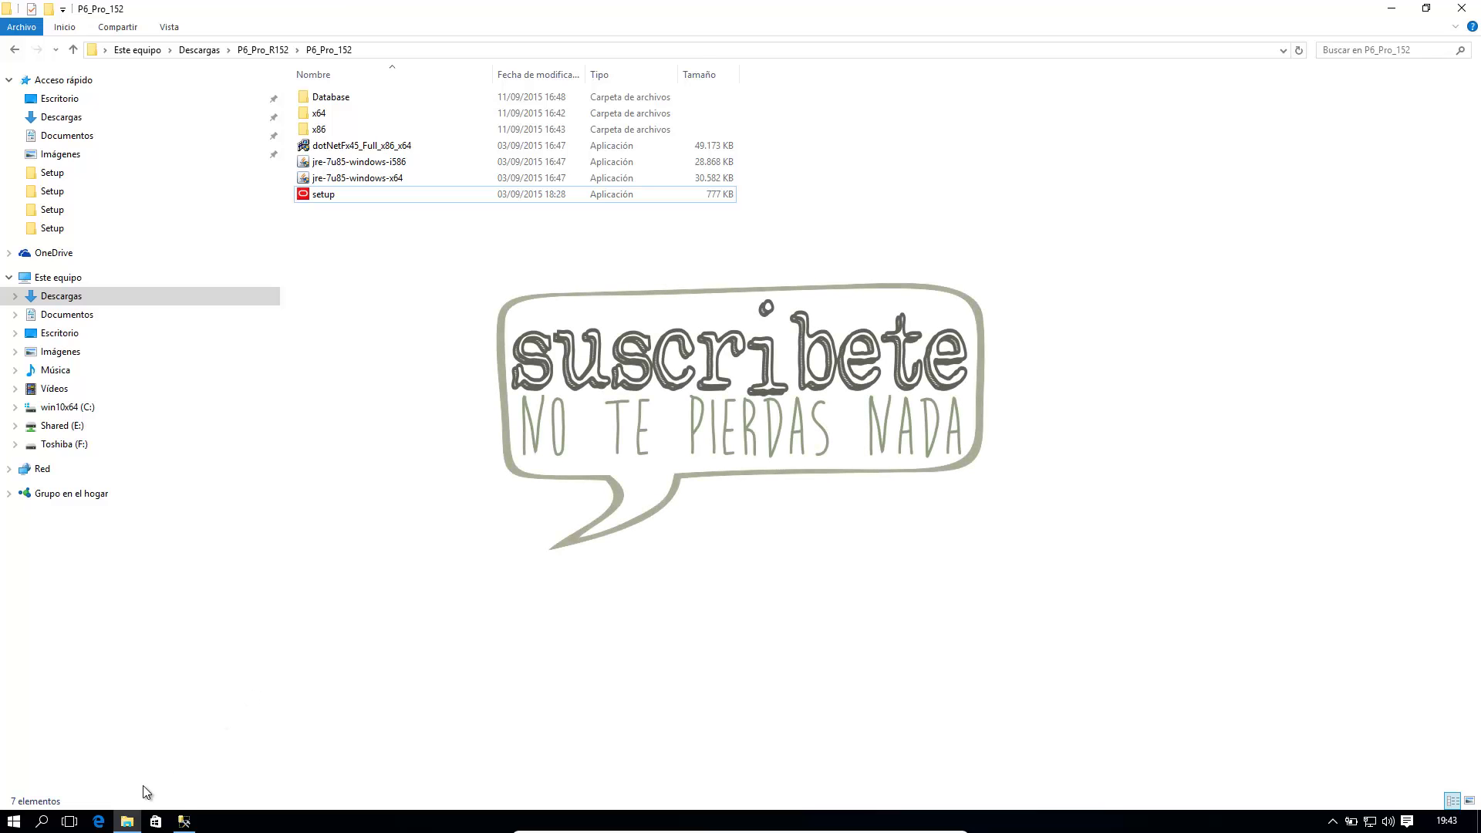
Step: Bring SQL Server Management Studio with the XE database to the front
click(179, 822)
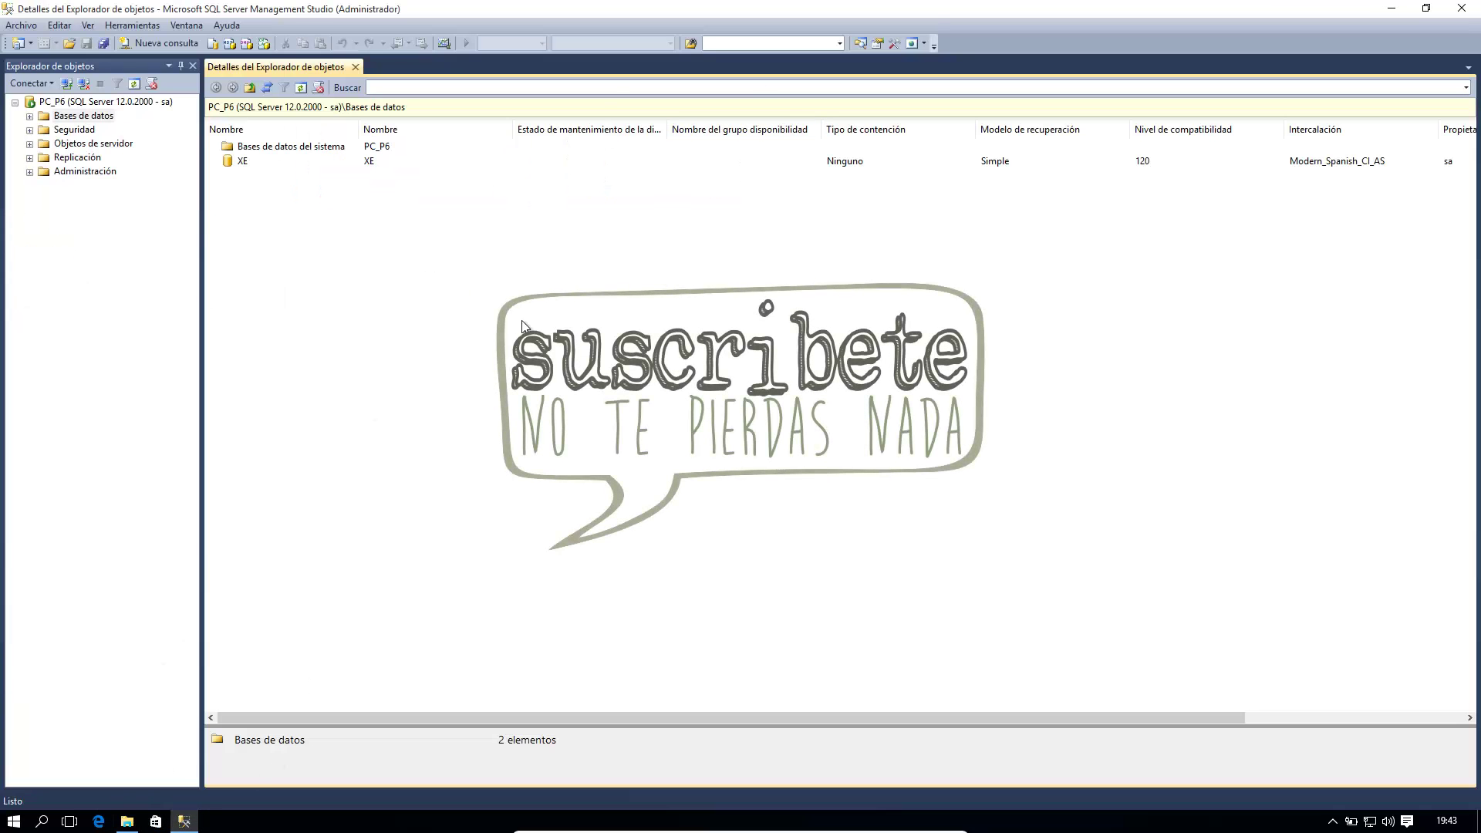